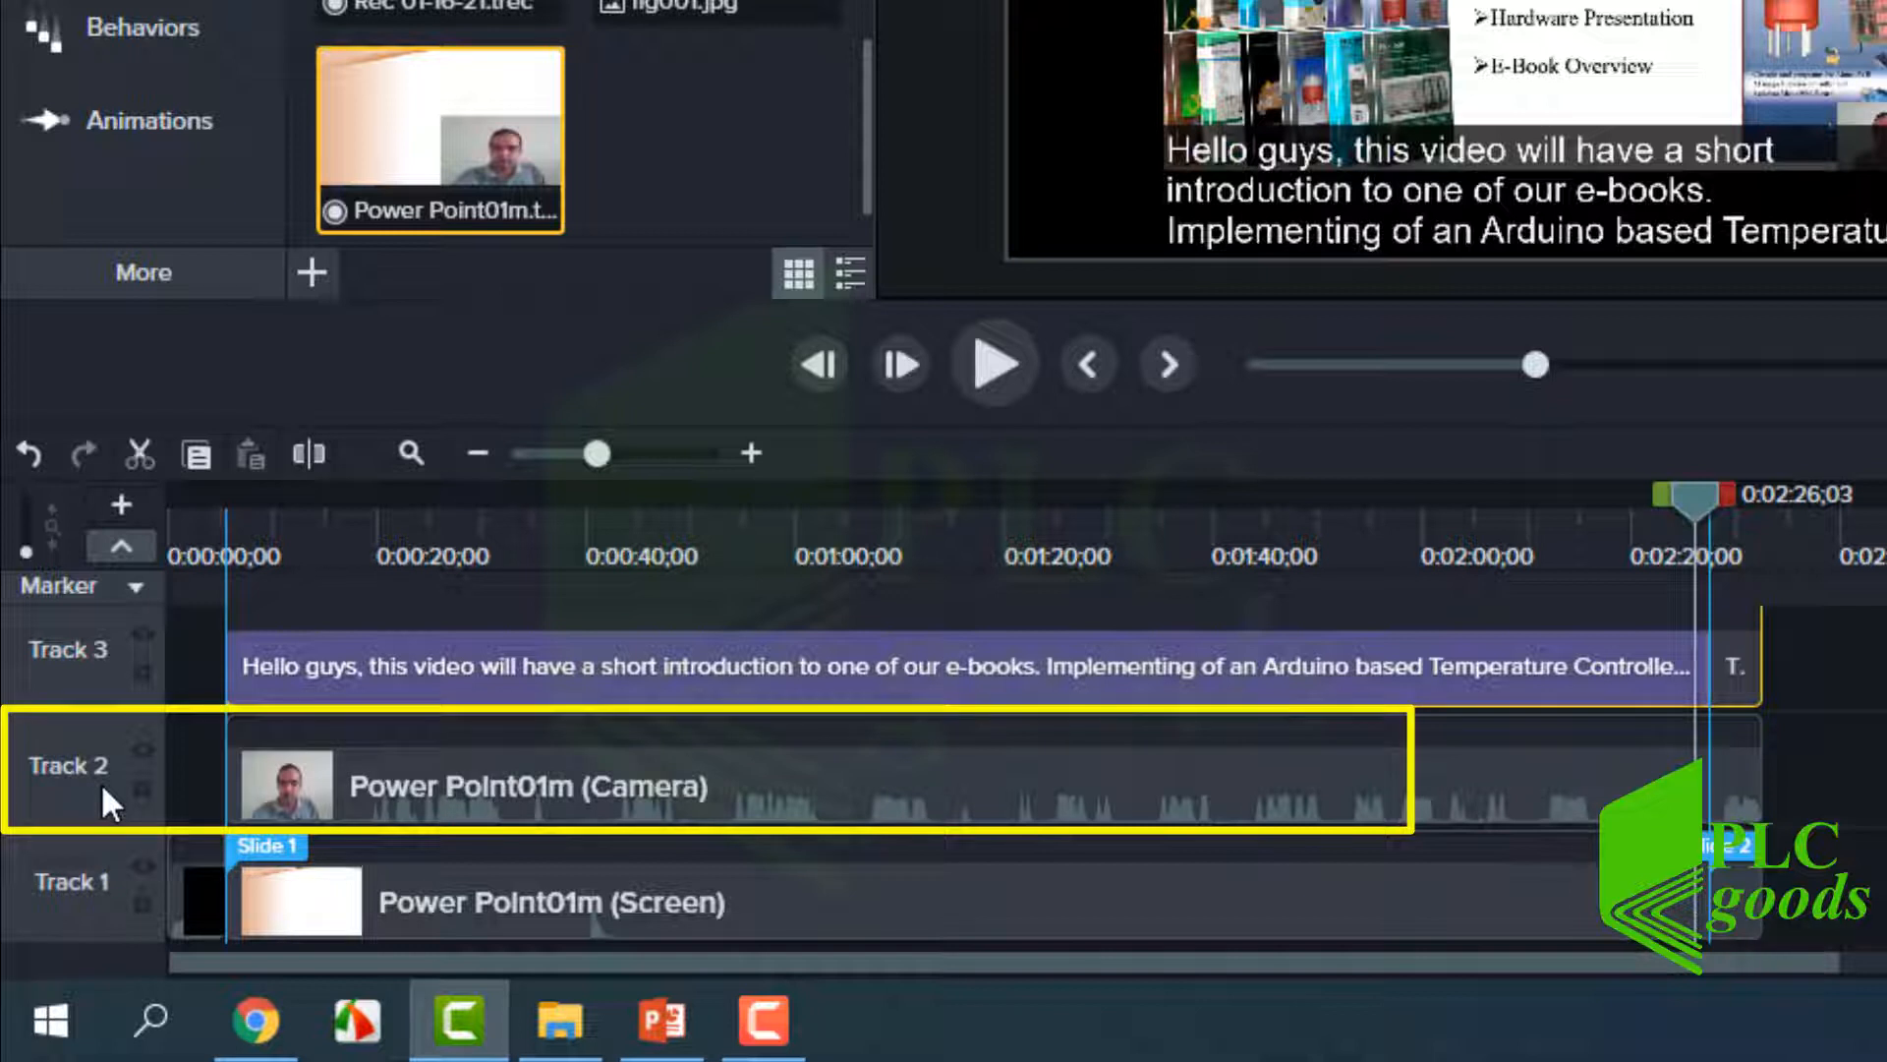
Move the caption clip from Track 3 up to Track 4 and disable Track 4.
scroll(102, 650, "up", 2)
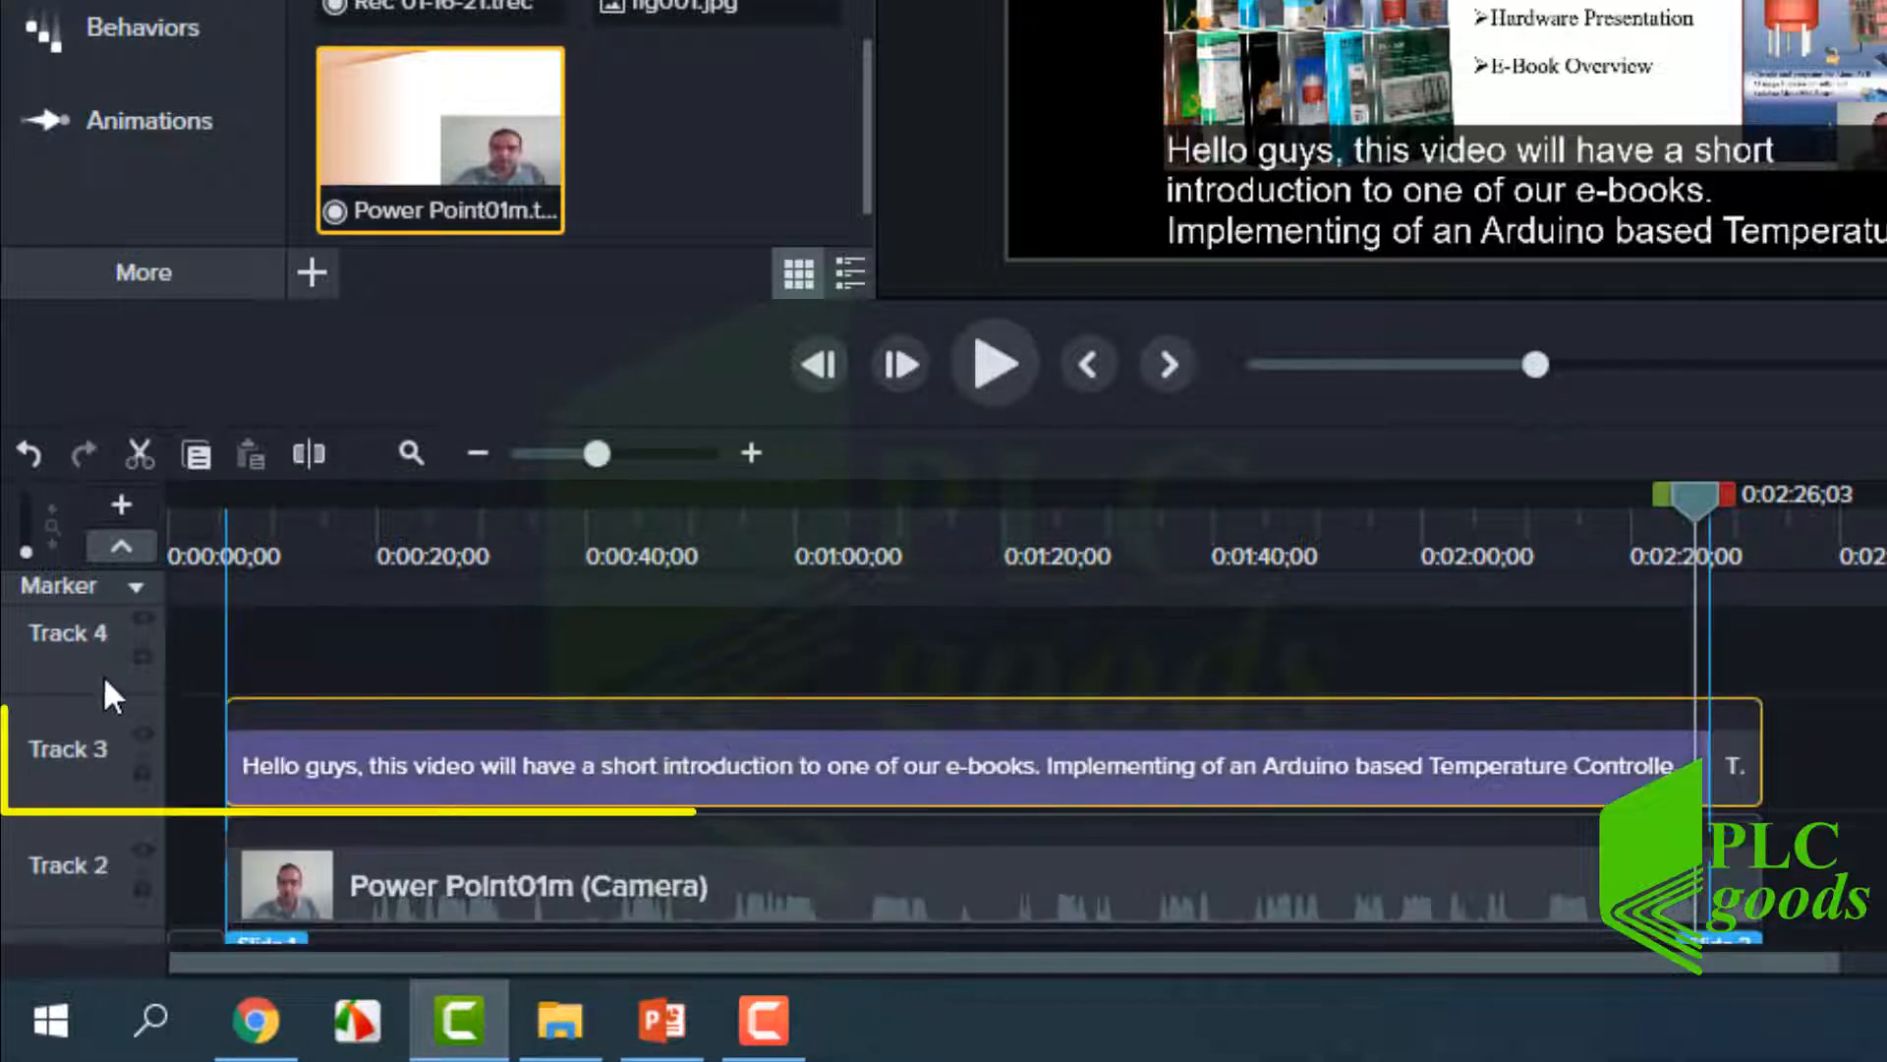
left_click_drag(287, 727, 285, 663)
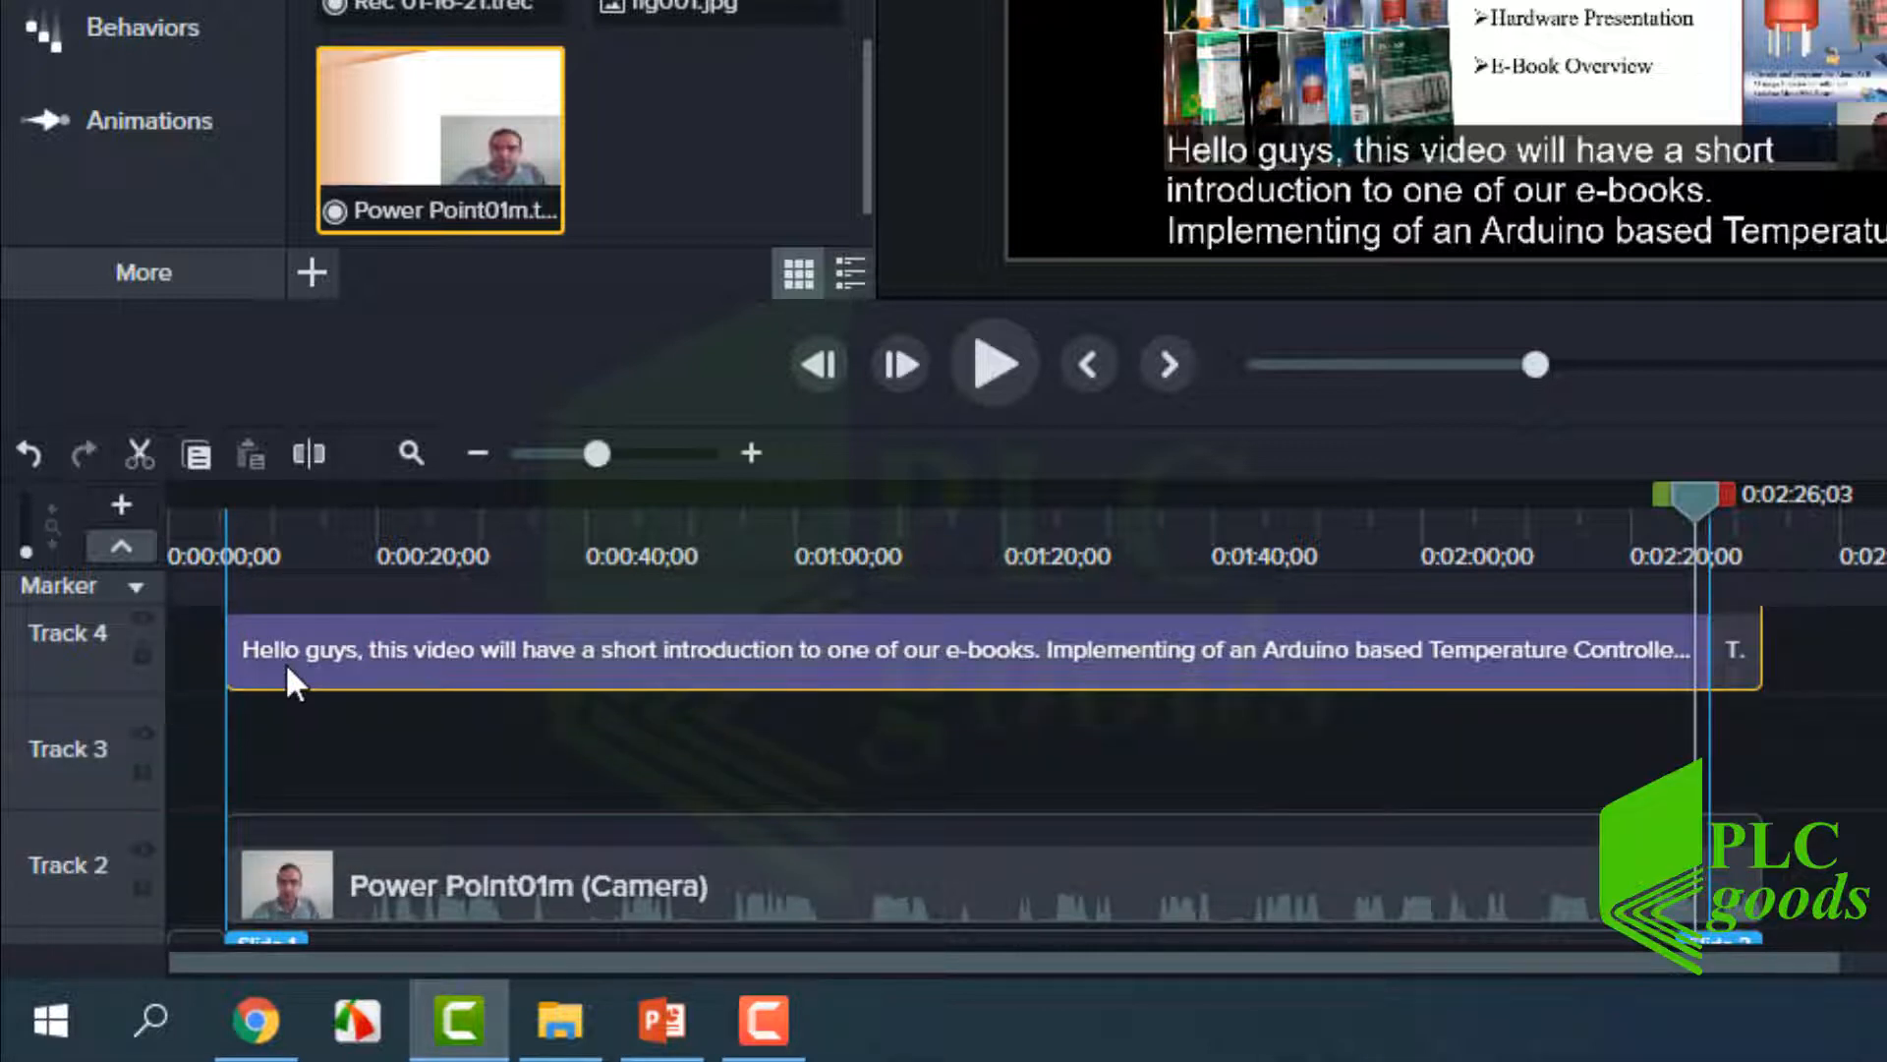
left_click(142, 650)
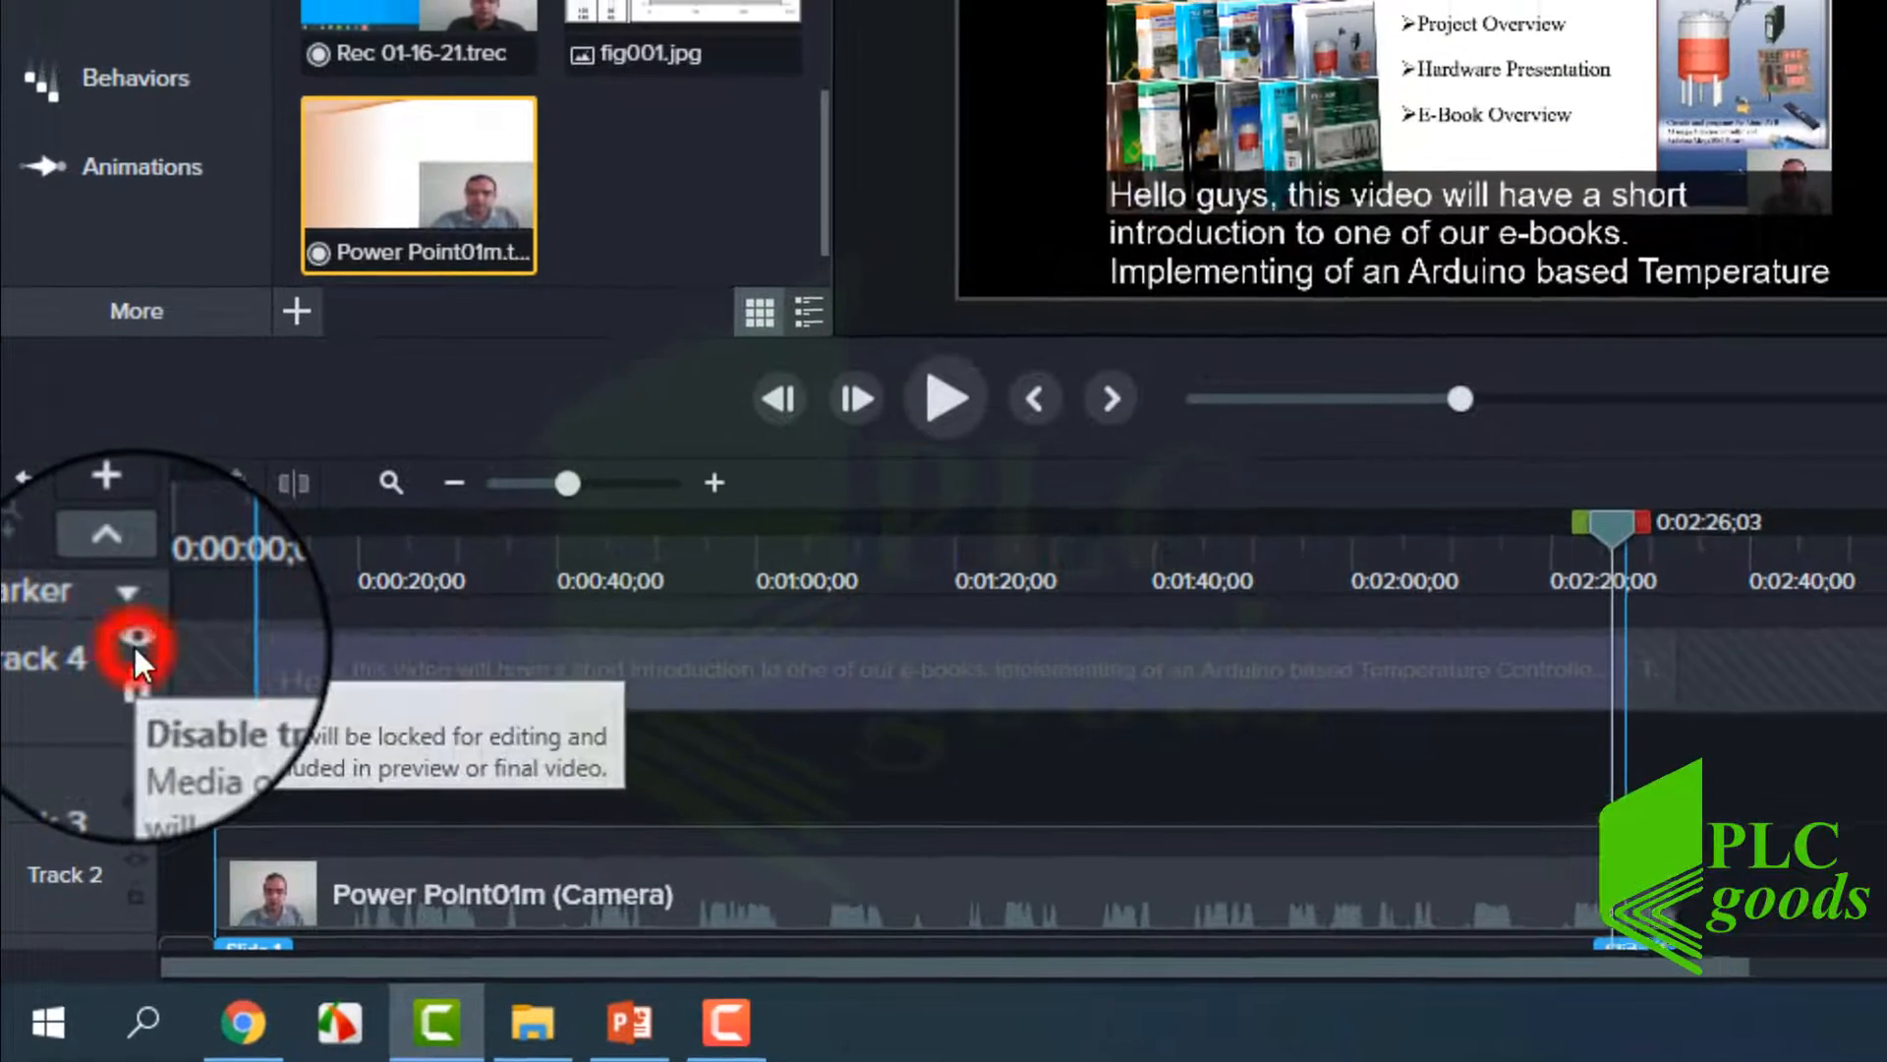
left_click(143, 617)
left_click(129, 665)
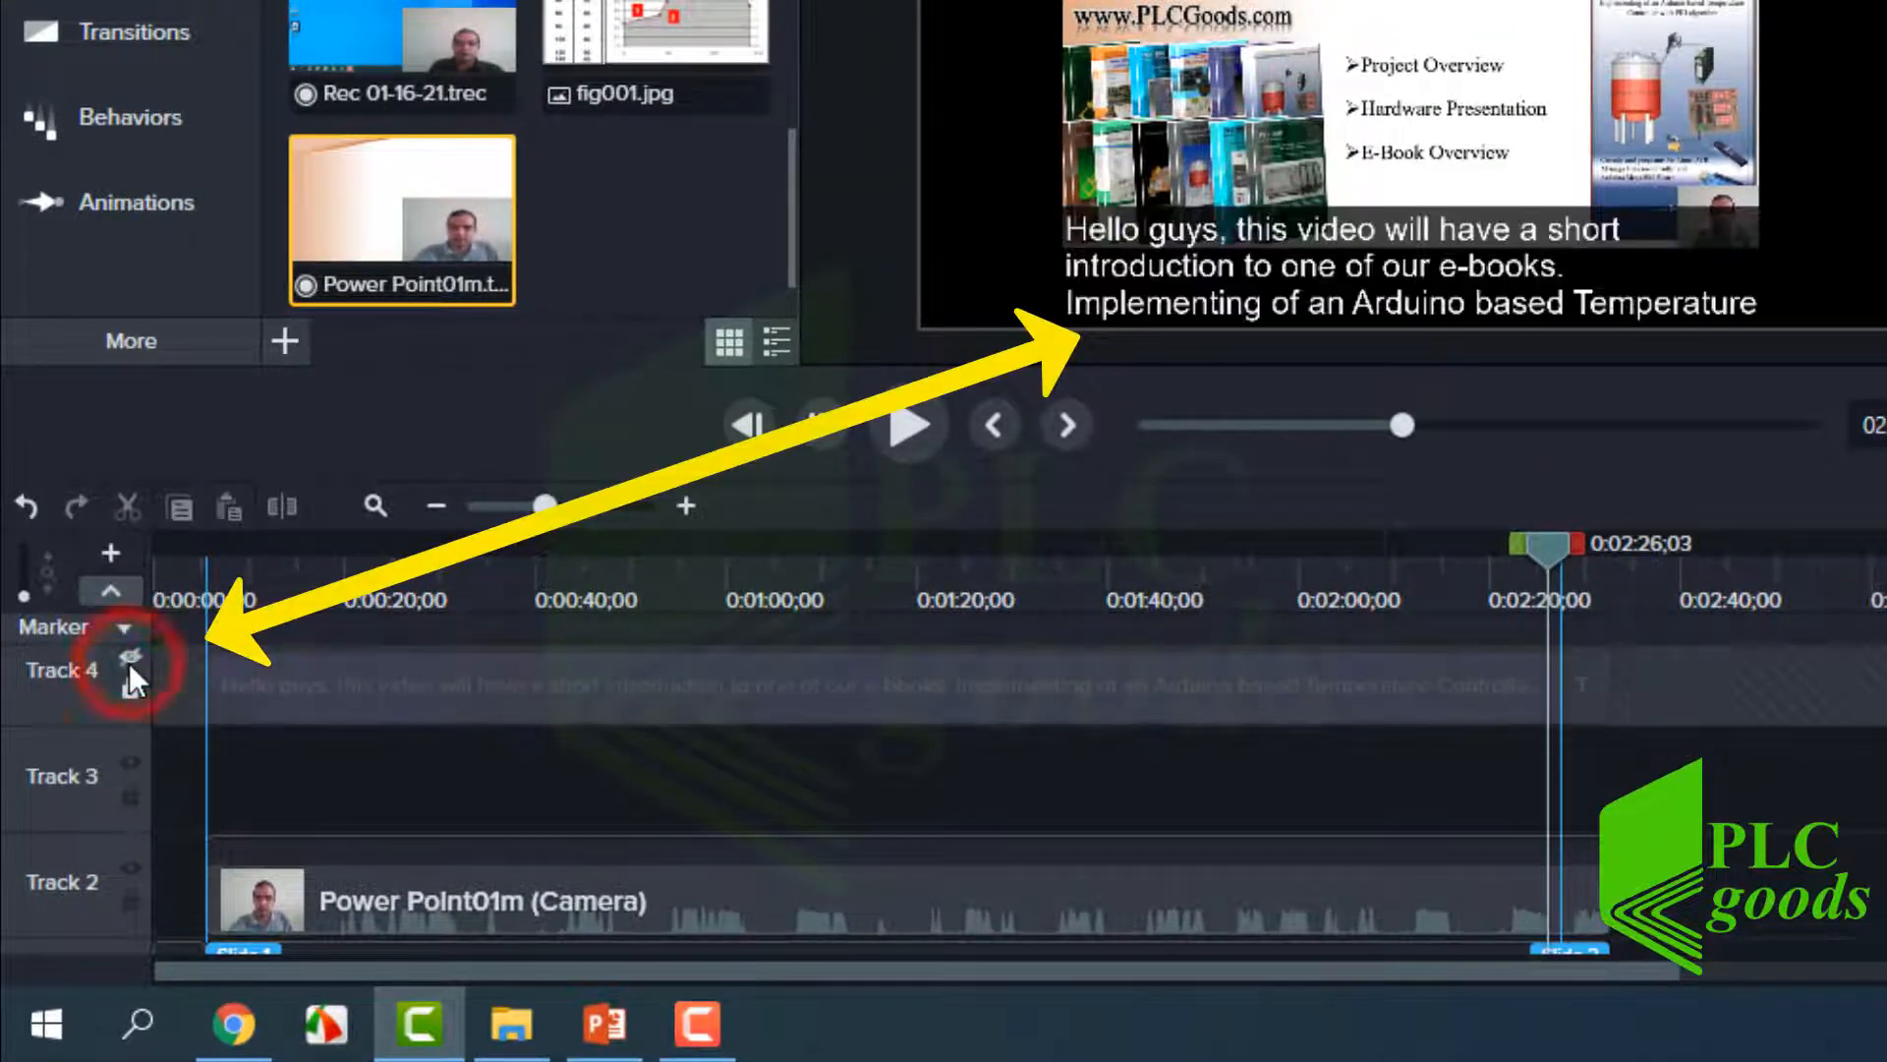
left_click(129, 665)
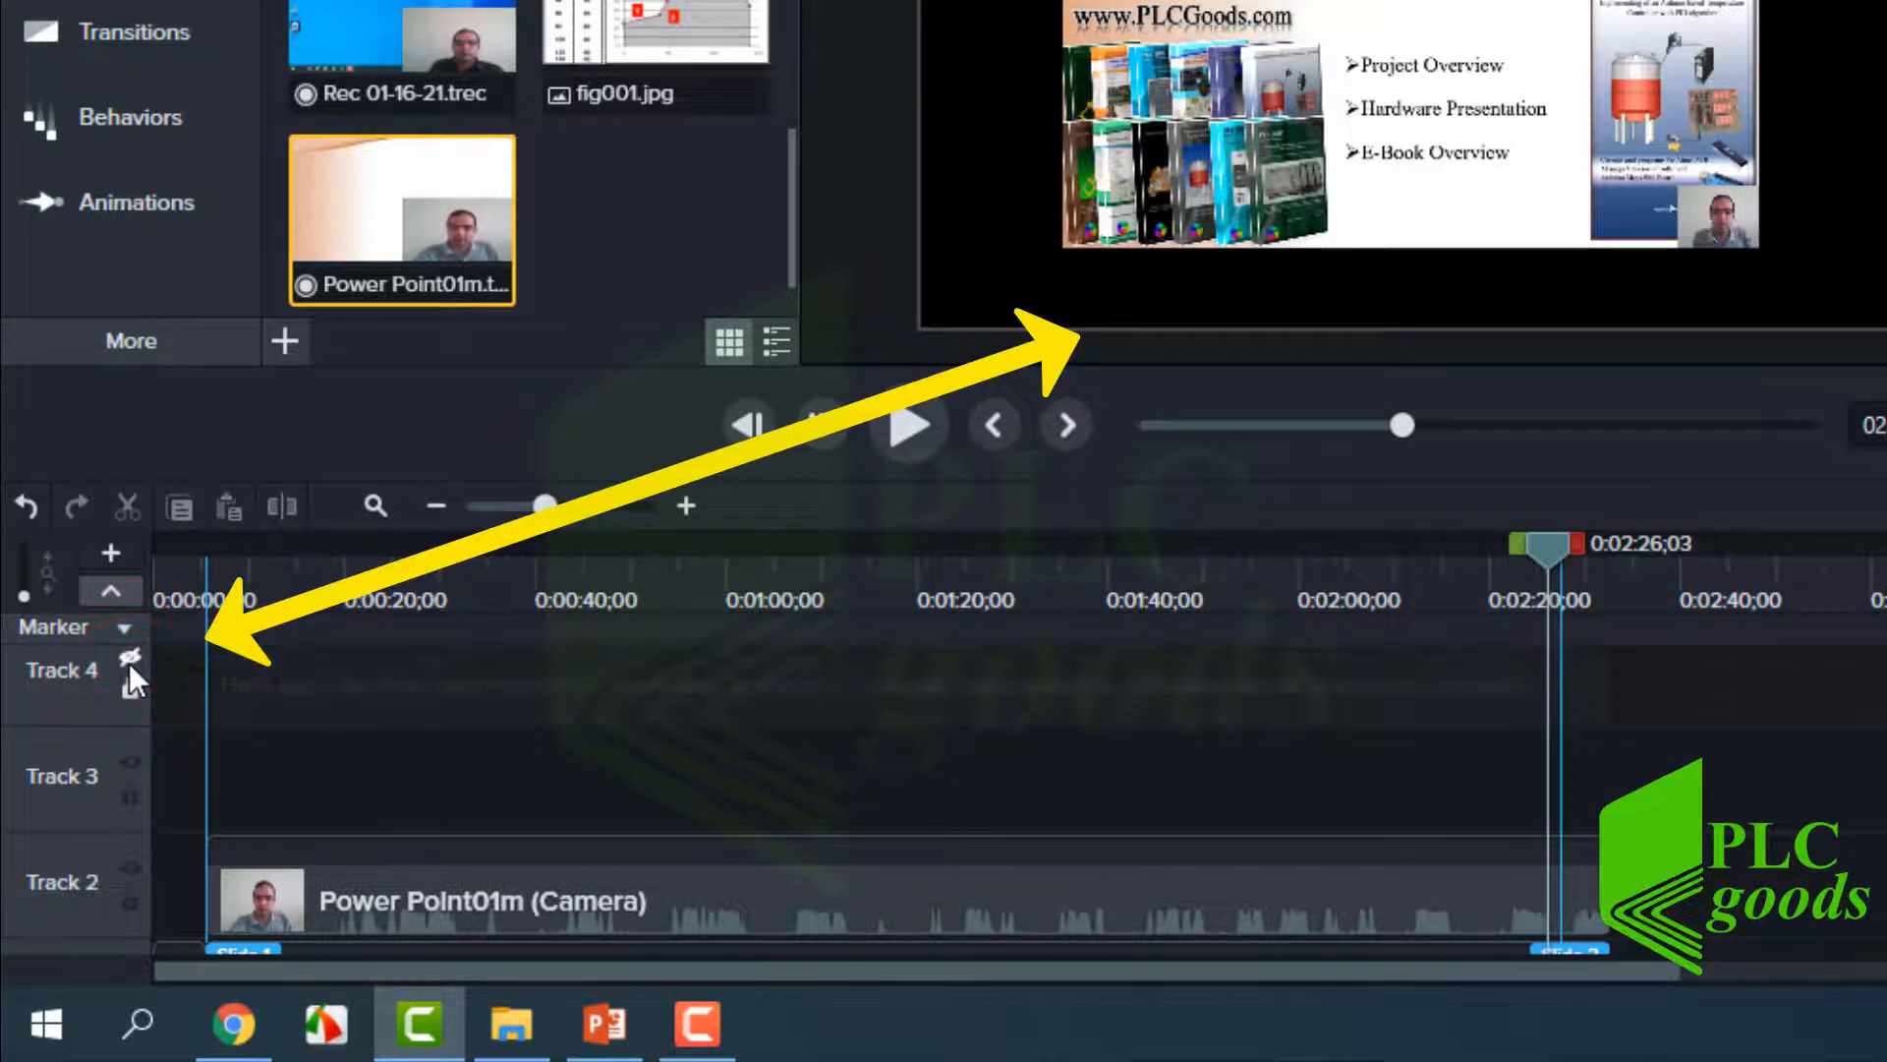
Undo the recent Track 4 visibility changes and redo them to leave the track disabled.
left_click(26, 505)
left_click(25, 506)
left_click(26, 507)
left_click(28, 508)
left_click(26, 507)
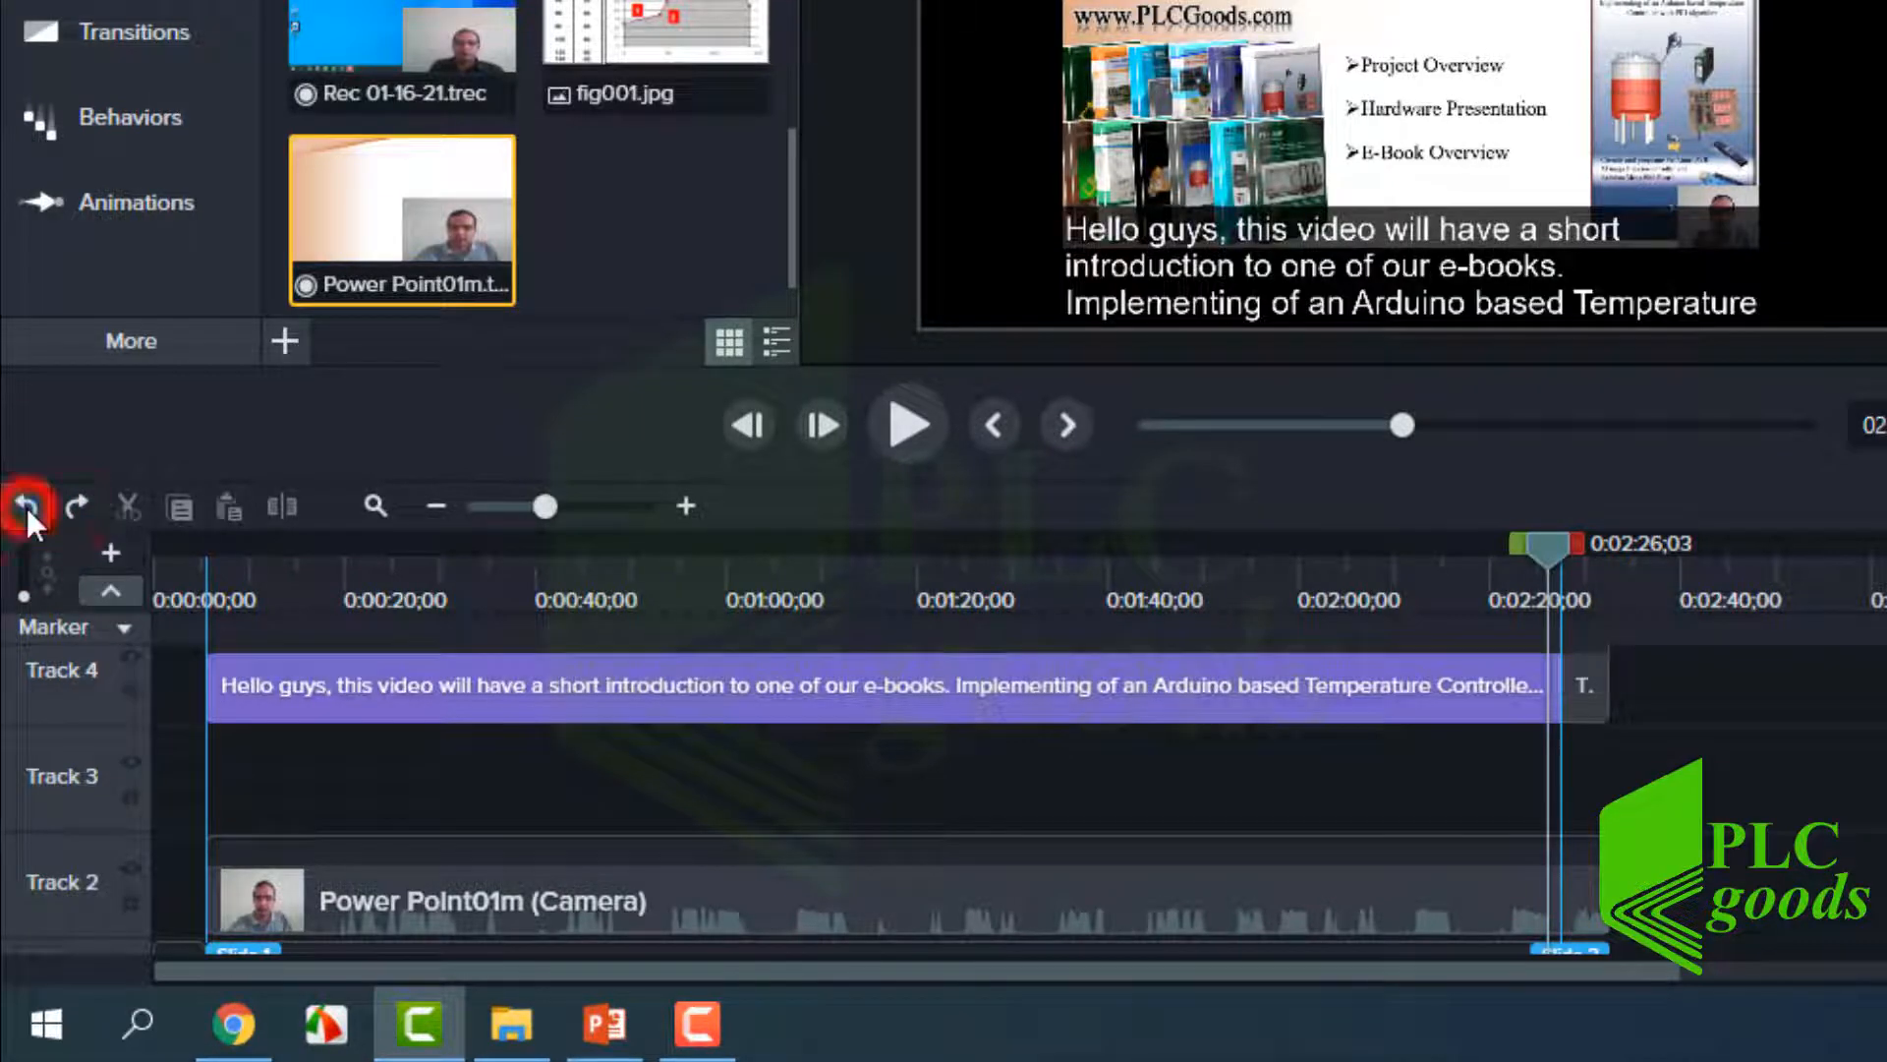
left_click(79, 506)
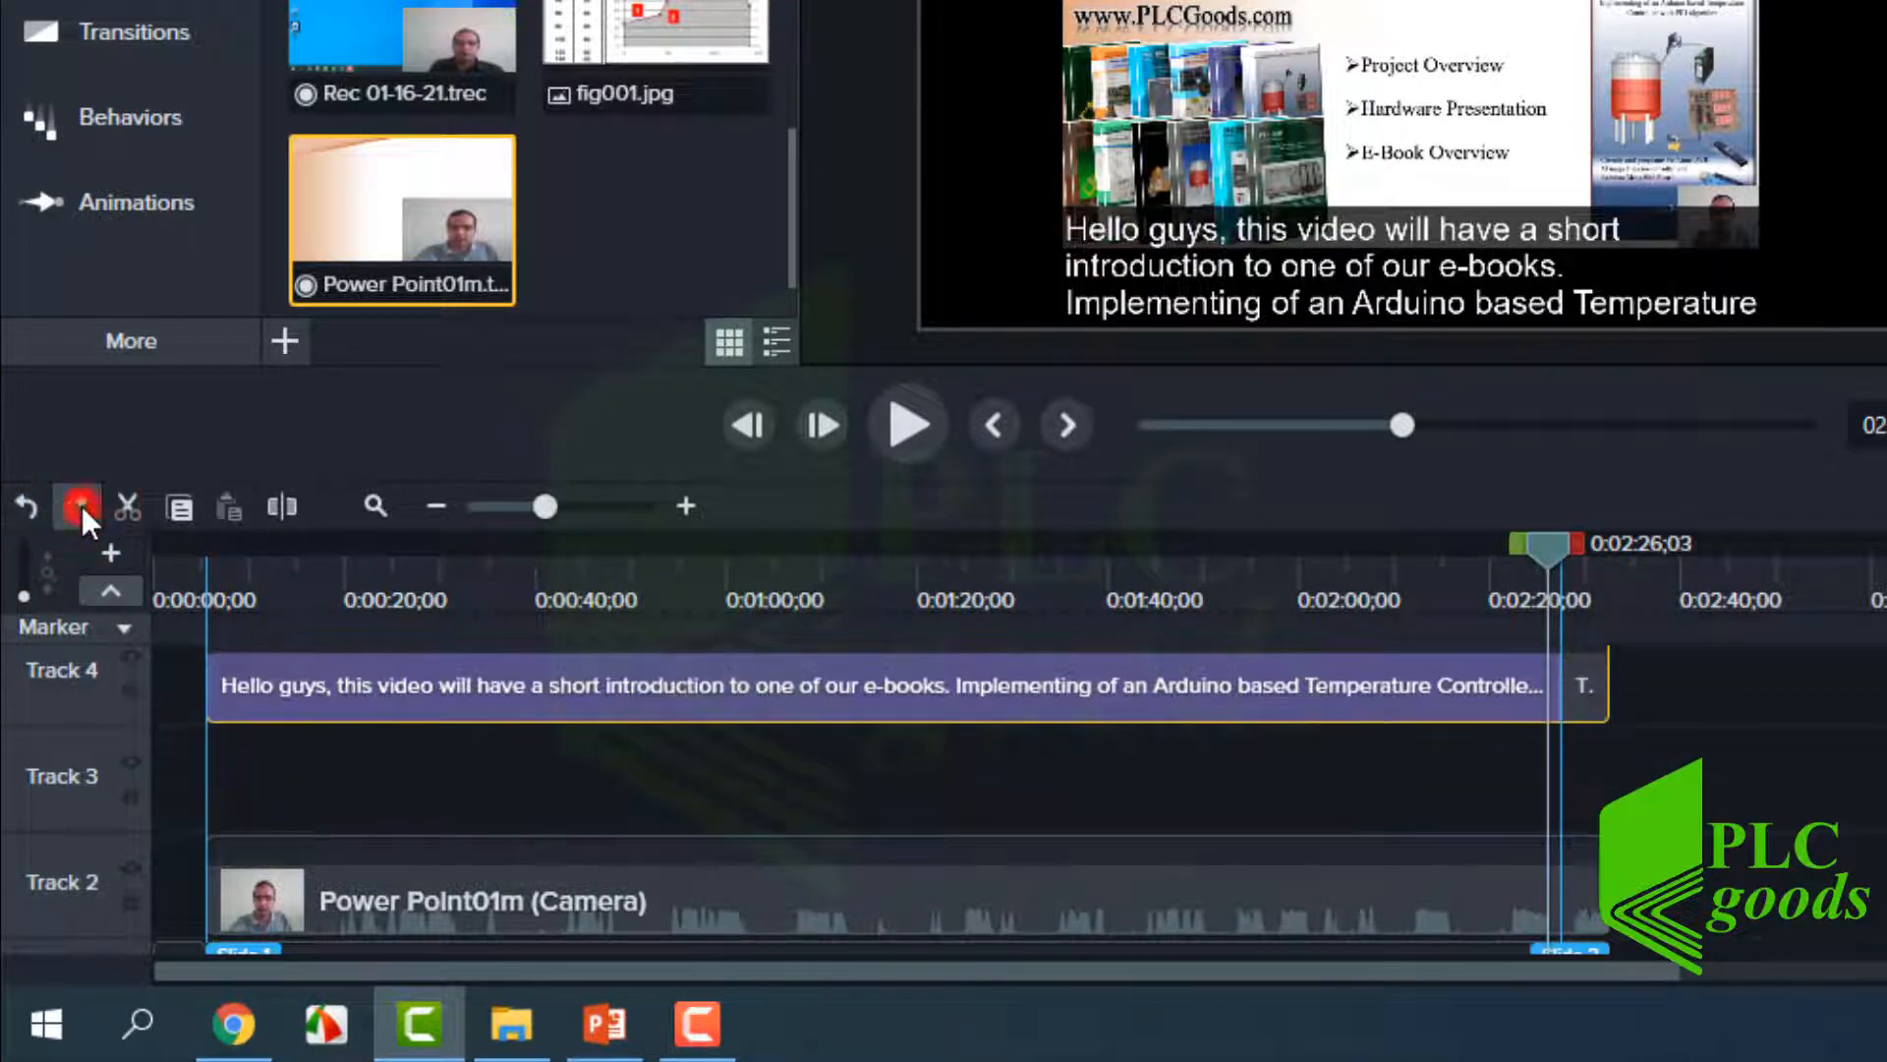
left_click(81, 505)
left_click(80, 506)
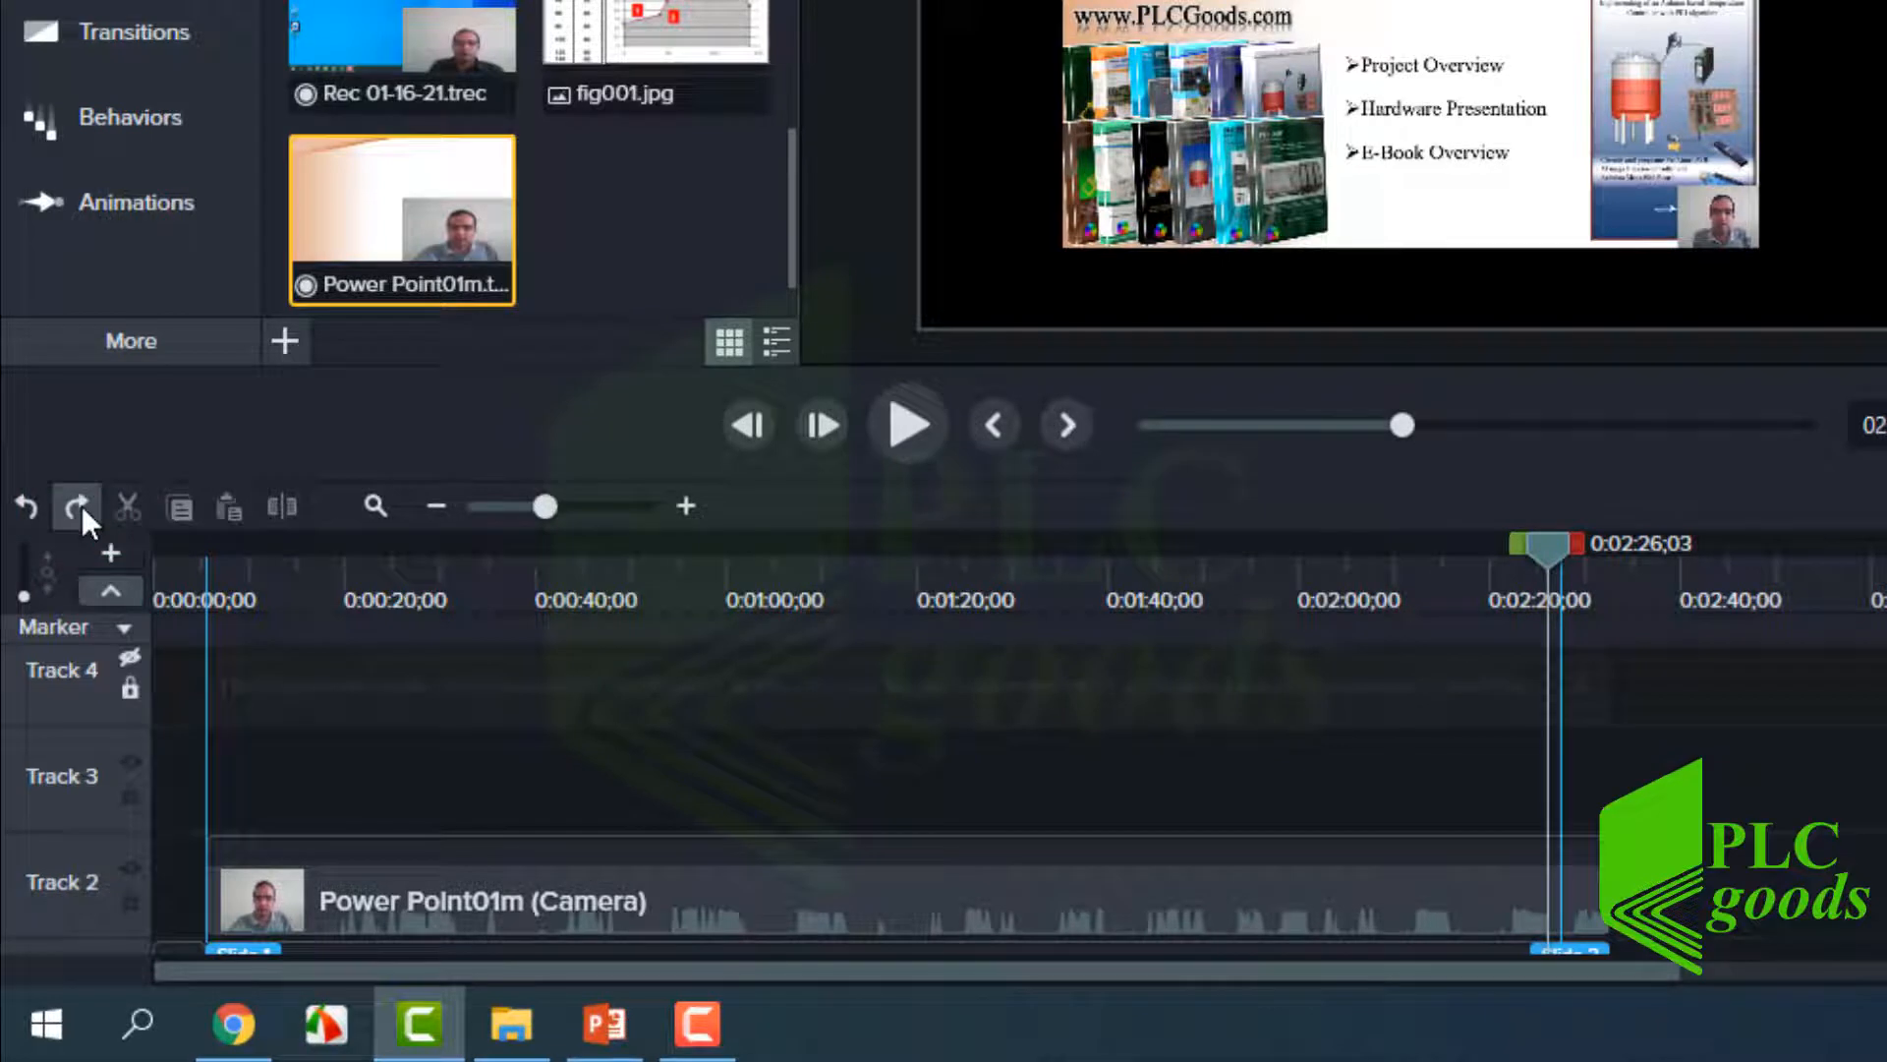
Select the timeline range from 0:00:05;15 to 0:00:50;28 and cut it out.
left_click(208, 569)
left_click_drag(208, 558, 315, 574)
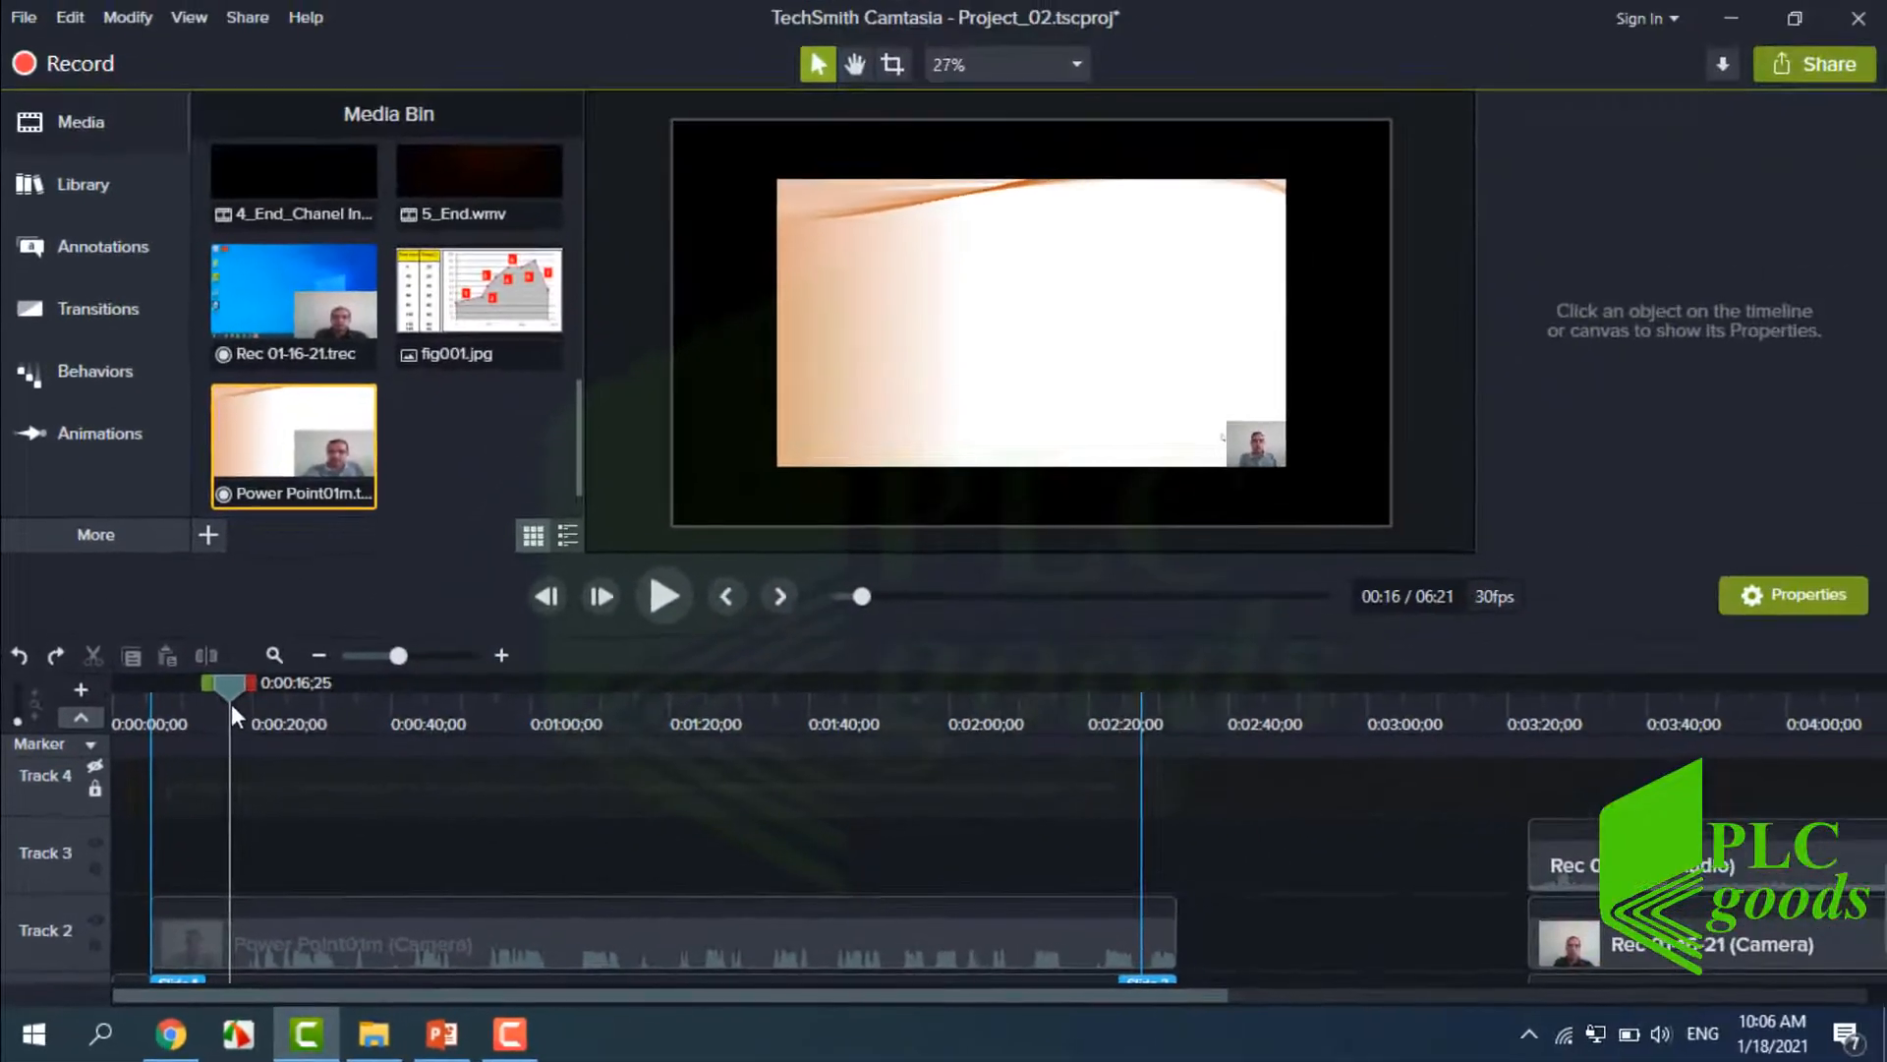
left_click_drag(232, 704, 468, 745)
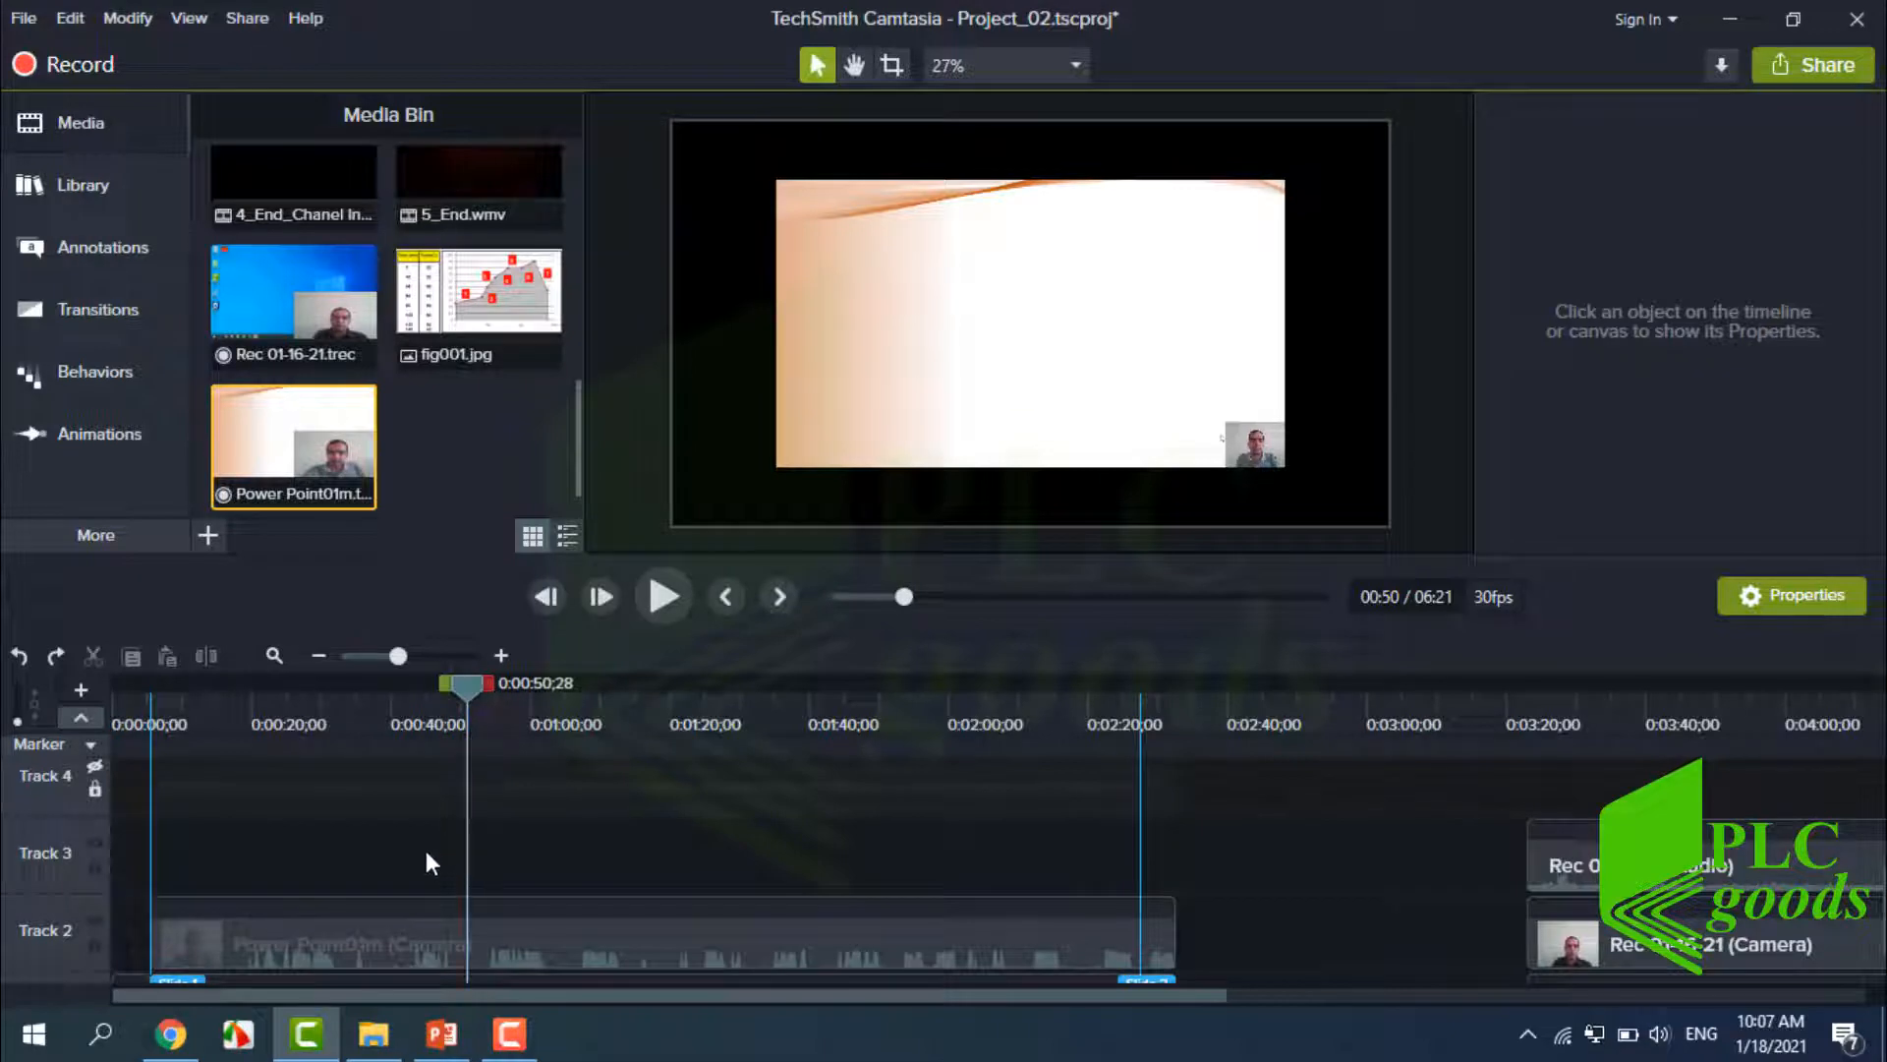
scroll(427, 851, "down", 1)
left_click_drag(421, 702, 124, 752)
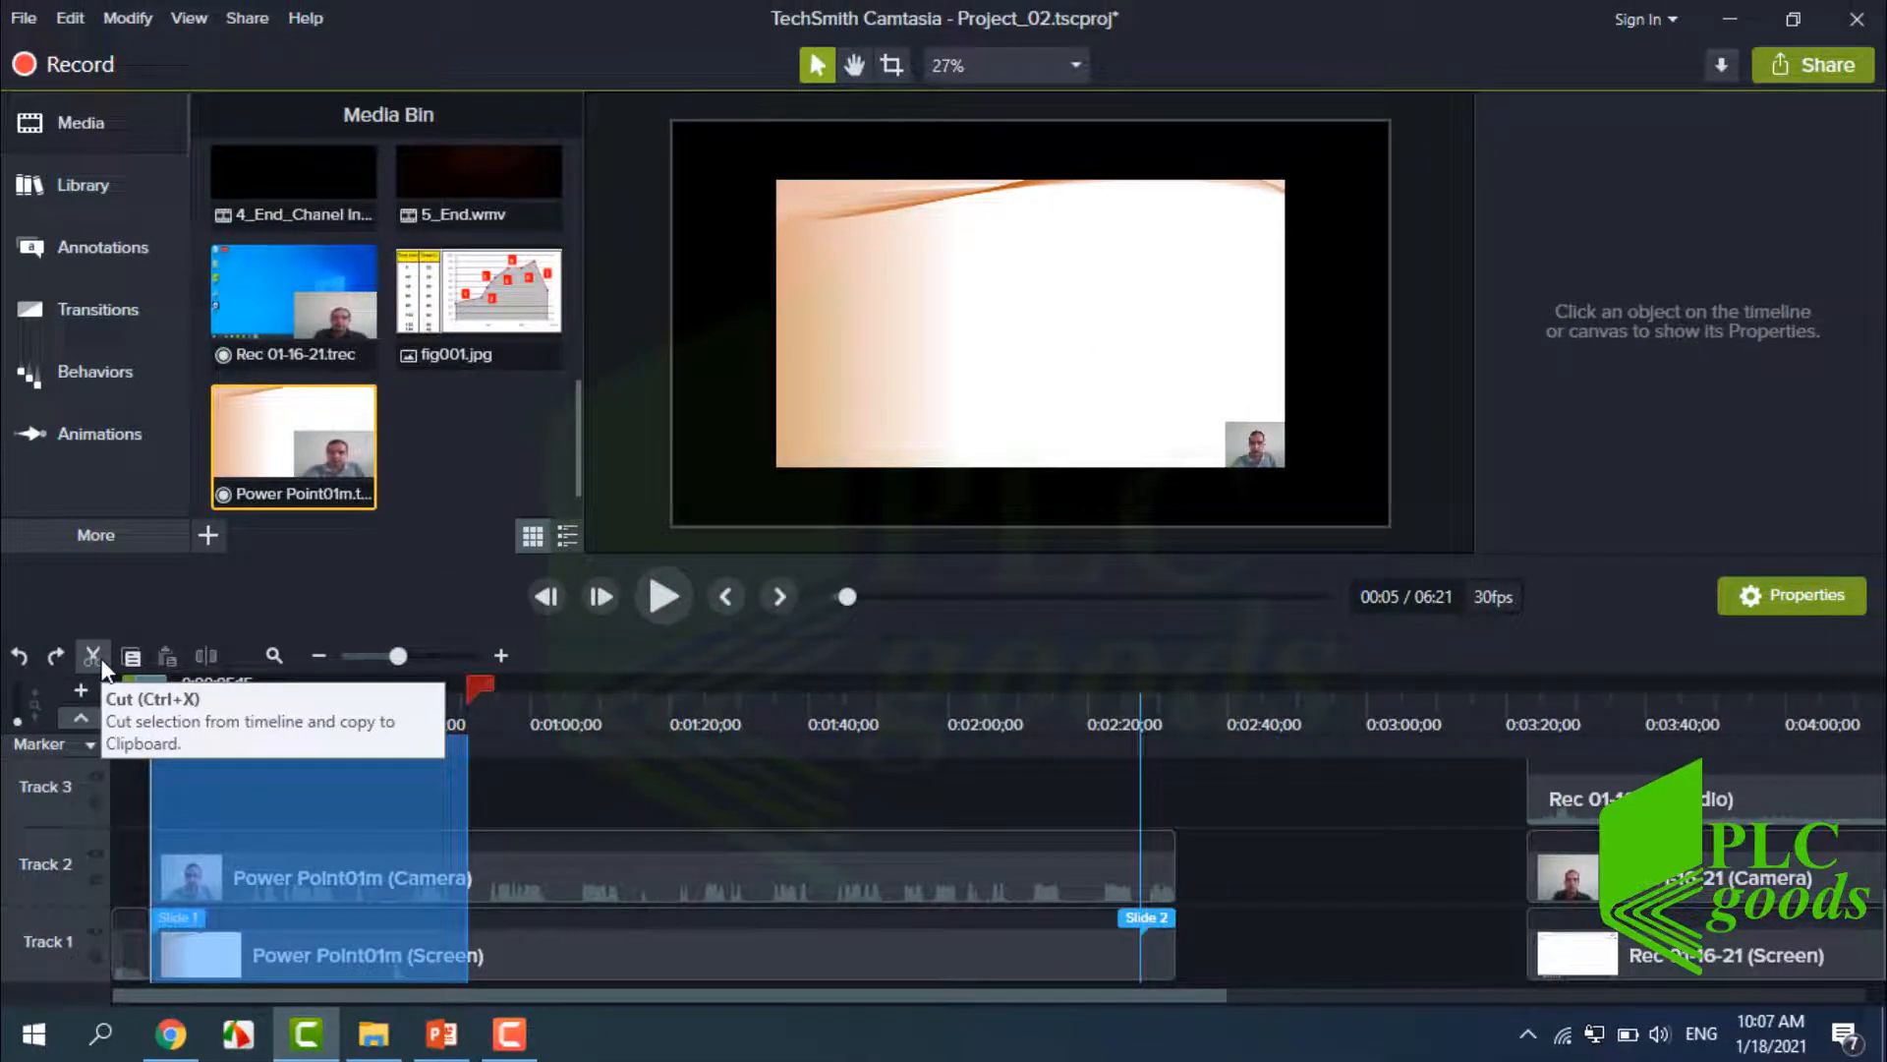
left_click(93, 656)
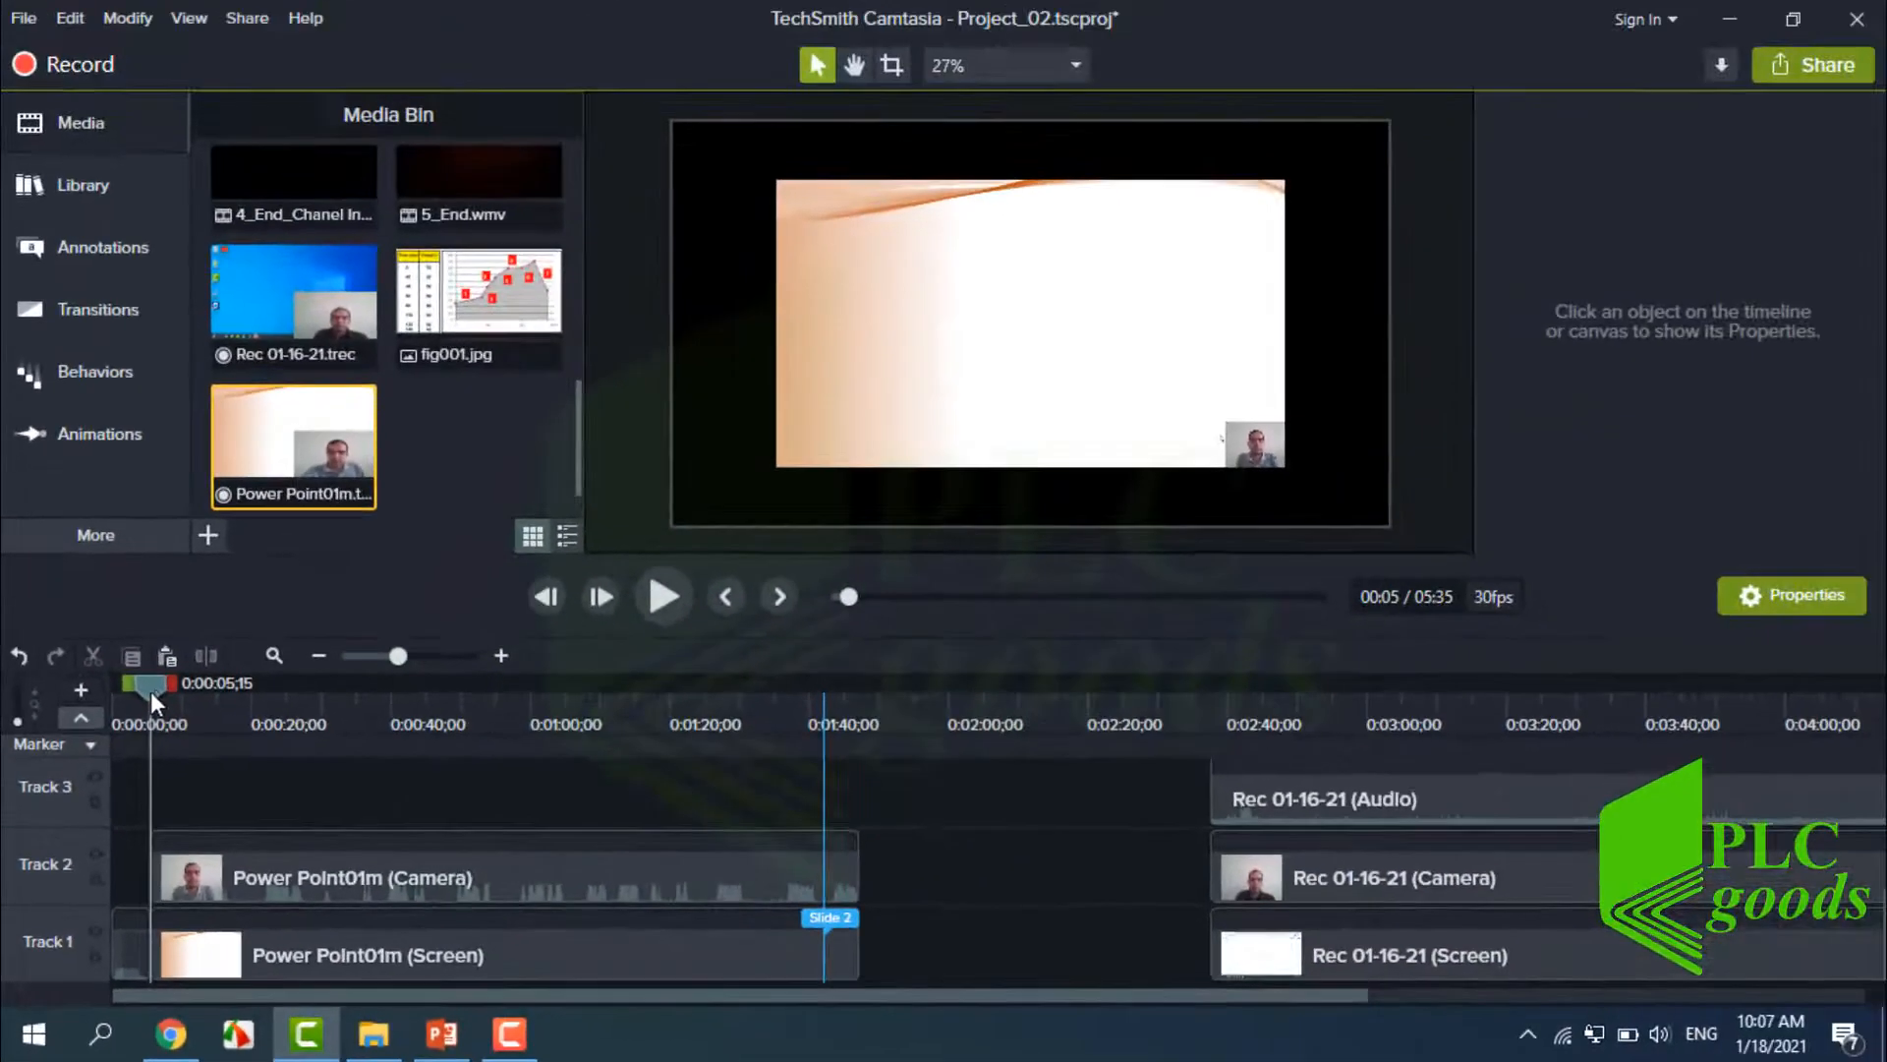
Enlarge the Power Point01m (Camera) clip to about 87.5% scale and move the Power Point01m (Screen) clip to Track 3 above it.
left_click(195, 881)
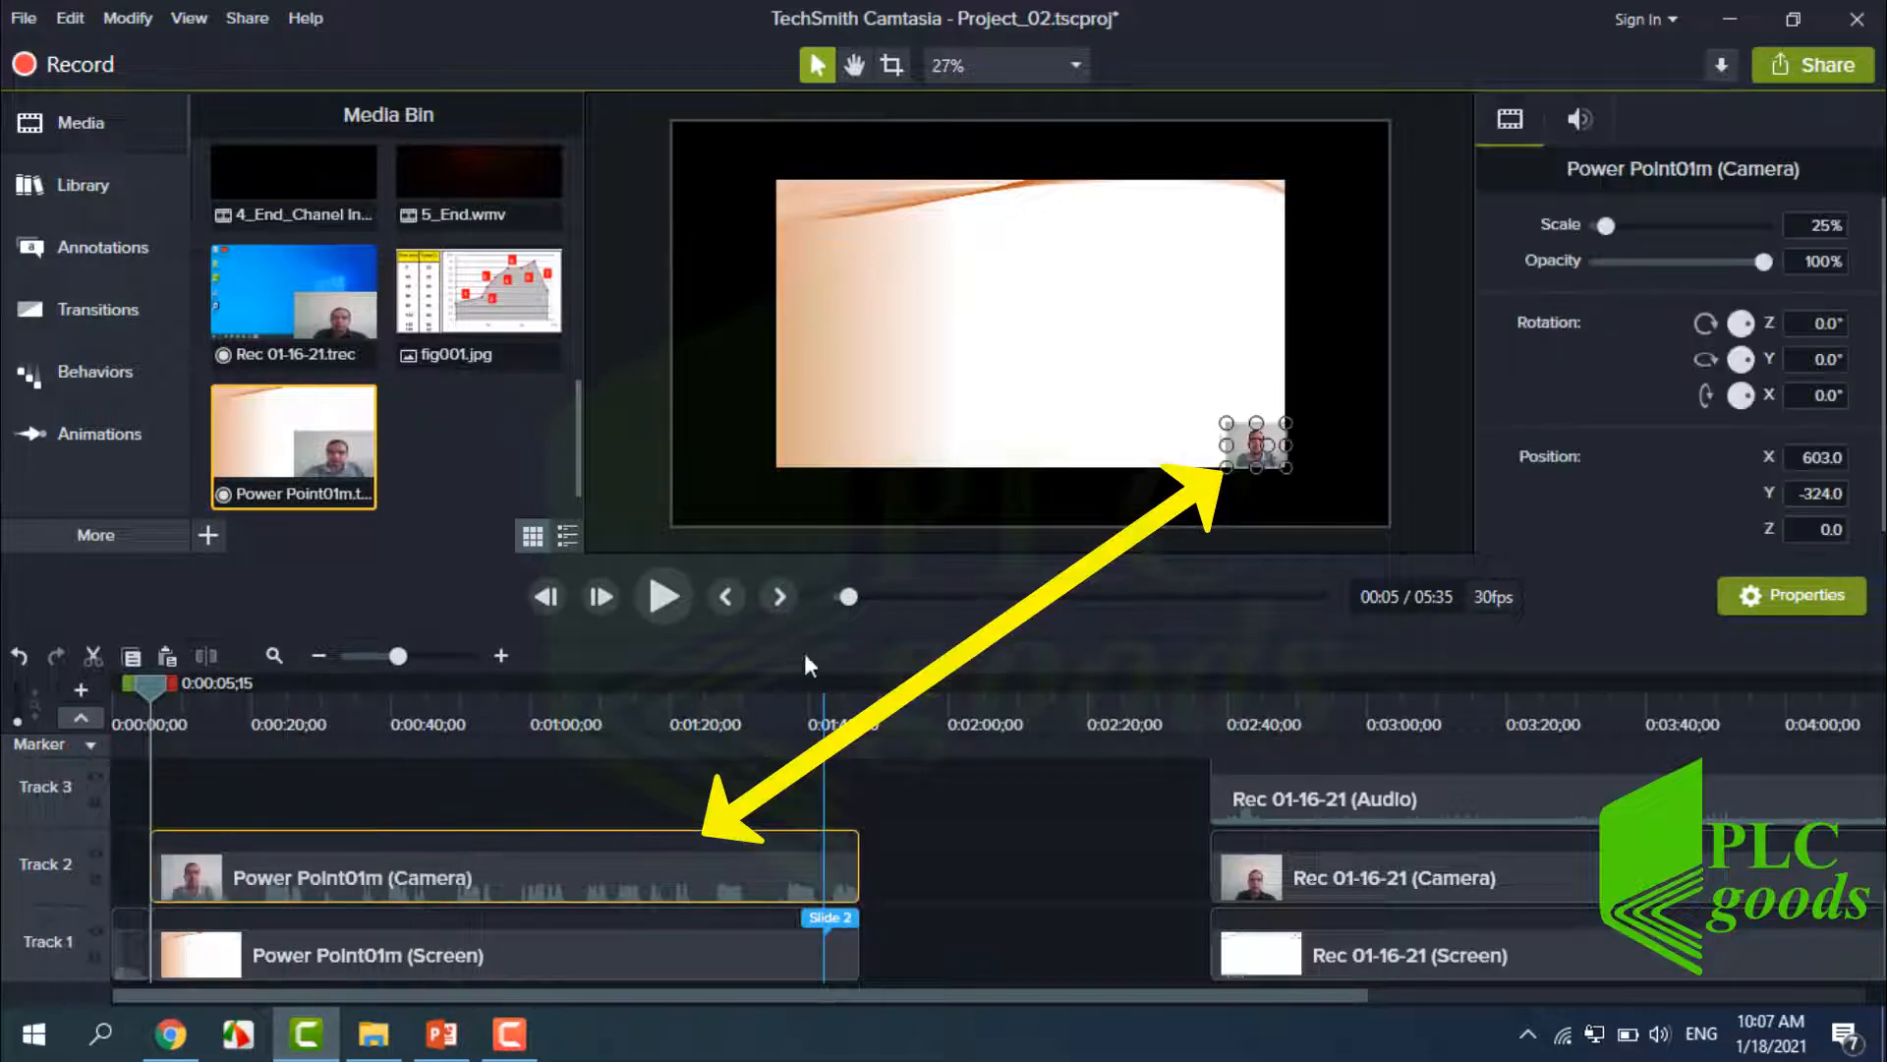
left_click_drag(1225, 423, 1076, 335)
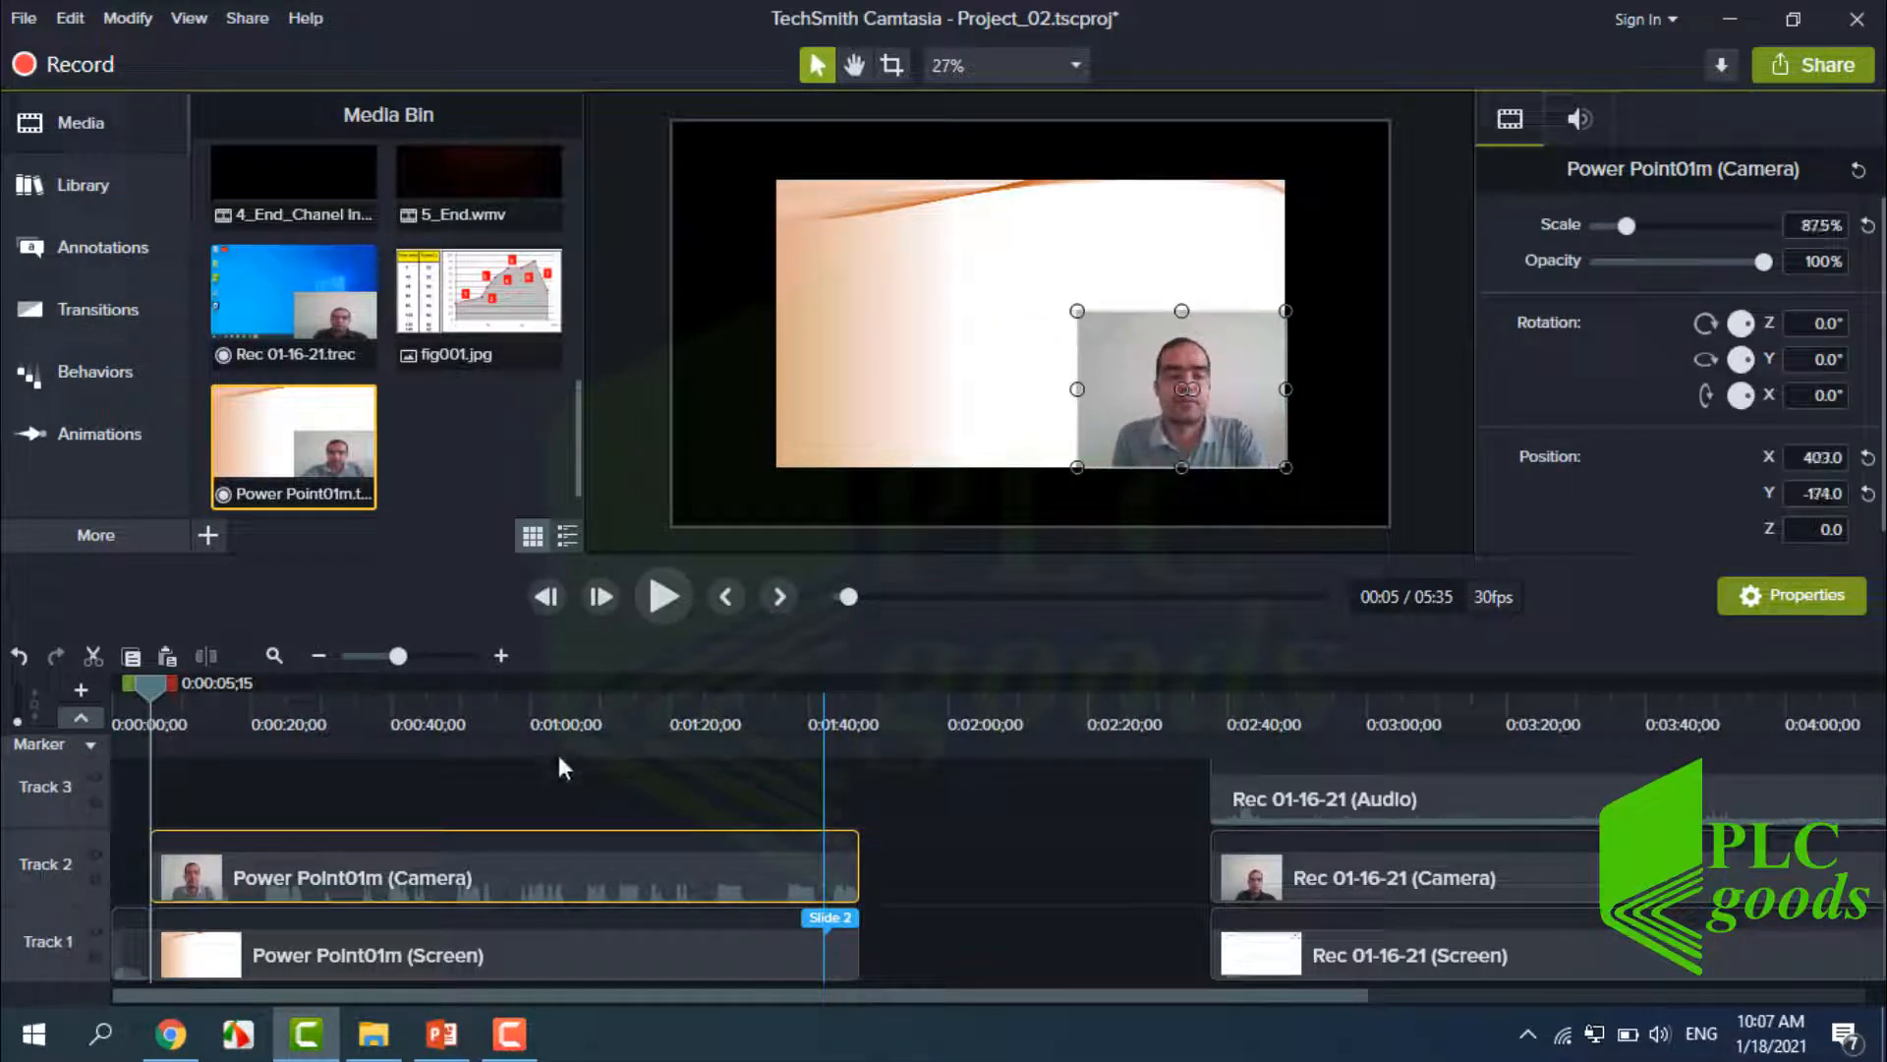
left_click(455, 956)
left_click_drag(451, 929, 462, 796)
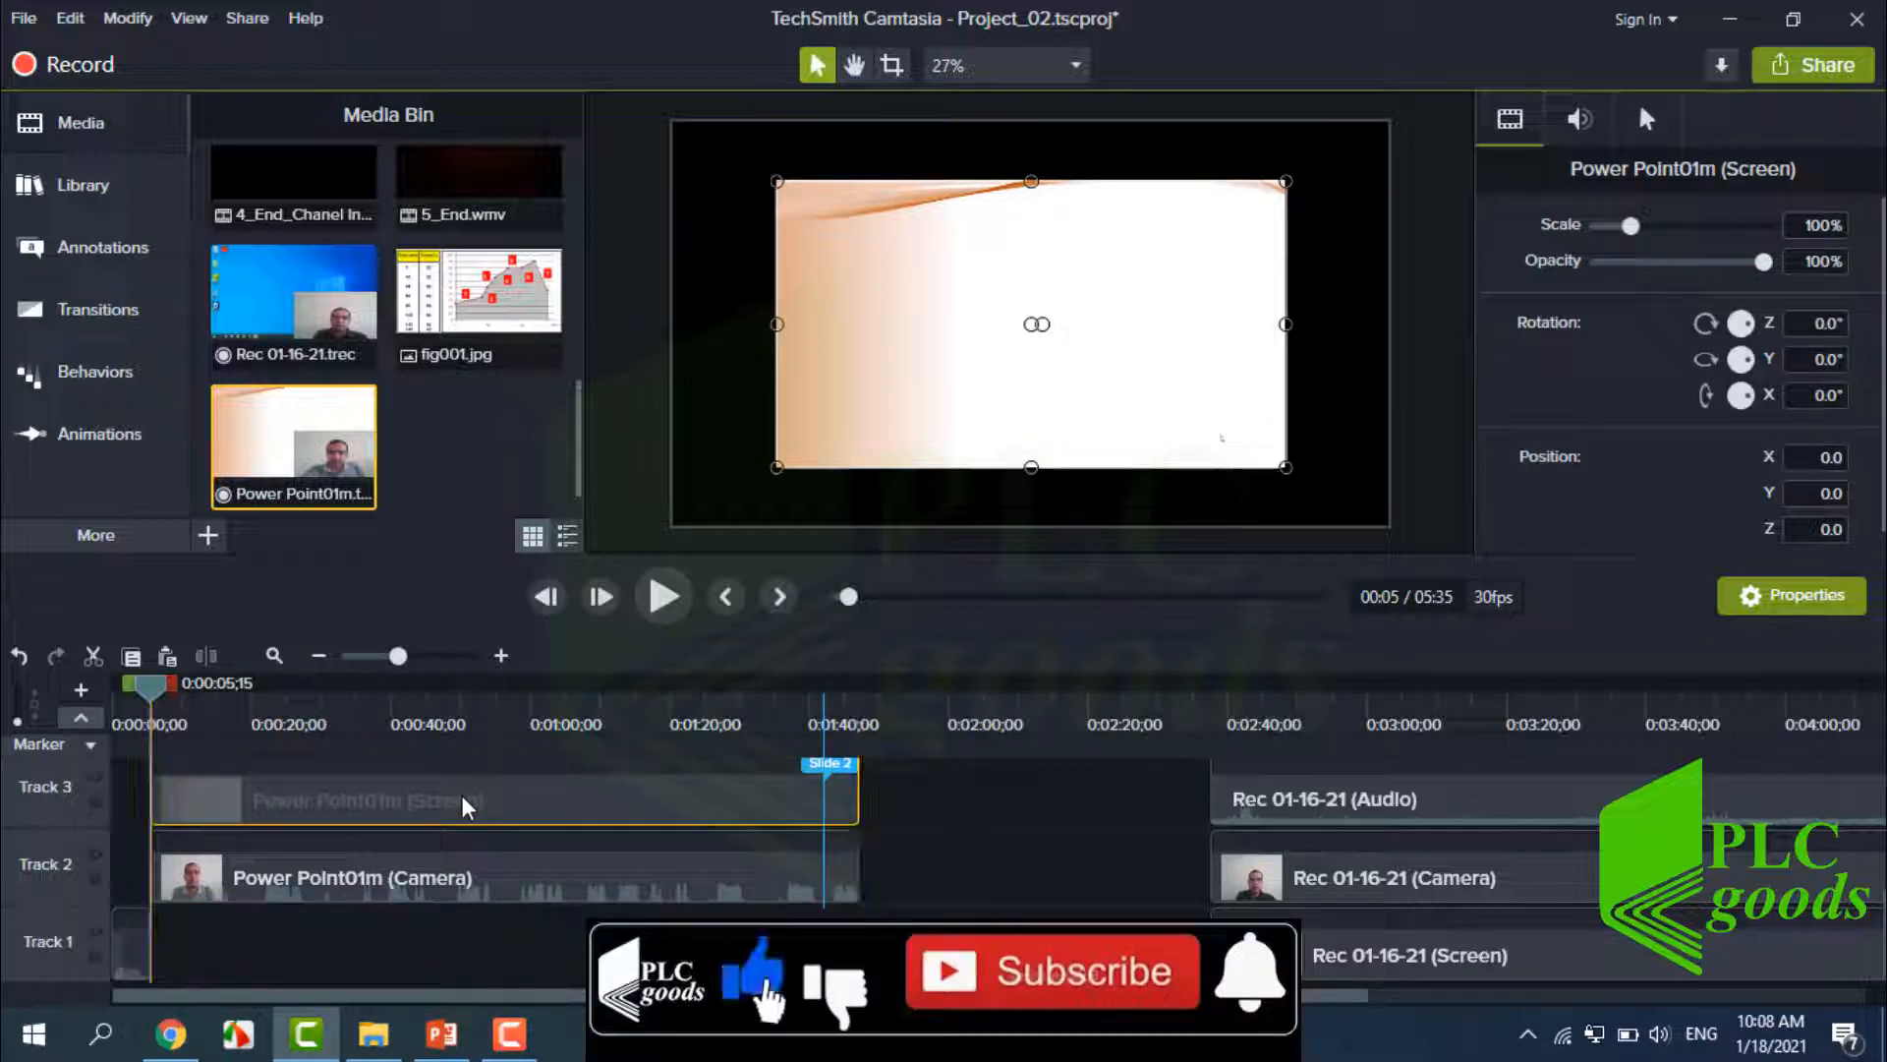
left_click(394, 871)
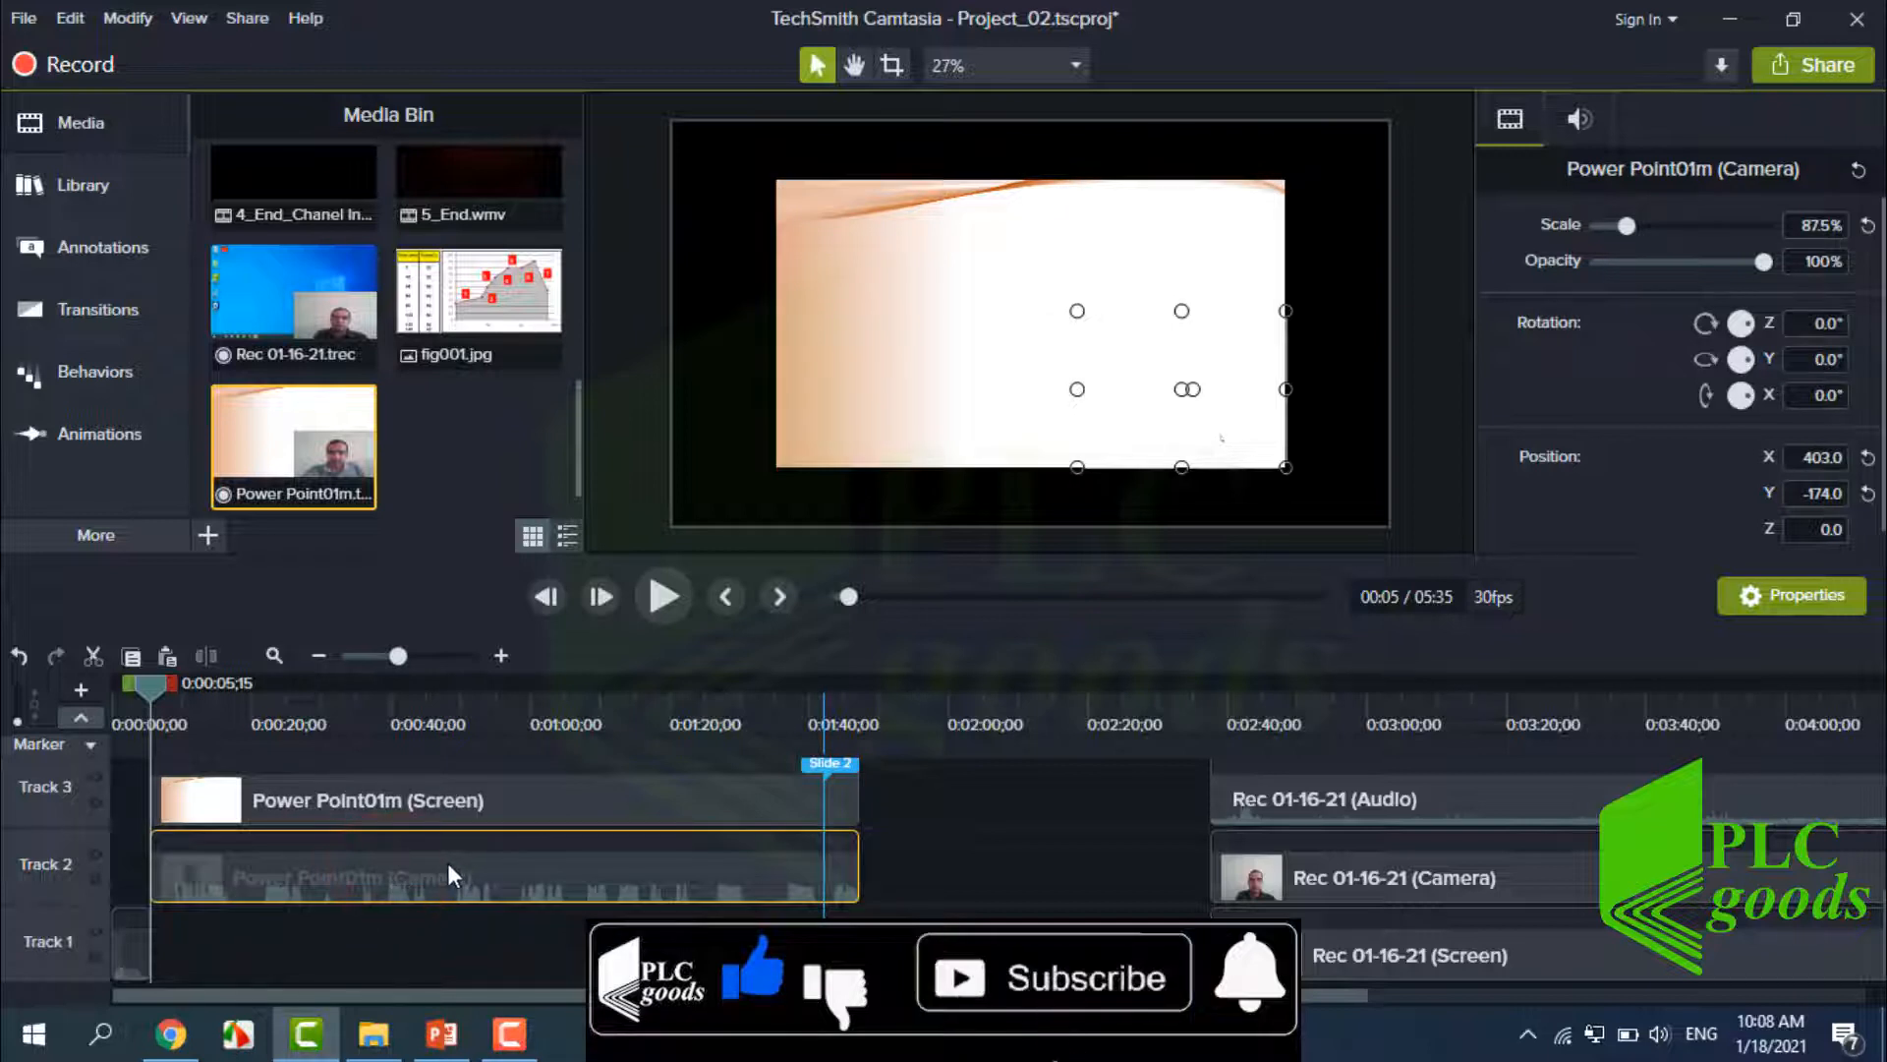
Shrink the Power Point01m (Screen) clip to about 72.7% scale and move it back to Track 1.
left_click(446, 804)
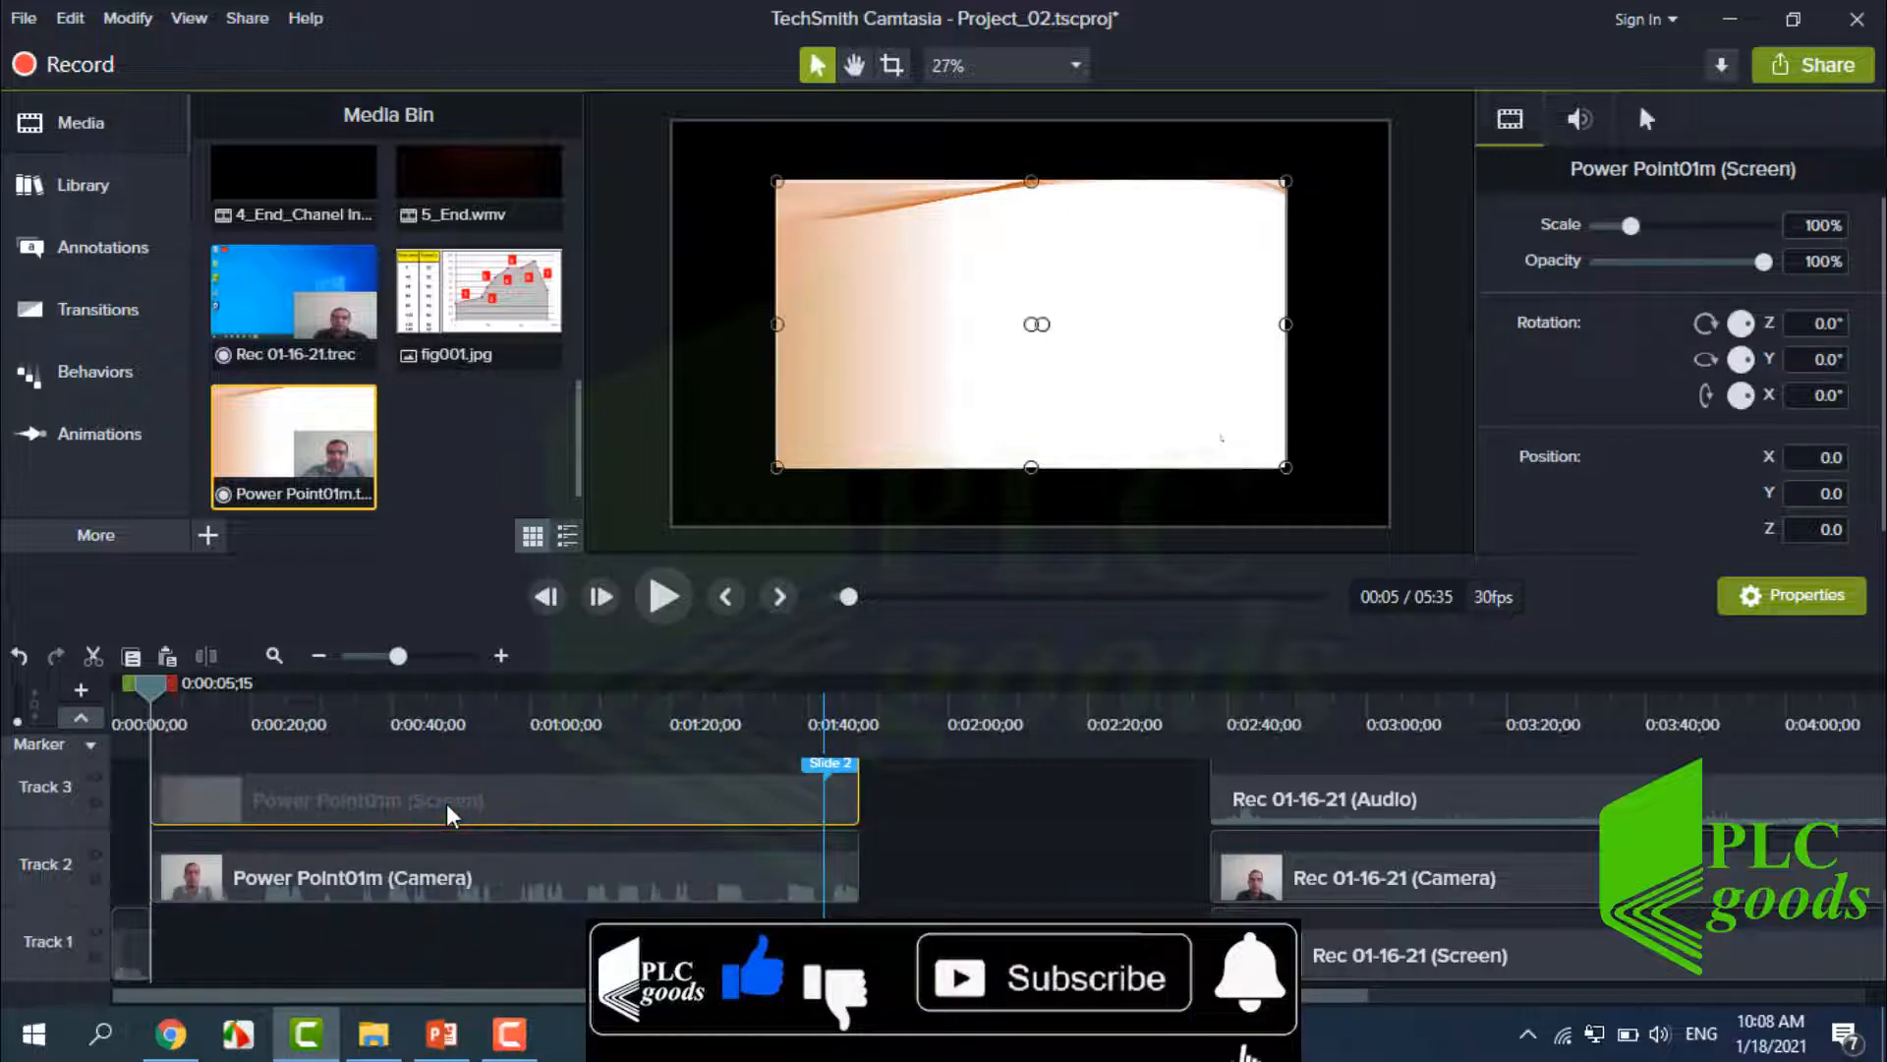
left_click_drag(1287, 468, 1144, 391)
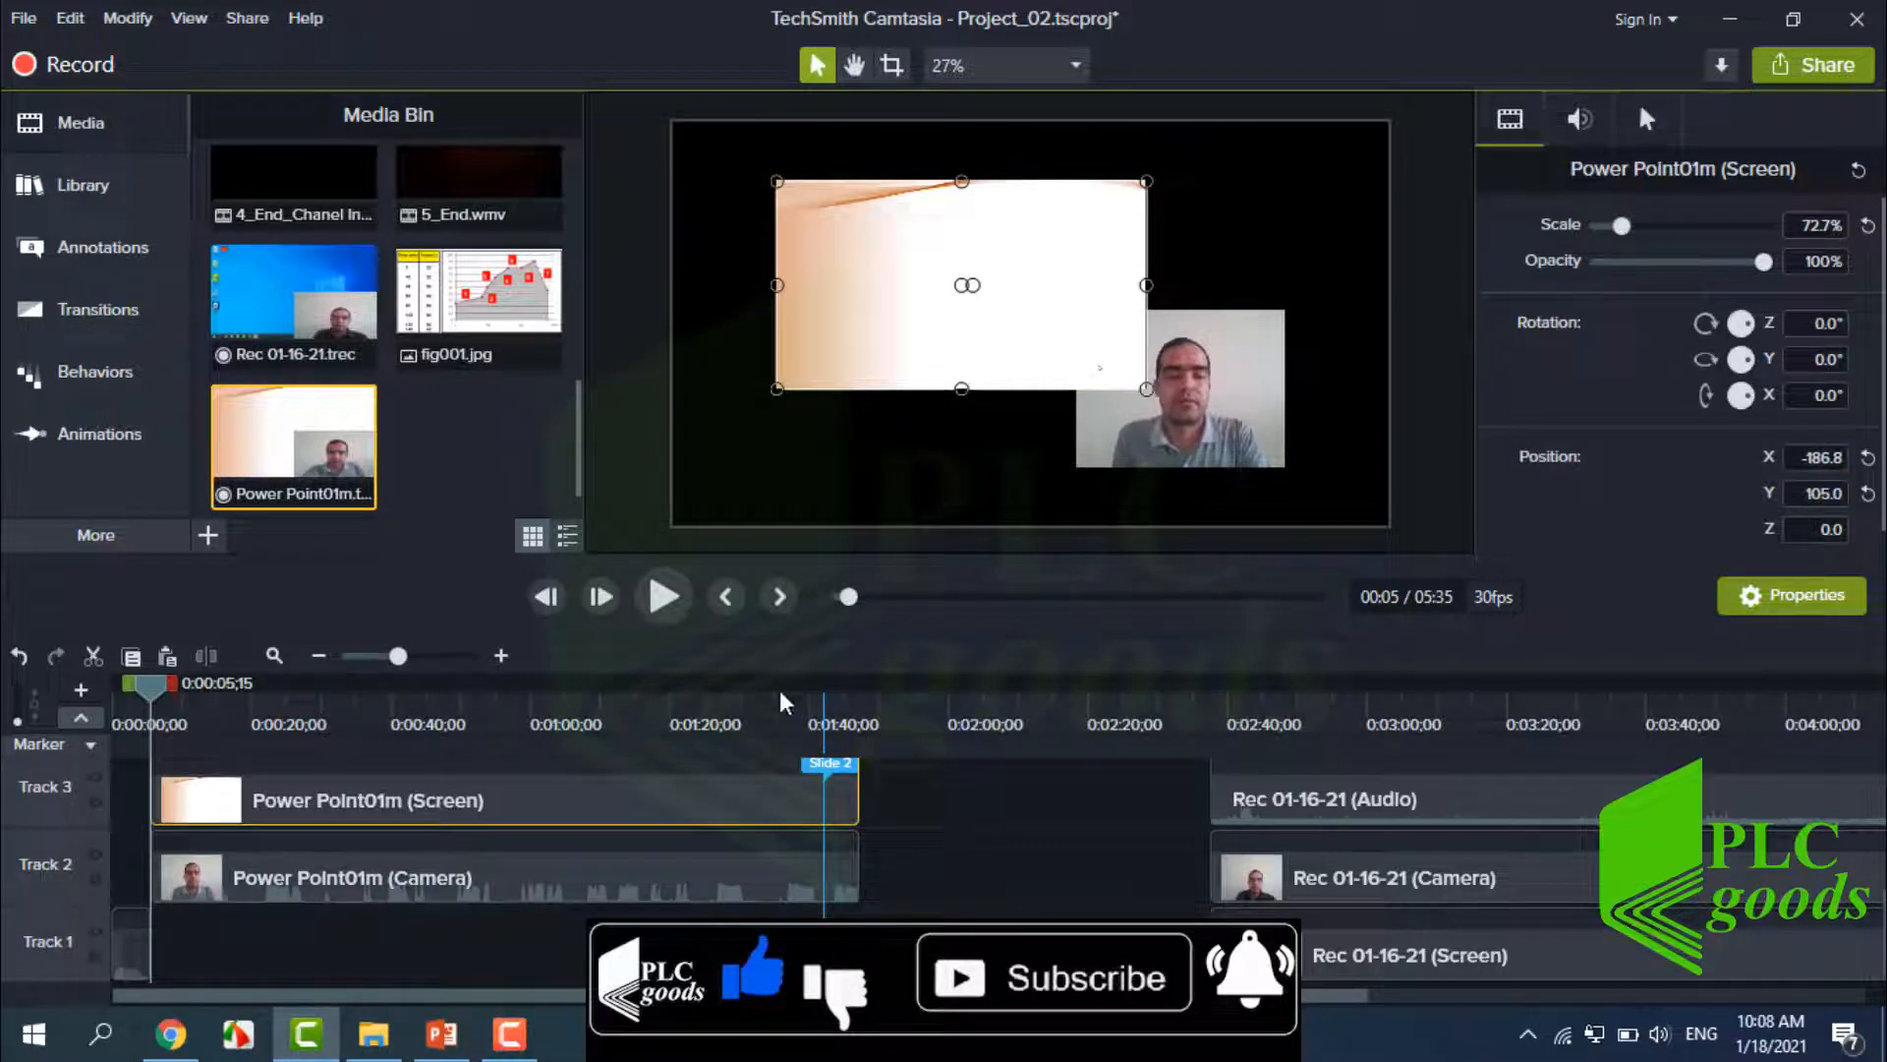
left_click(672, 808)
mouse_move(664, 827)
left_mouse_down()
mouse_move(653, 885)
mouse_move(695, 872)
mouse_move(660, 952)
mouse_move(661, 935)
left_mouse_up()
Delete the Power Point01m (Camera) clip from Track 2 and inspect the remaining screen clip on the canvas.
left_click(1079, 388)
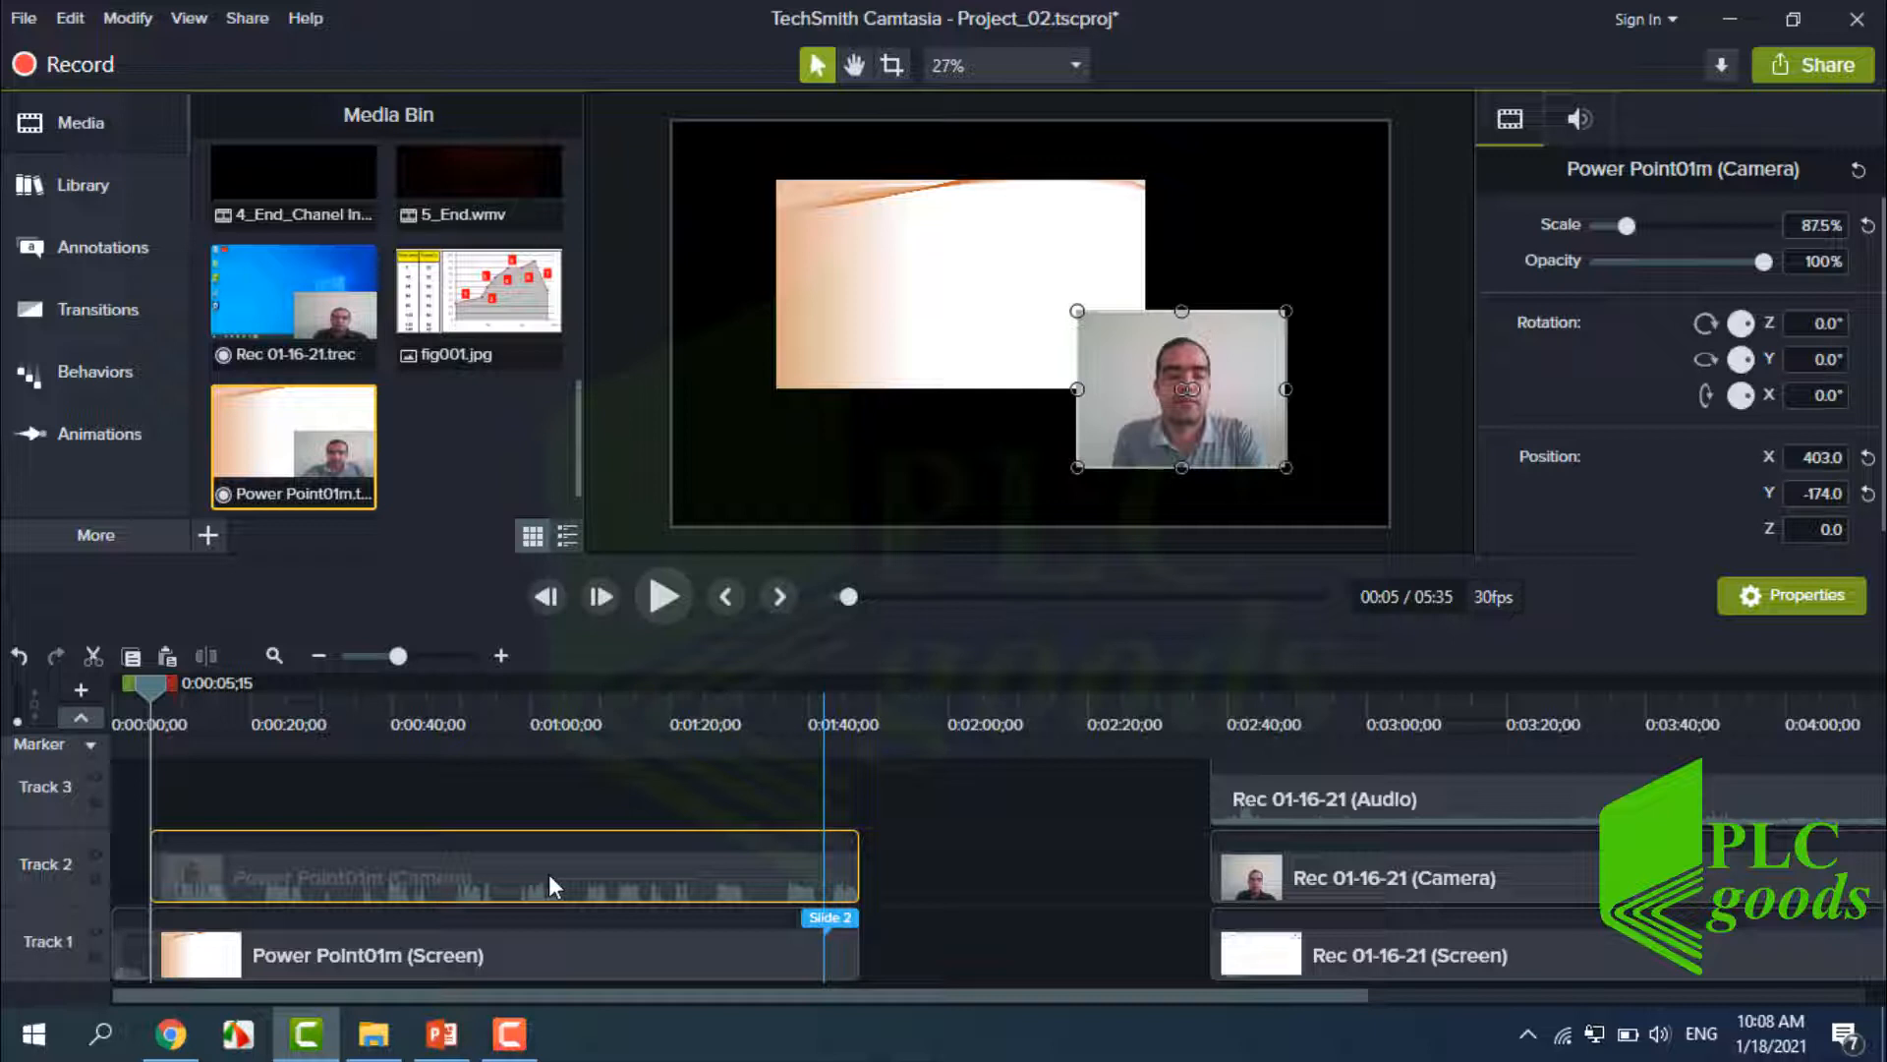
key("Delete")
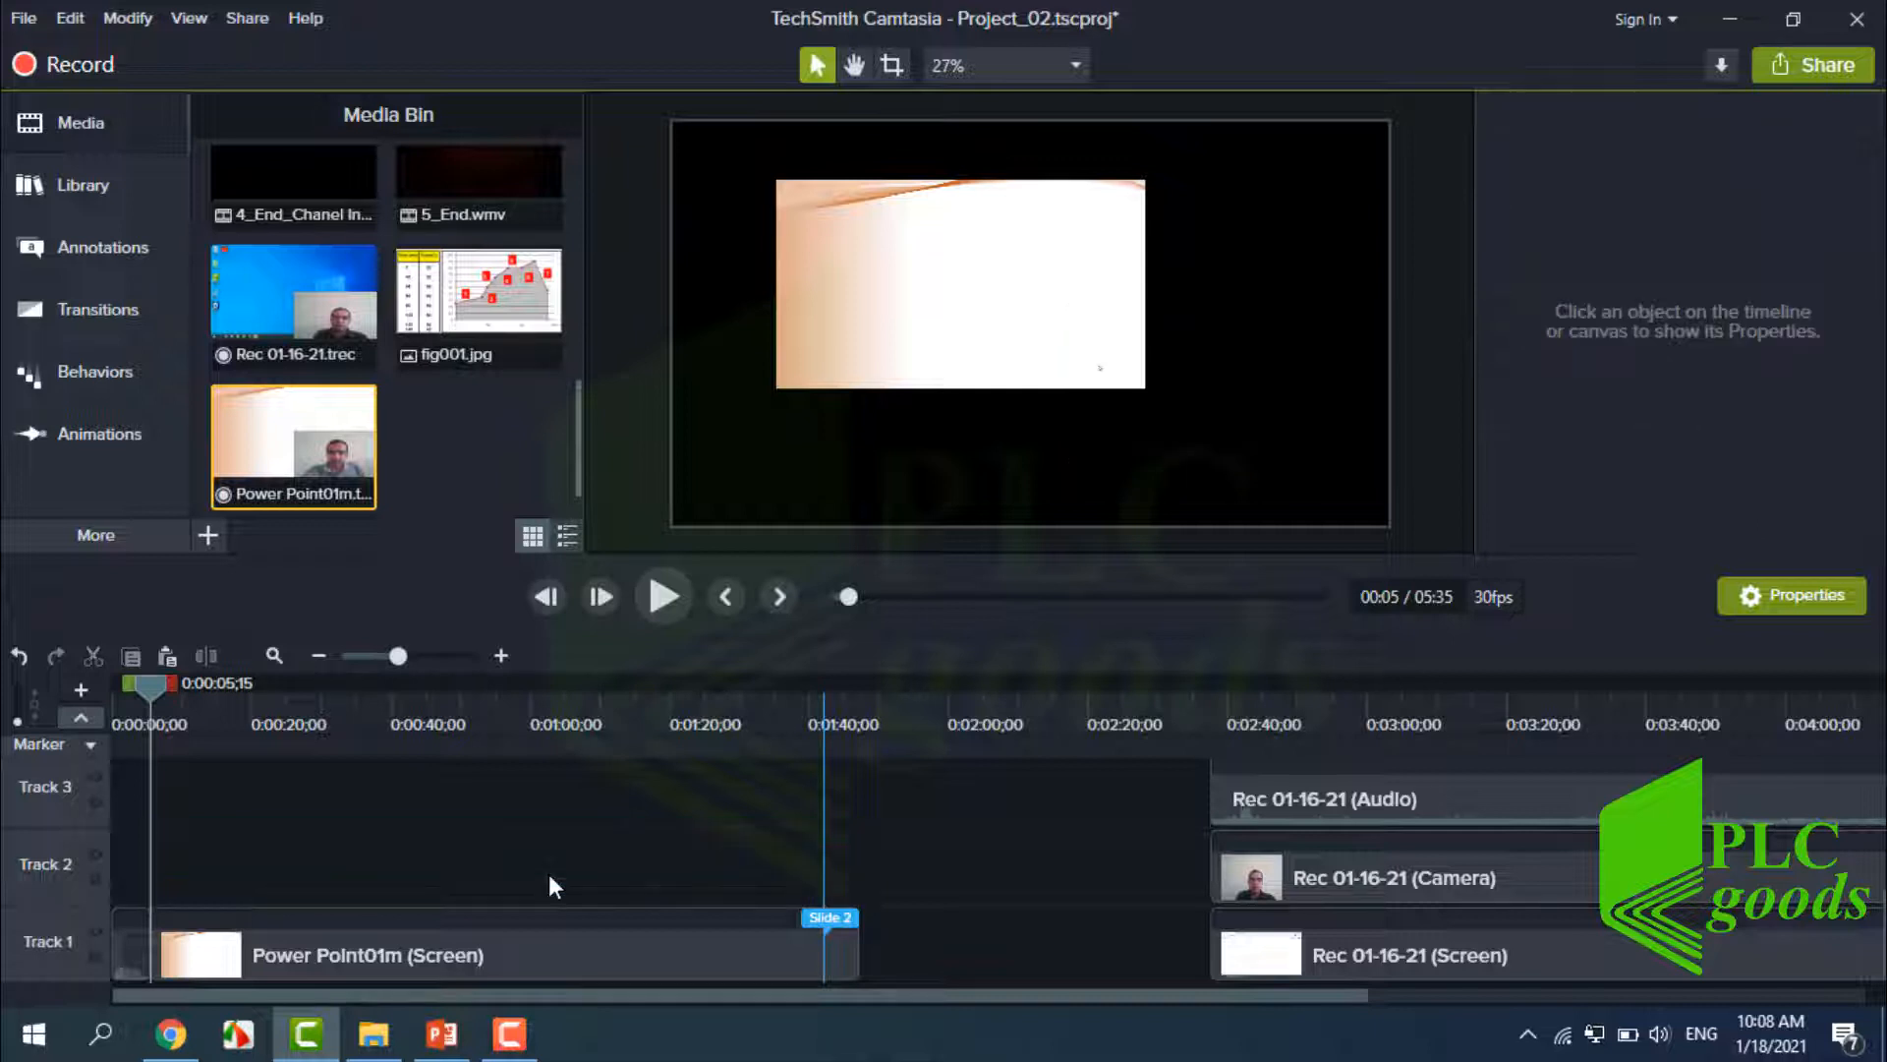
left_click(500, 945)
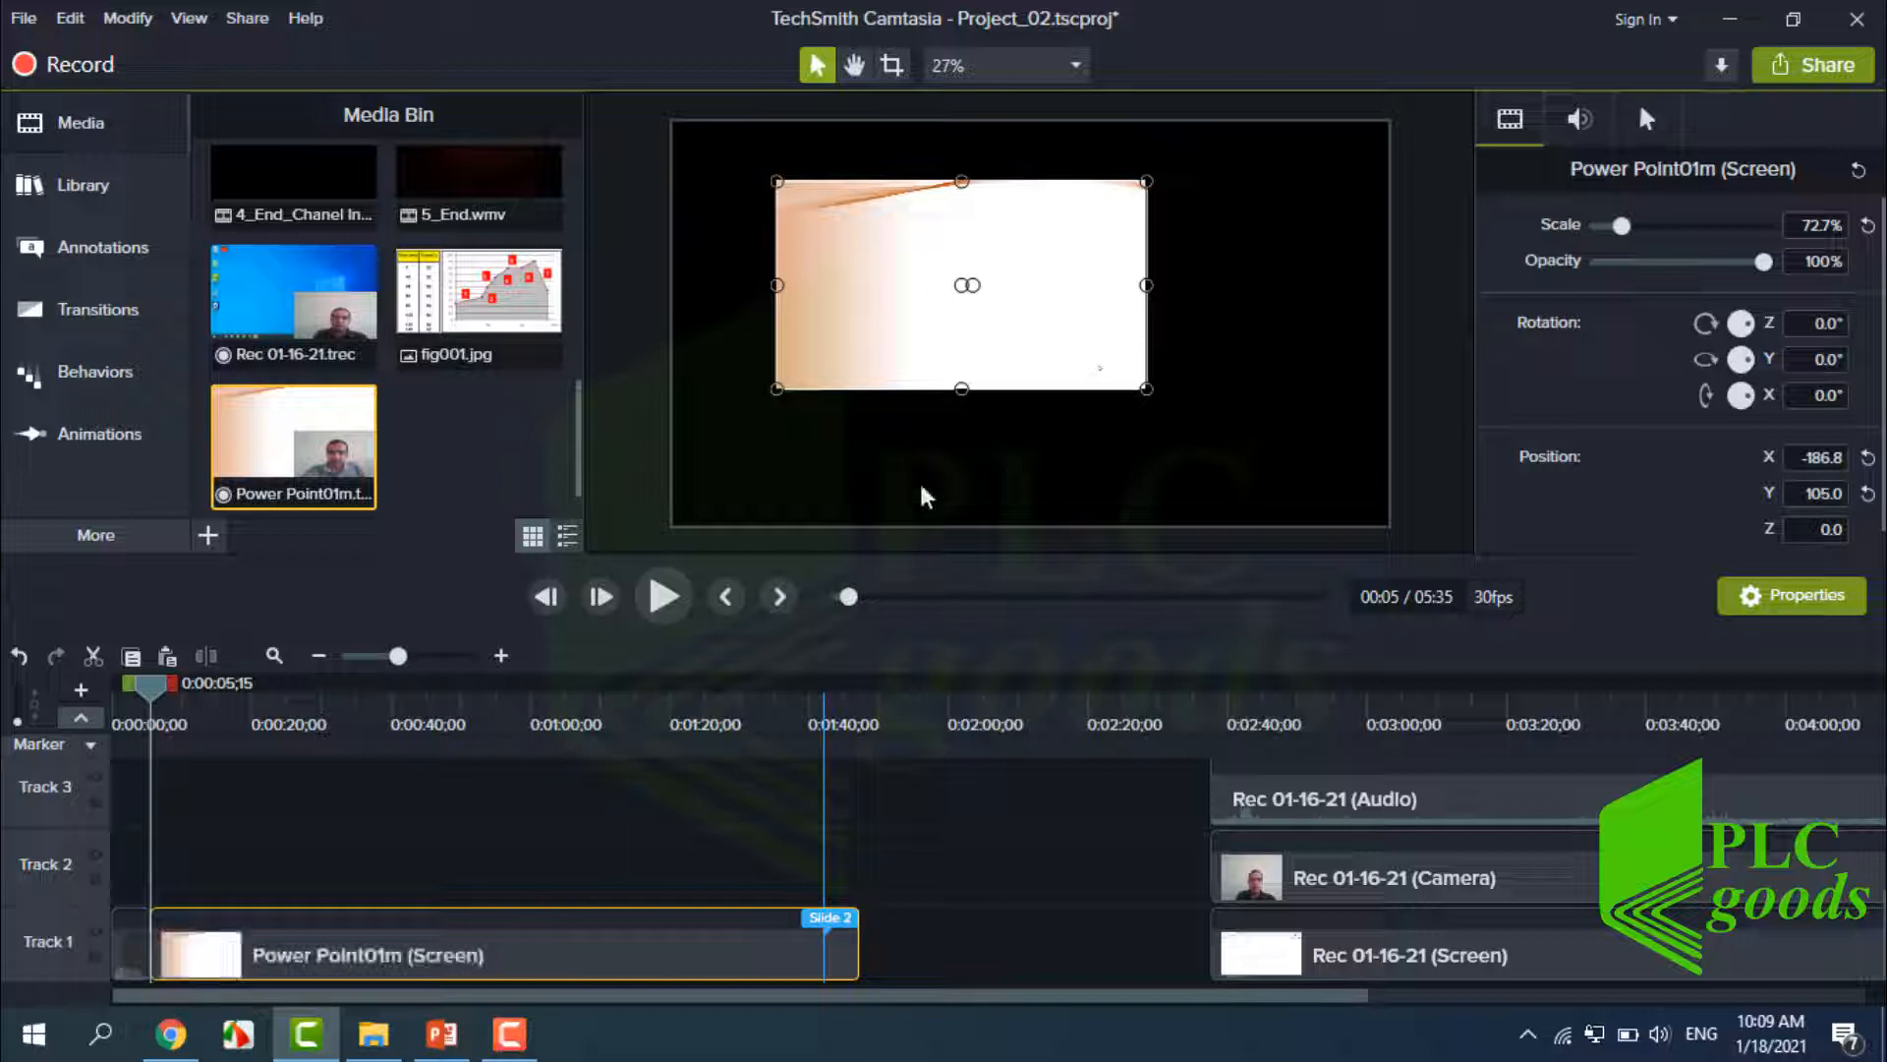
left_click(1003, 299)
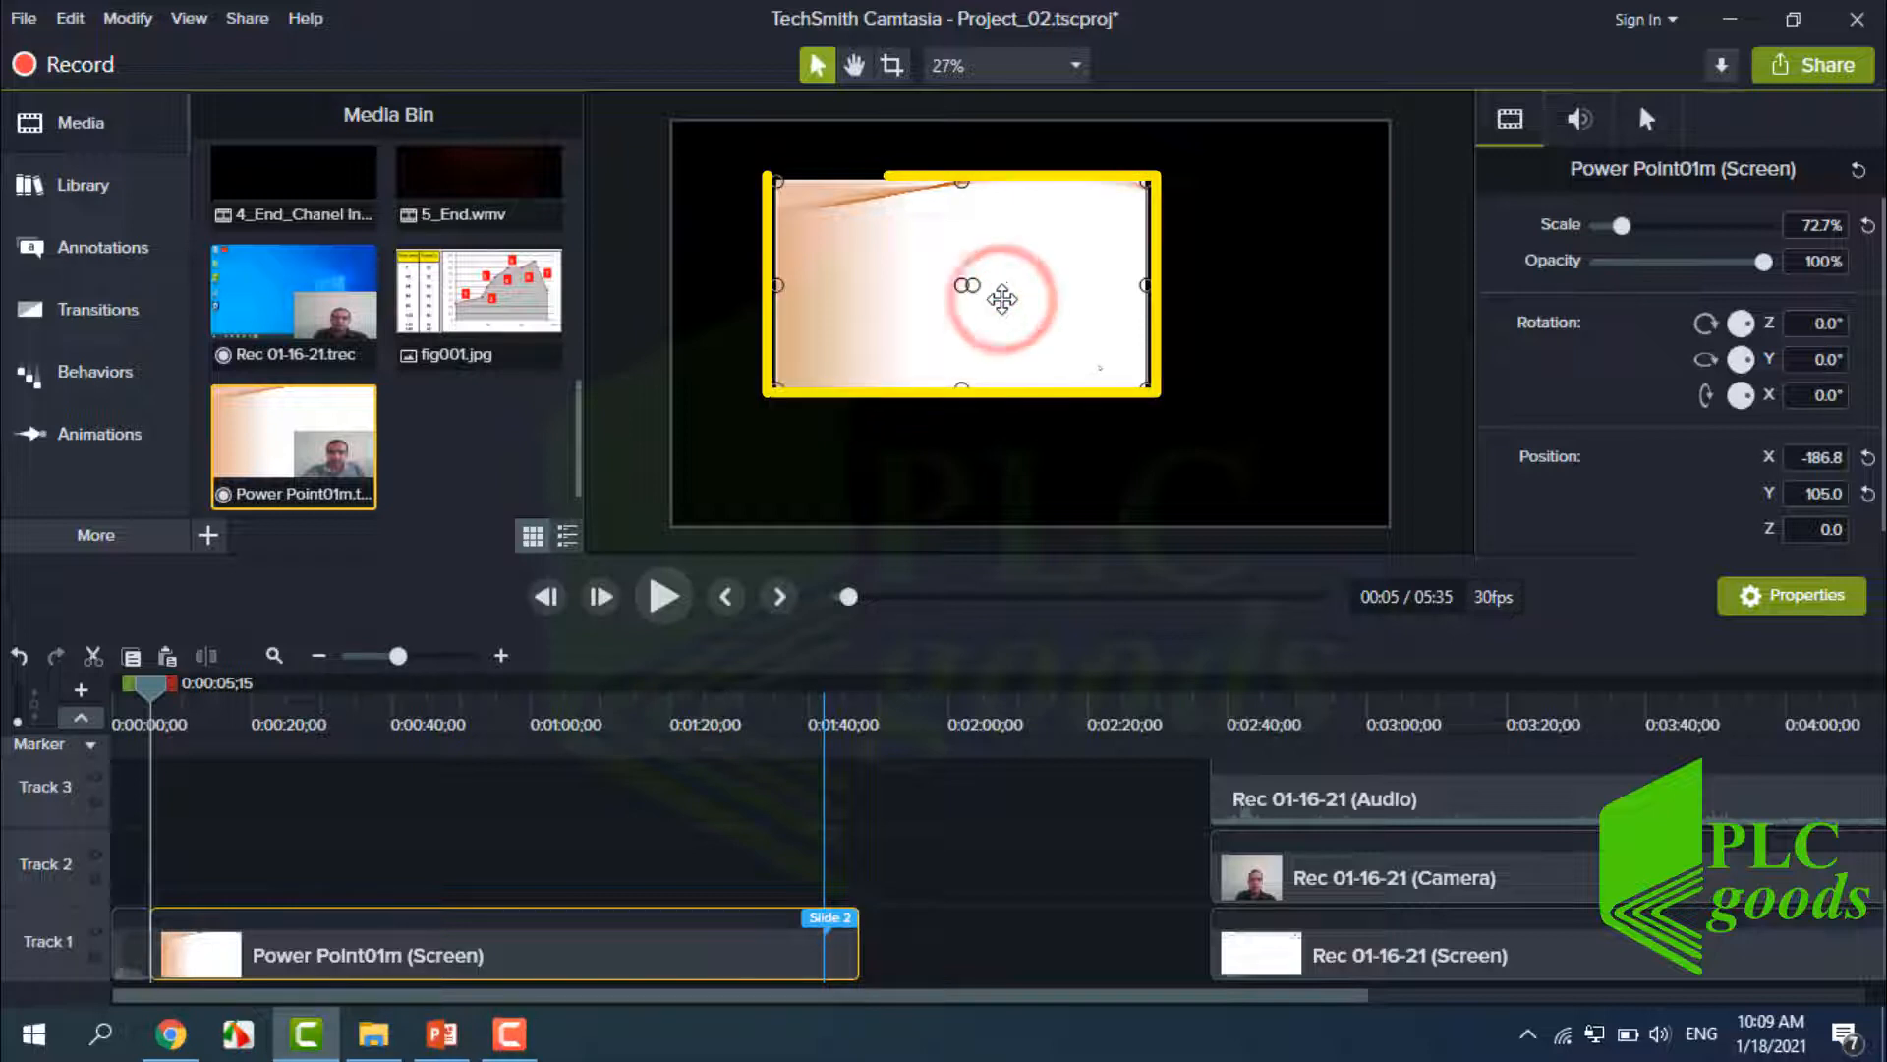
left_click(1046, 462)
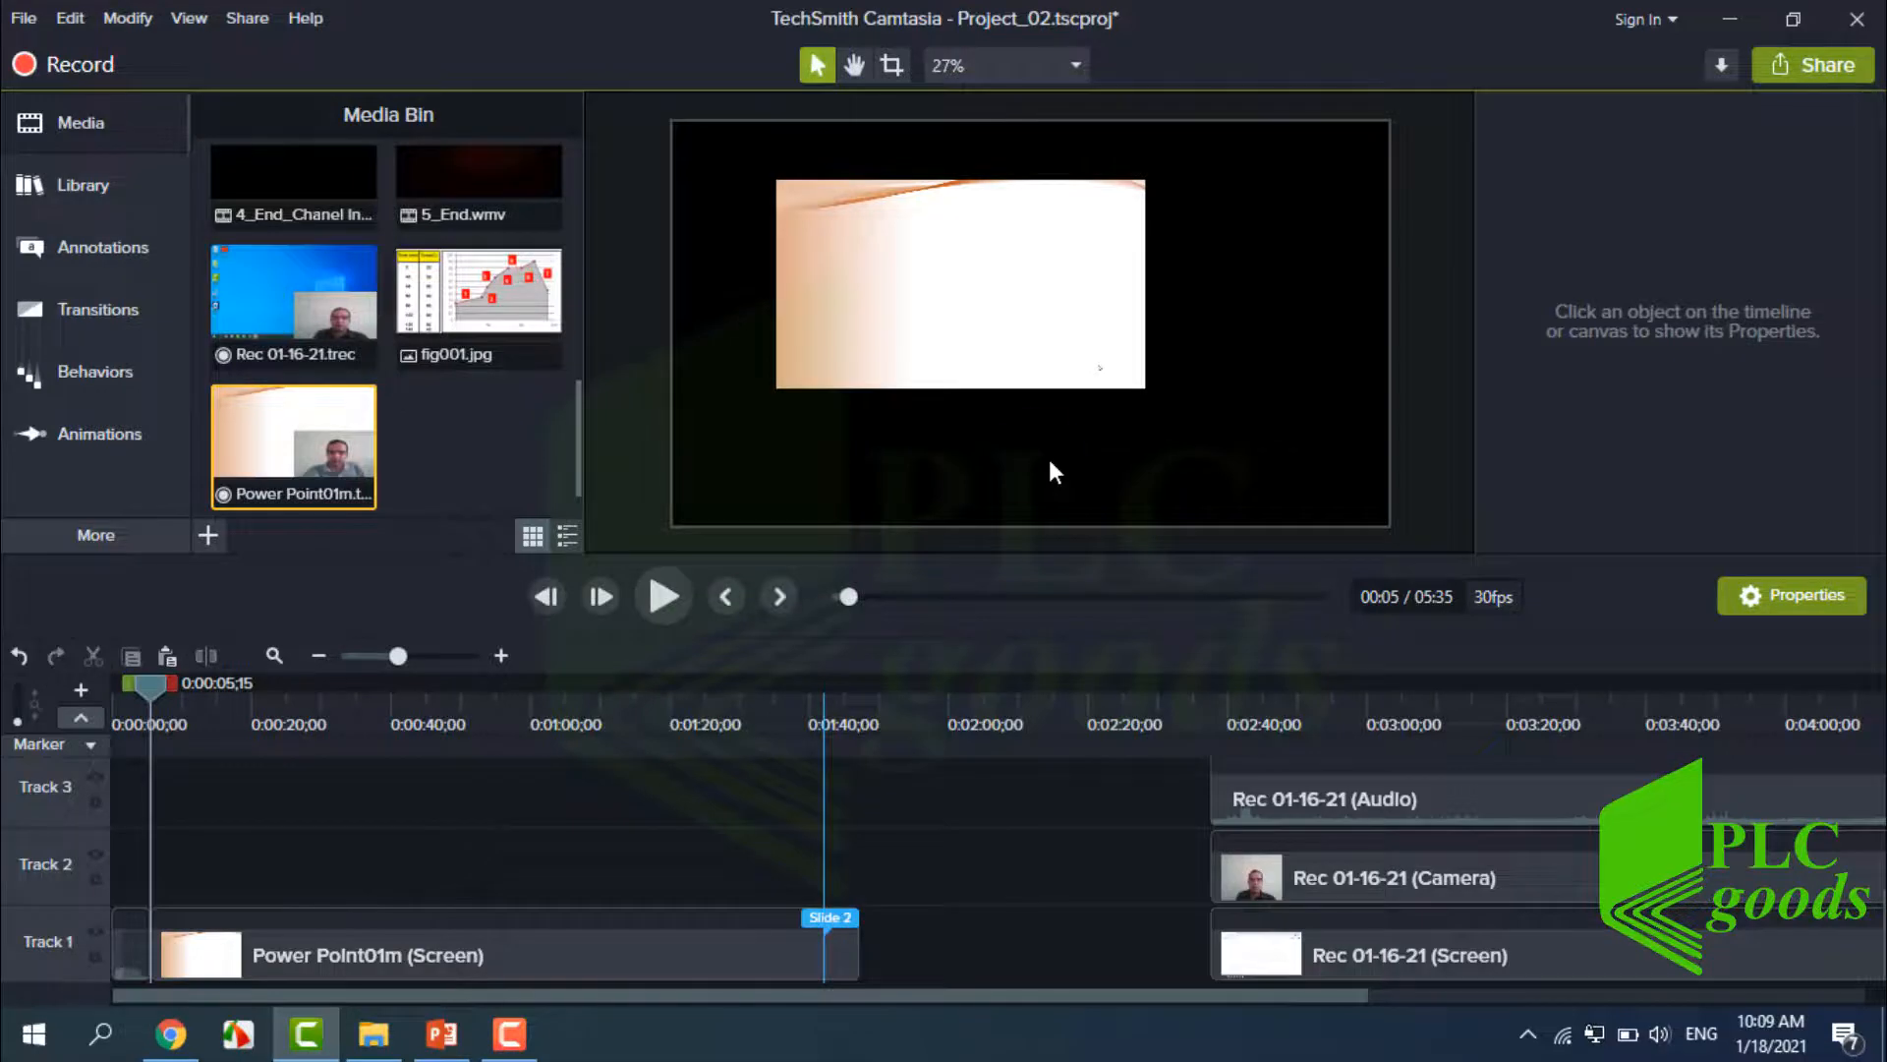
Change the project's canvas dimensions to 720p HD (1280x720) and apply the settings.
right_click(1050, 462)
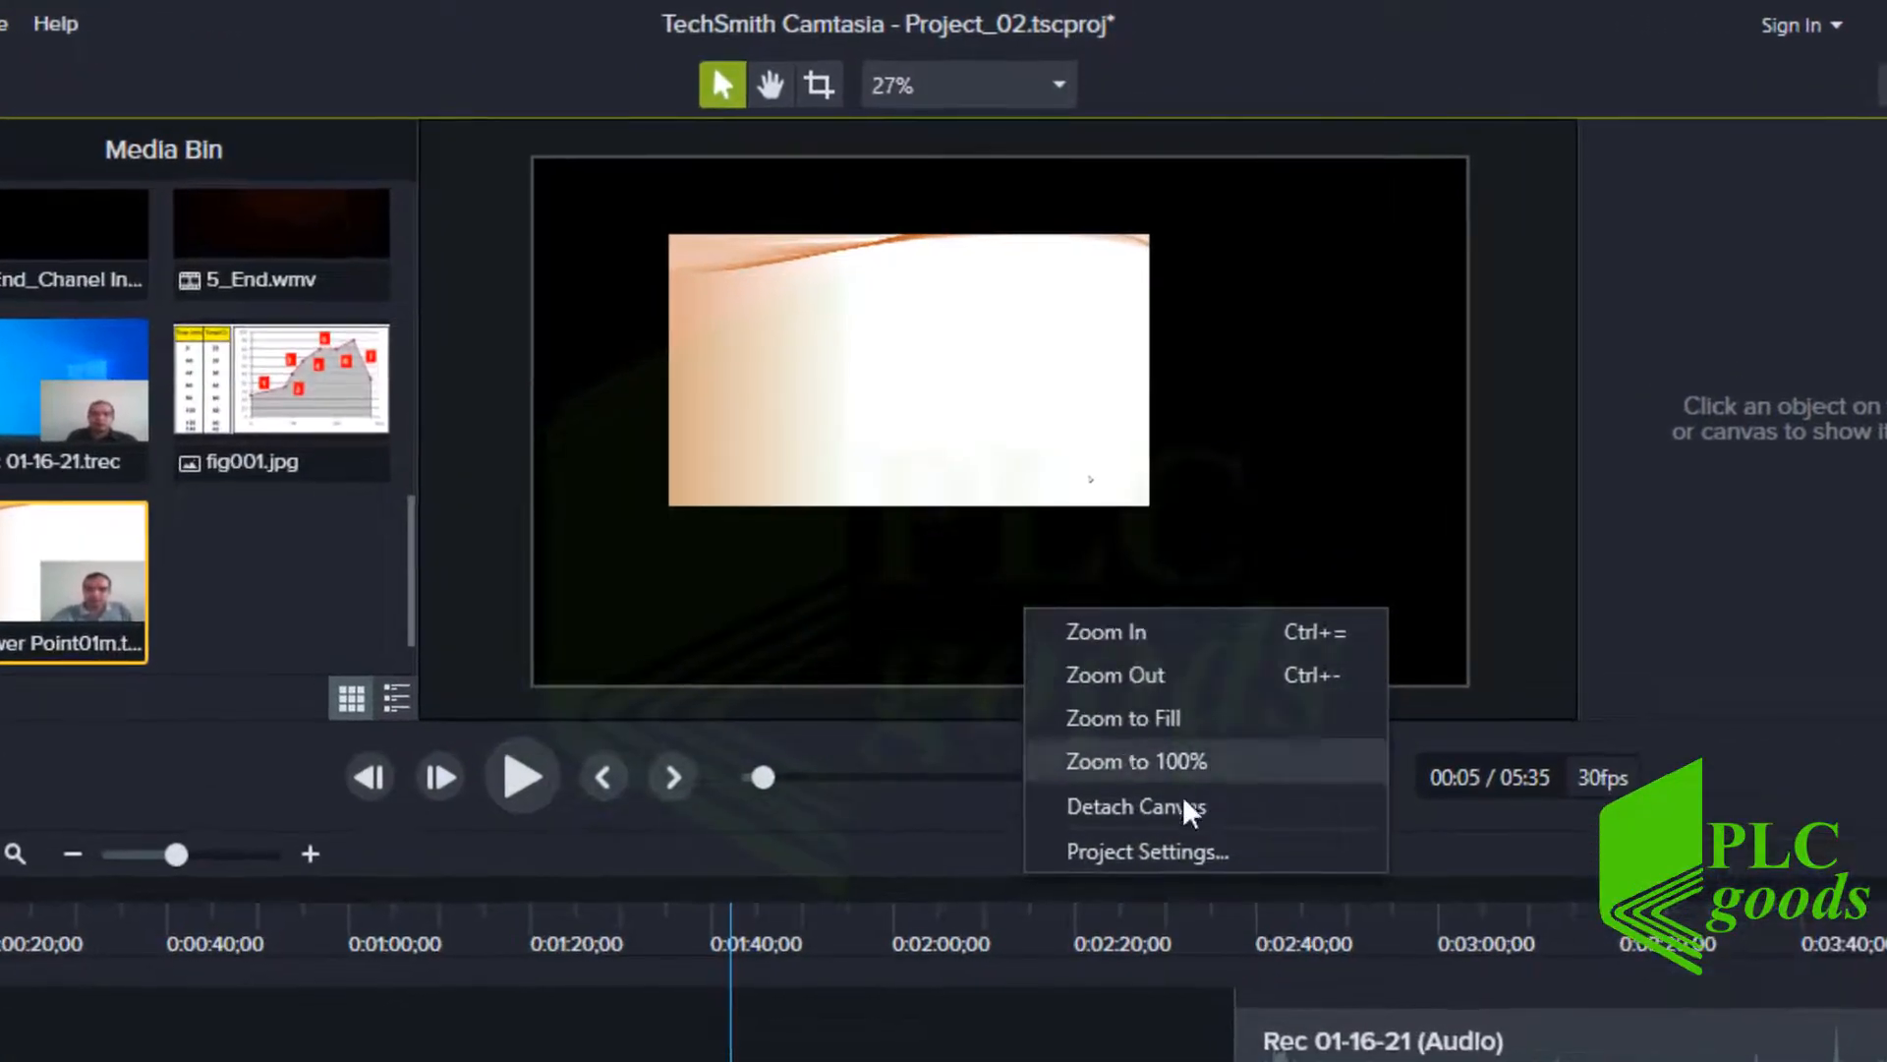
left_click(1146, 852)
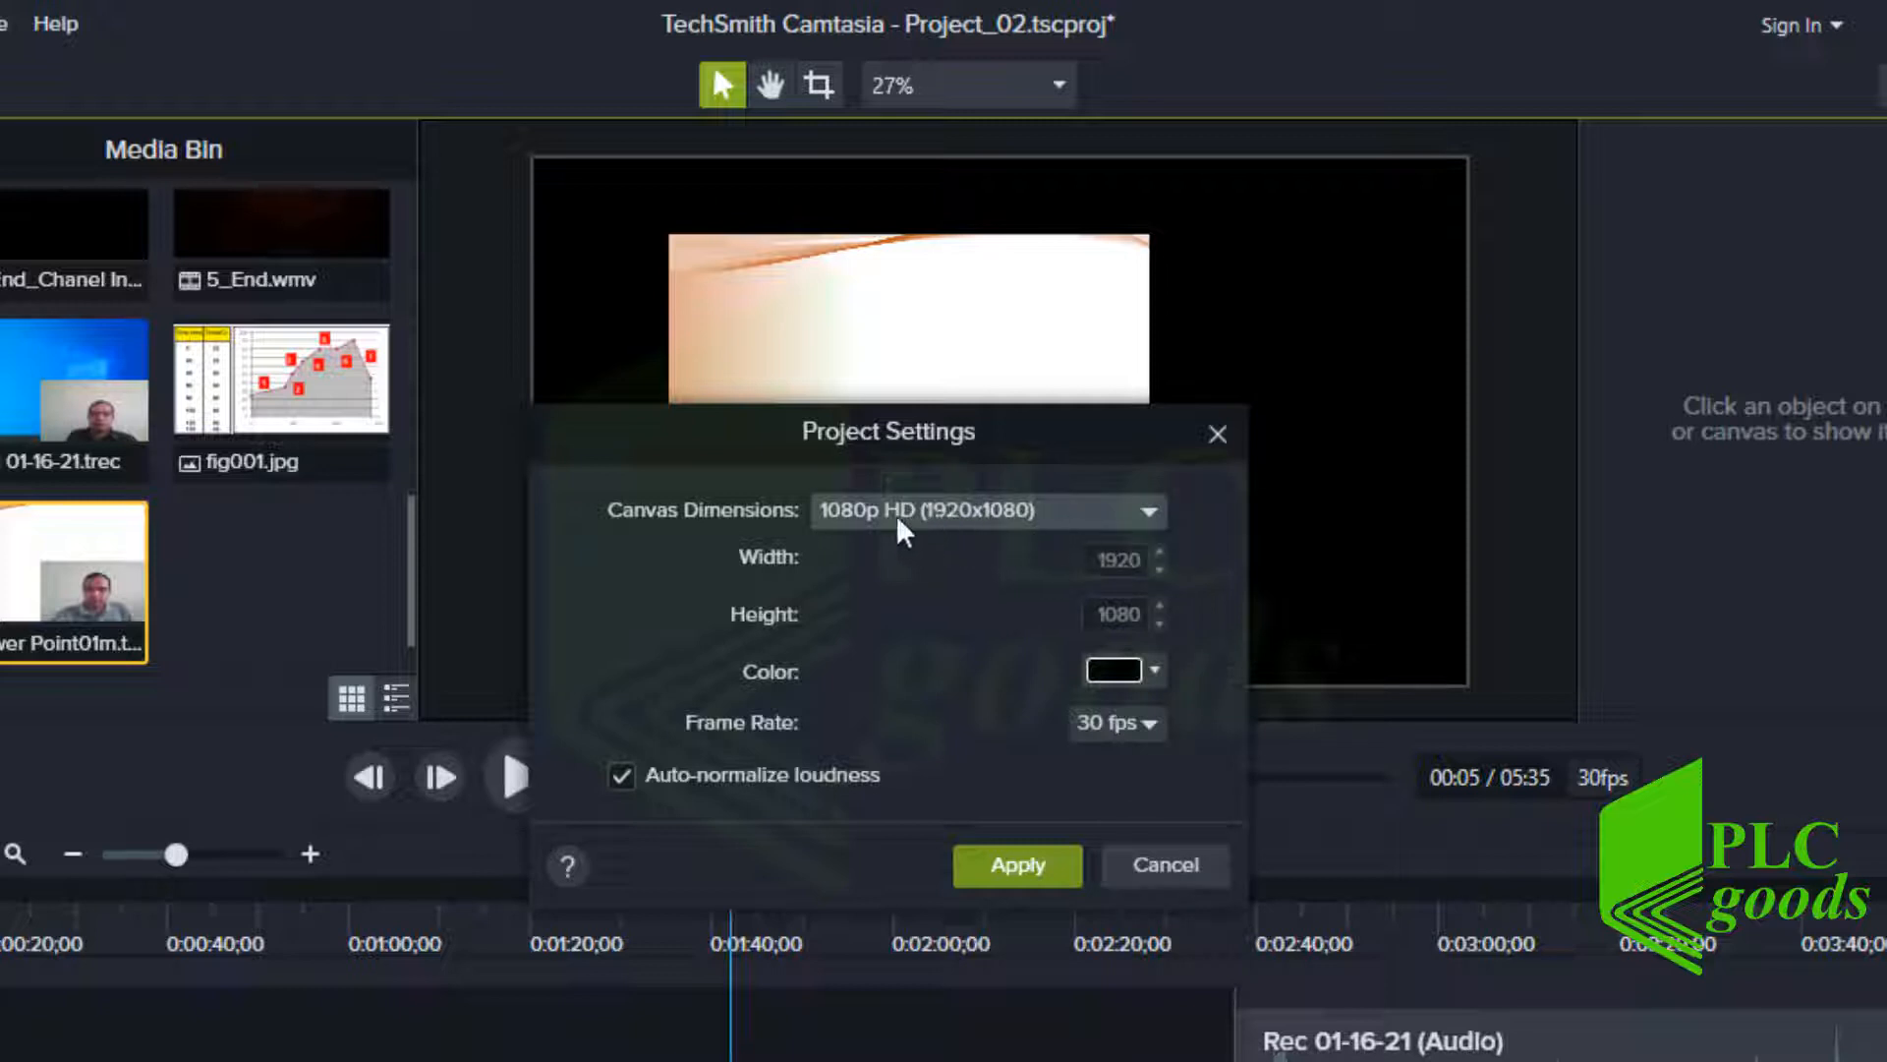
left_click(959, 528)
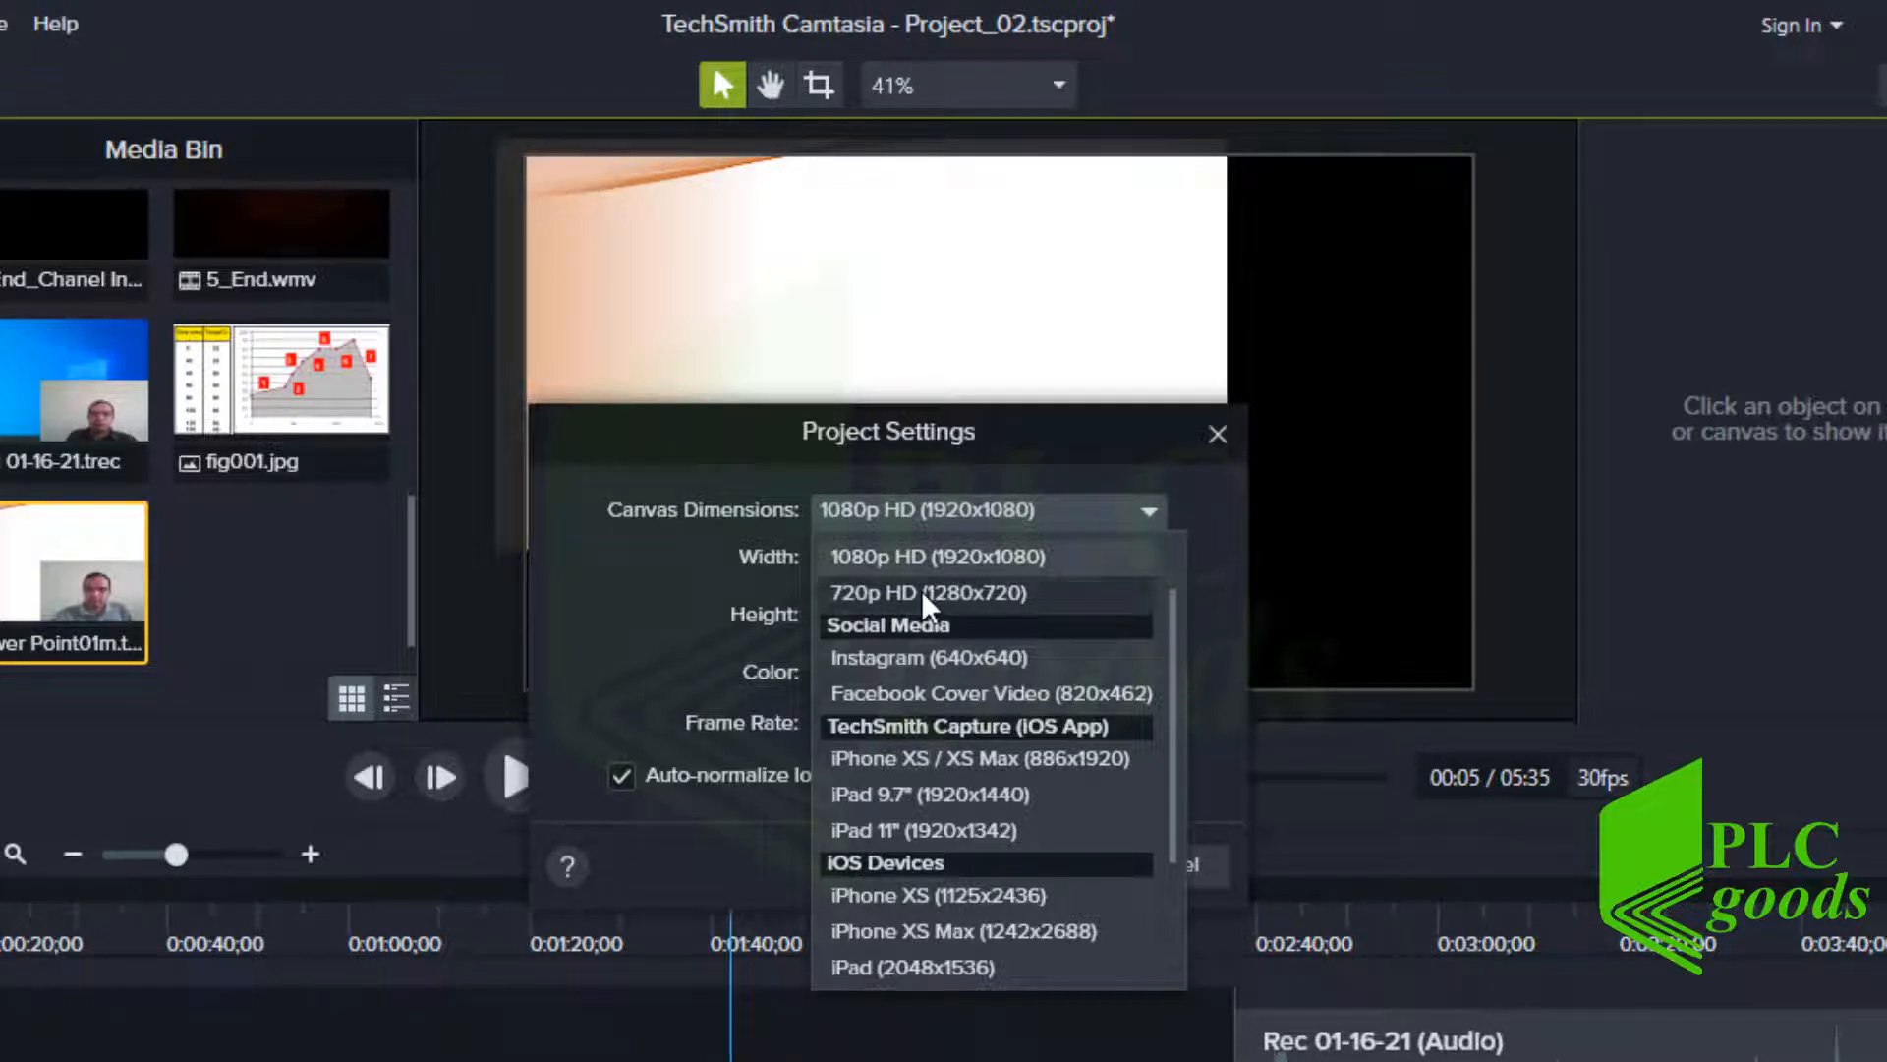
left_click(924, 596)
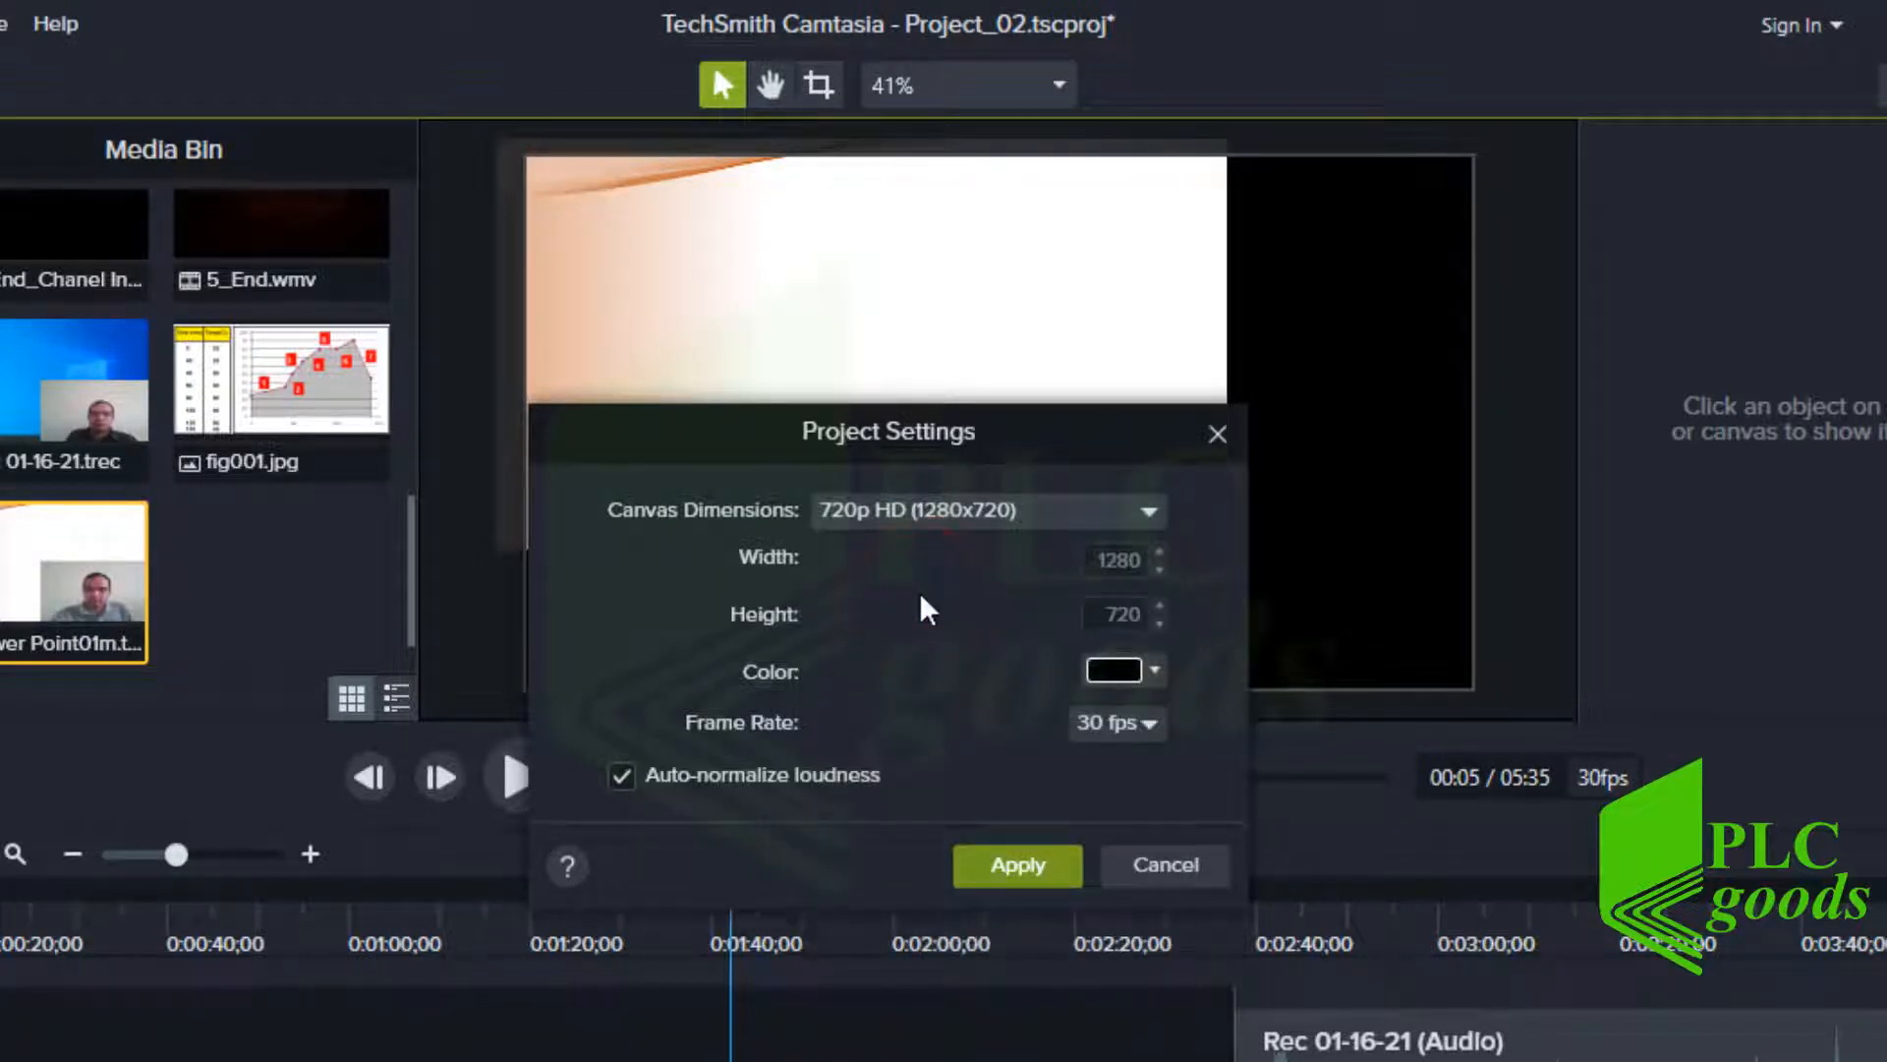
left_click(1000, 863)
Reopen the project settings from the Rec 01-16-21 (Screen) clip and choose 4K UHD (3840x2160) as the canvas dimensions.
right_click(927, 422)
left_click(923, 416)
left_click(1400, 897)
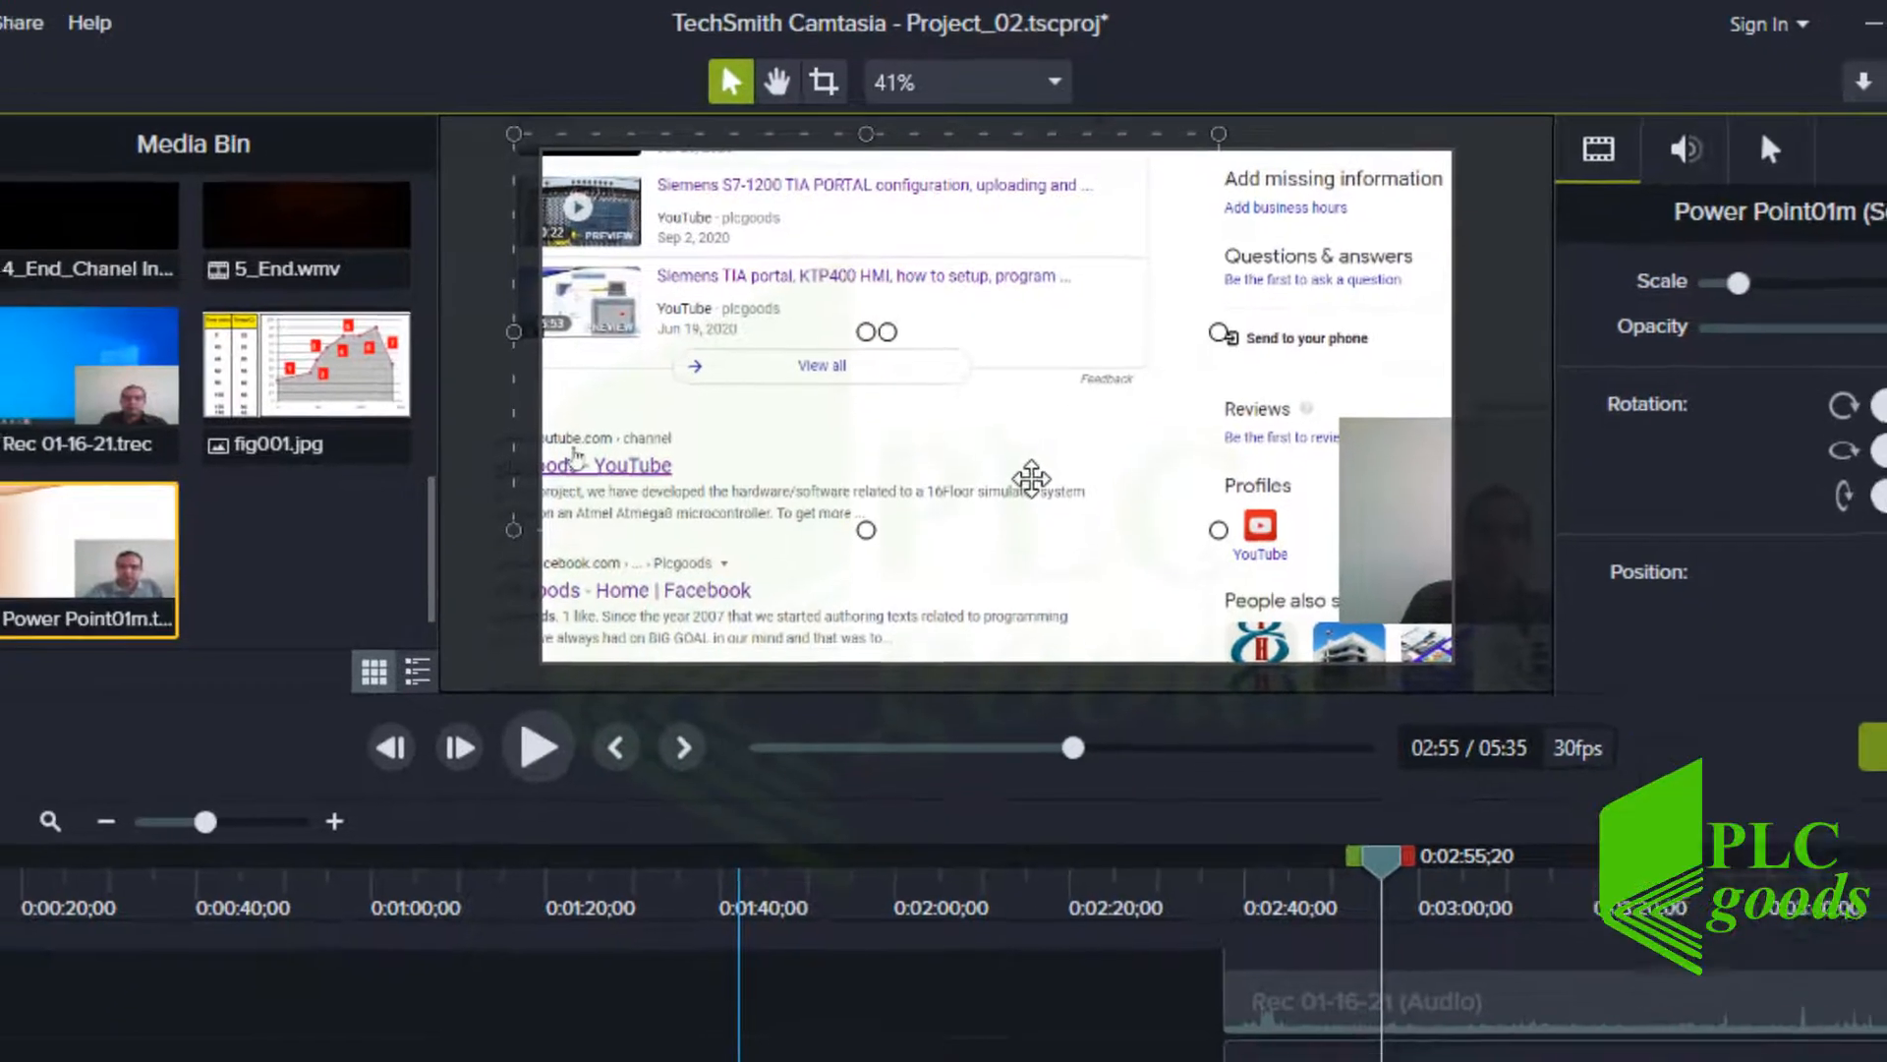
right_click(1031, 479)
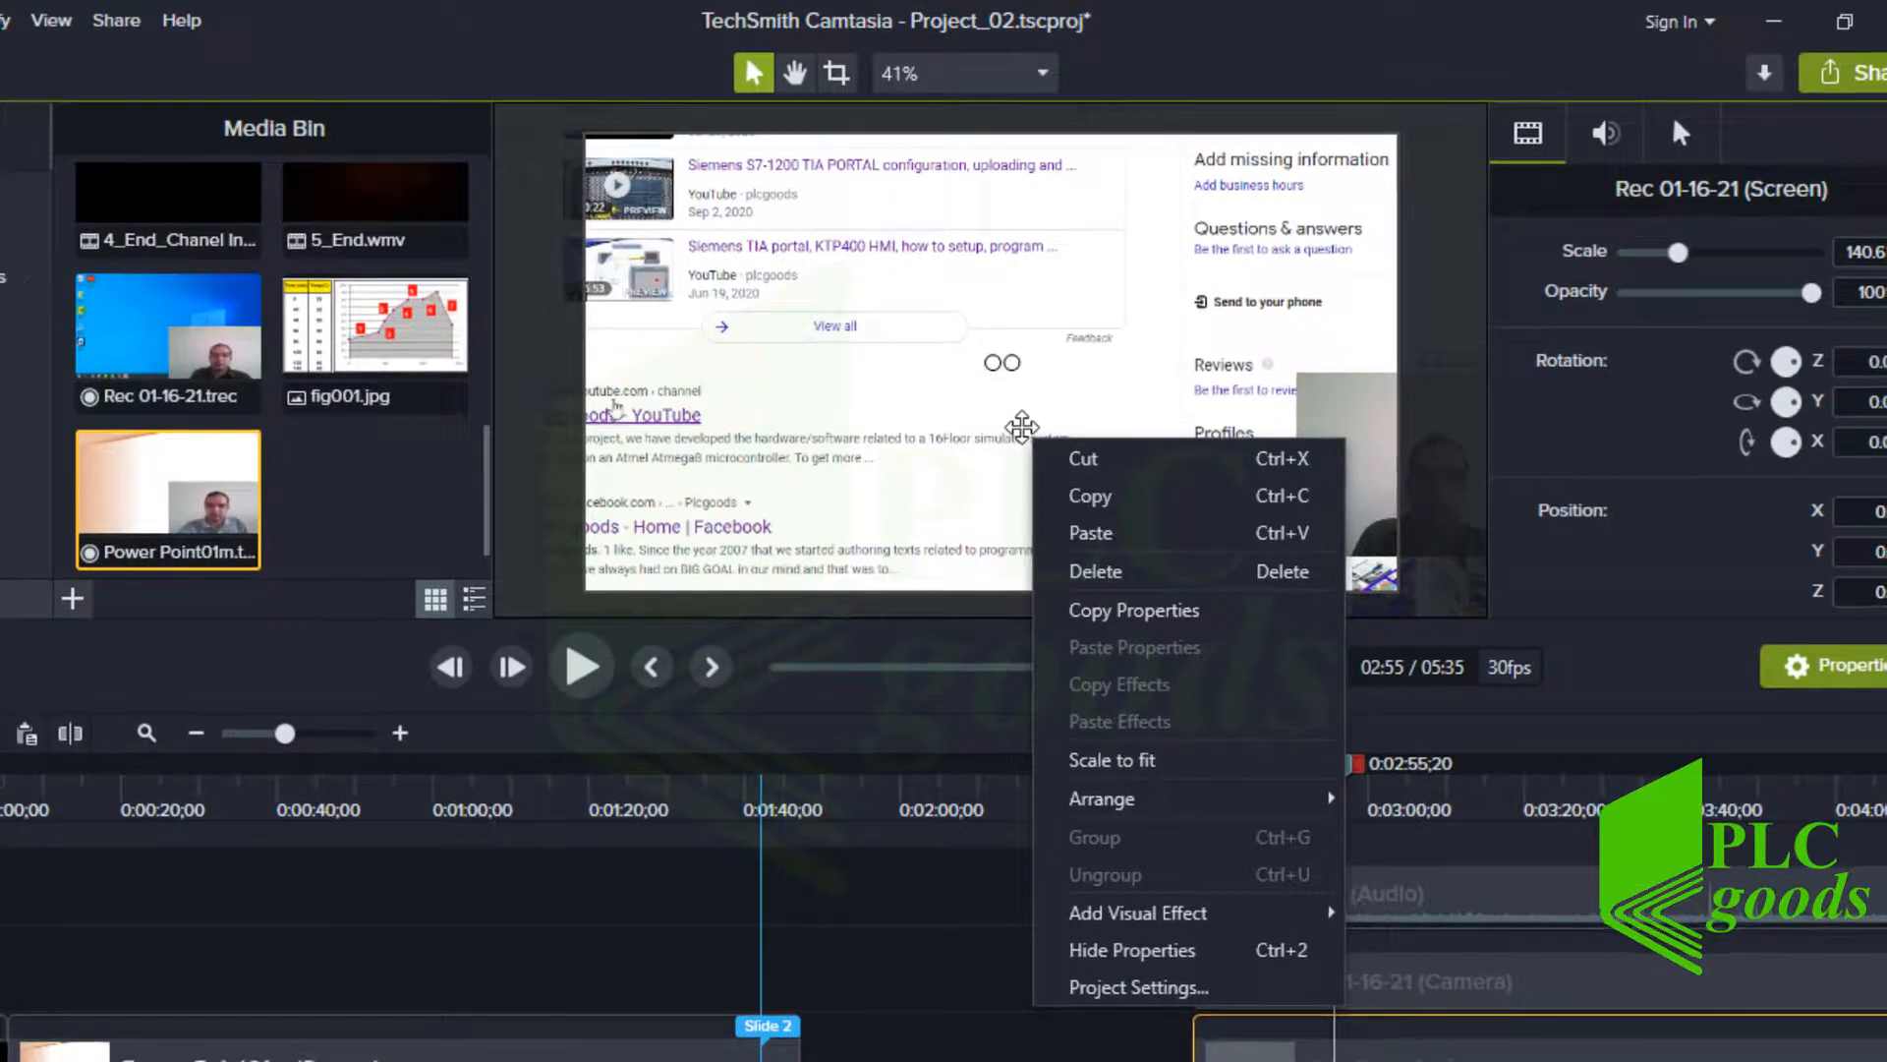
left_click(1092, 986)
left_click(945, 437)
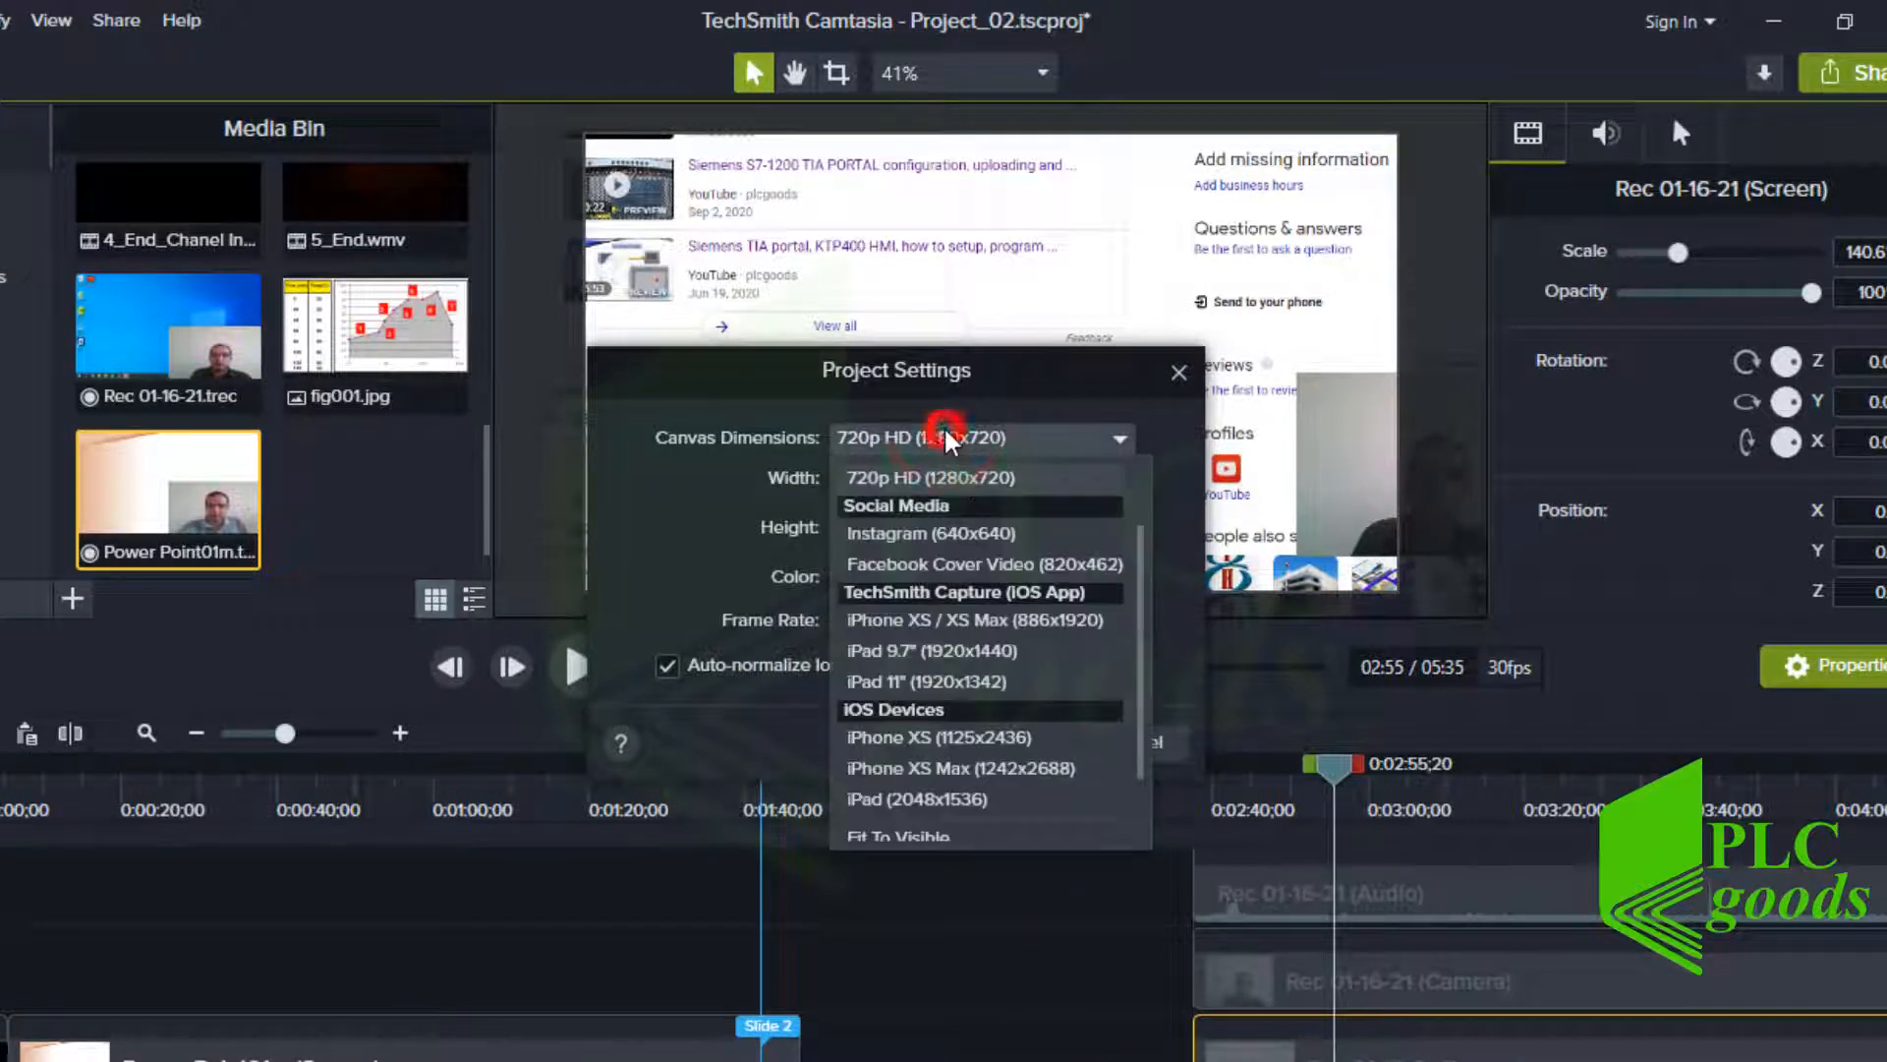
scroll(950, 482, "up", 3)
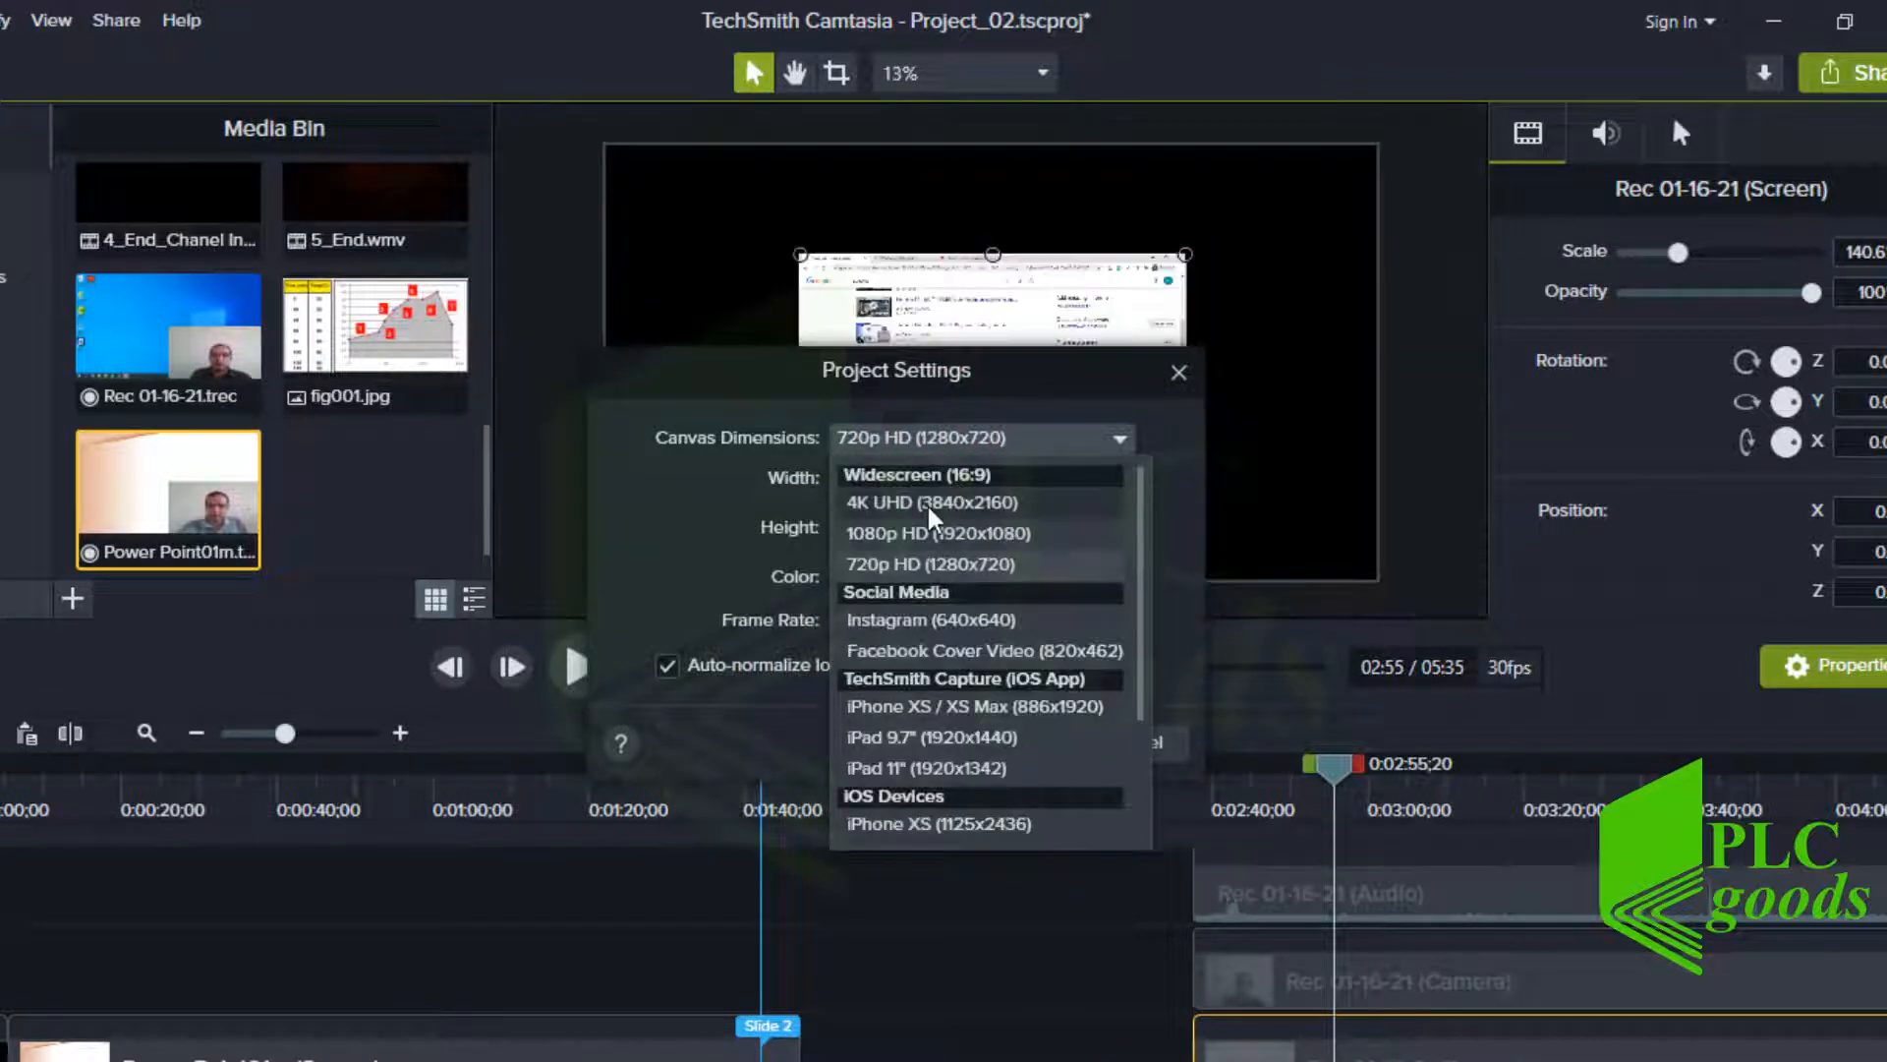
left_click(939, 499)
Try other canvas background colours, settle on black, and apply the project settings.
left_click(1089, 576)
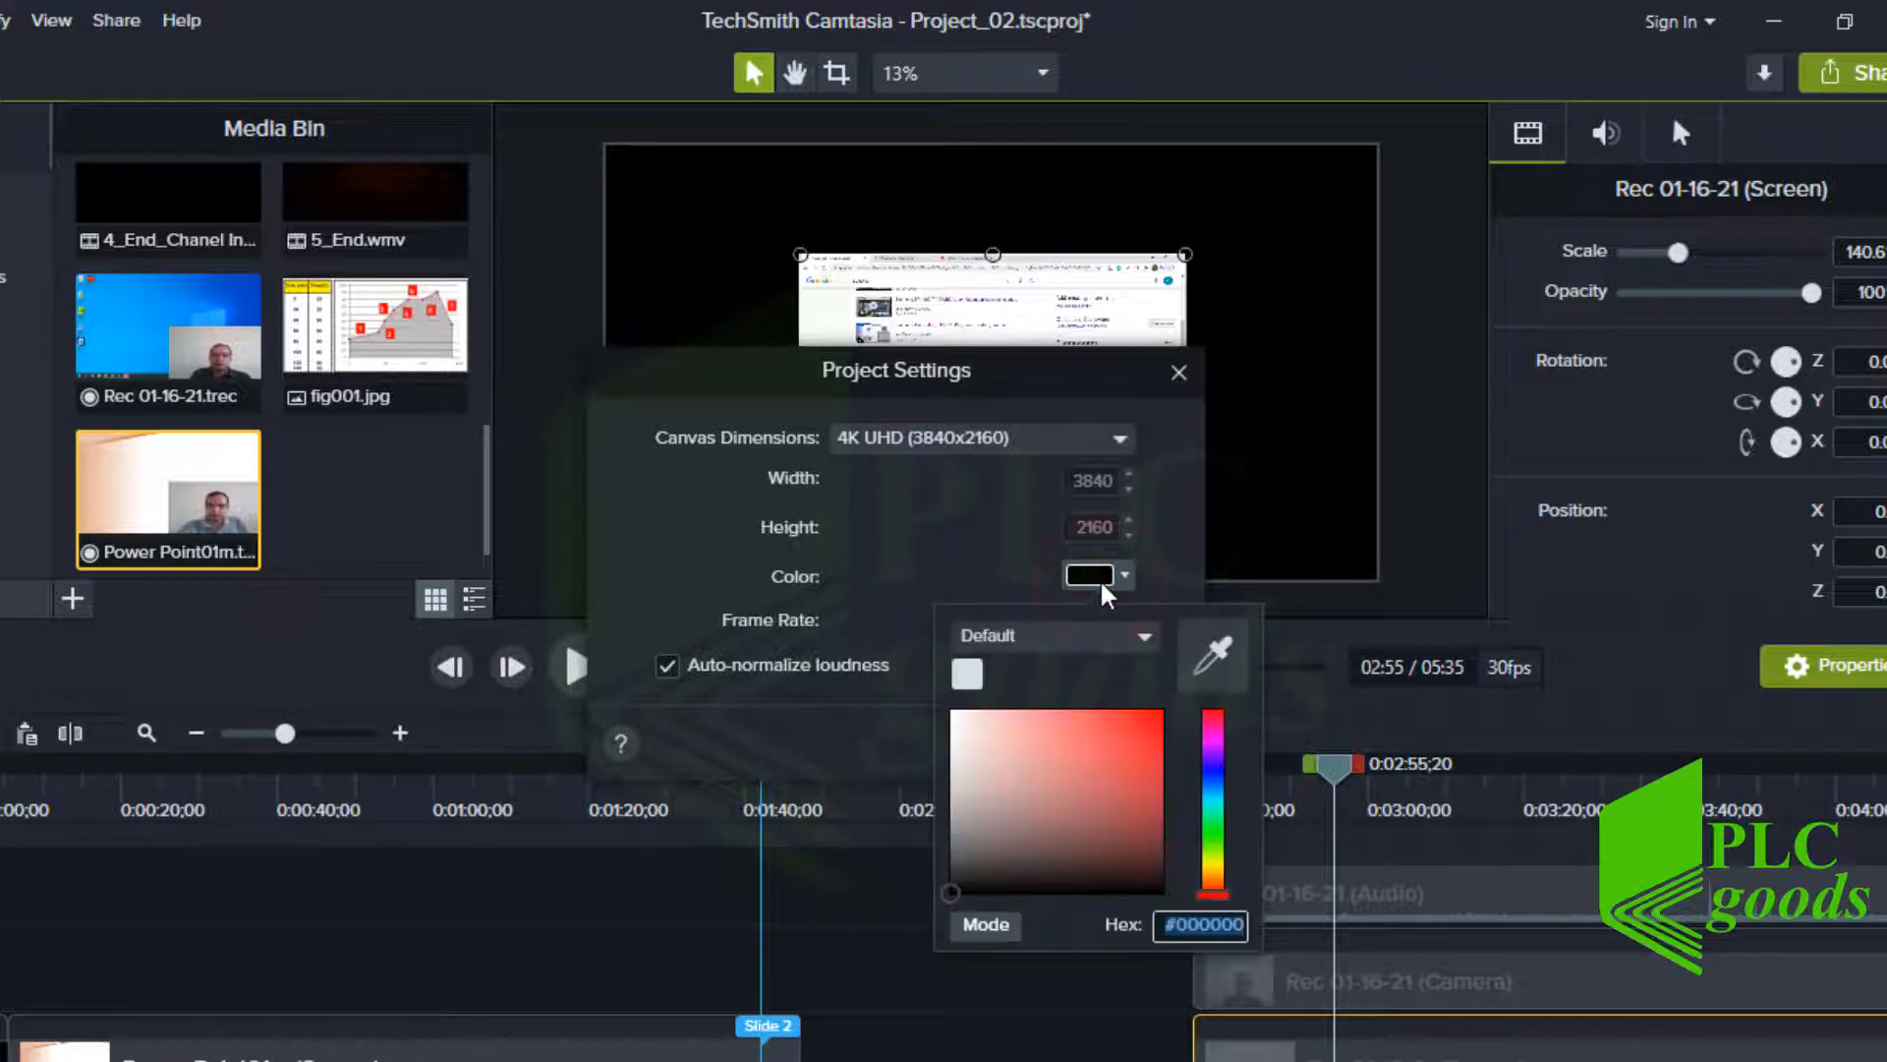
left_click(1023, 736)
left_click_drag(1014, 744, 897, 846)
left_click(914, 539)
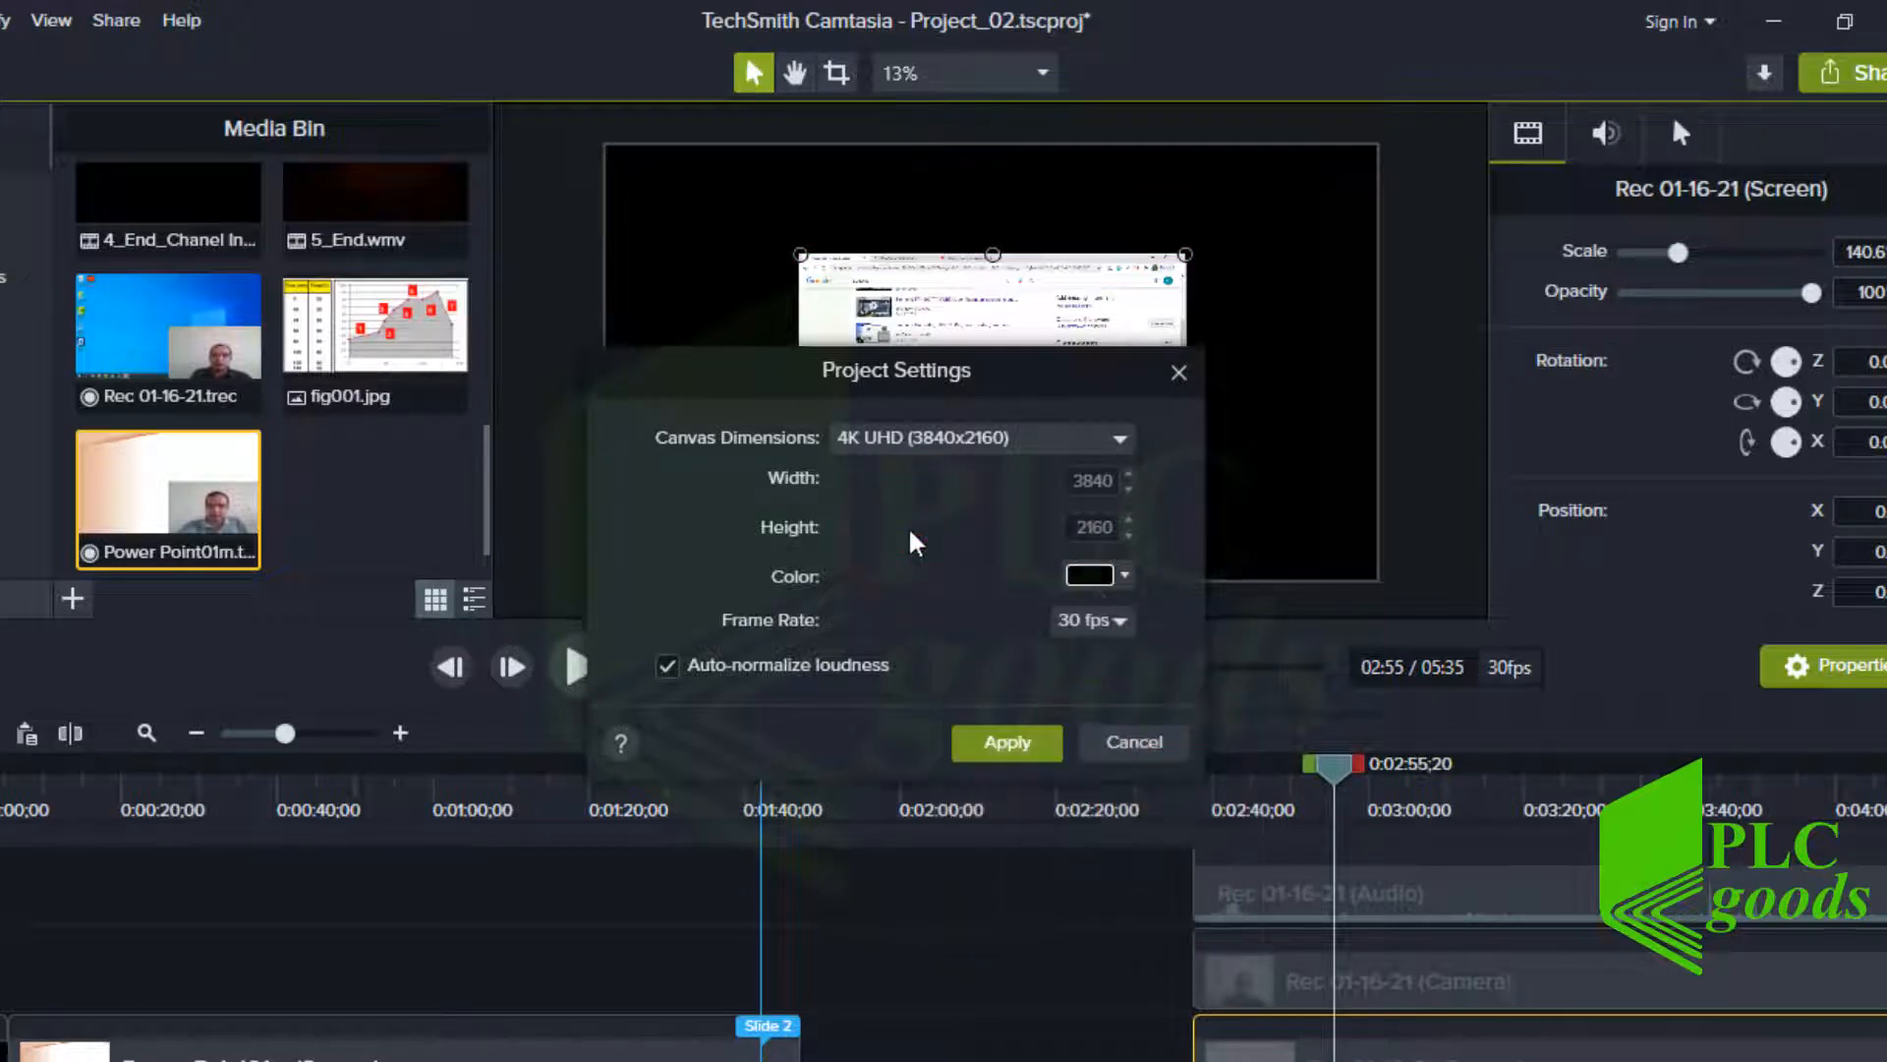
left_click(995, 747)
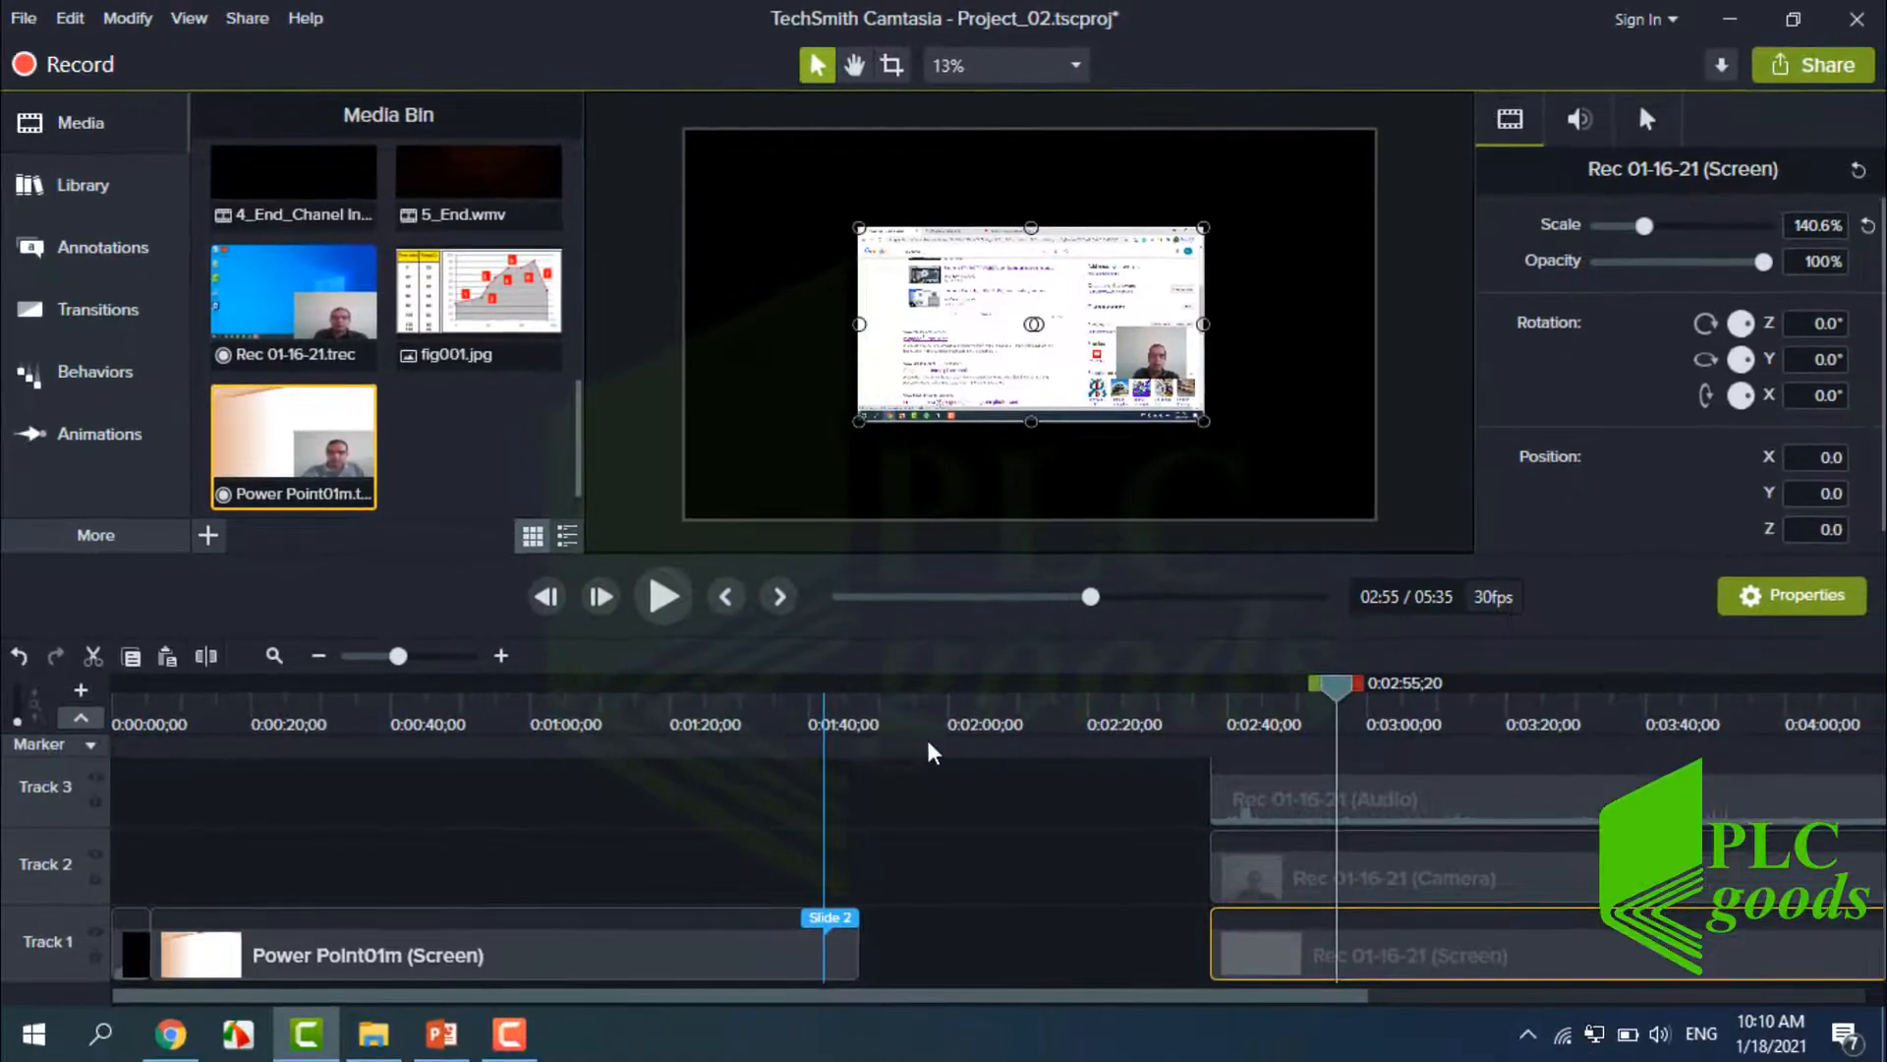
Select the Power Point01m (Screen) clip and enlarge it on the canvas to about 281.1% scale, filling the whole 4K frame.
left_click(756, 794)
left_click(771, 935)
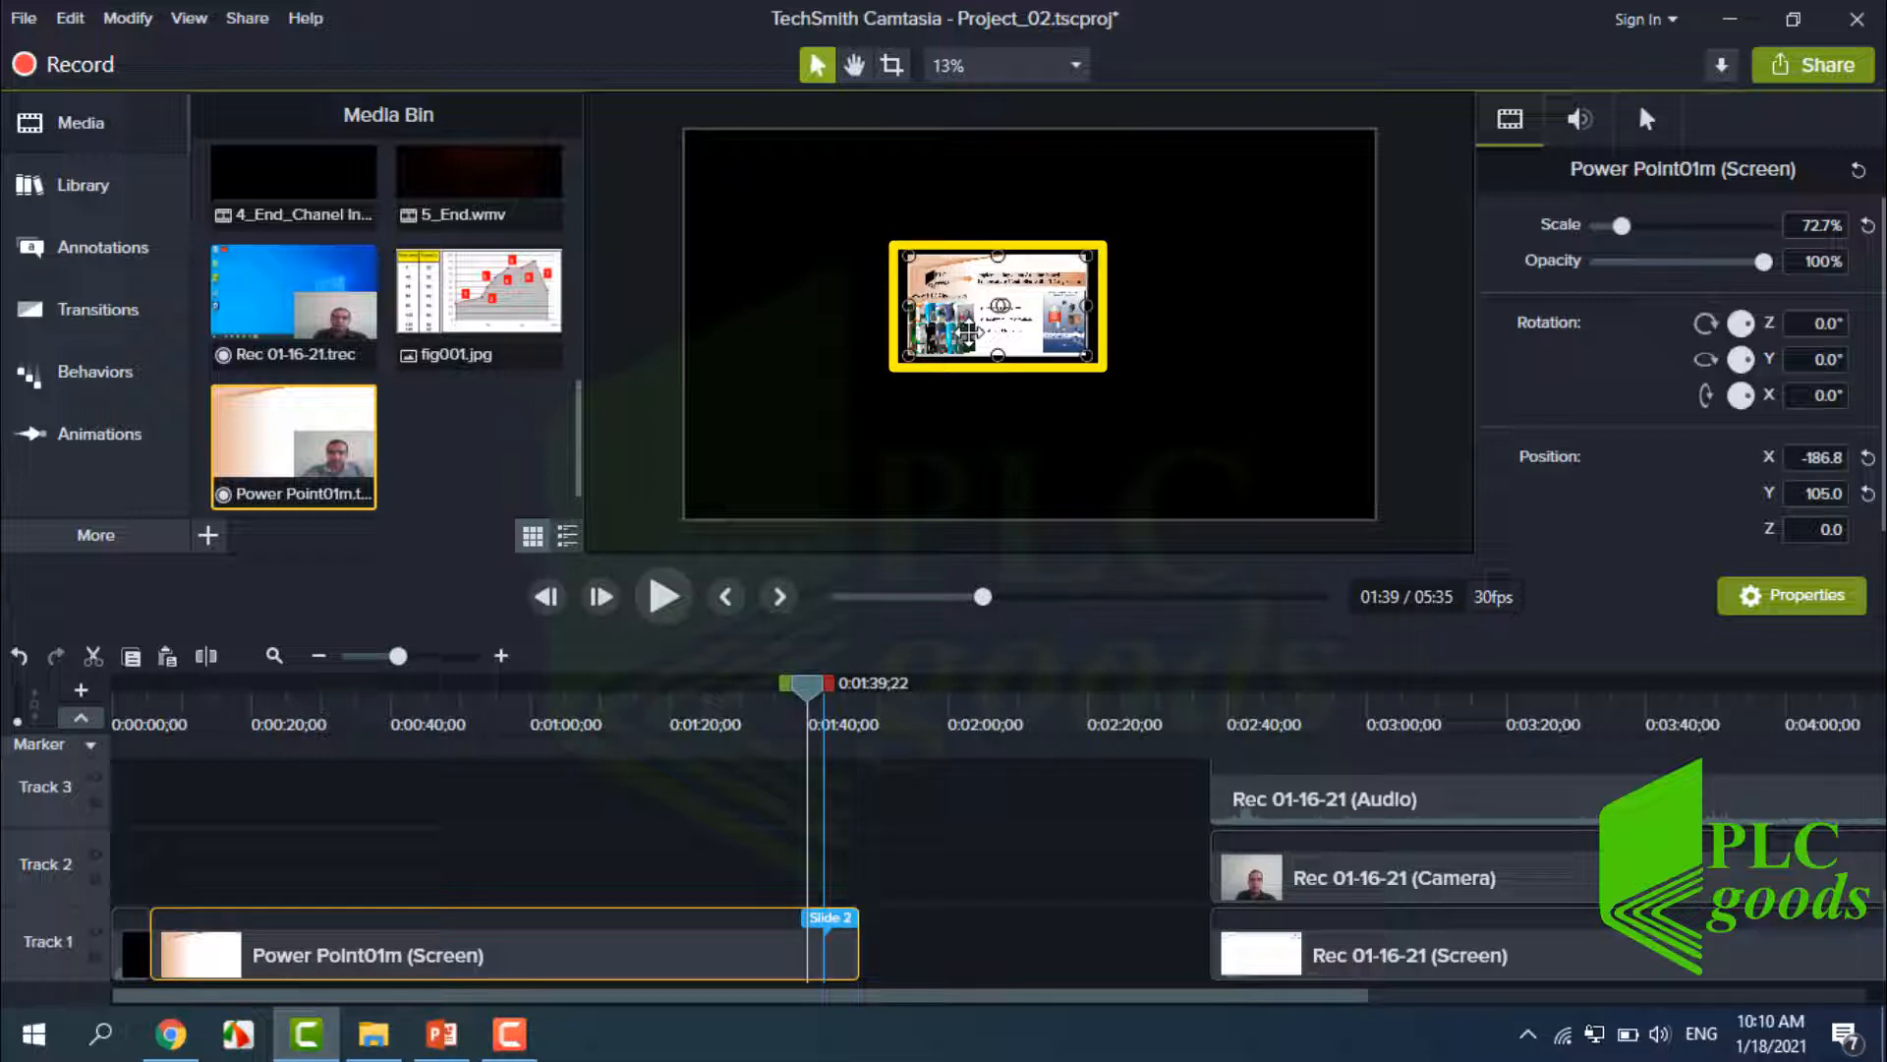
left_click_drag(909, 256, 695, 147)
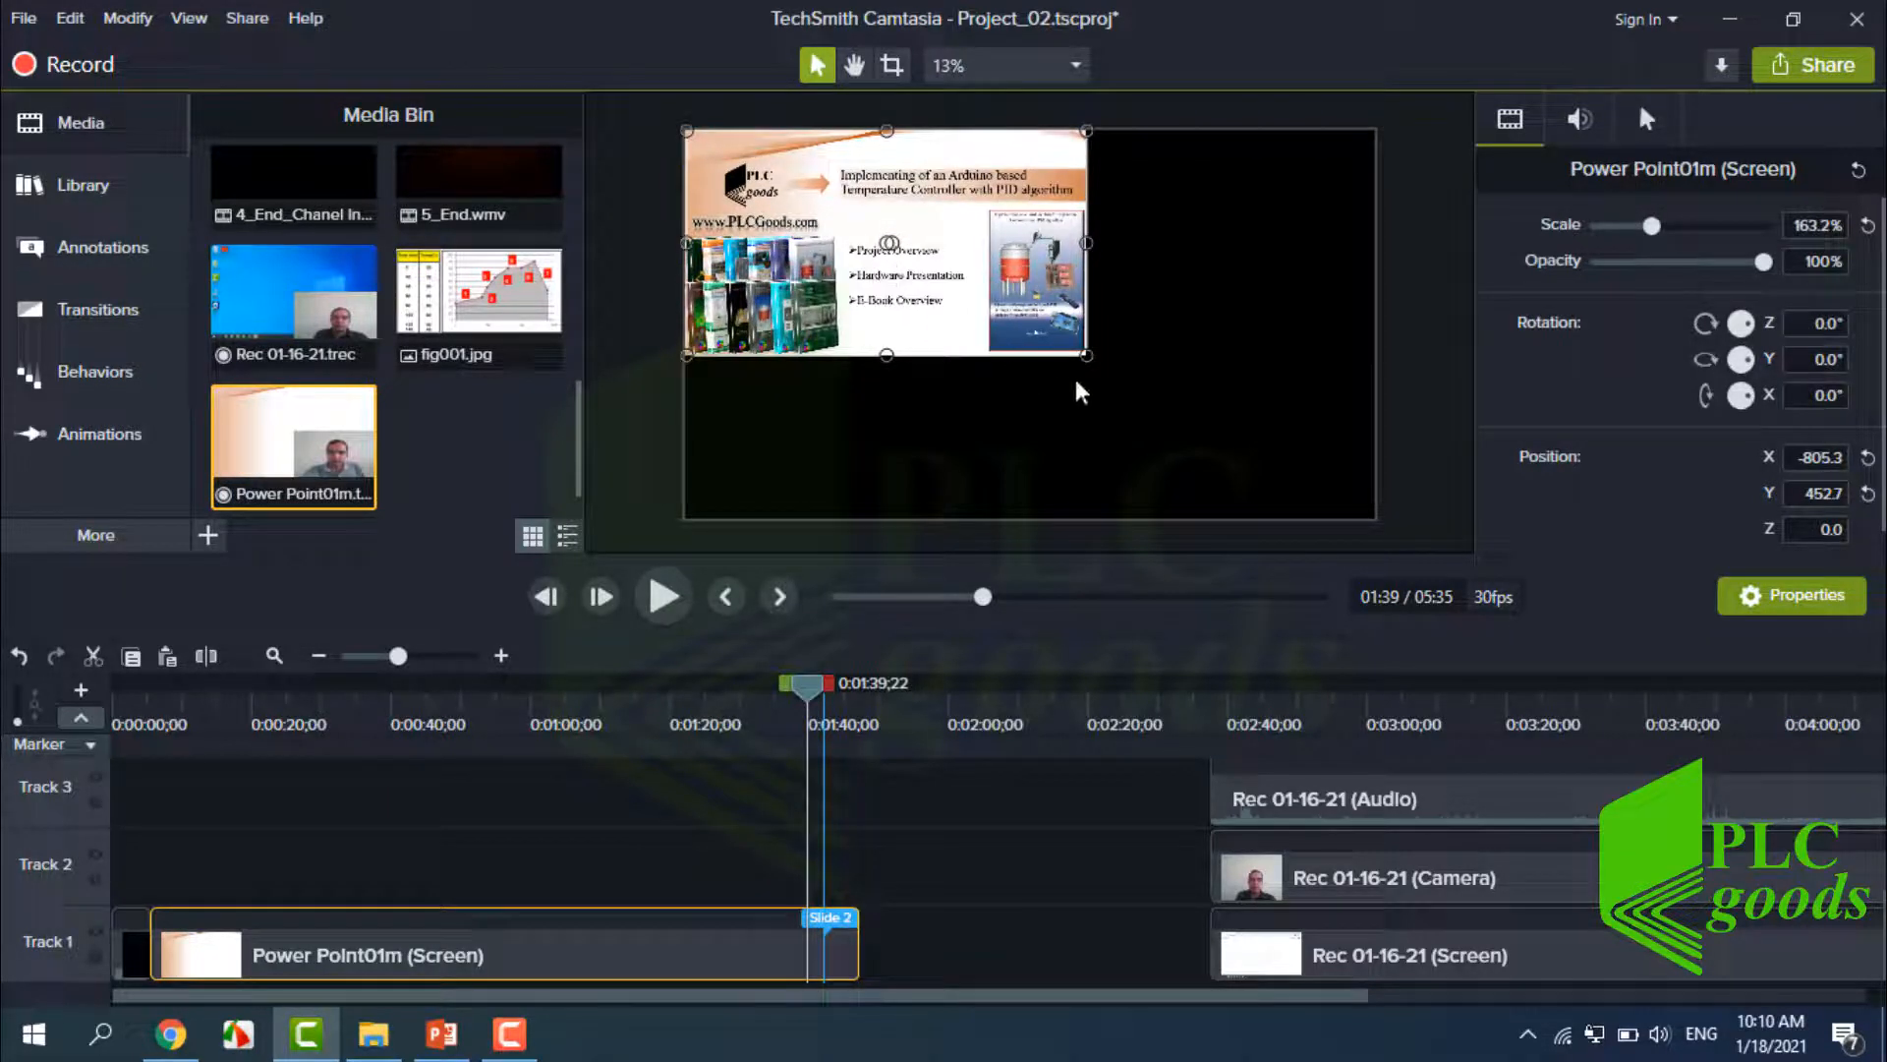
left_click_drag(1087, 355, 1357, 521)
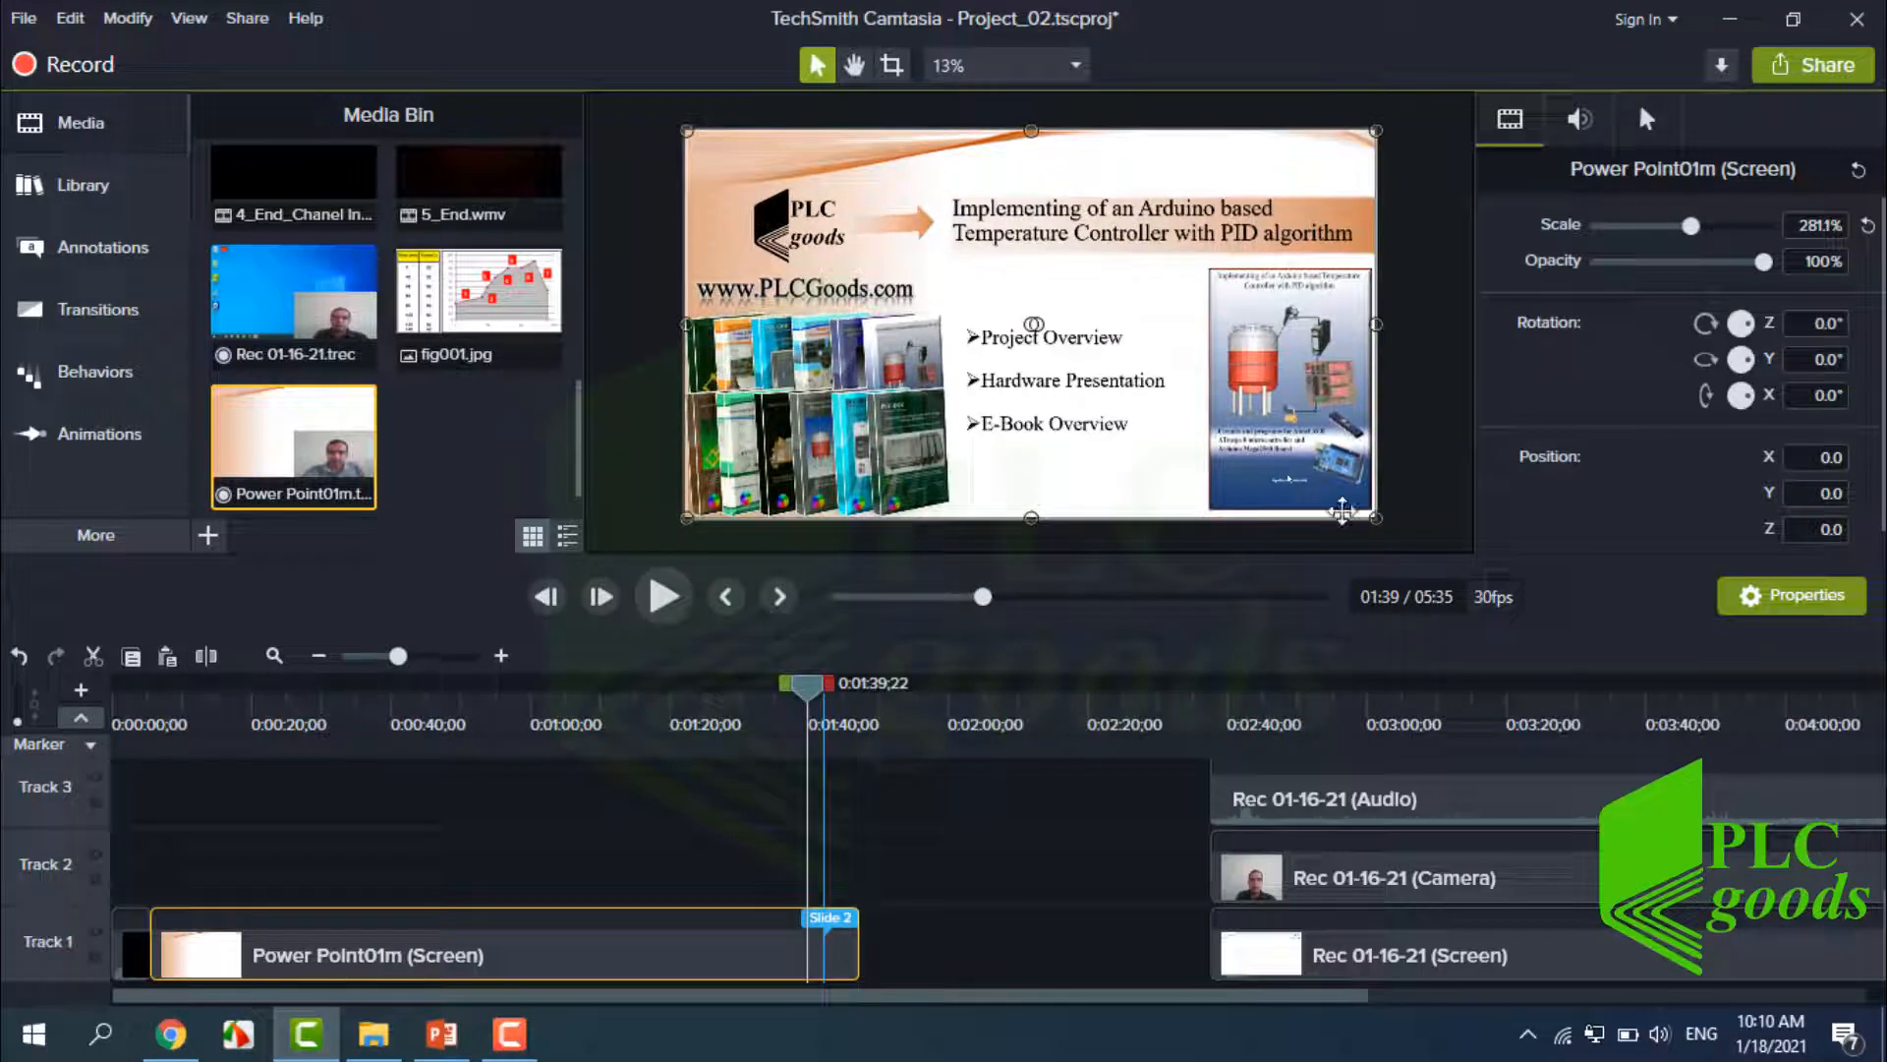
Change the project's canvas dimensions to 1080p HD (1920x1080) and apply the settings.
right_click(1321, 473)
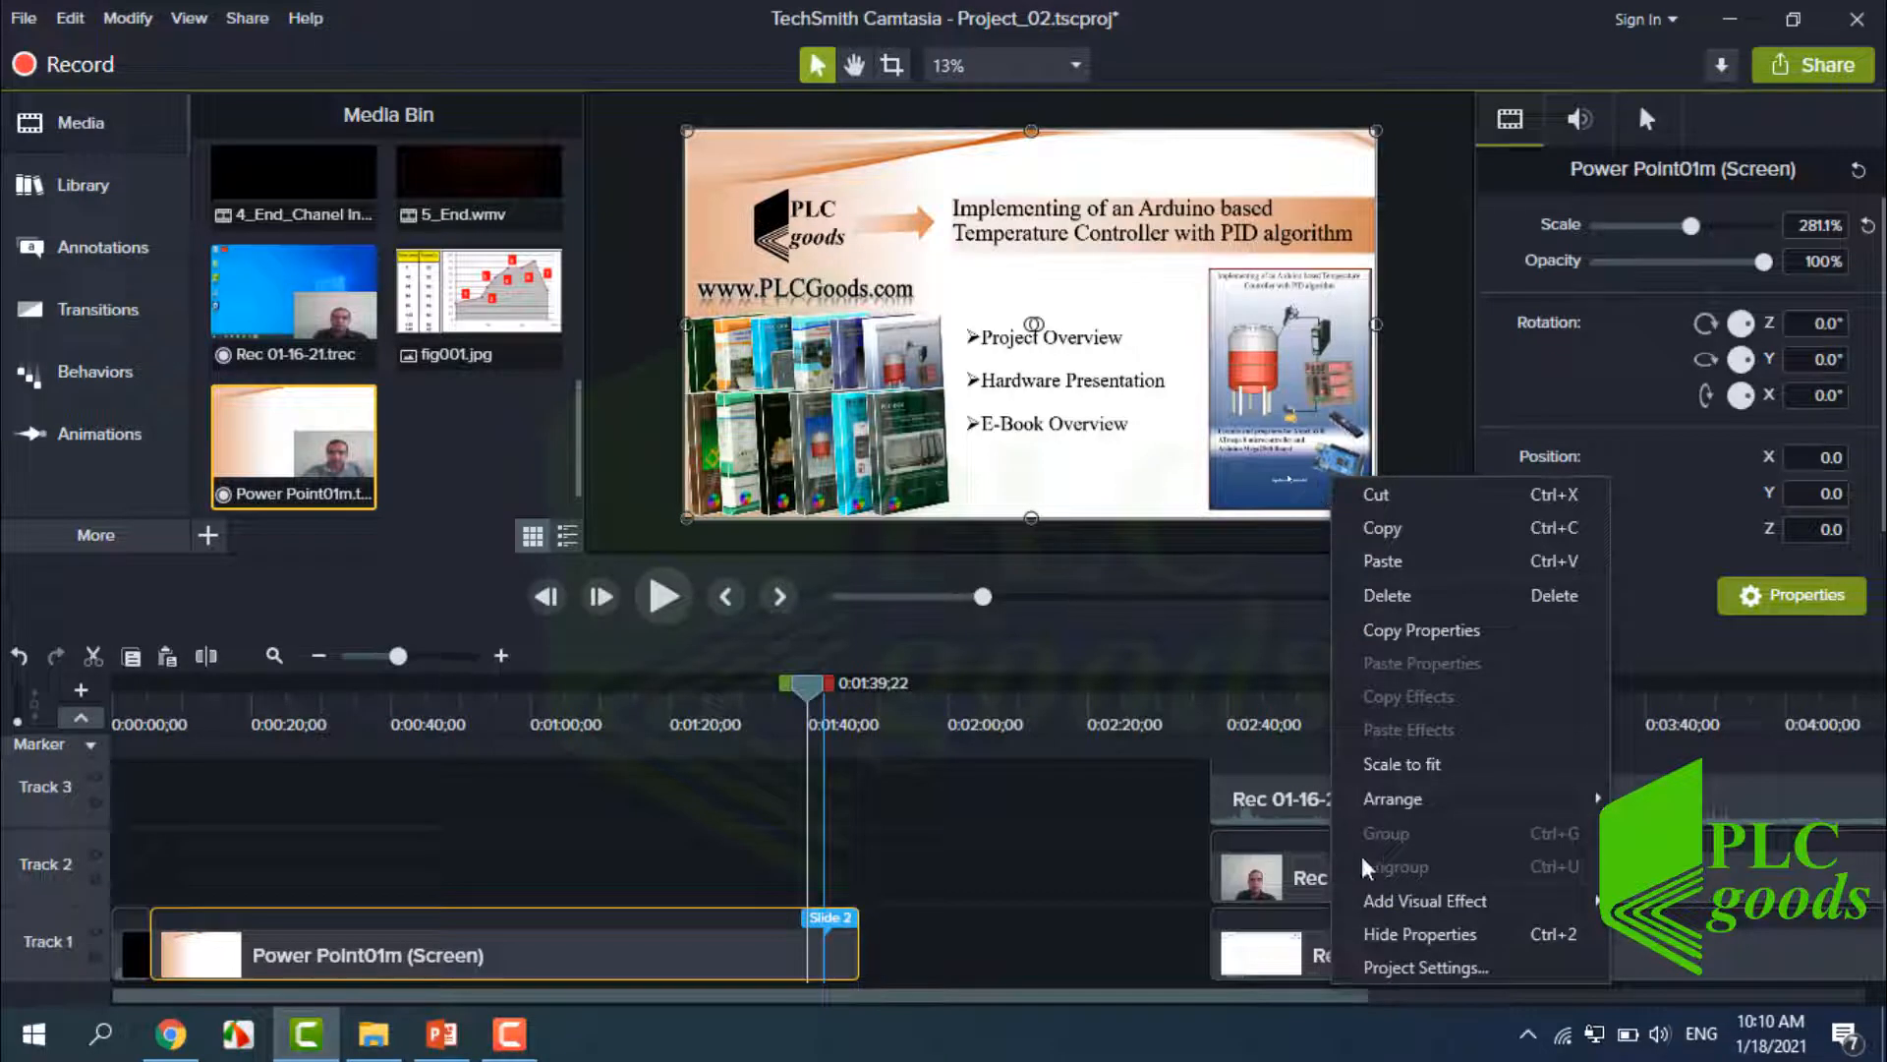
left_click(1414, 964)
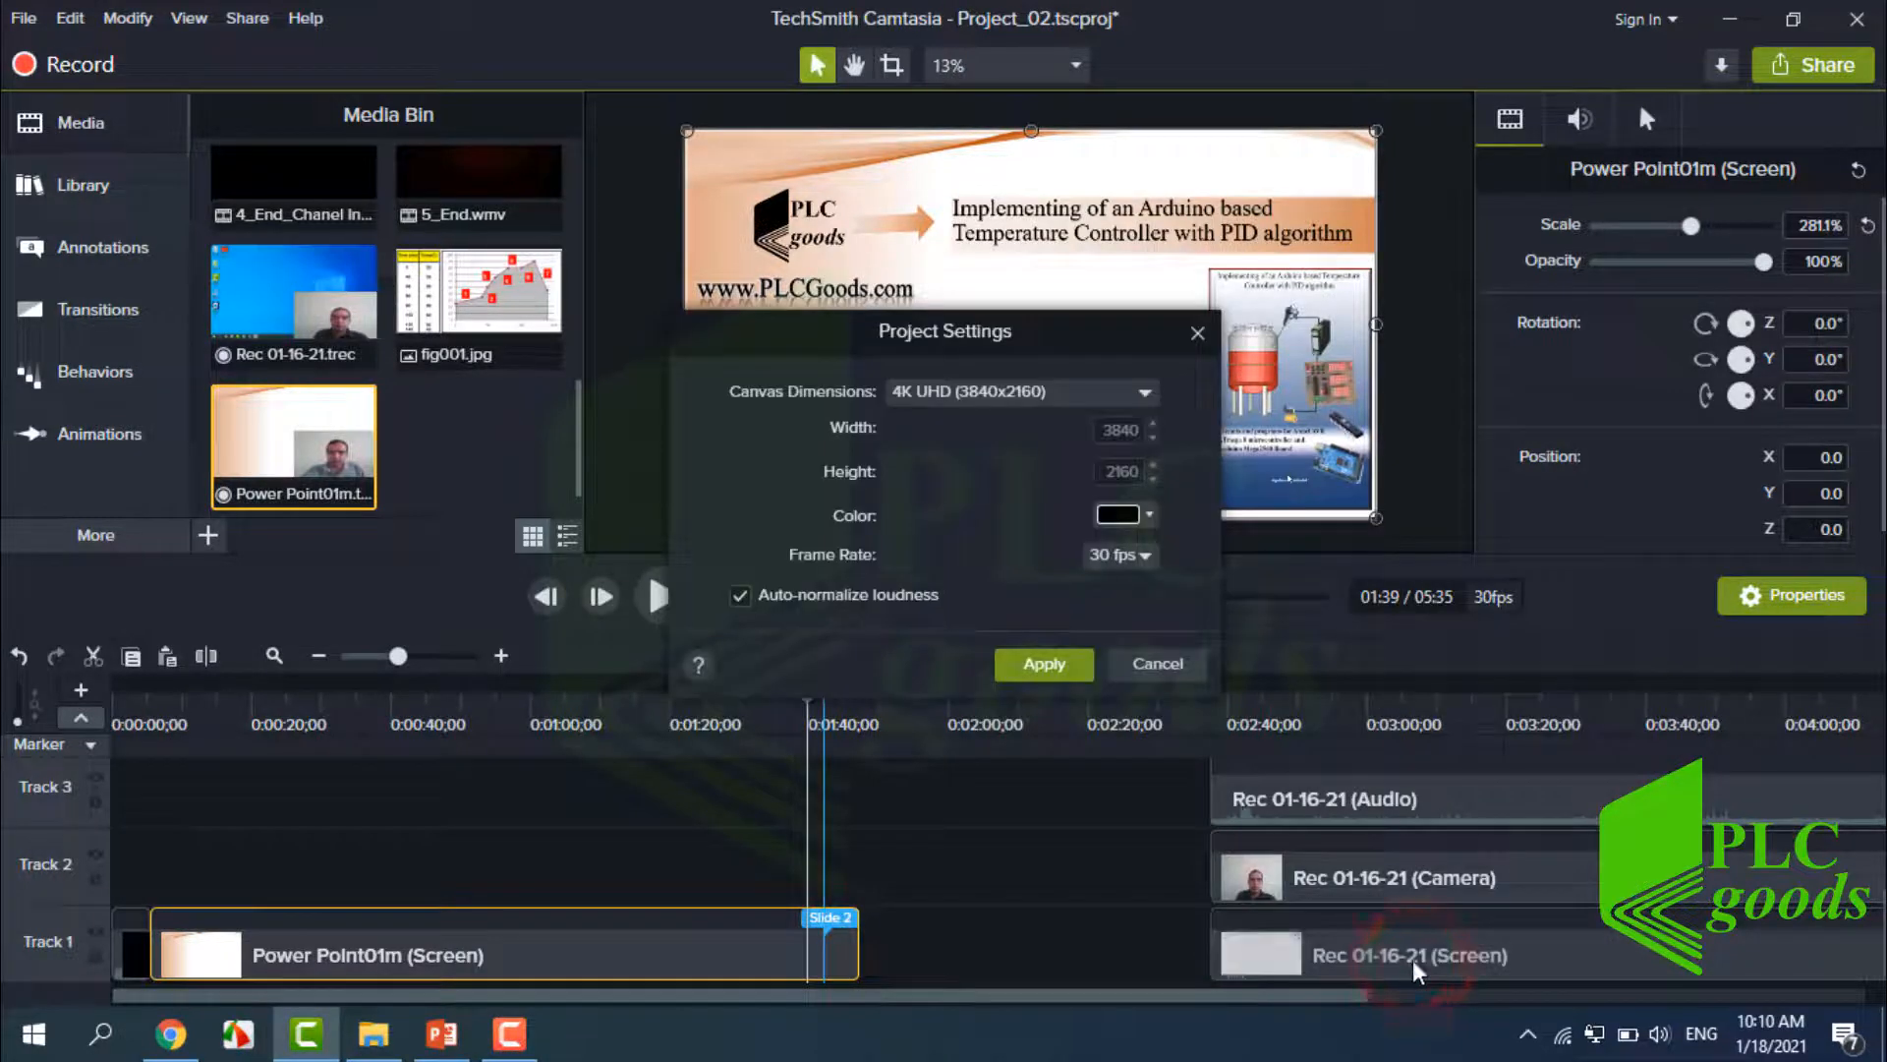
left_click(1022, 392)
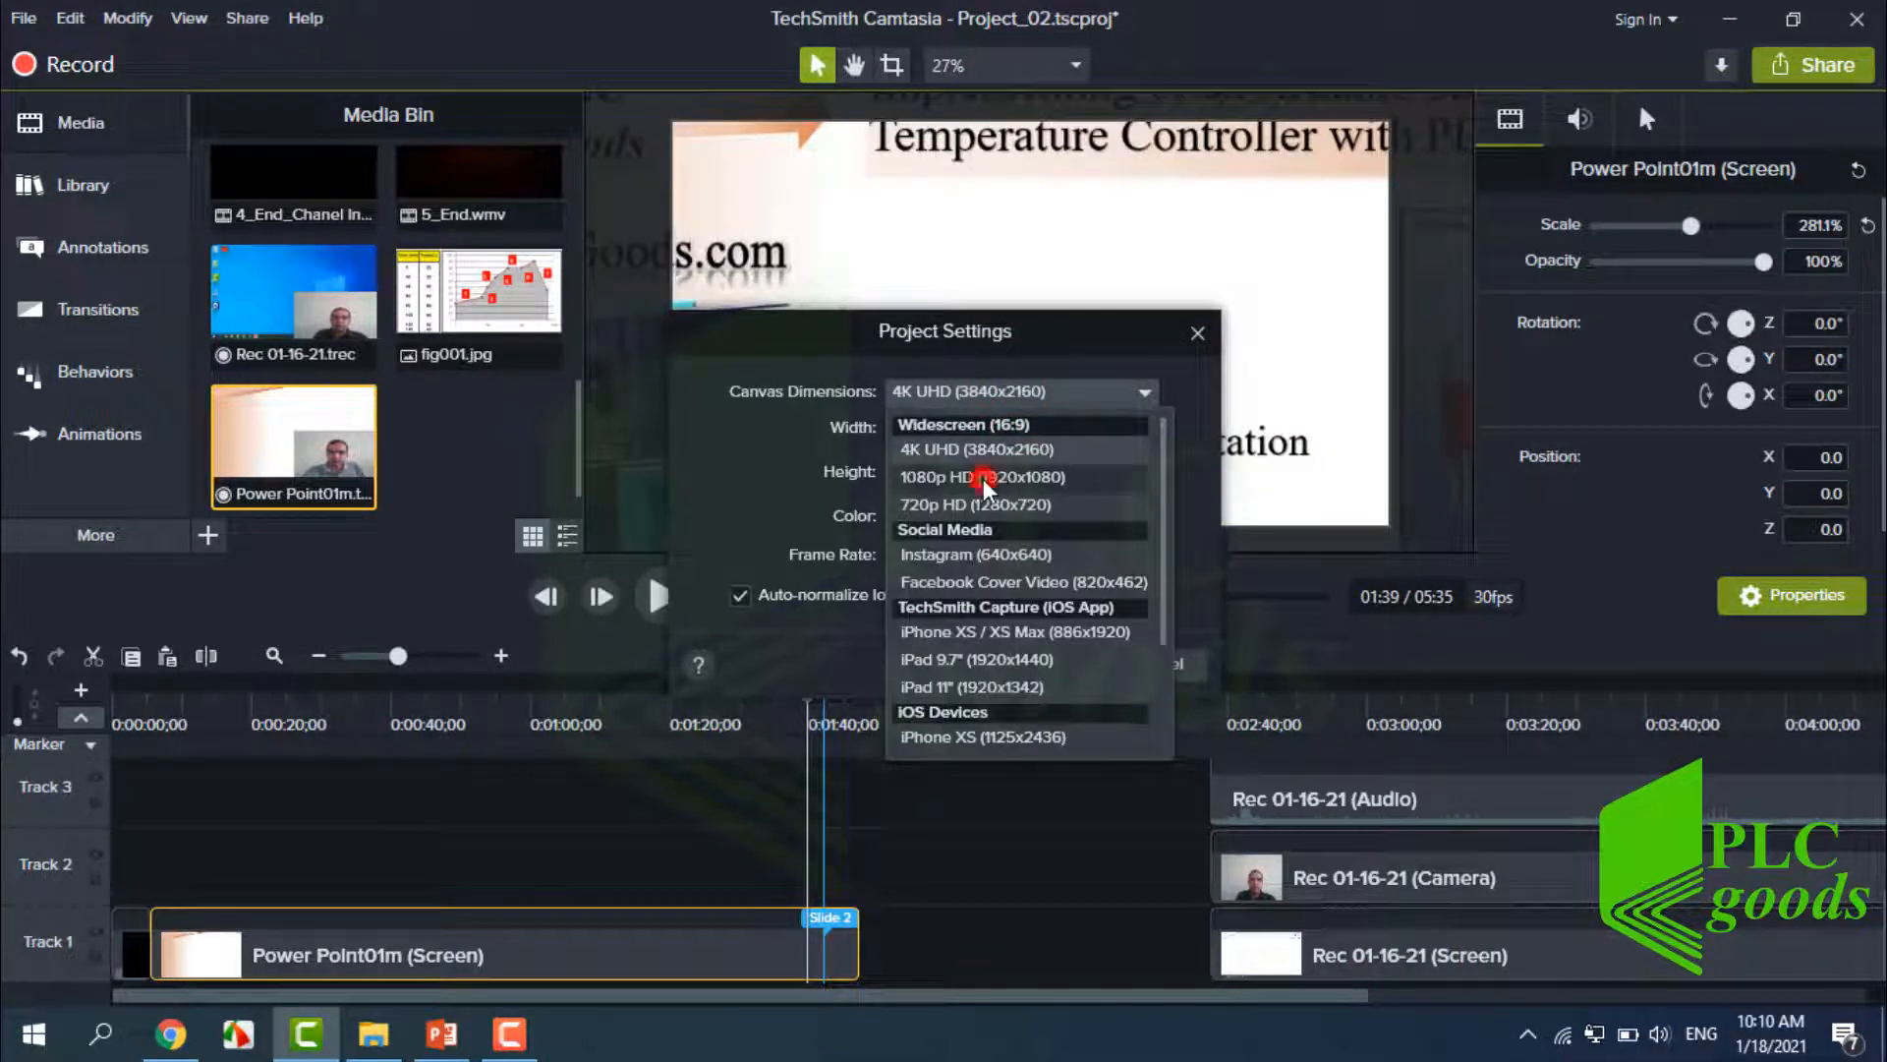
left_click(983, 477)
left_click(1034, 666)
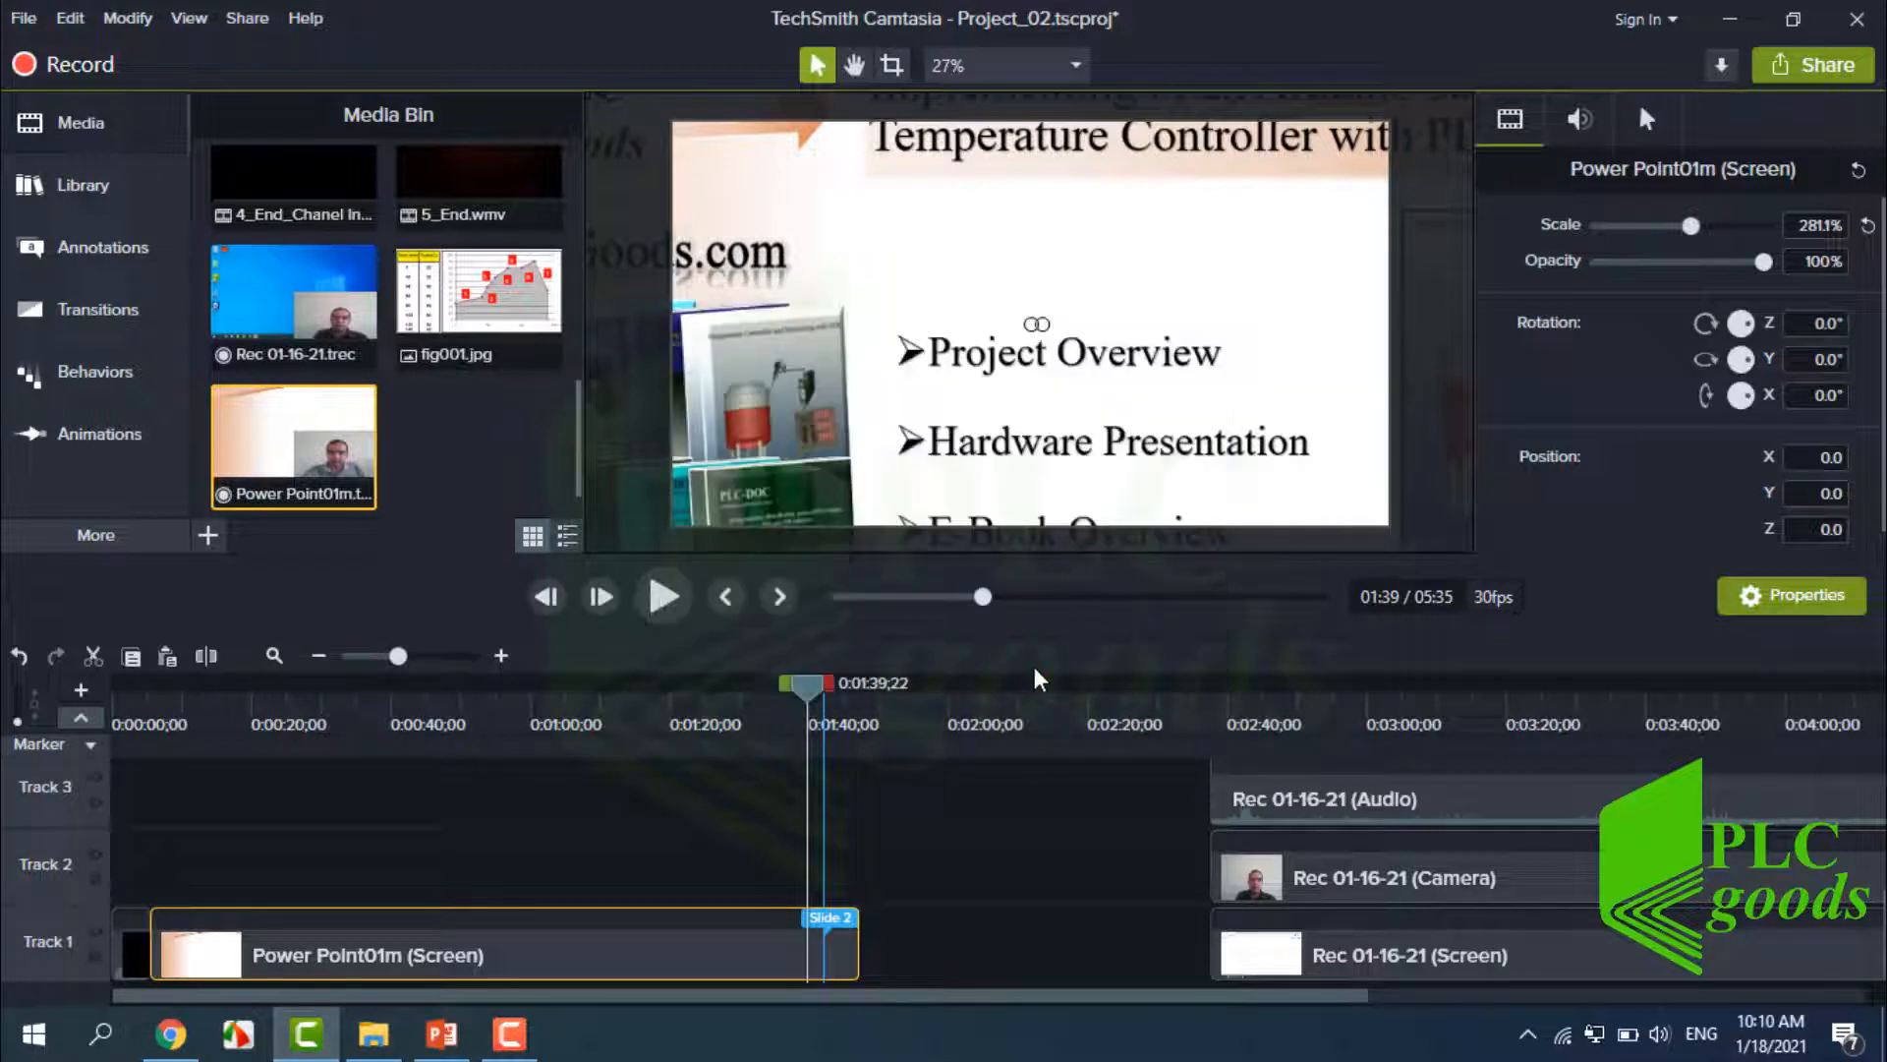
Scale the Power Point01m (Screen) clip down to about 140.6% so that it exactly fits the 1080p canvas.
left_click(763, 955)
left_click_drag(1690, 224, 1640, 232)
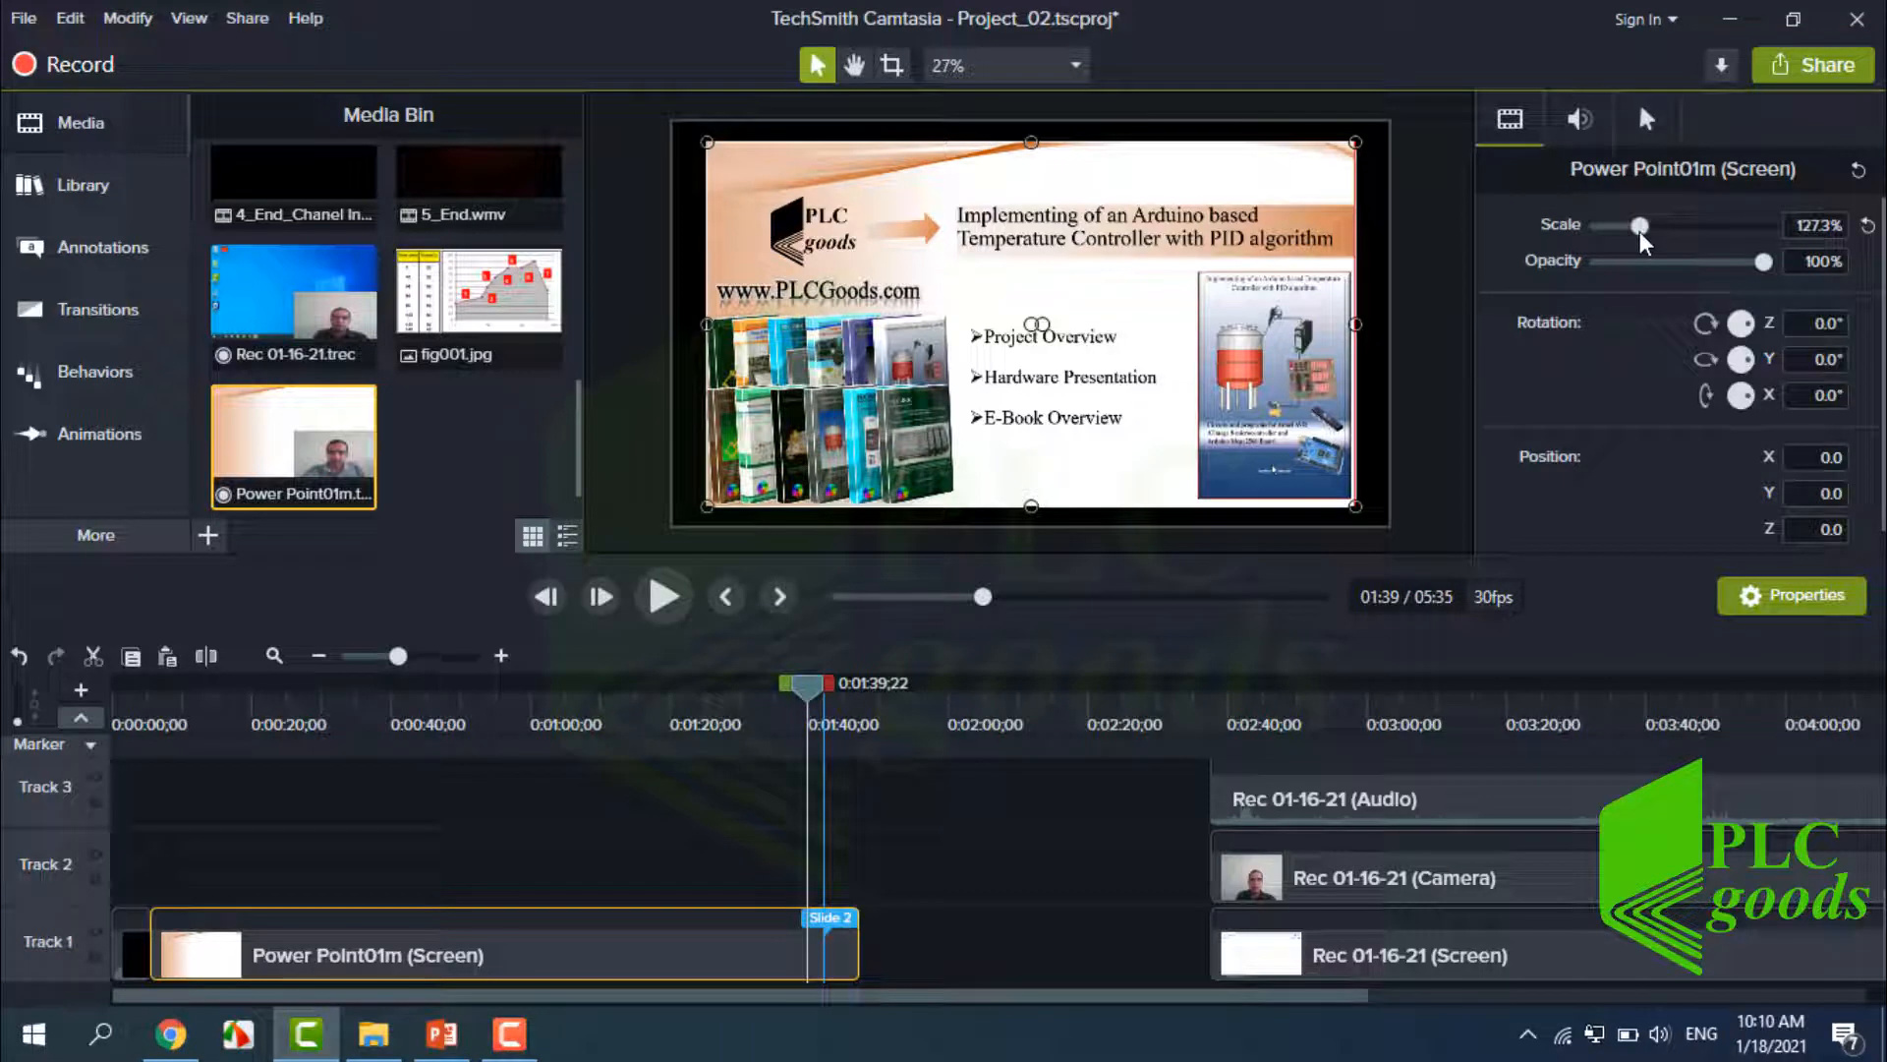
left_click_drag(1356, 143, 1384, 130)
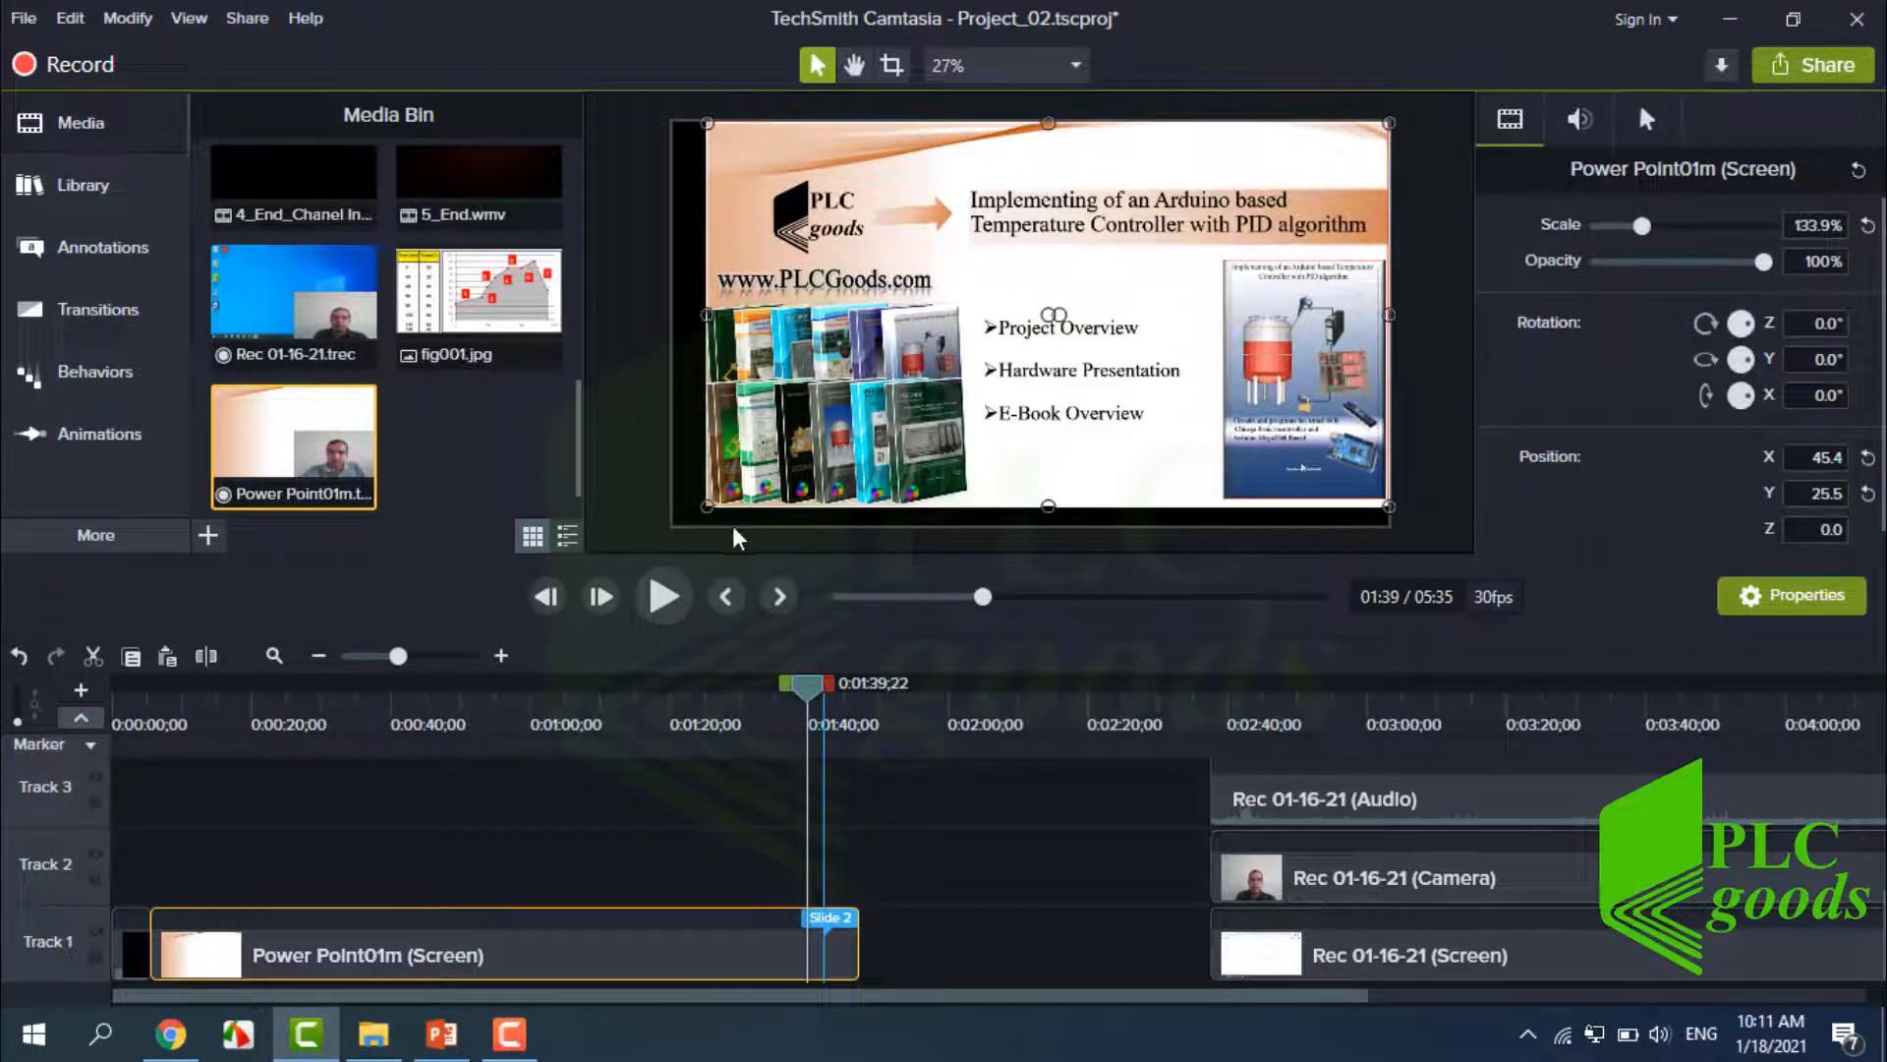
left_click_drag(706, 507, 688, 521)
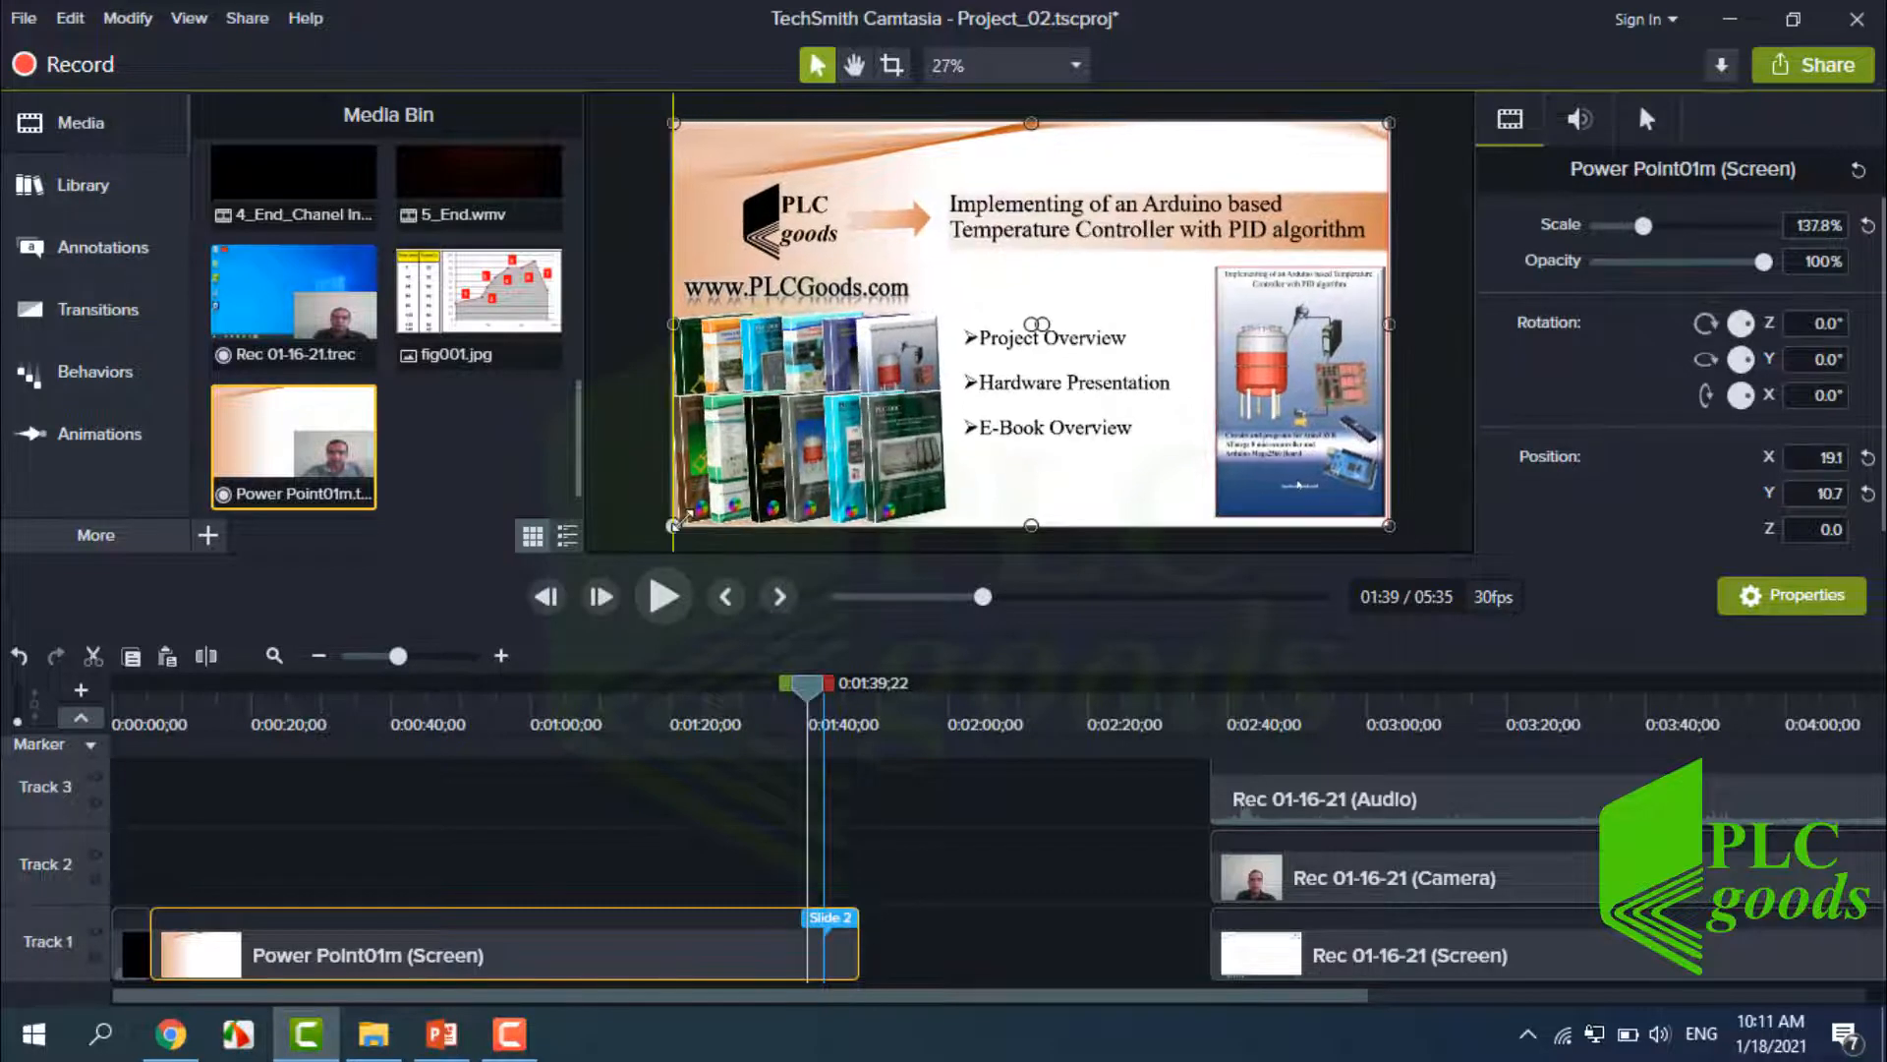
Preview the Rec 01-16-21 recording at 0:02:43;11 and detach the canvas into its own window.
left_click(1250, 699)
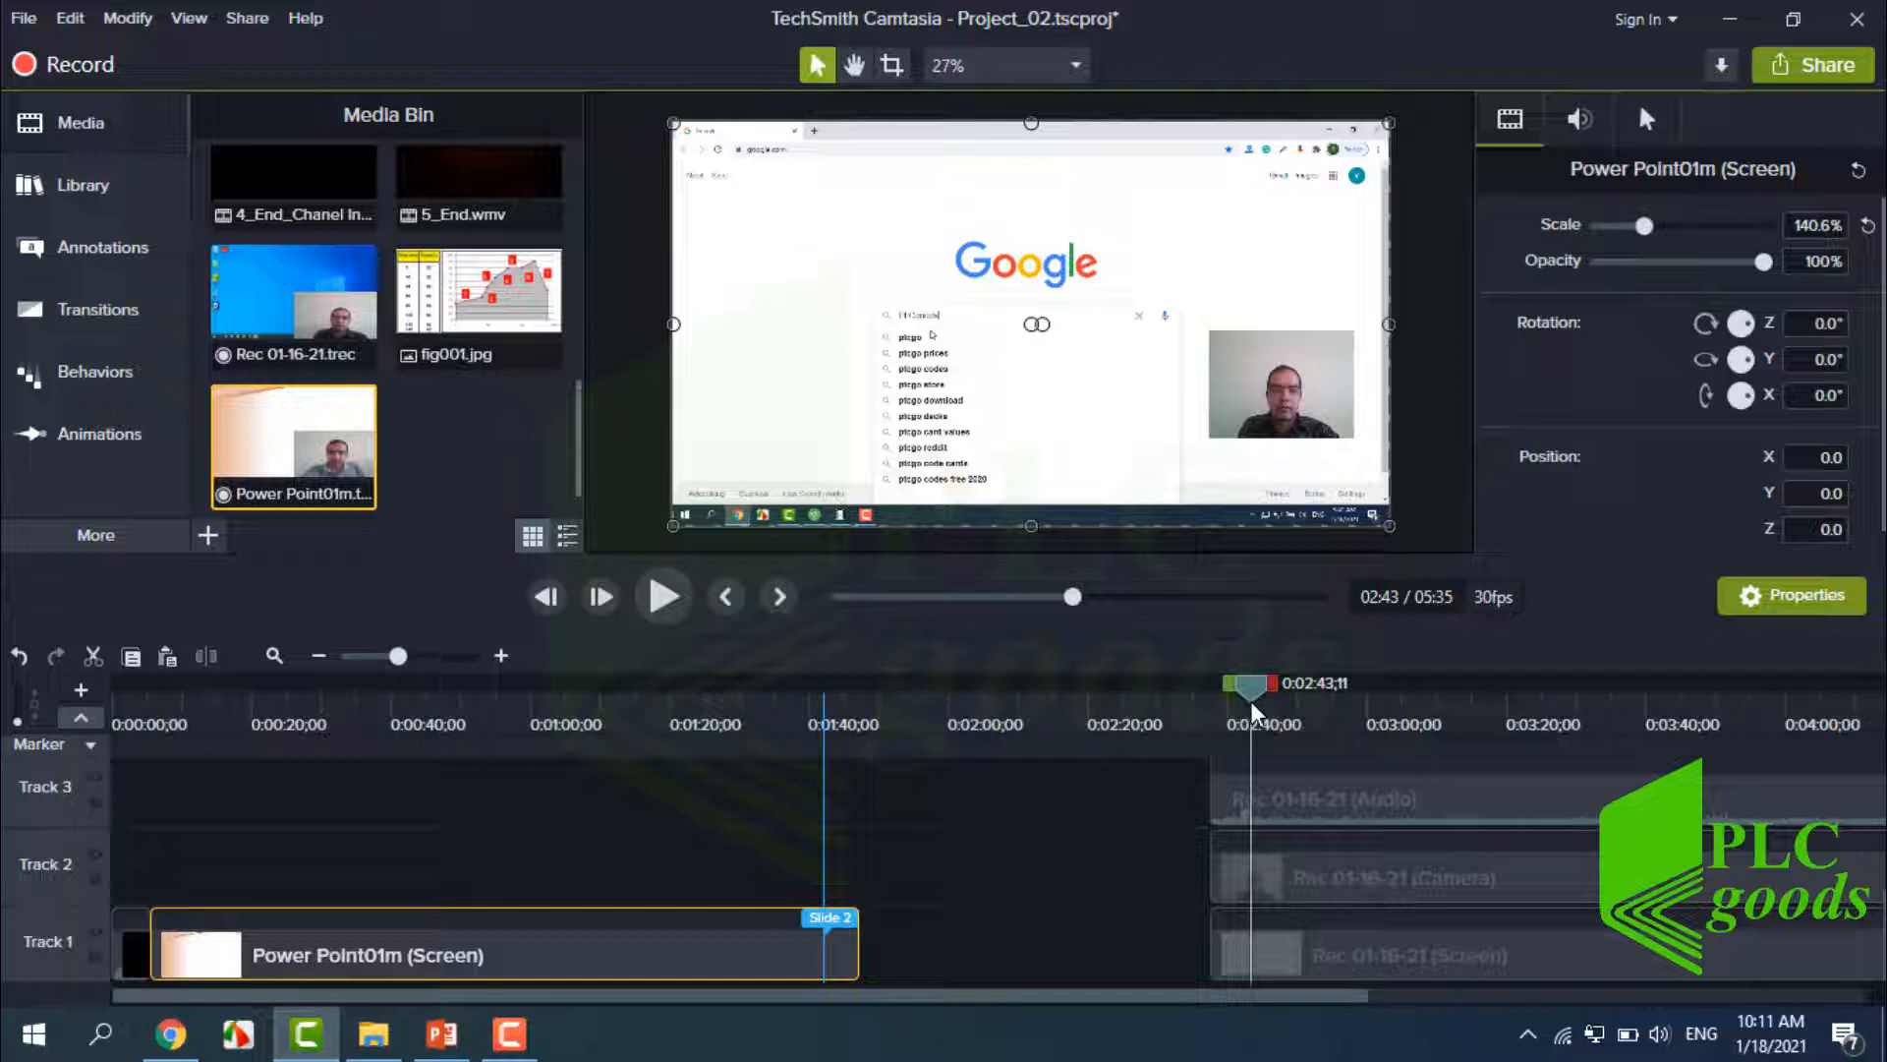
left_click(1246, 684)
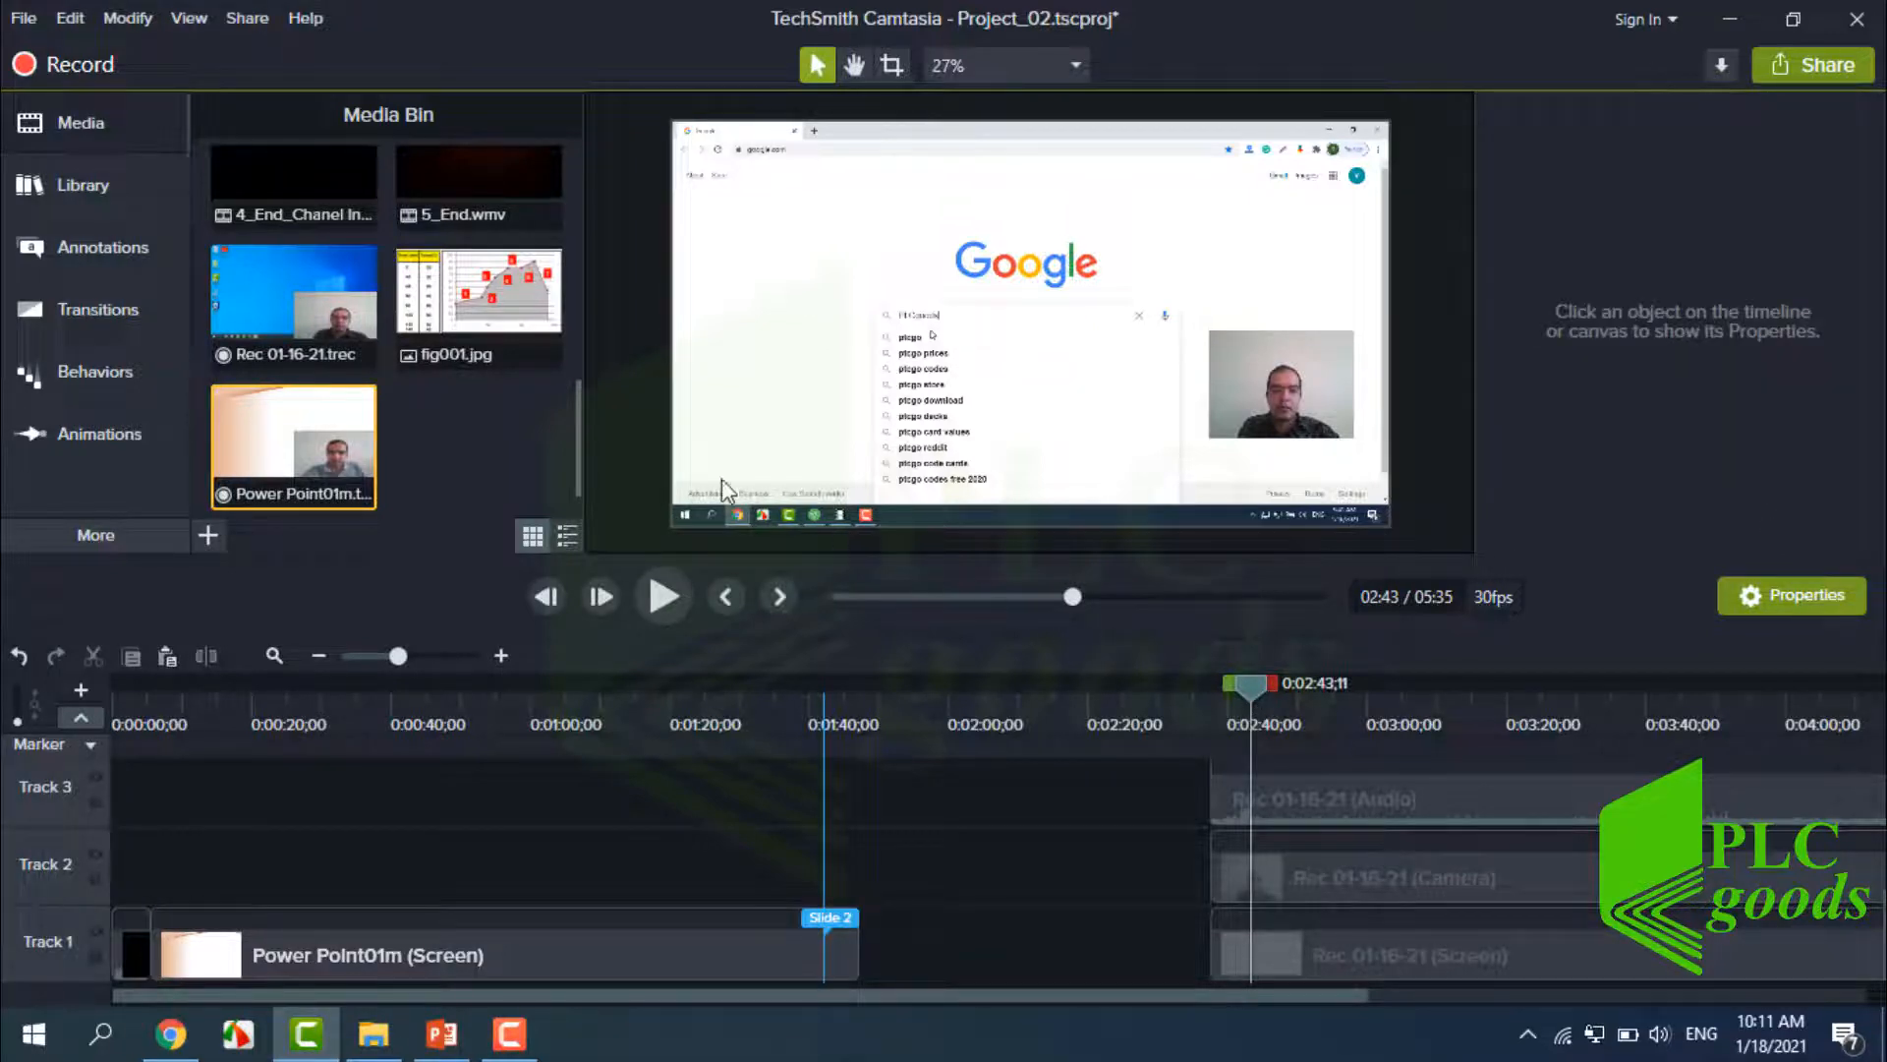
right_click(651, 462)
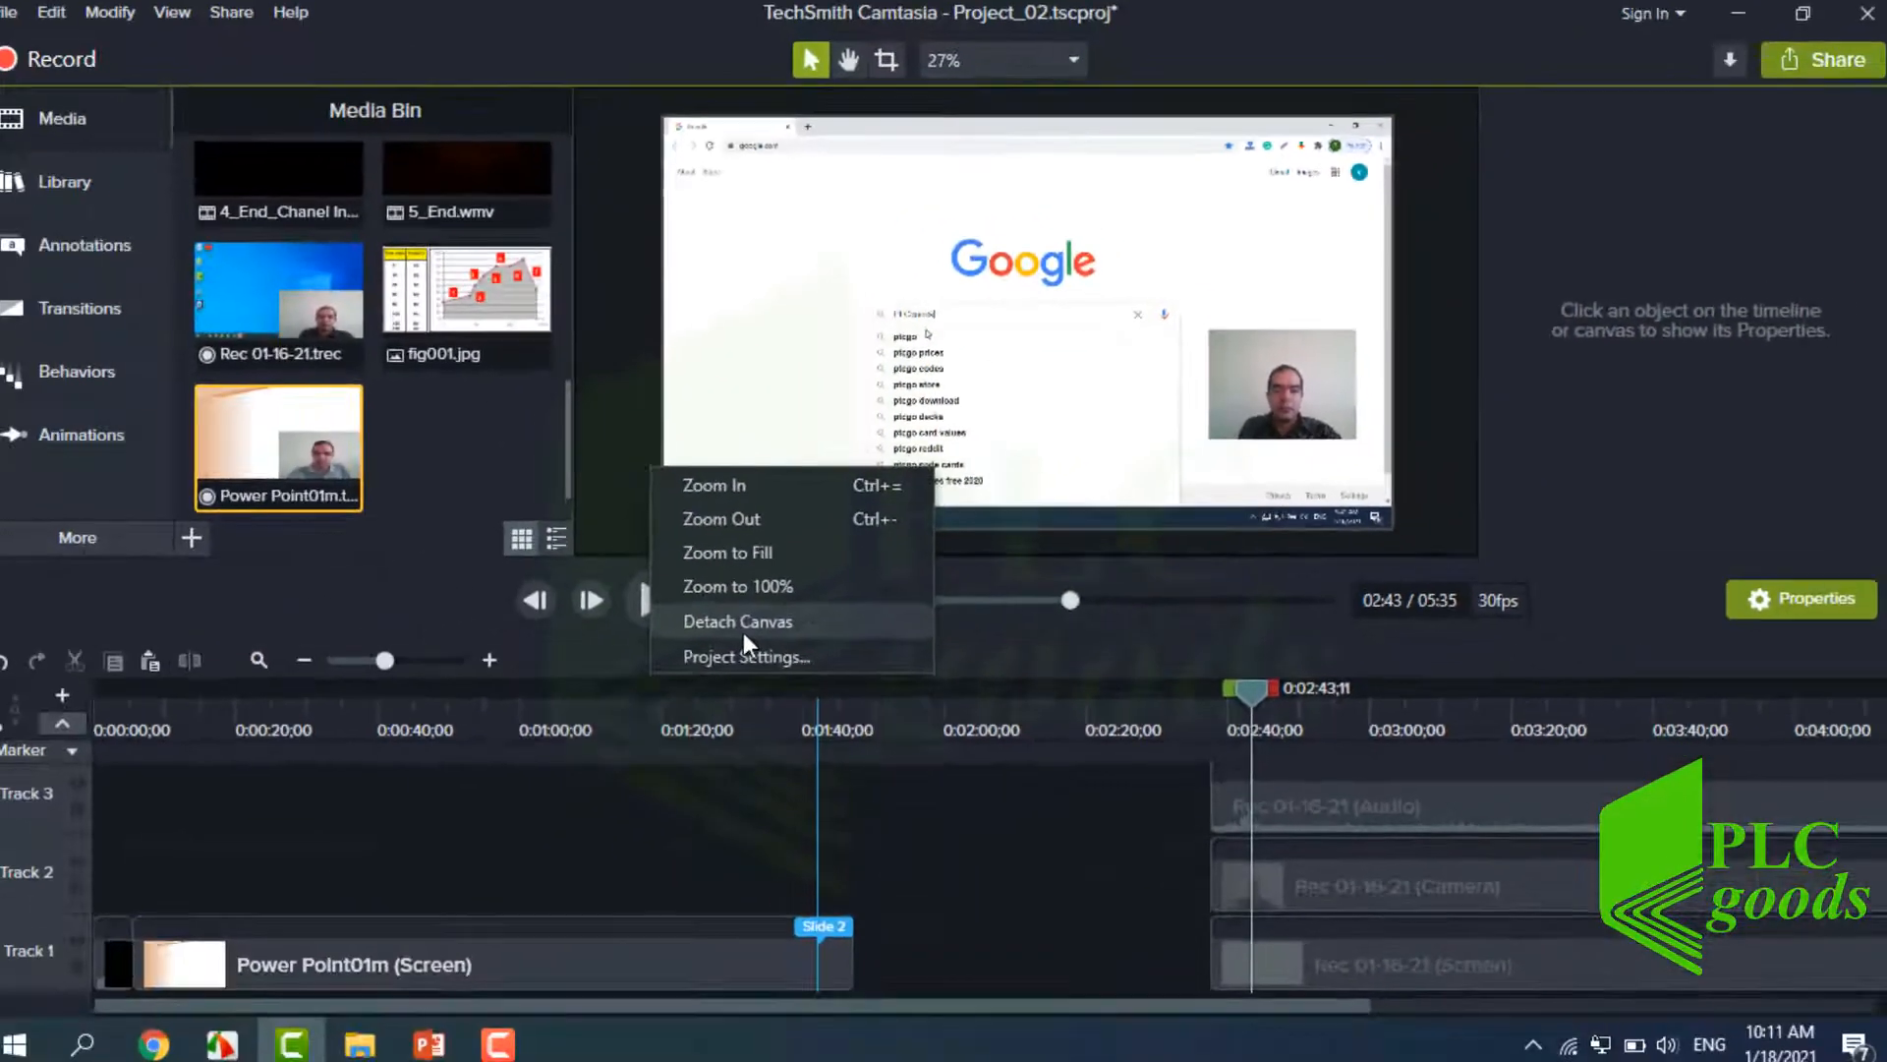
left_click(745, 632)
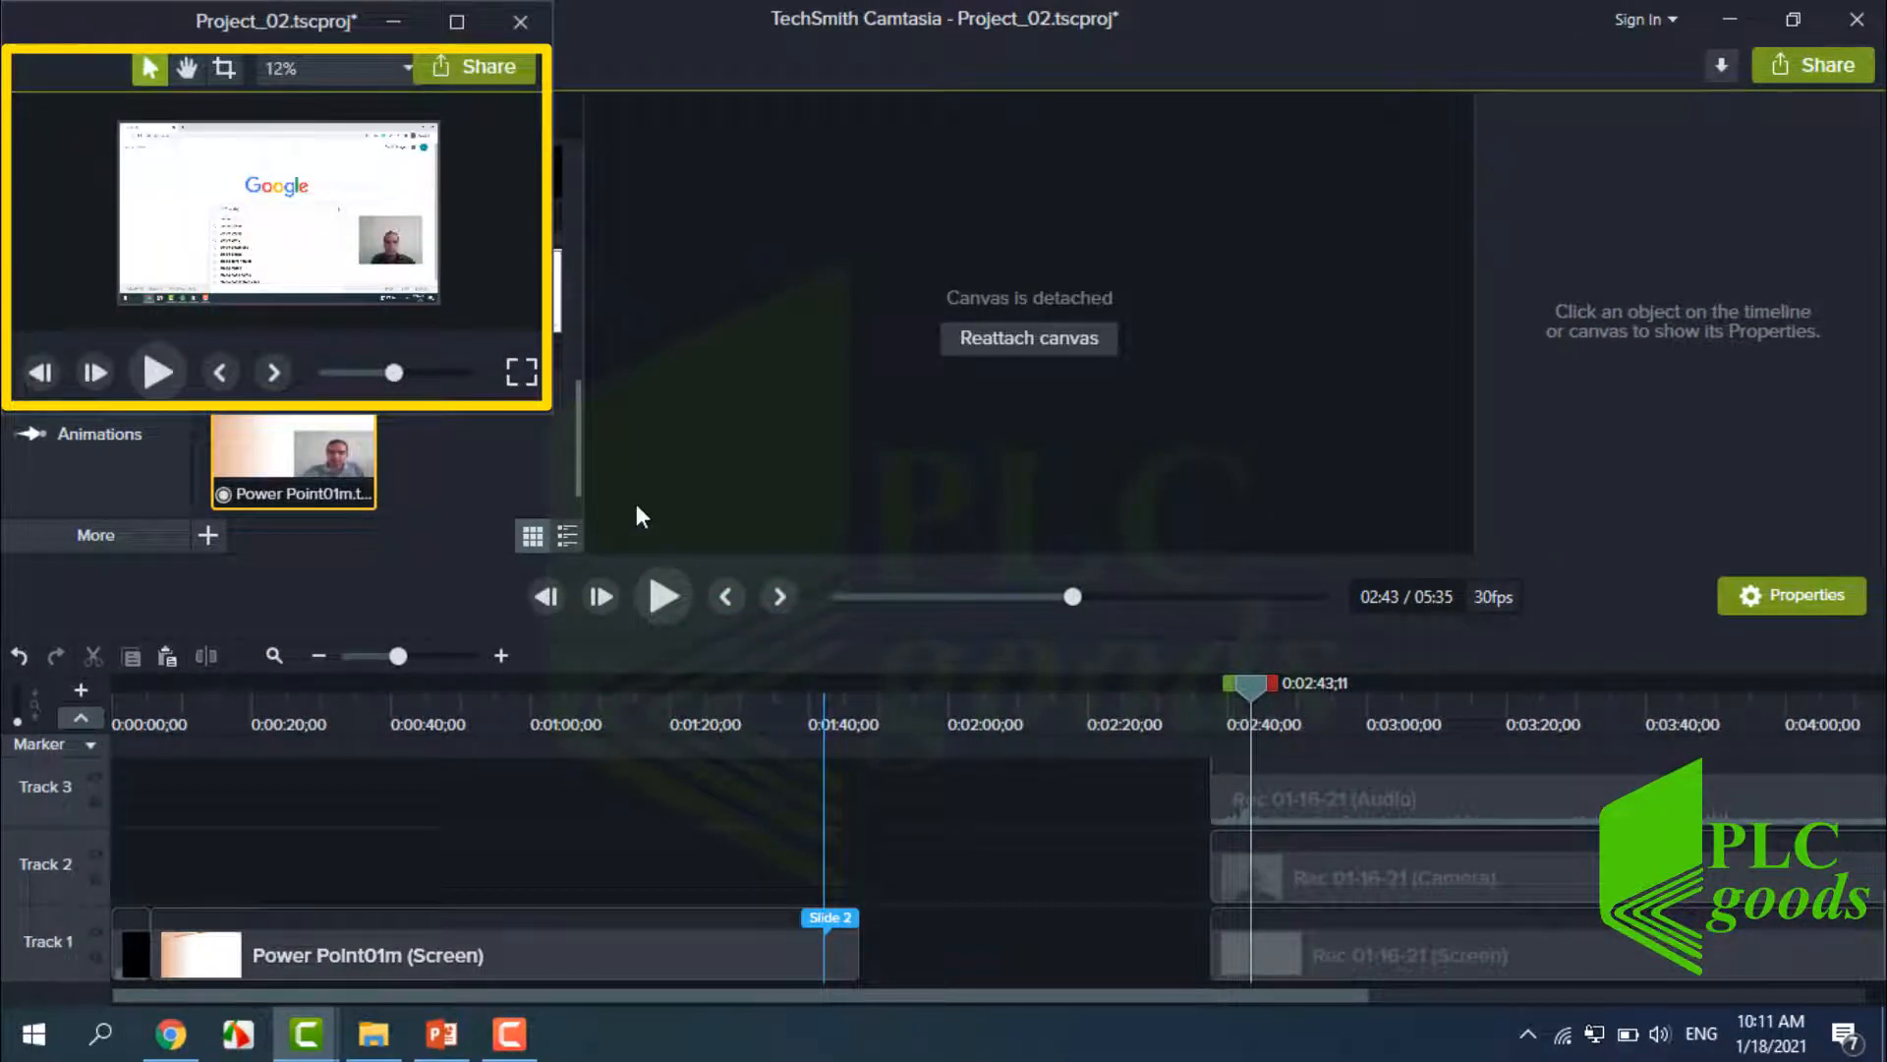
Enlarge and reposition the detached canvas window, and reattach the canvas to the editor.
left_click_drag(553, 414, 1158, 700)
left_click_drag(808, 30, 1708, 283)
left_click_drag(1160, 279, 1465, 179)
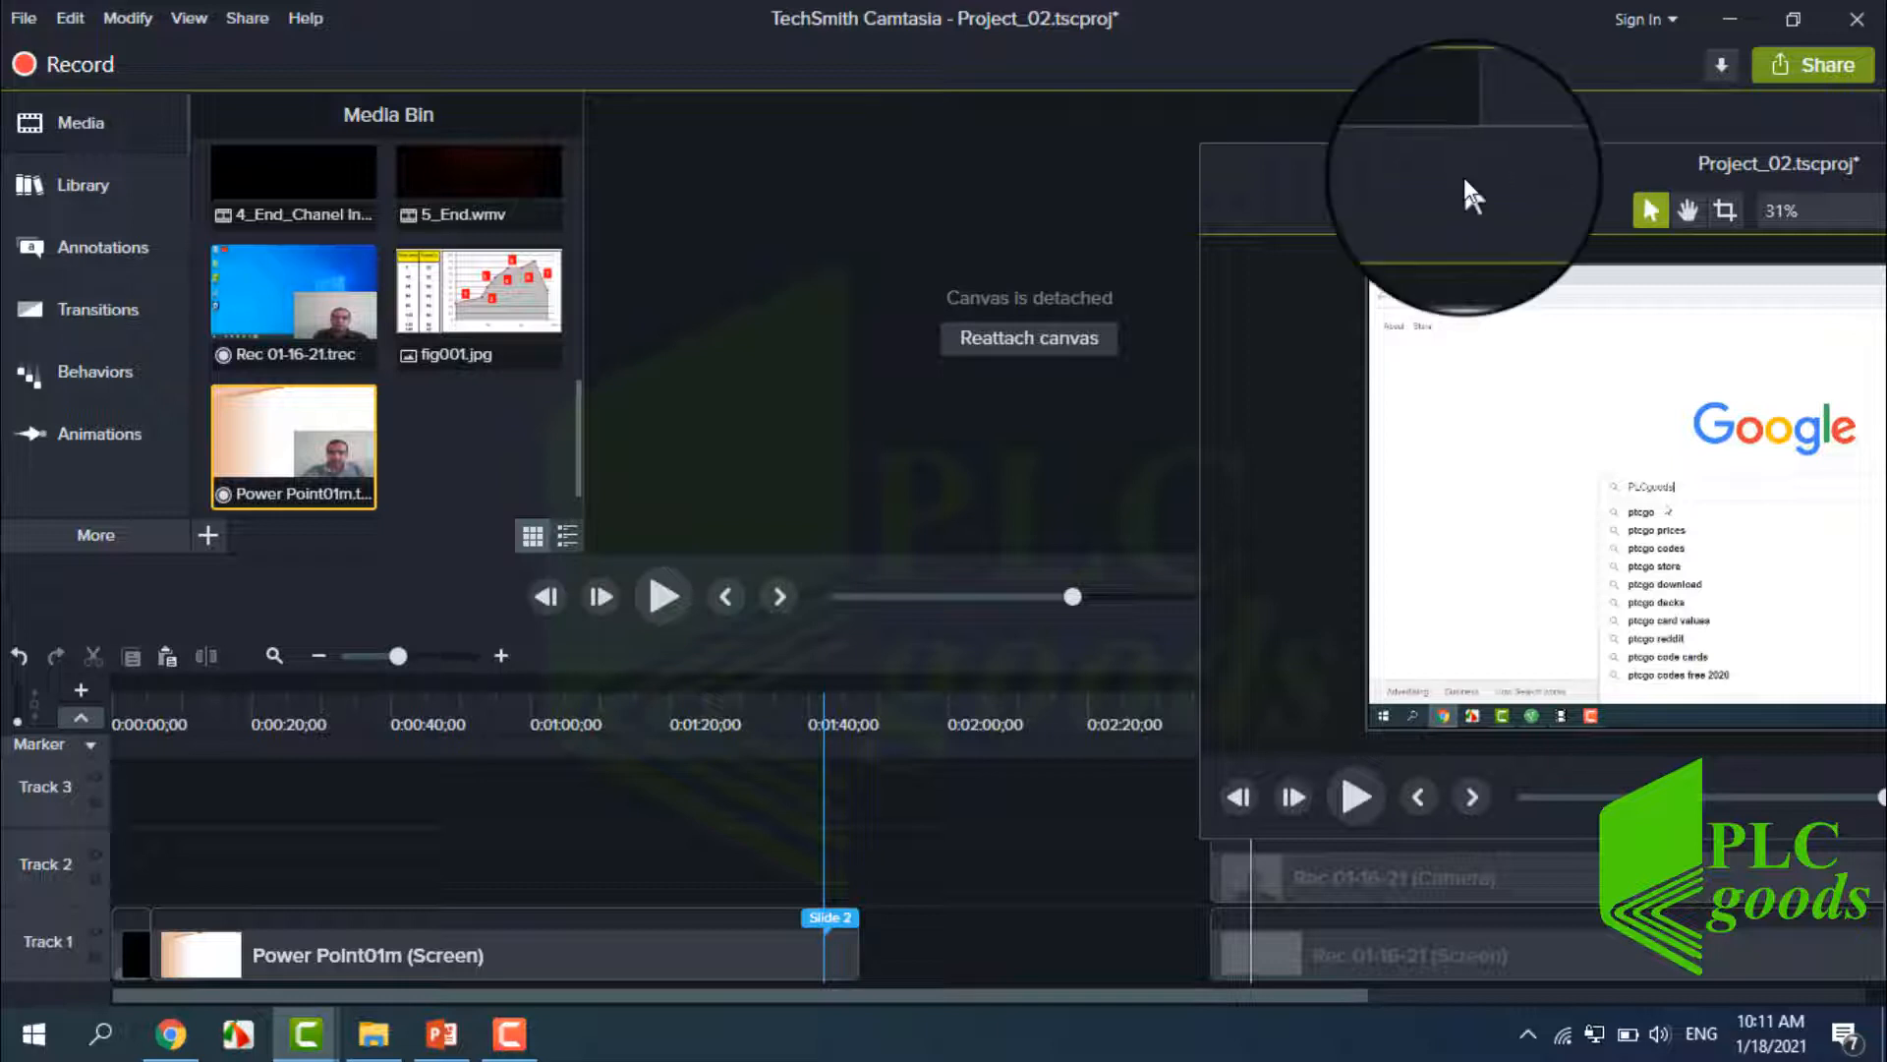
left_click(1029, 340)
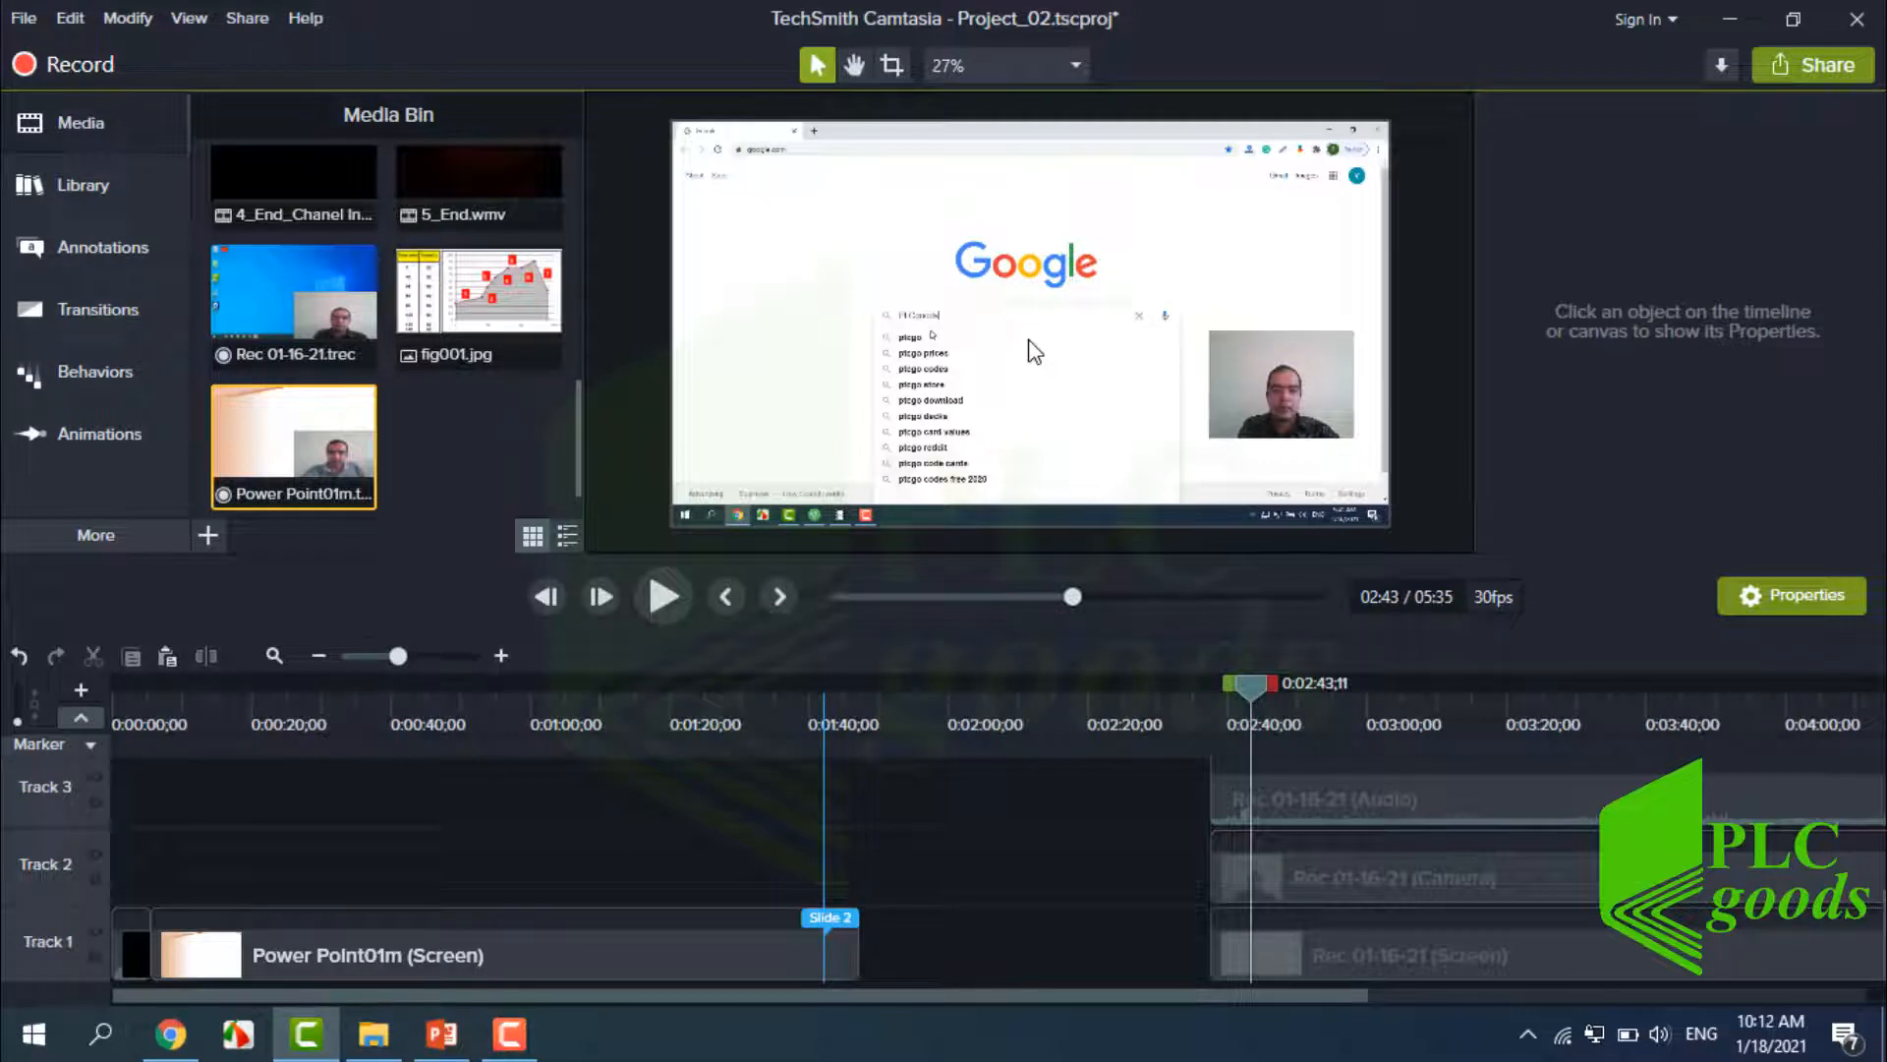
Set the playhead to 0:01:18;16 in the Power Point01m (Screen) clip, and unlock and enable Track 4 to show its captions.
left_click(441, 950)
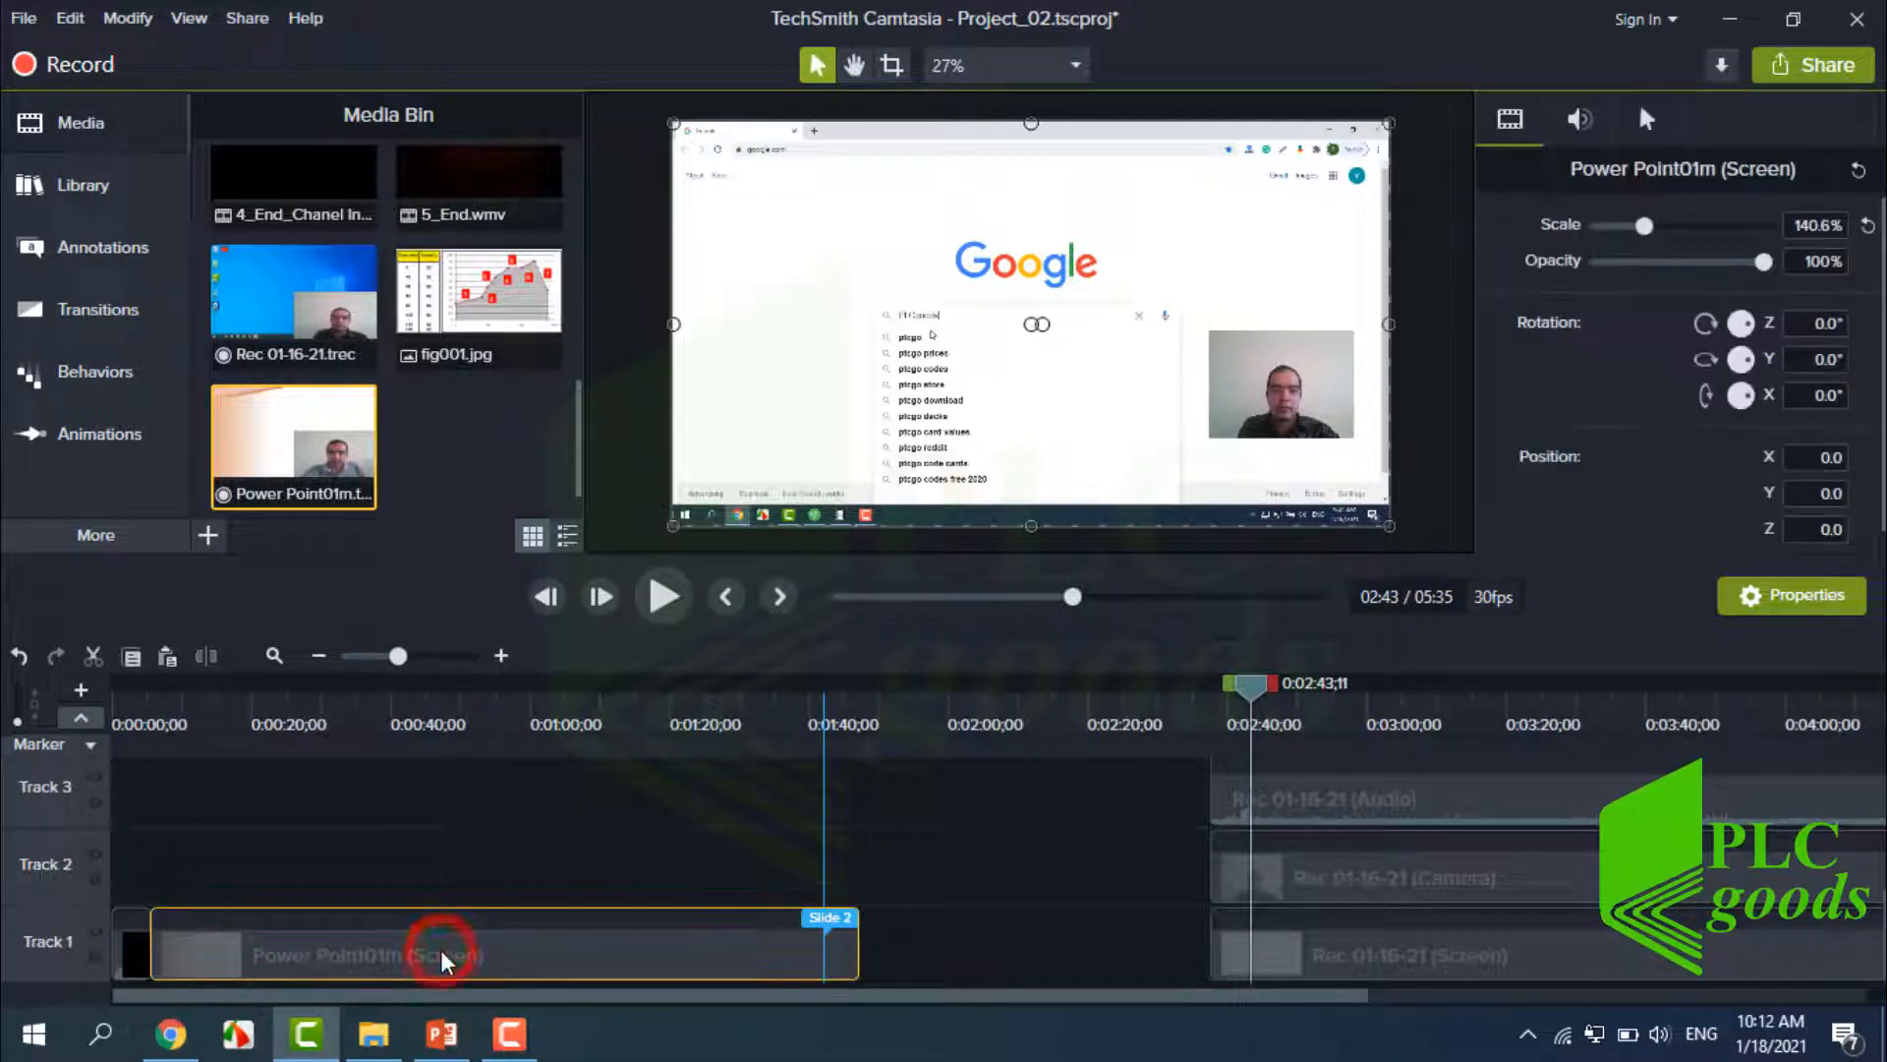
left_click(442, 704)
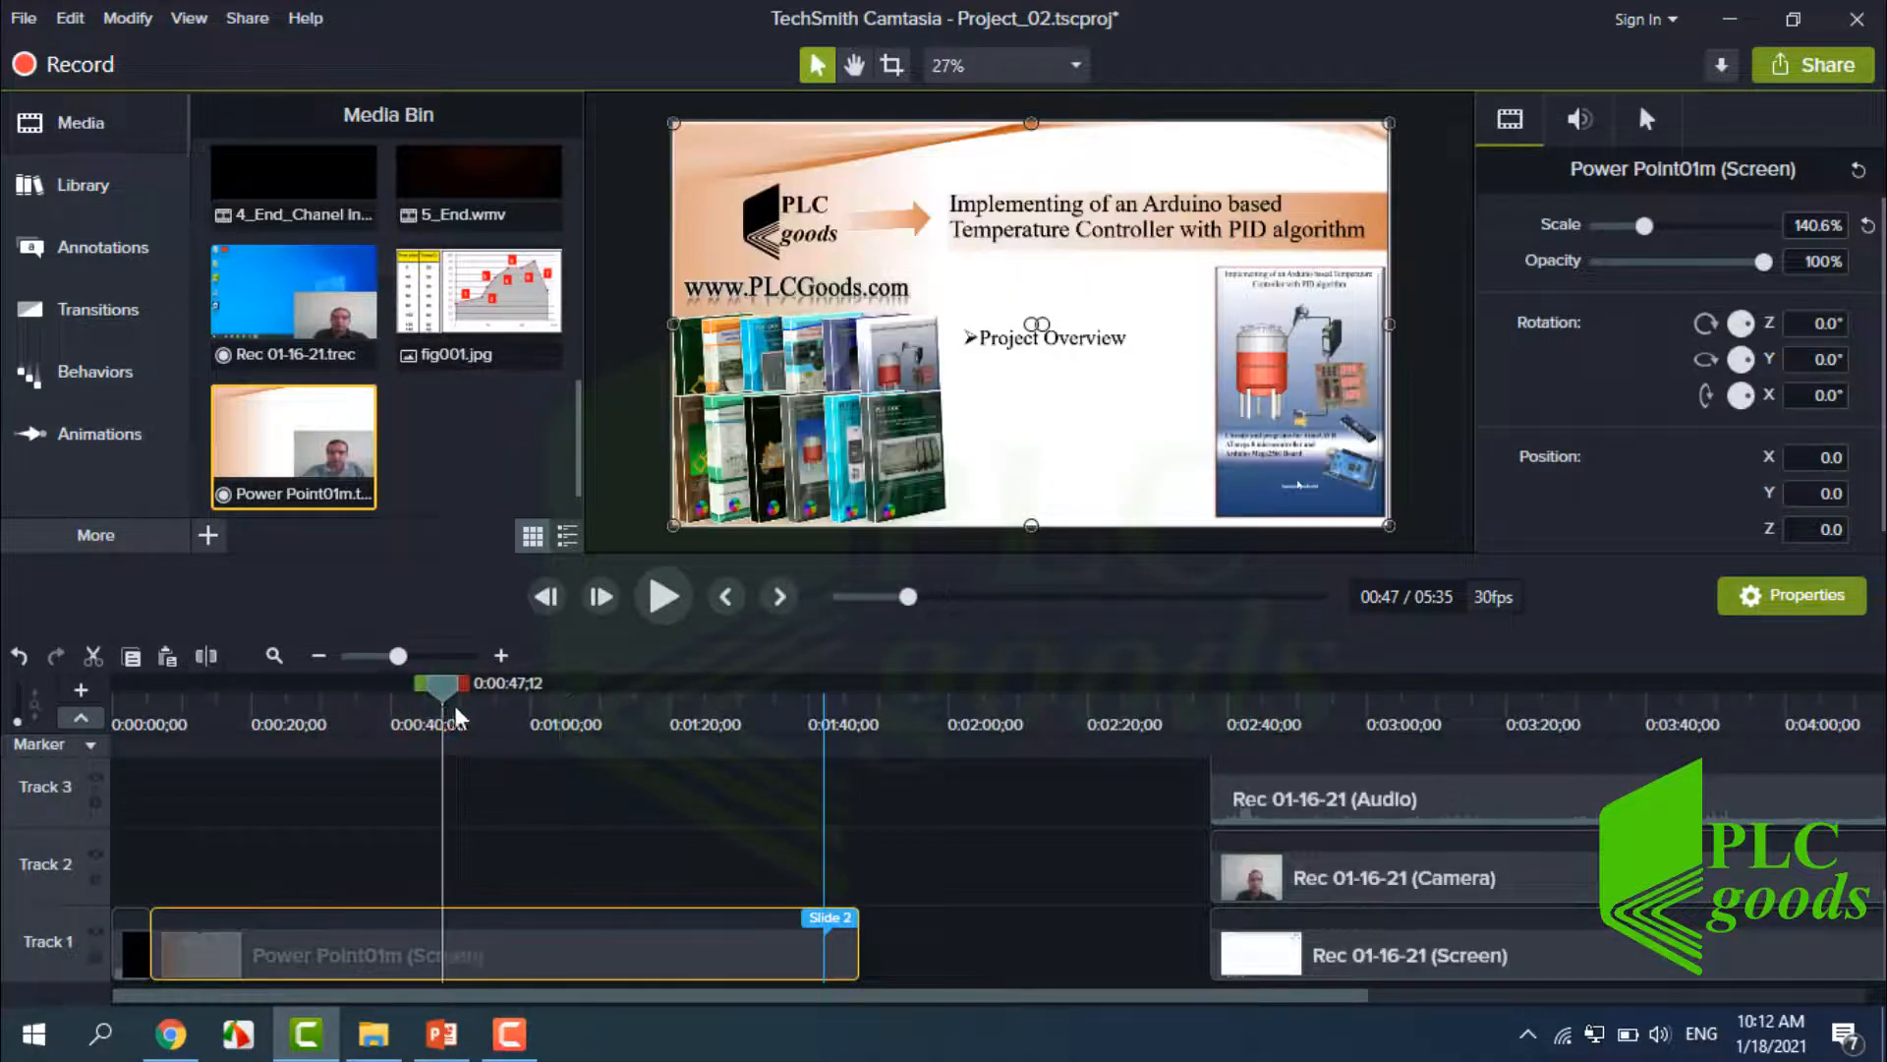
left_click_drag(447, 693, 664, 720)
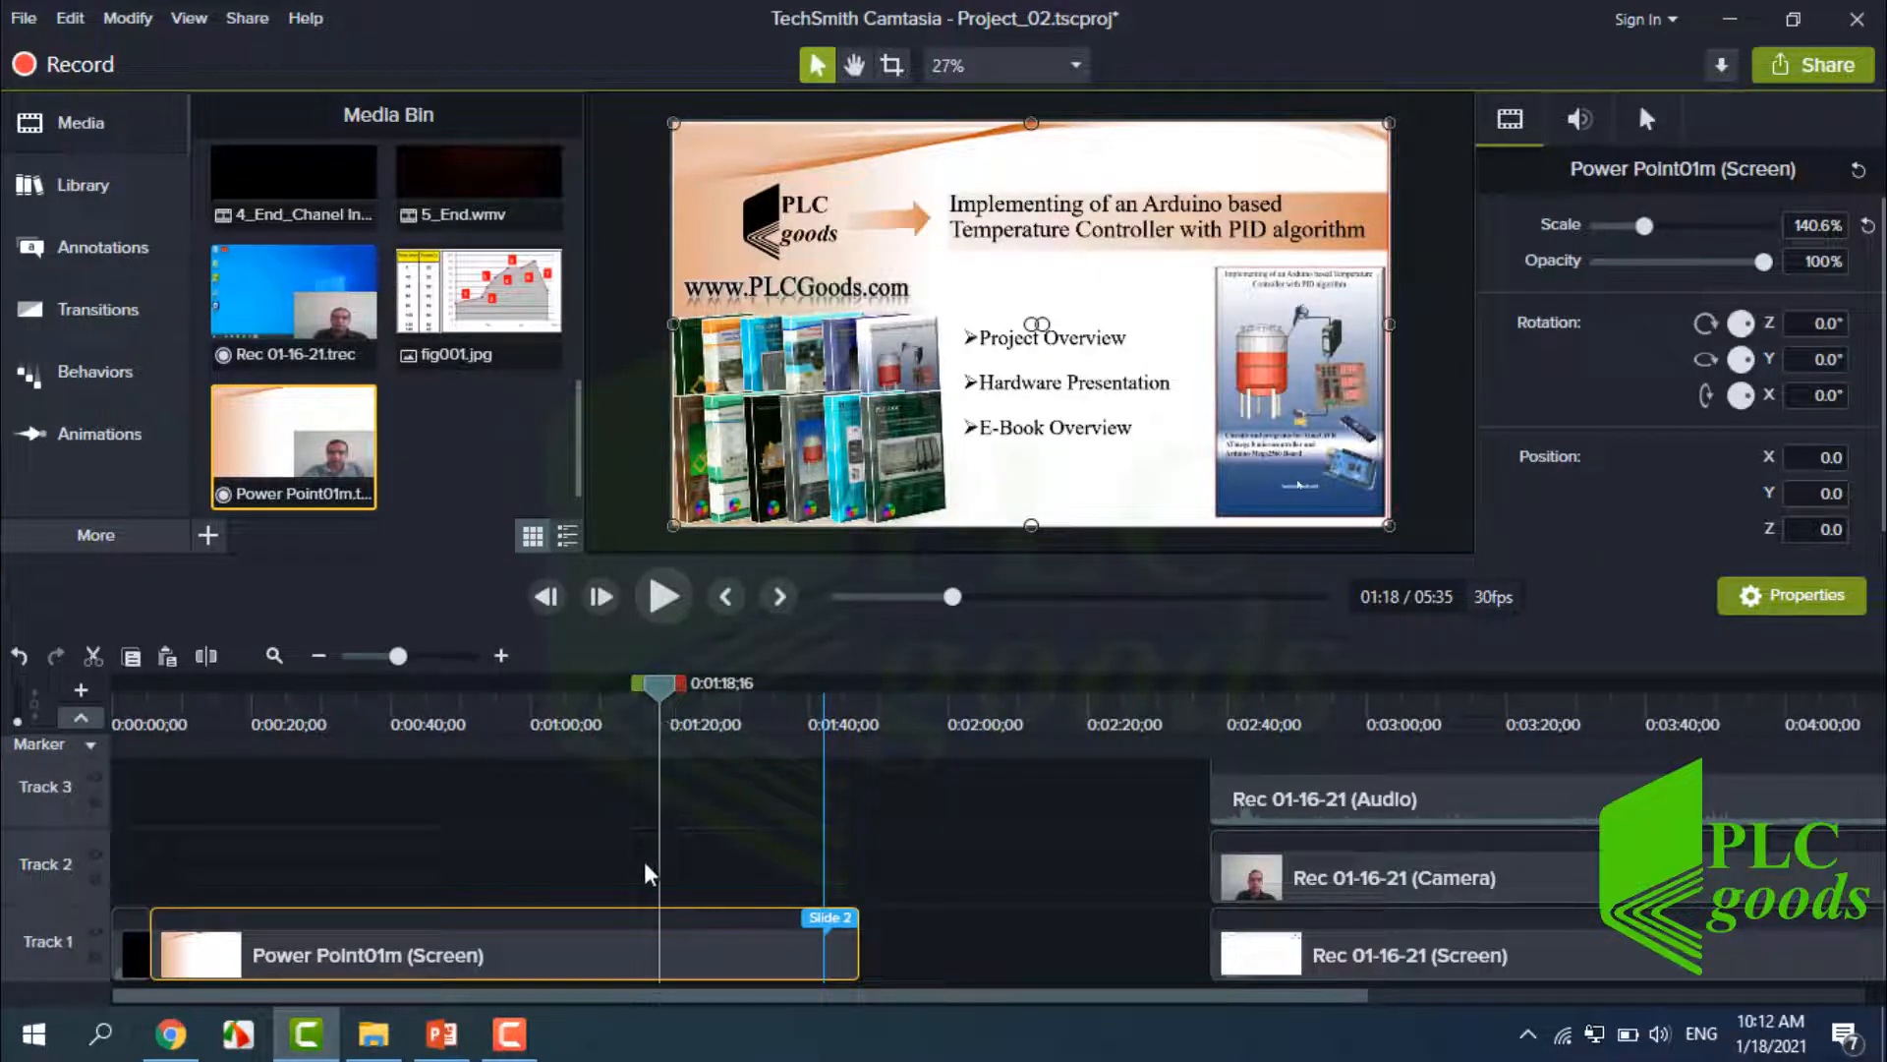
scroll(646, 863, "up", 3)
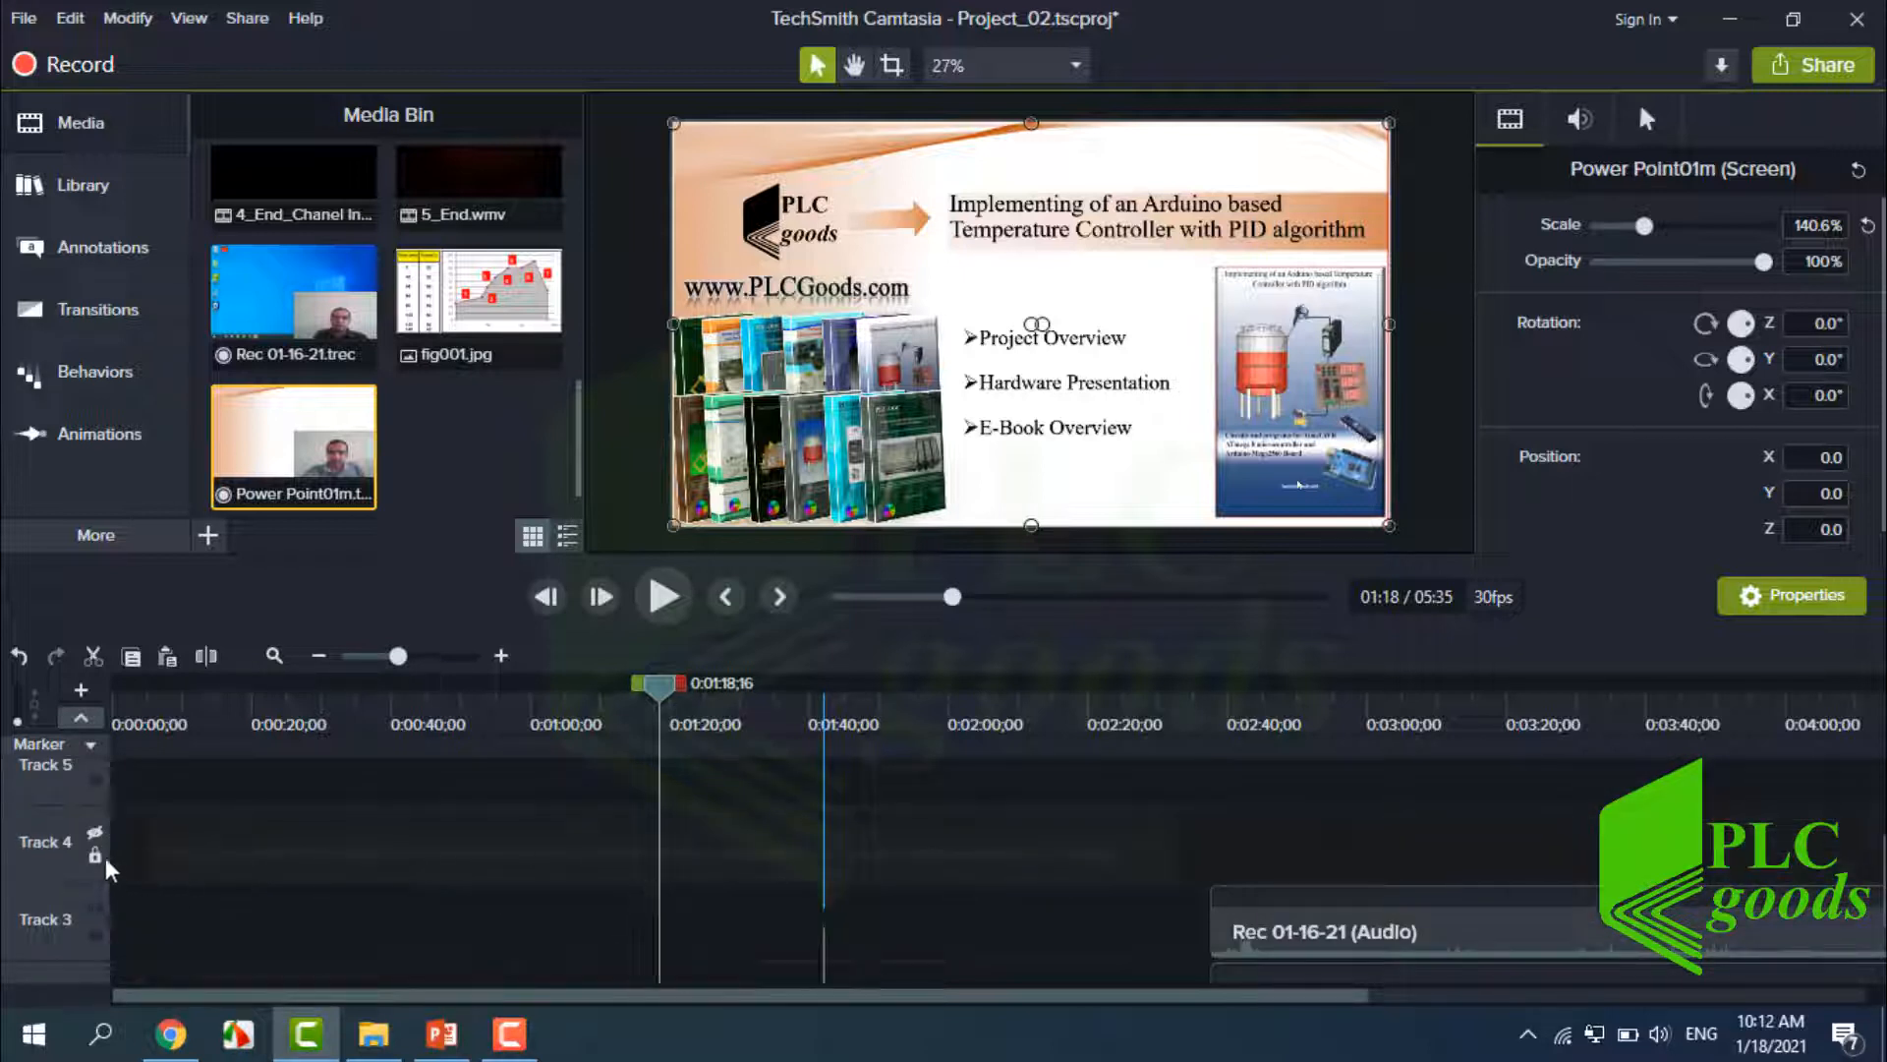
left_click(95, 855)
left_click(95, 833)
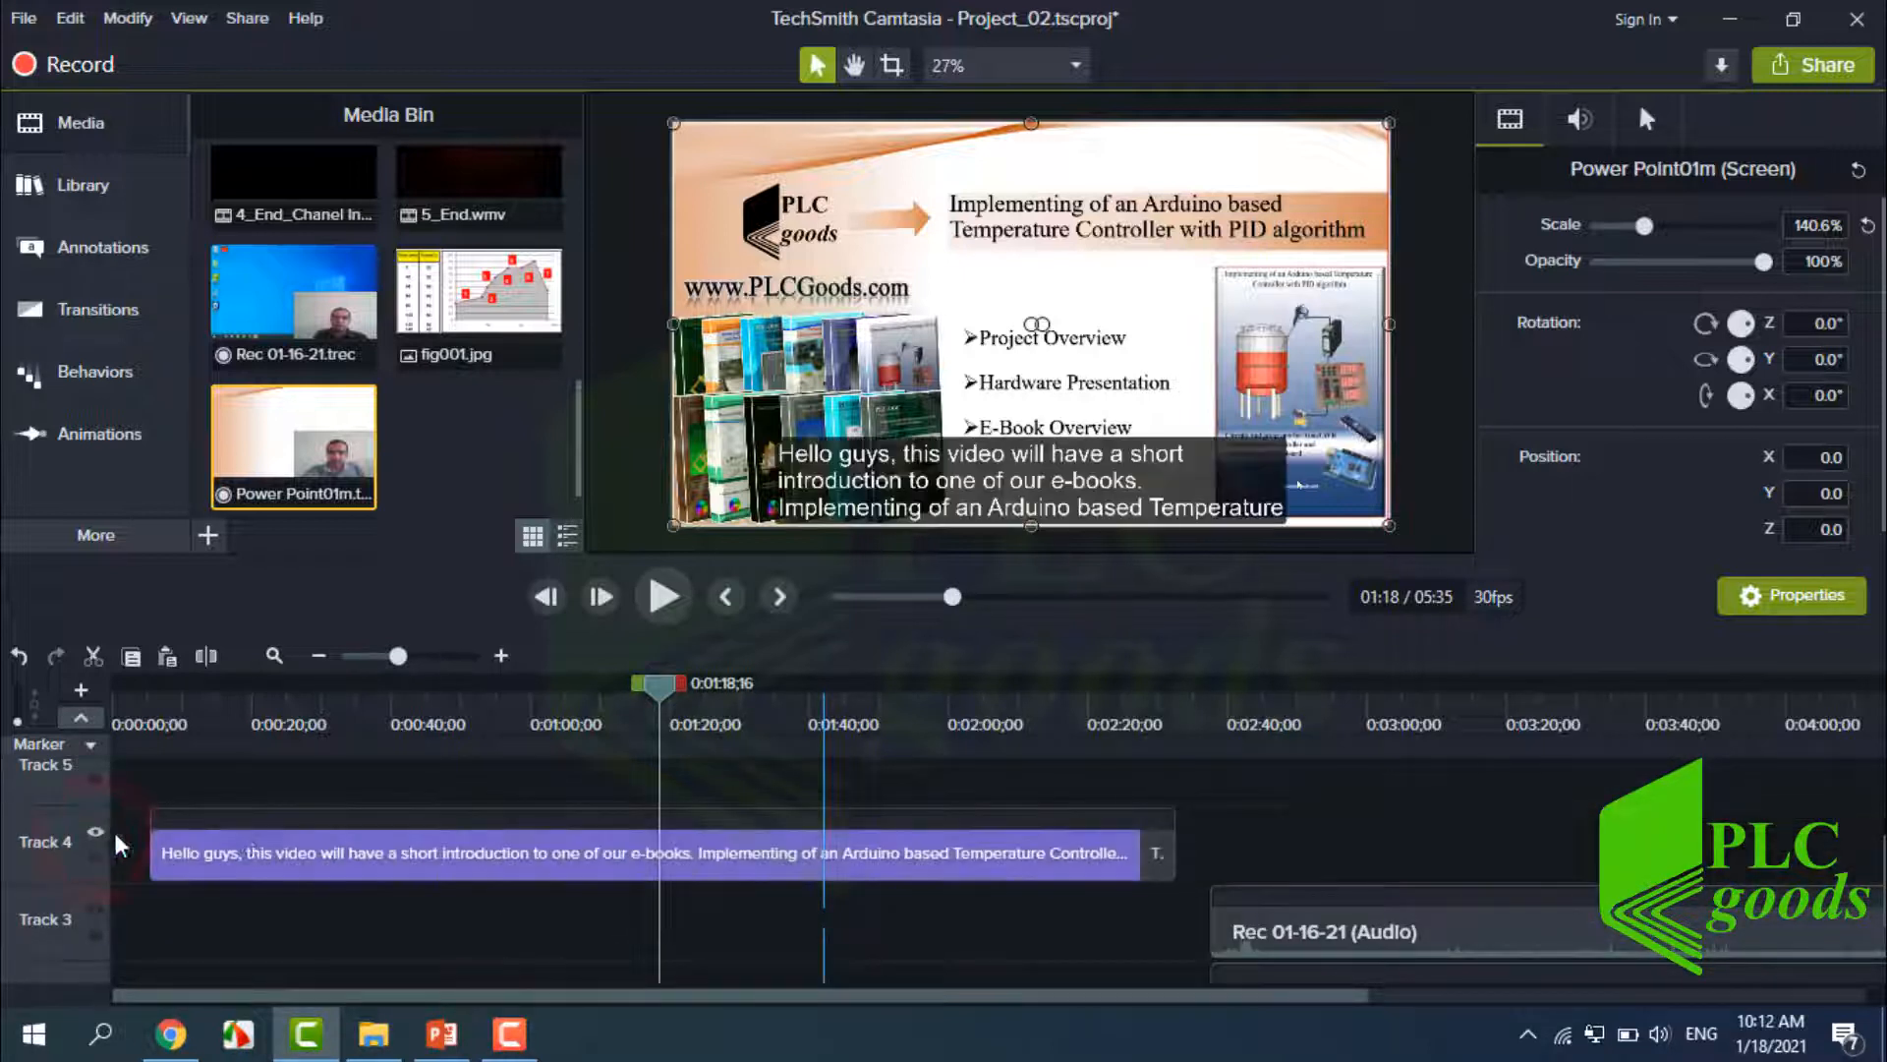
Move the captions from Track 4 to Track 2 and shorten both captions to match the Slide 2 marker and the screen clip's end.
left_click(419, 861)
left_click_drag(417, 869, 409, 891)
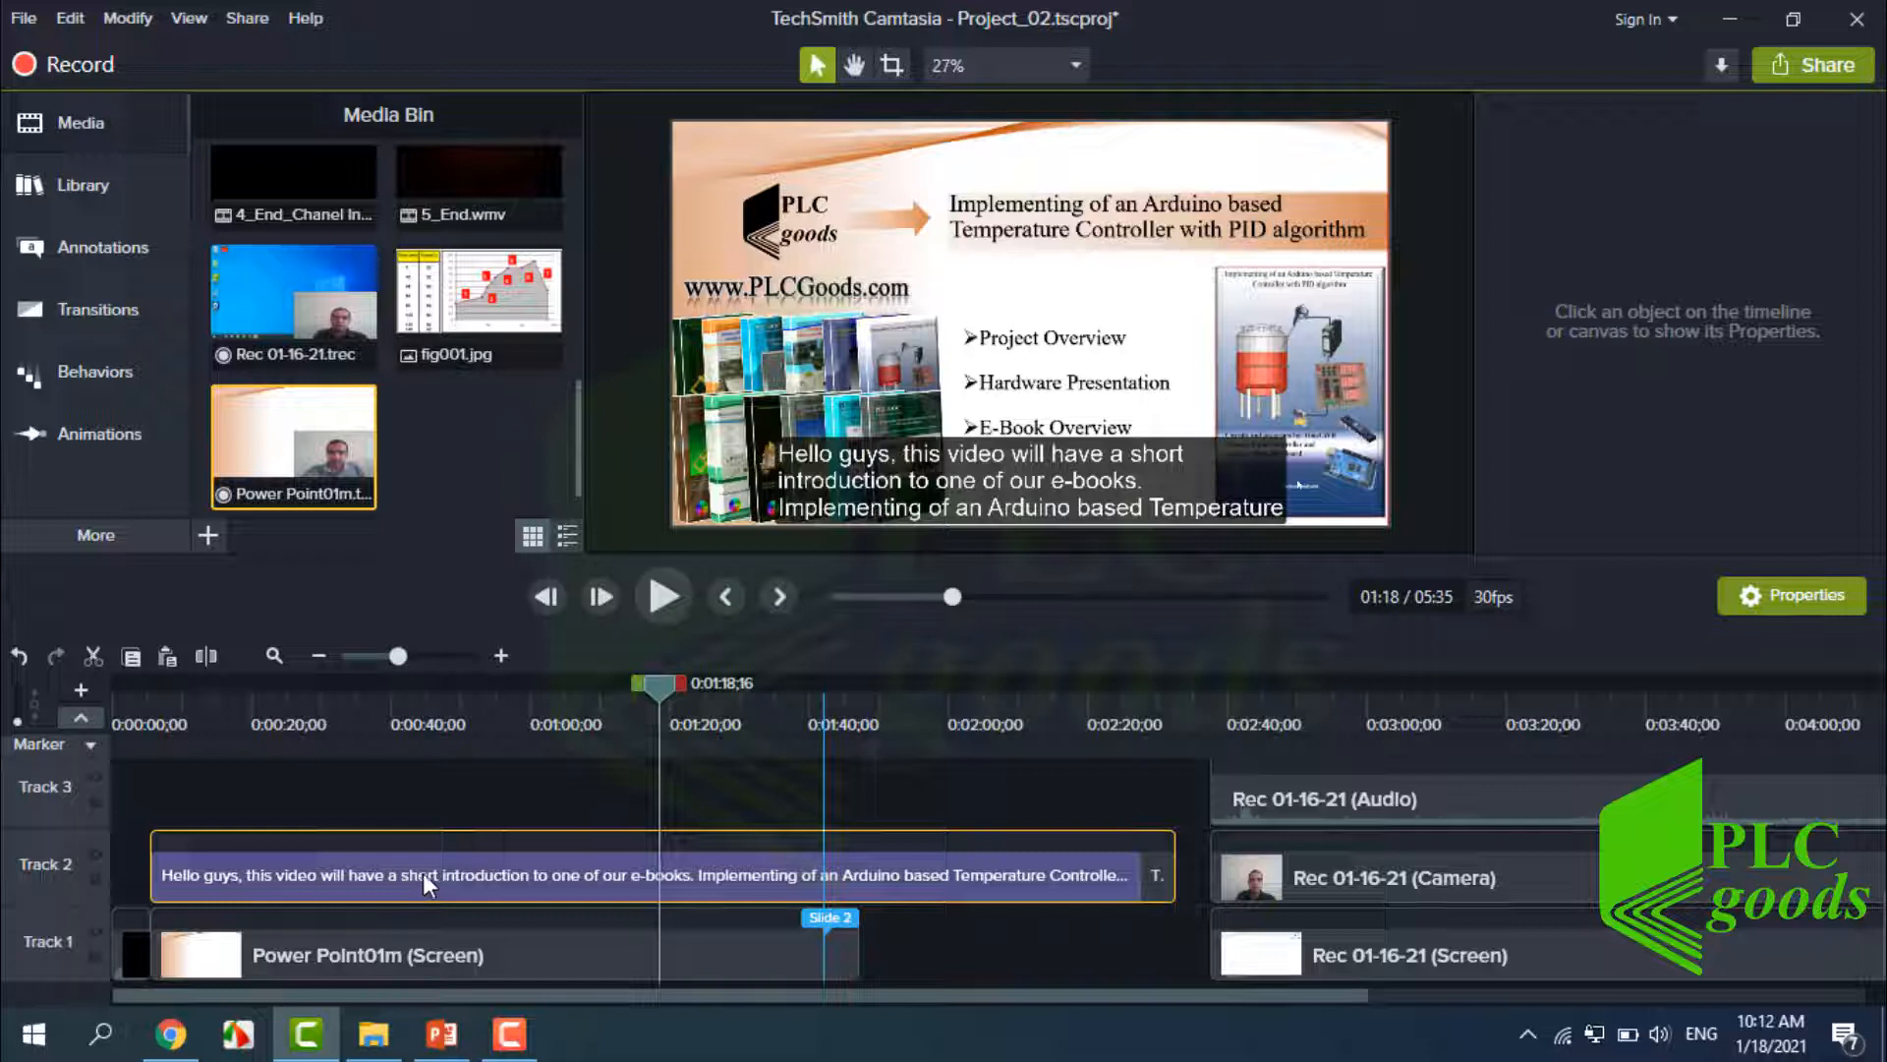
left_click_drag(1140, 873, 825, 888)
left_click_drag(1175, 877, 859, 883)
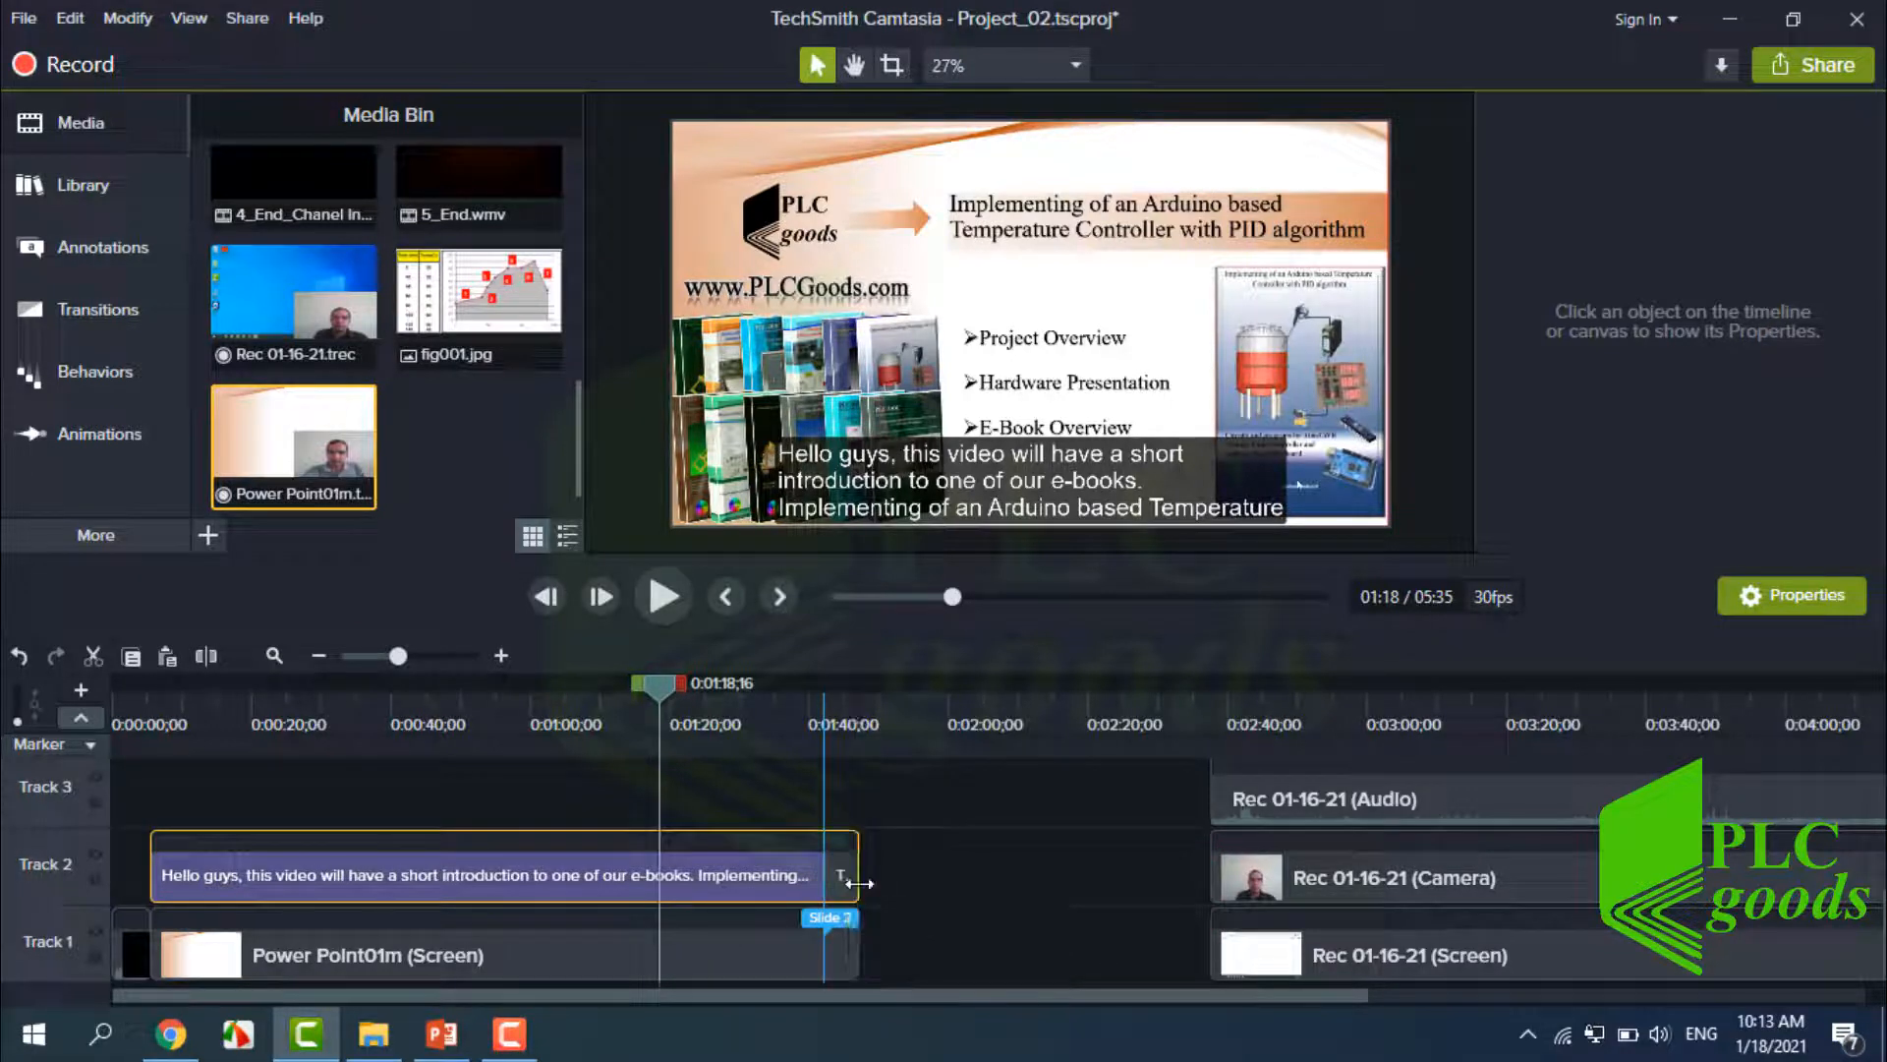
Play back the captioned slides, including the transition across the Slide 2 marker, to check the caption timing.
left_click(664, 602)
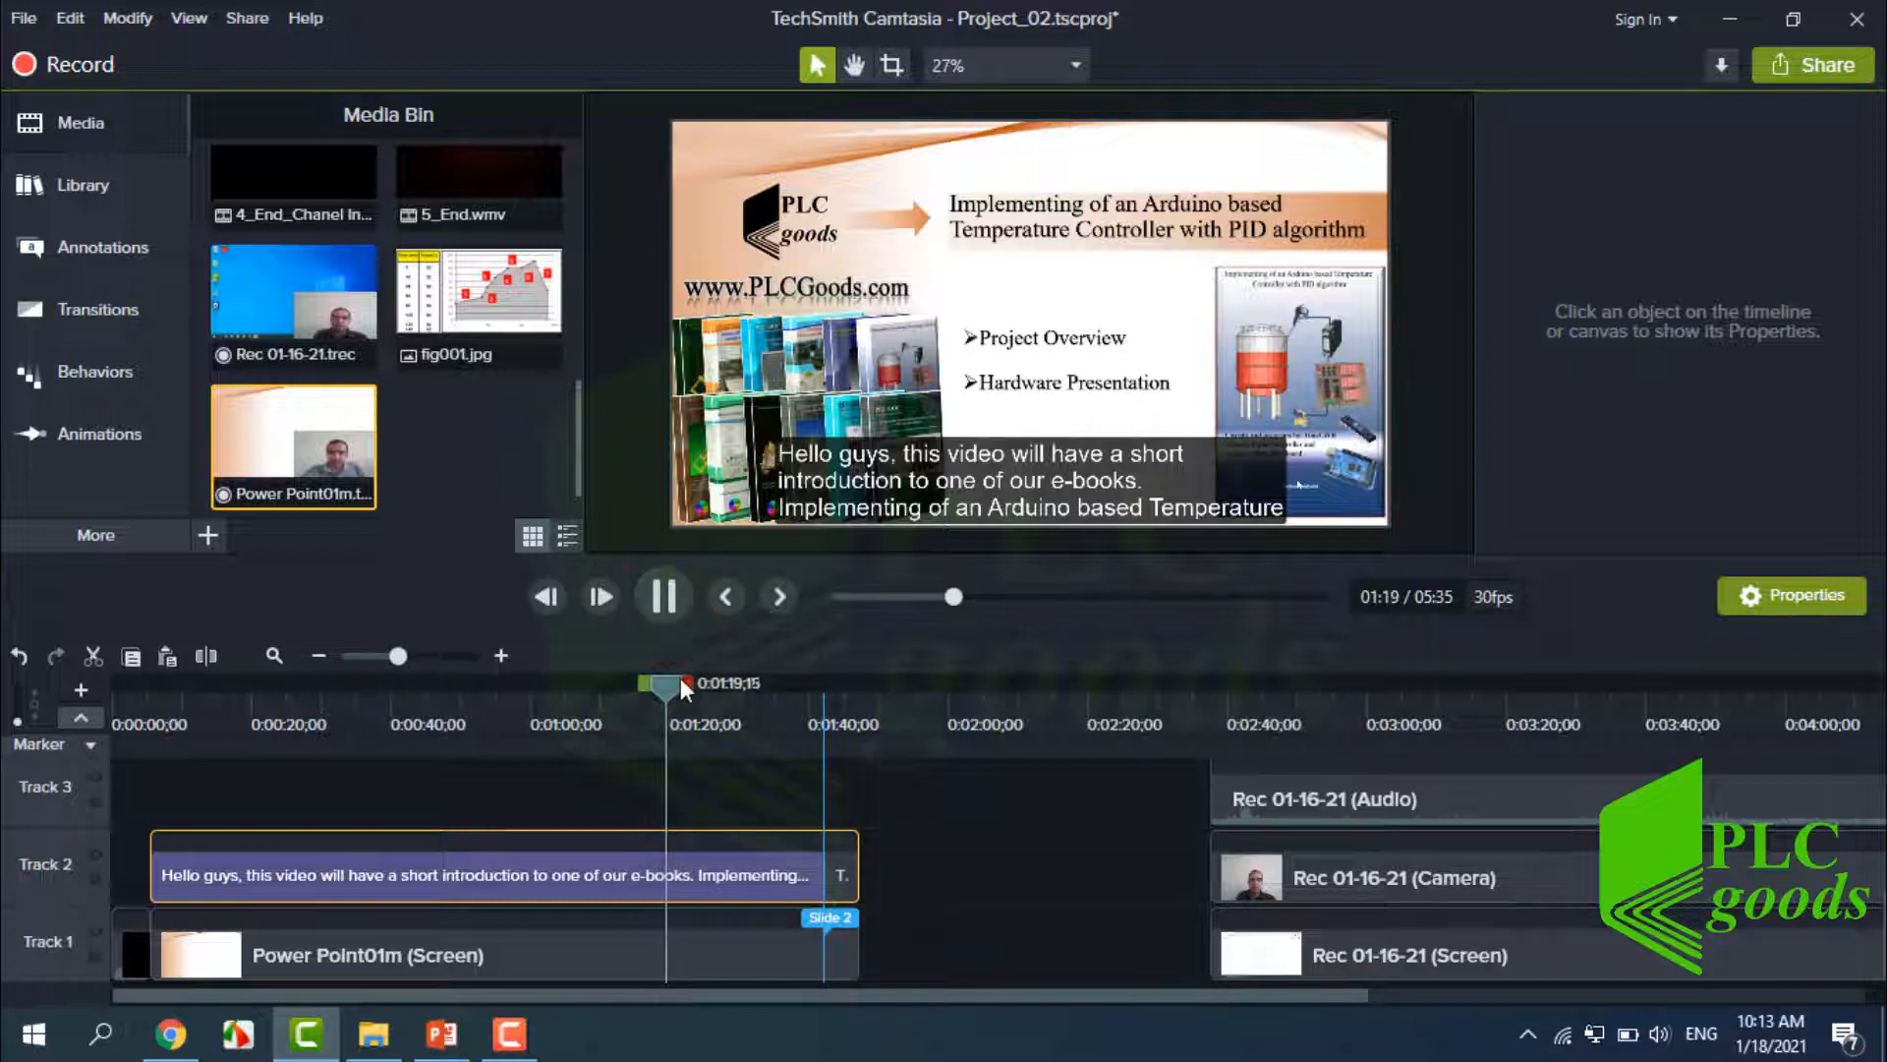
left_click_drag(720, 702, 808, 712)
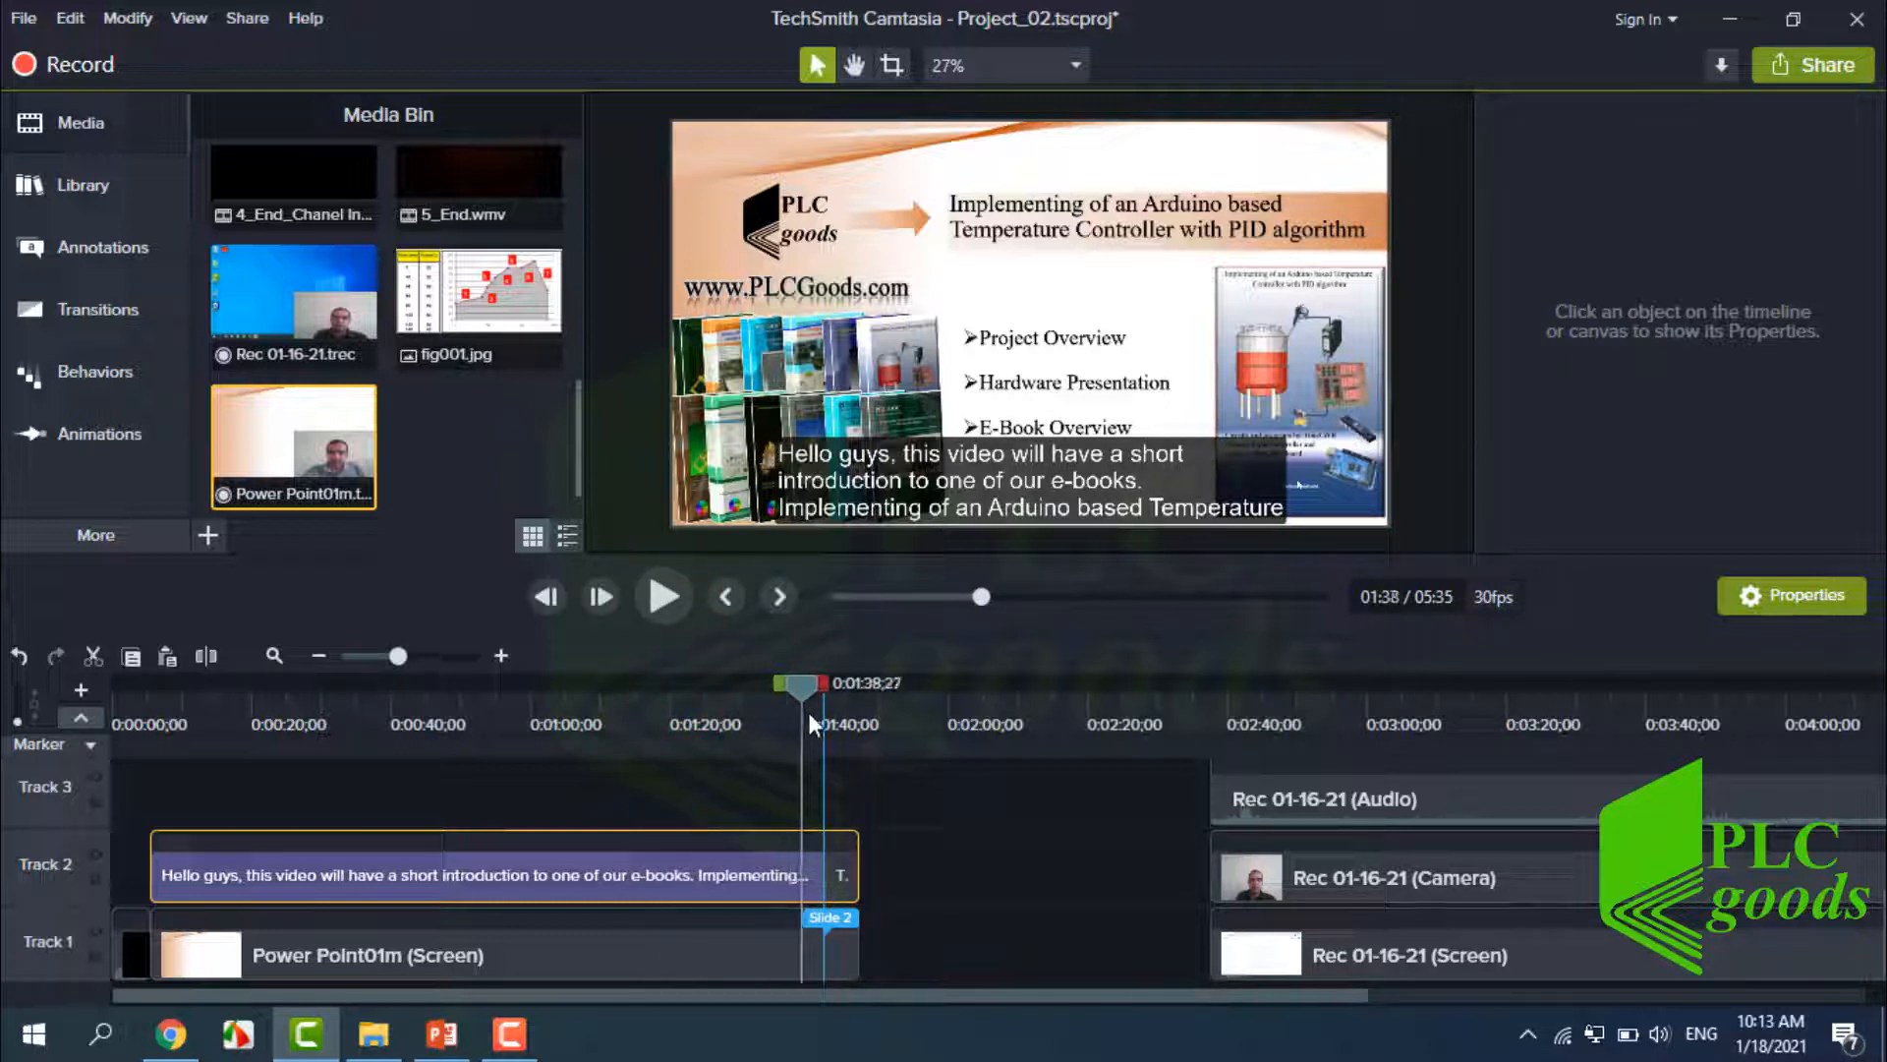
left_click(664, 590)
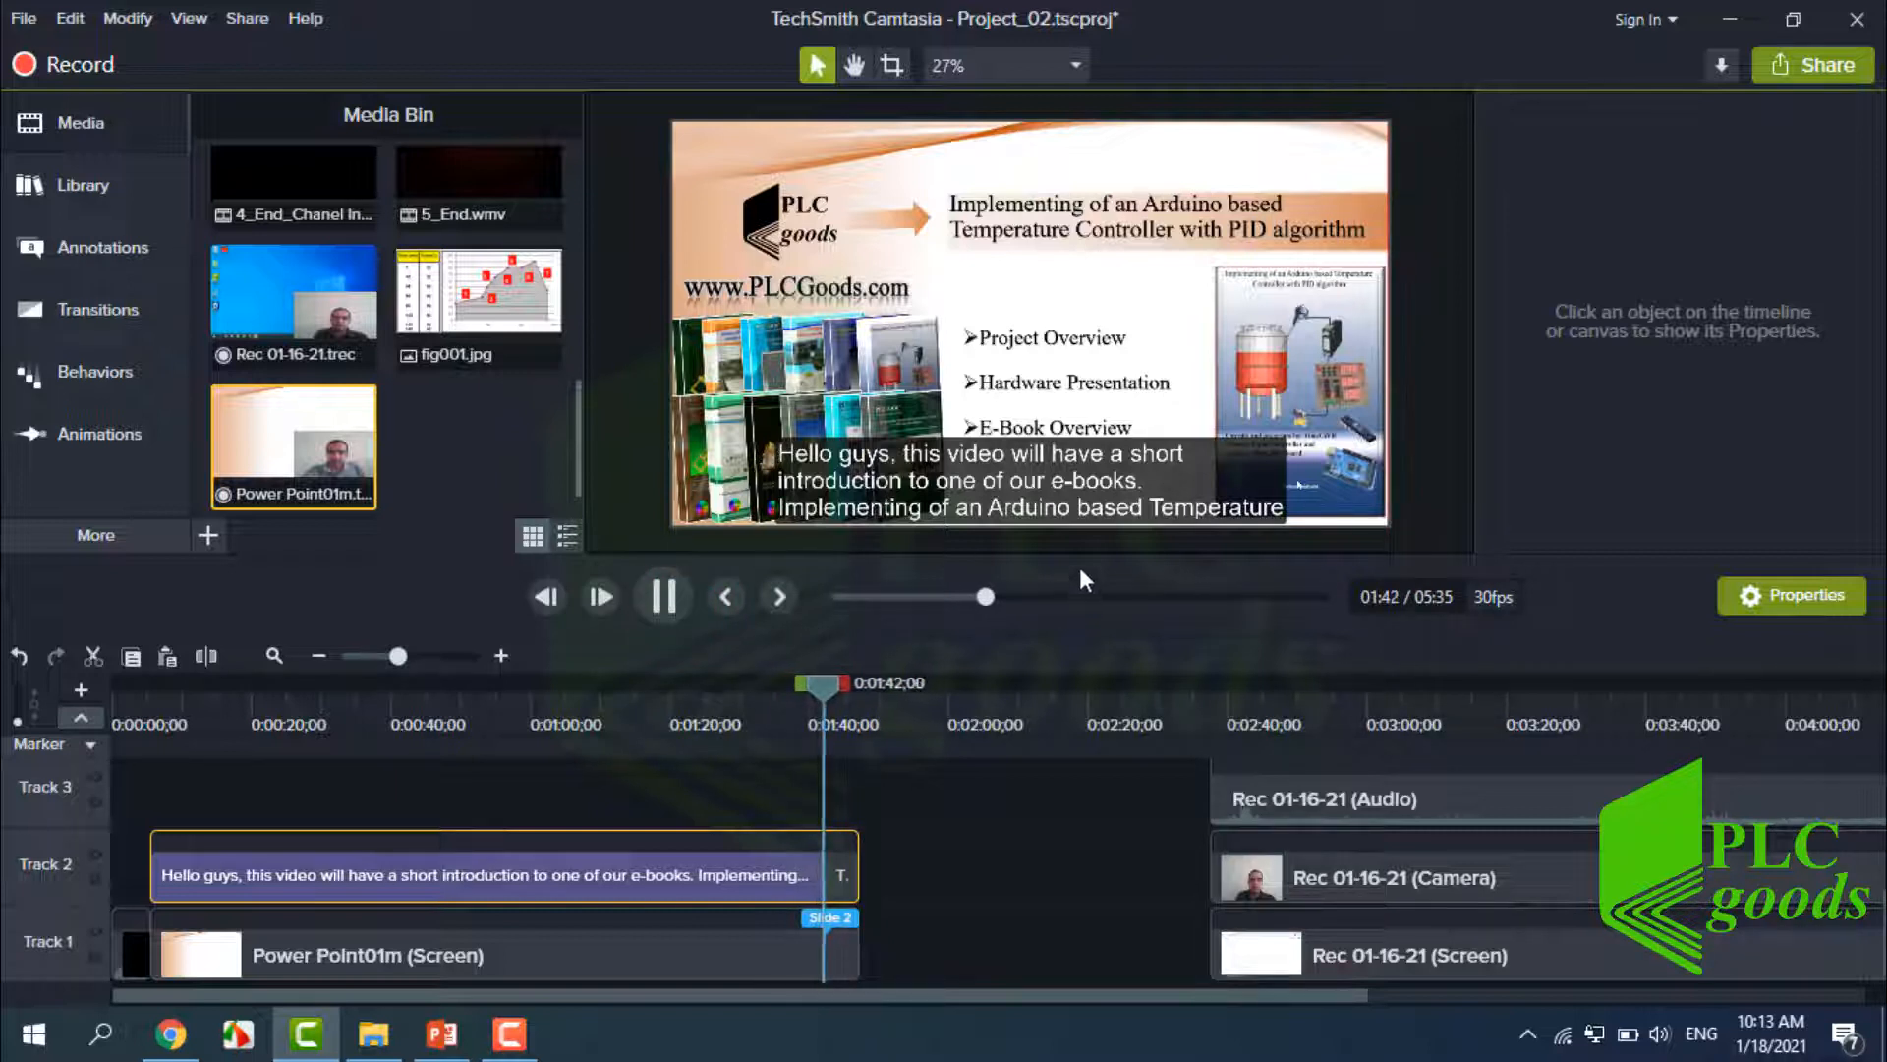
left_click(663, 604)
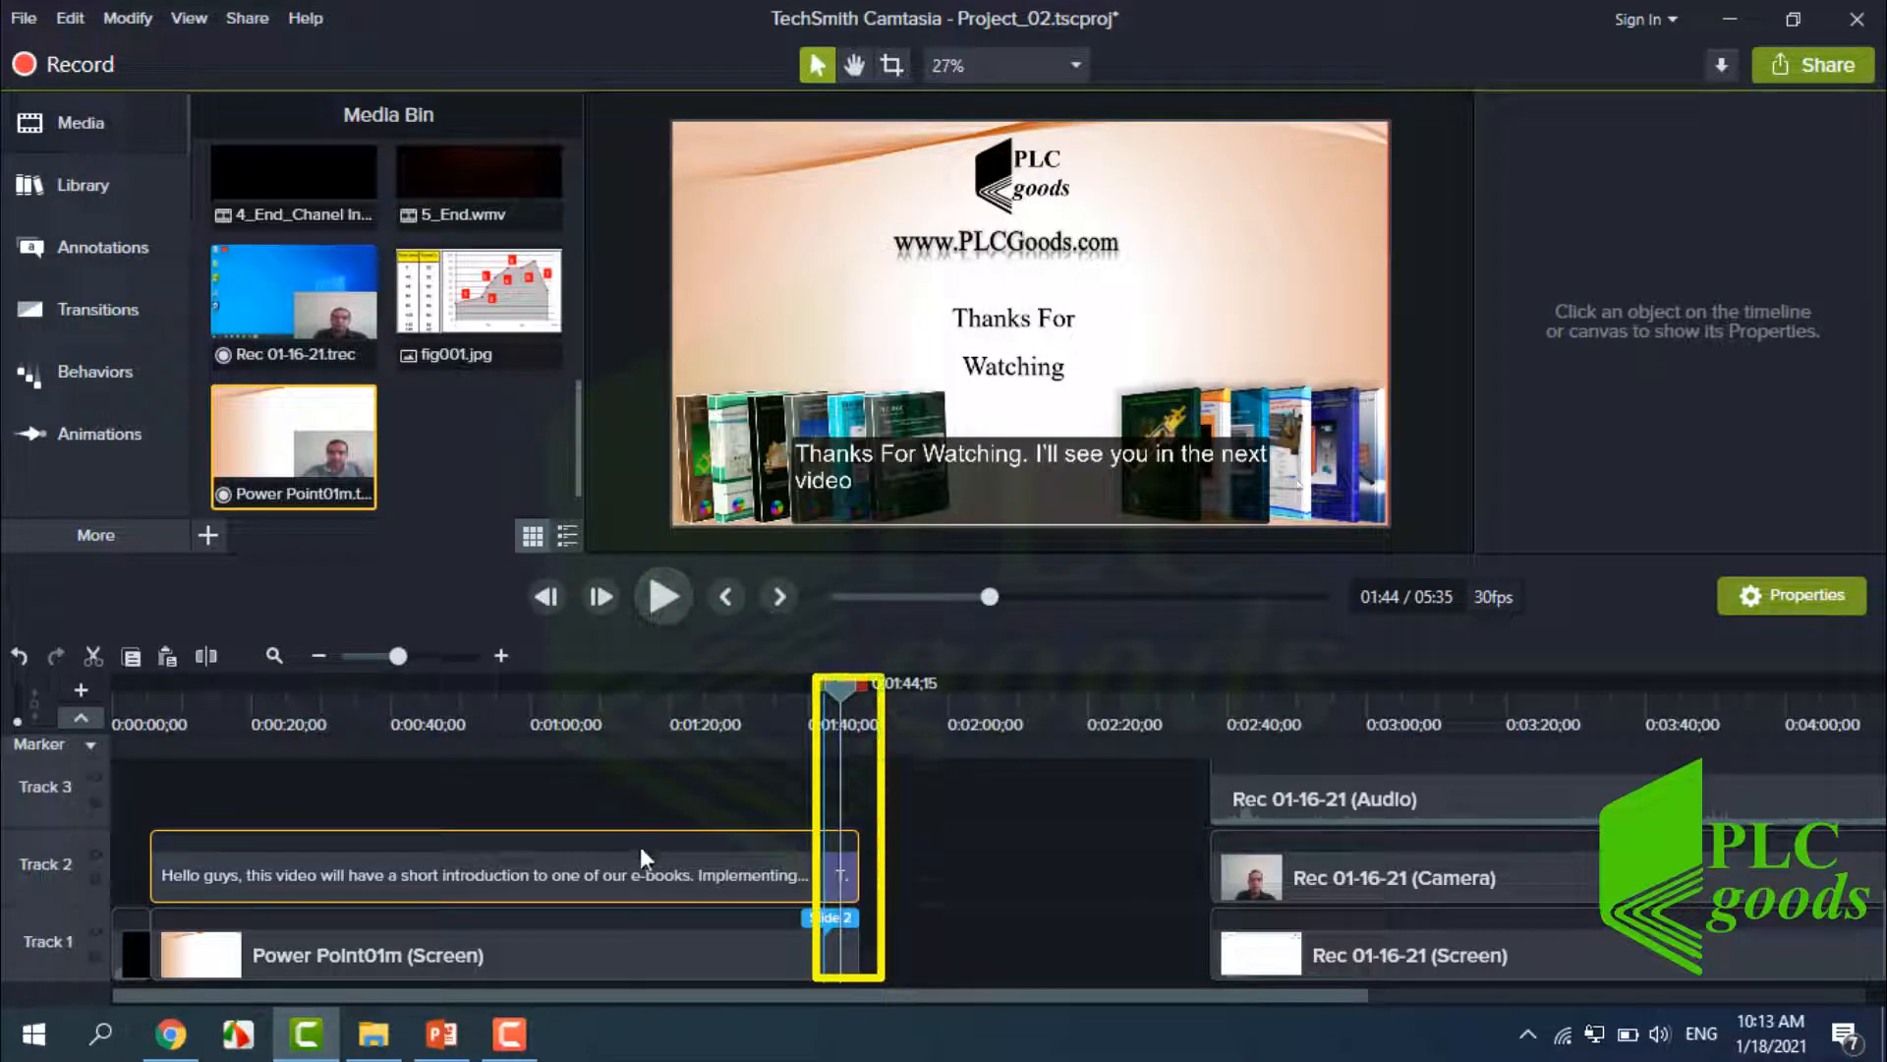
Split the Track 2 captions and the Power Point01m (Screen) clip at 0:01:42;01.
left_click_drag(835, 685, 808, 695)
left_click(822, 686)
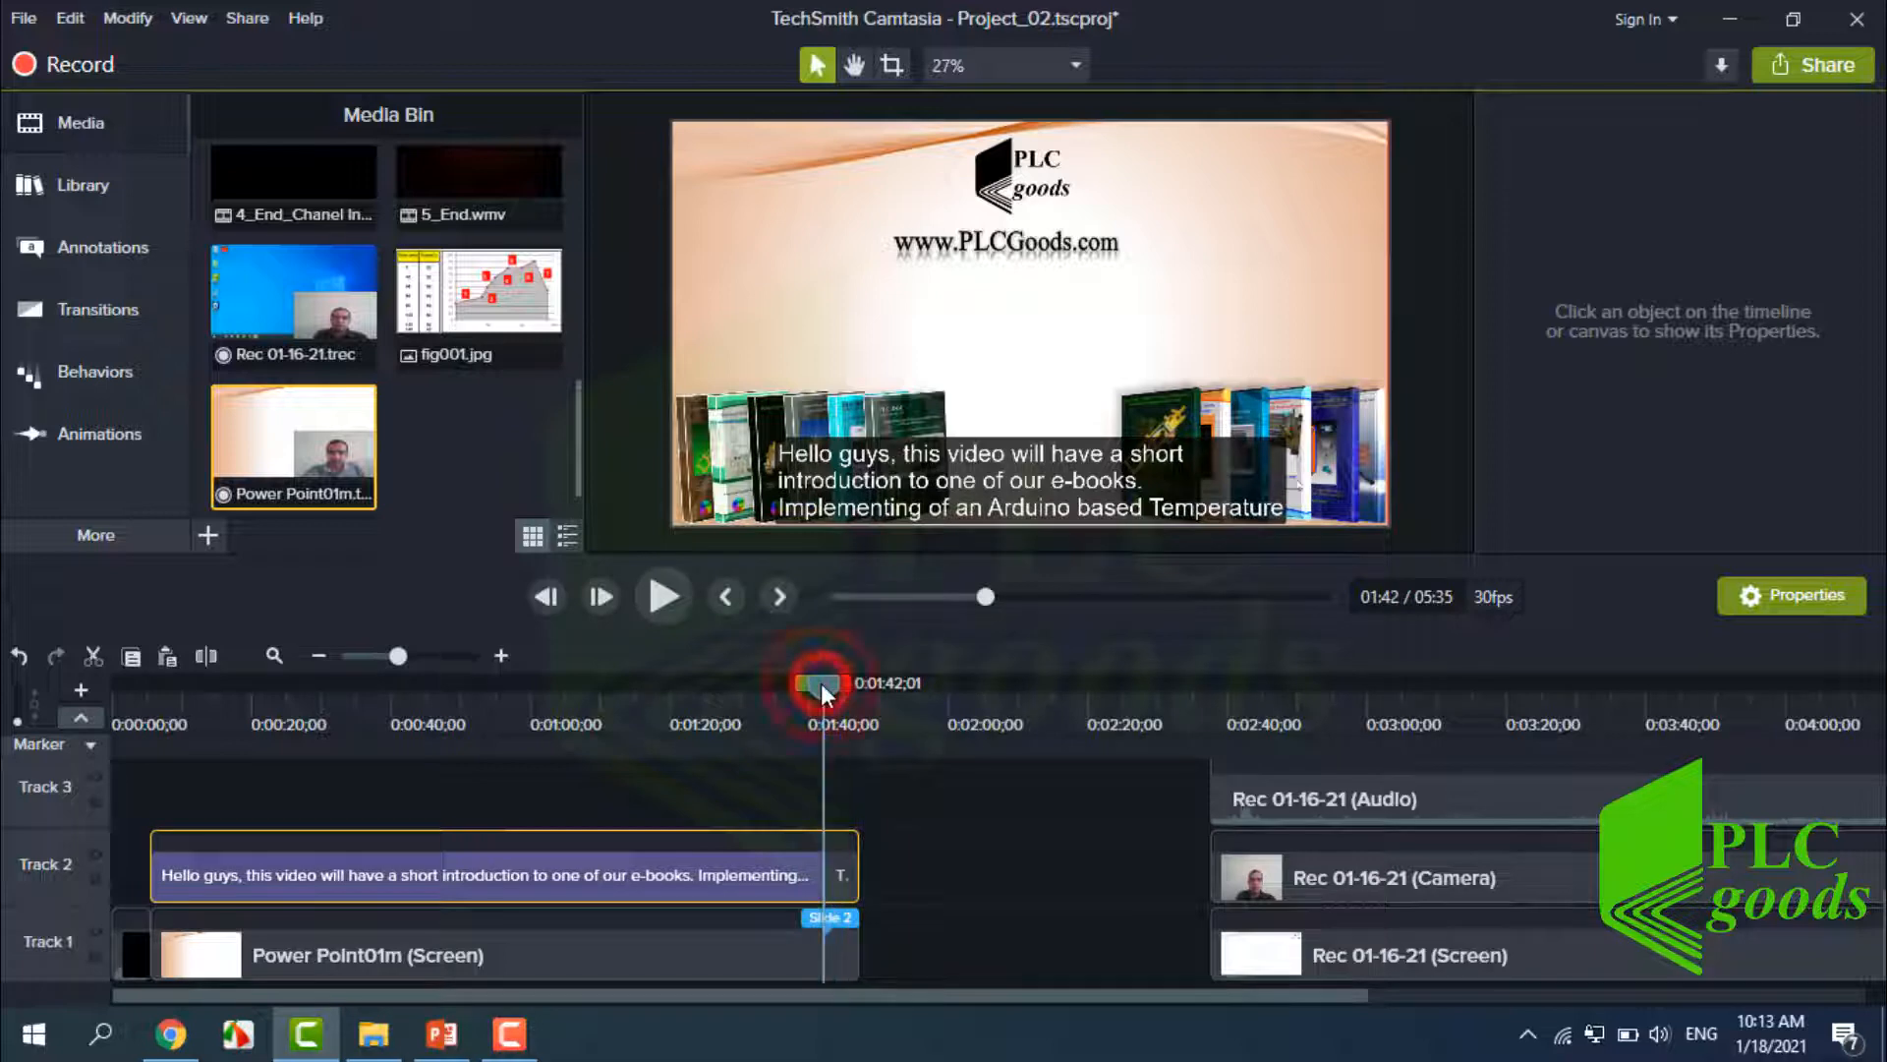
left_click_drag(905, 815, 839, 960)
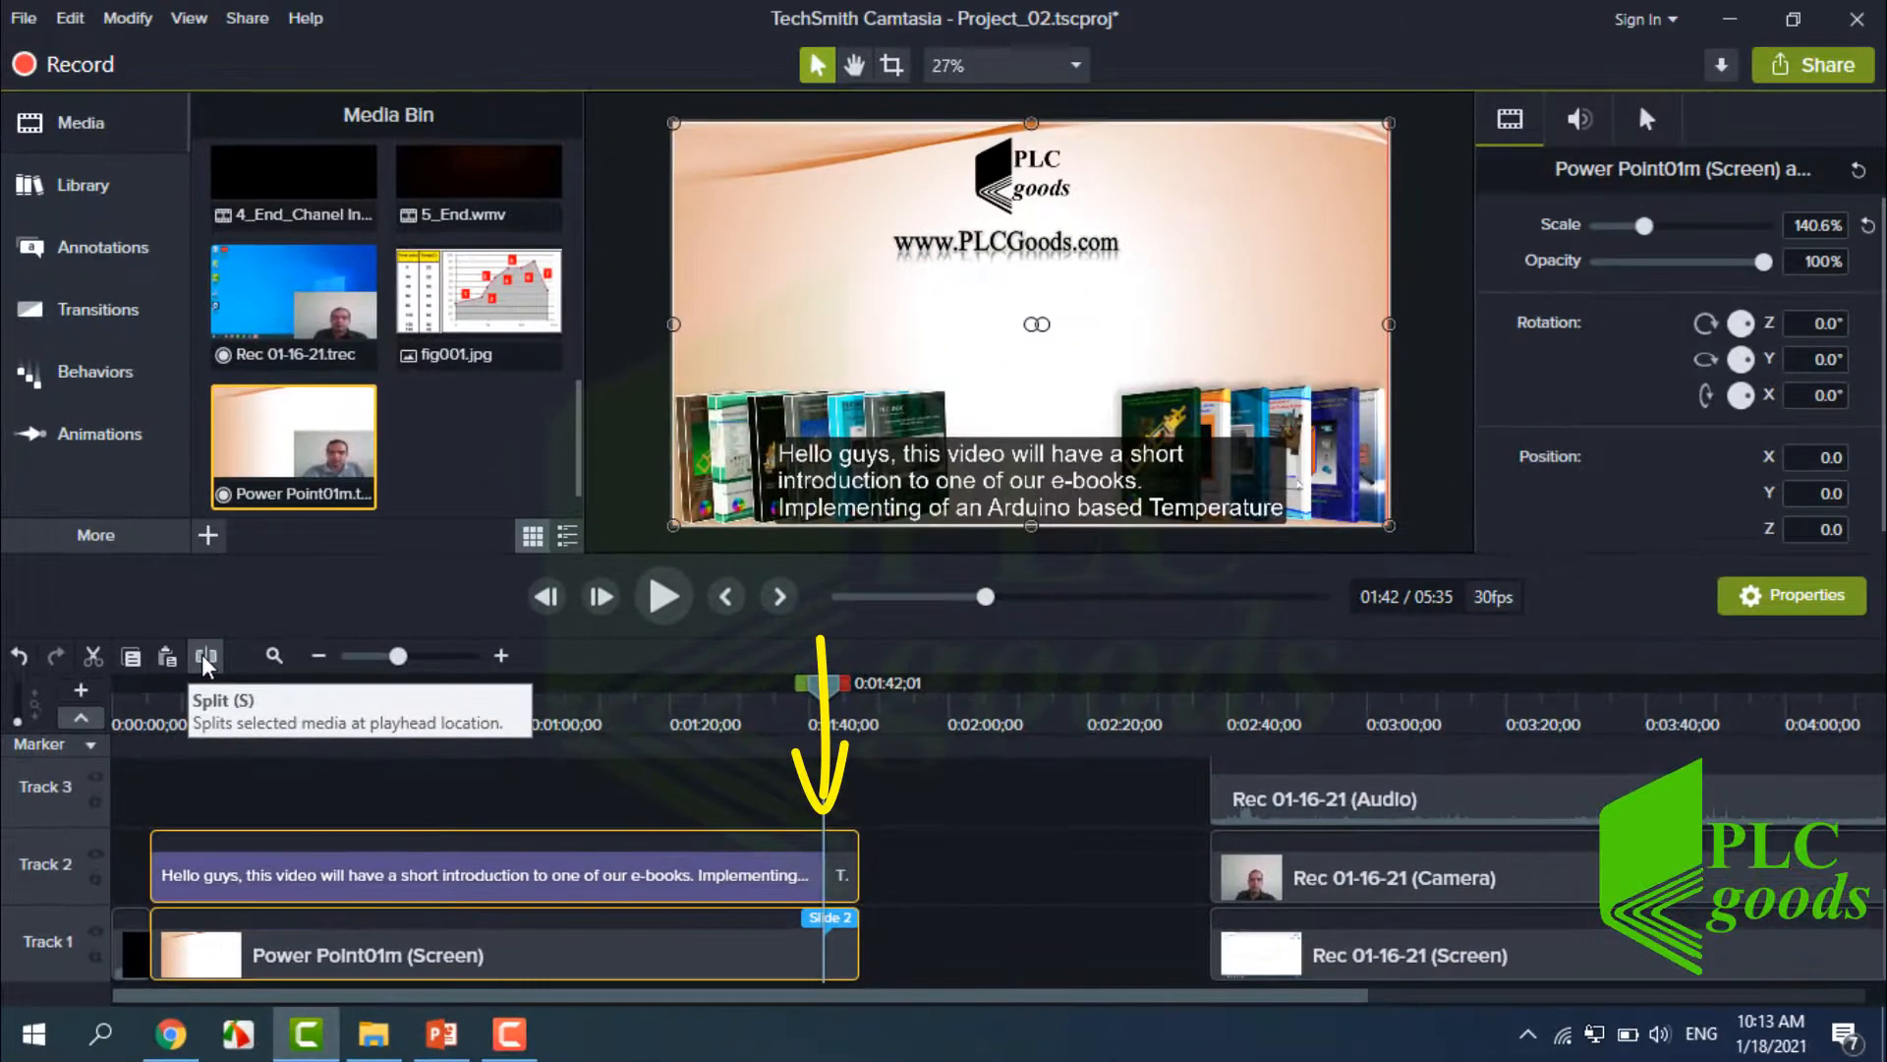
left_click(203, 657)
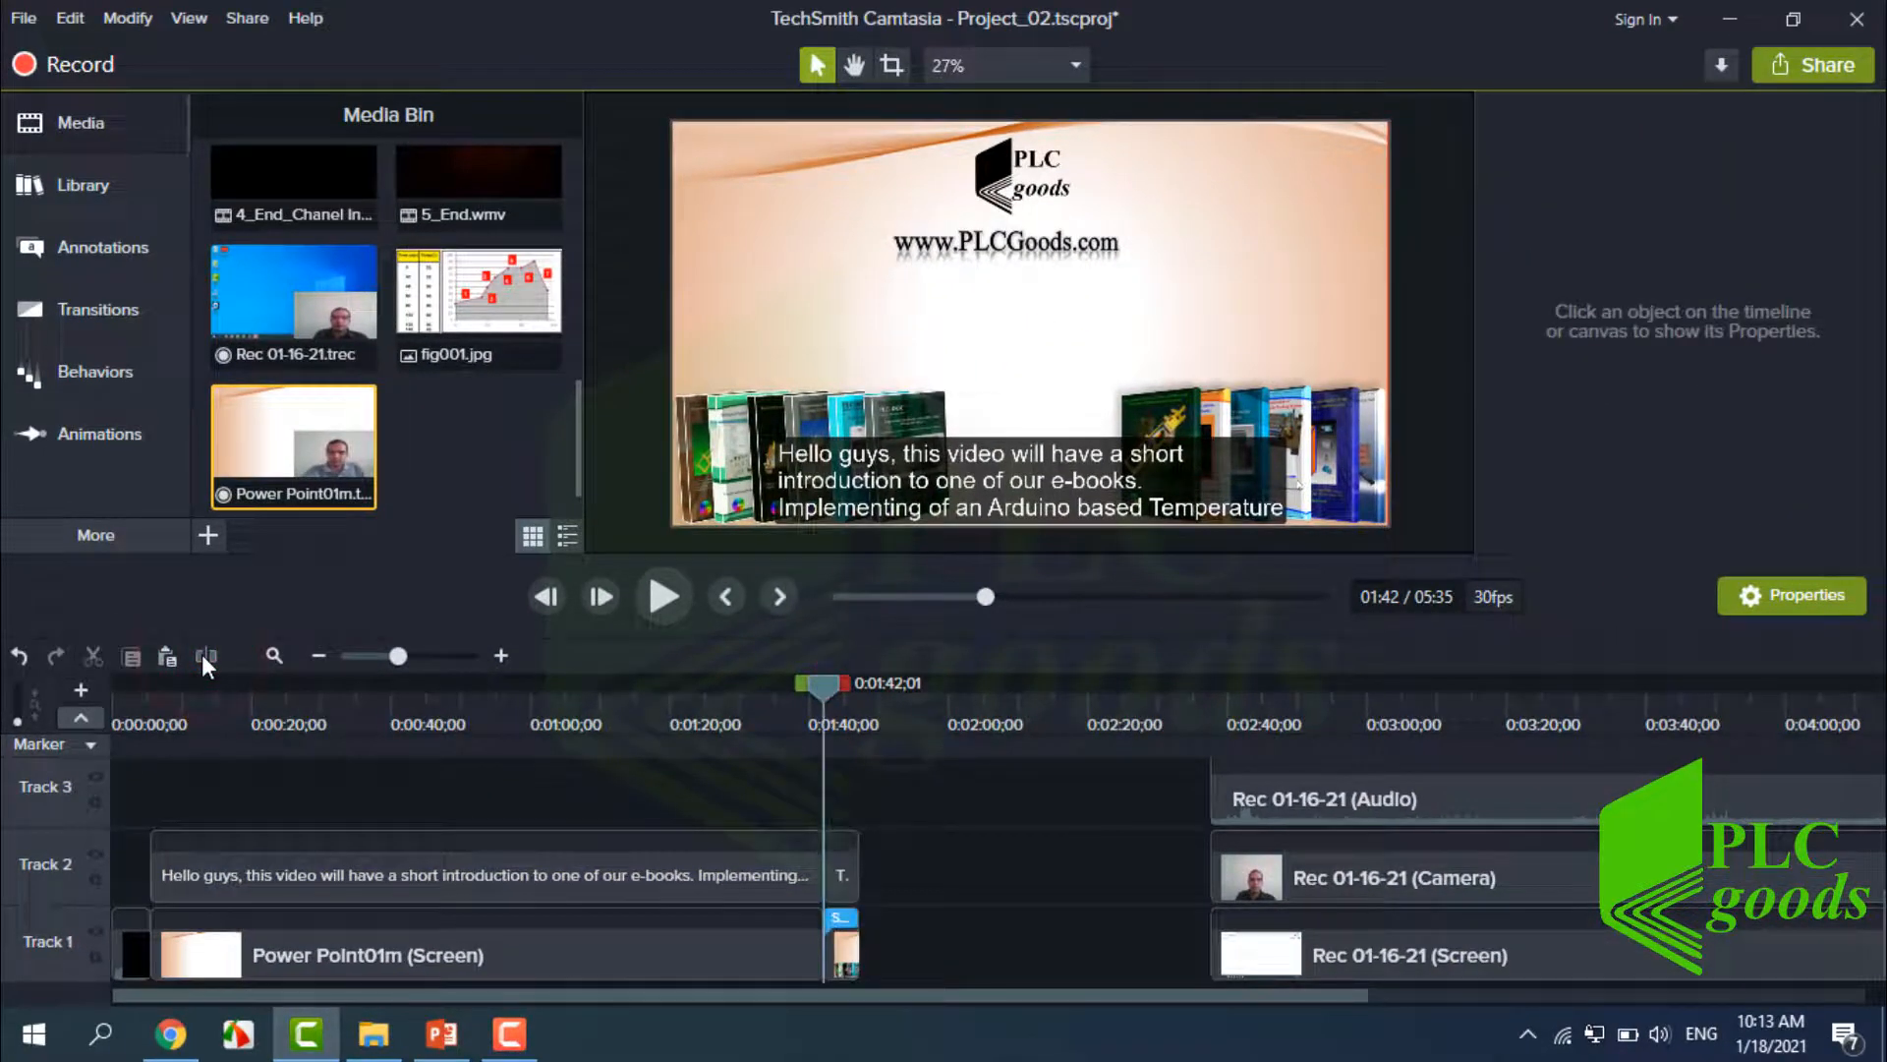
Delete the short end pieces after the split on Tracks 1 and 2, and try undoing and redoing the deletion.
left_click_drag(864, 904, 842, 932)
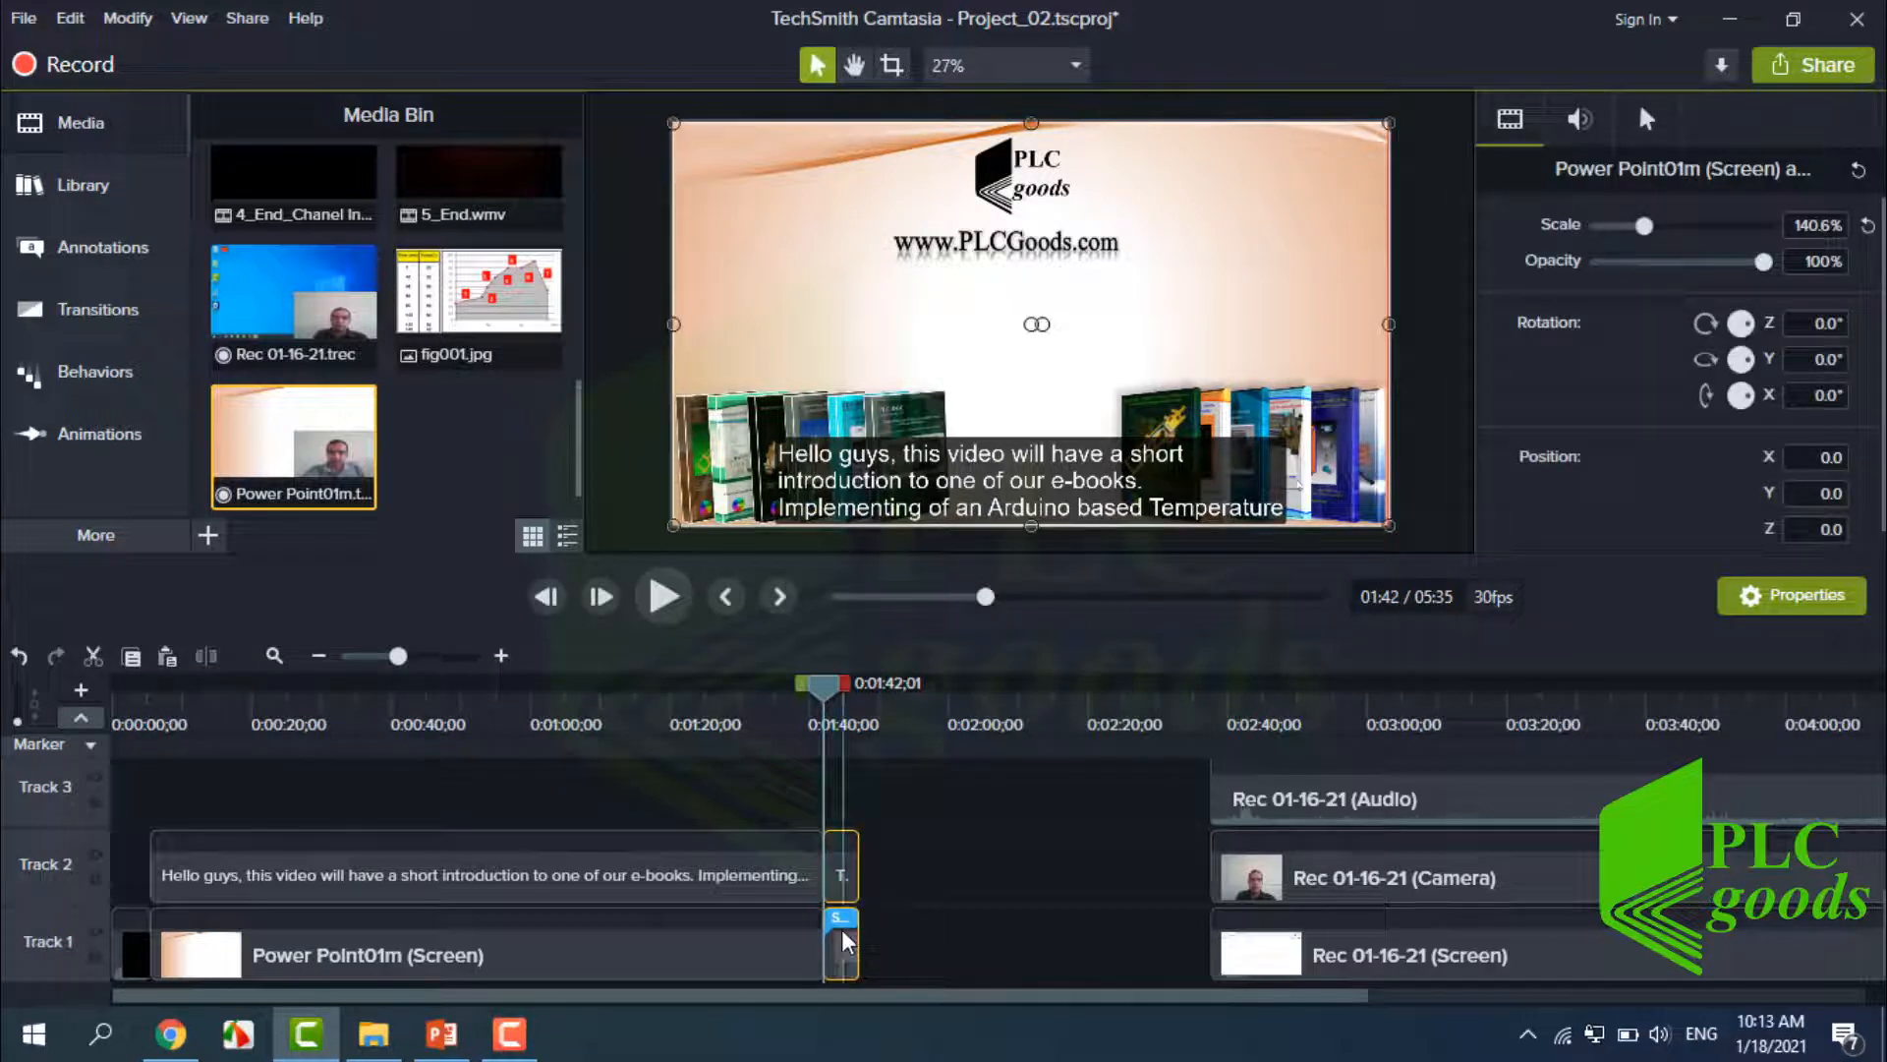
key("Delete")
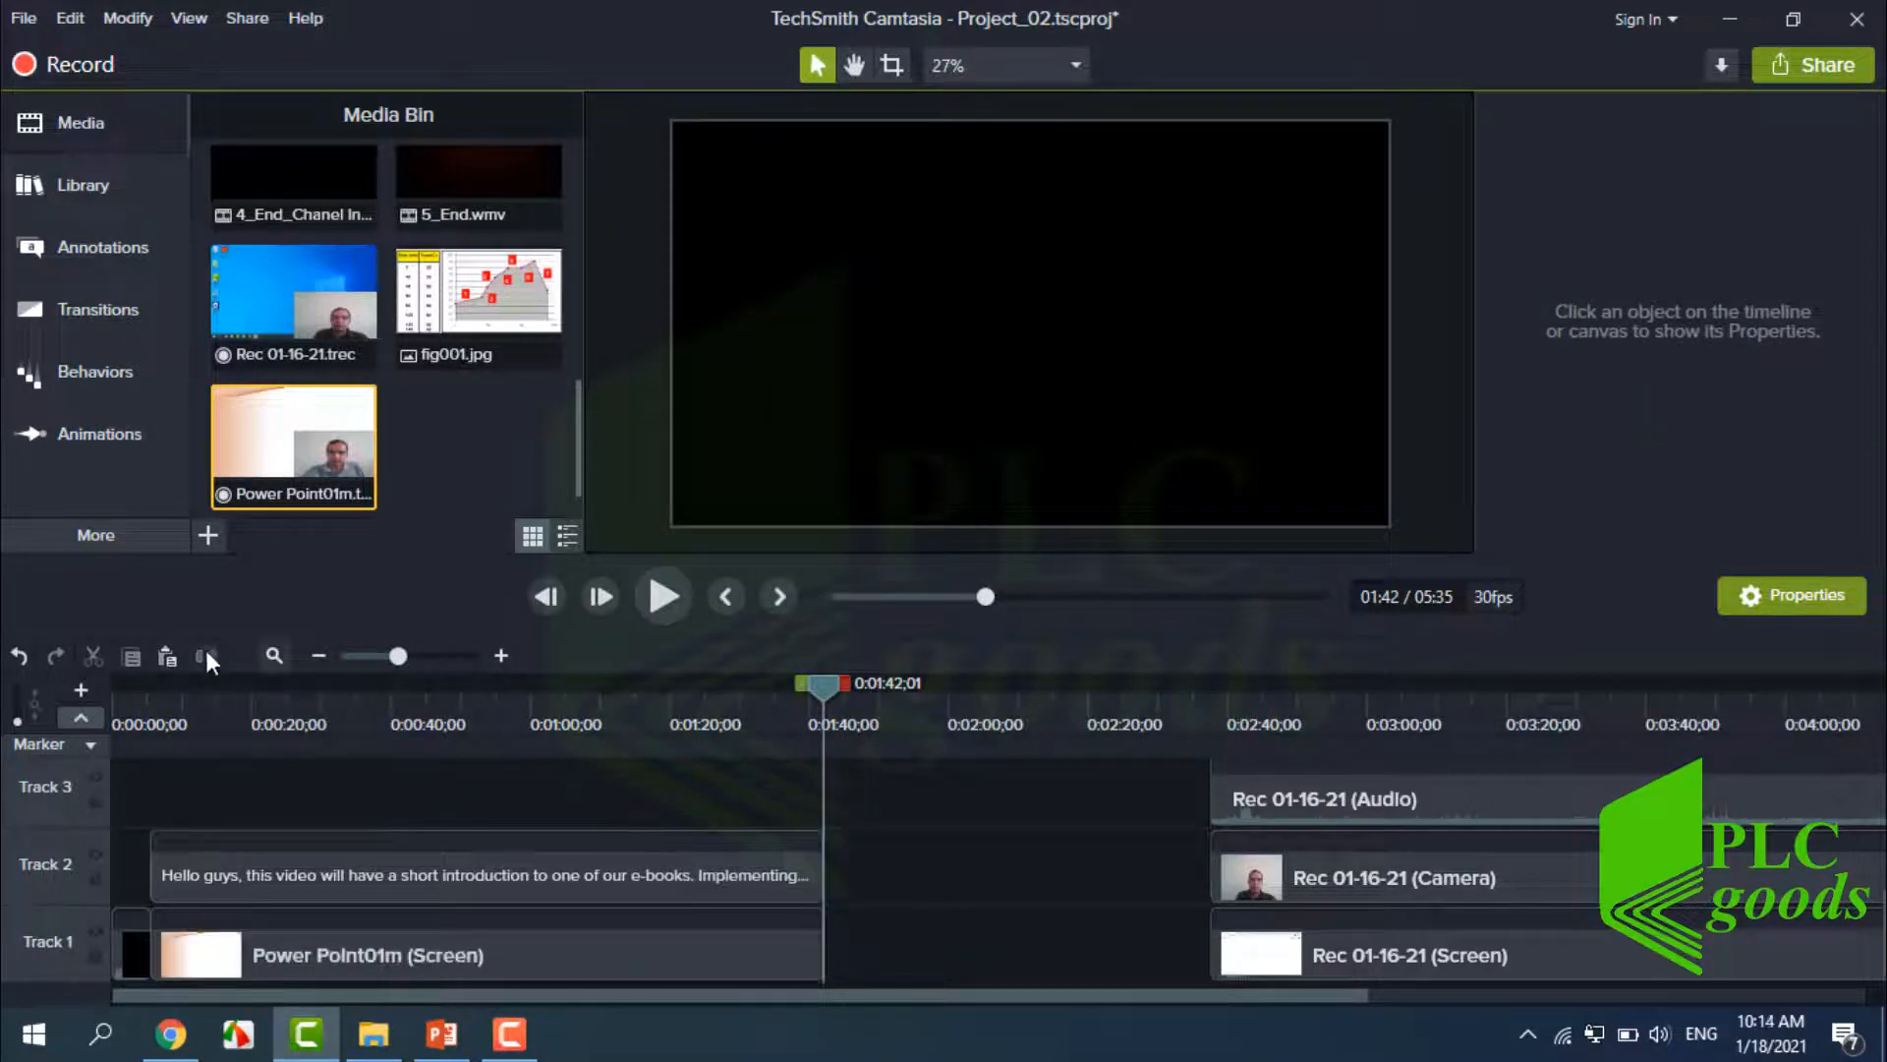
left_click(32, 652)
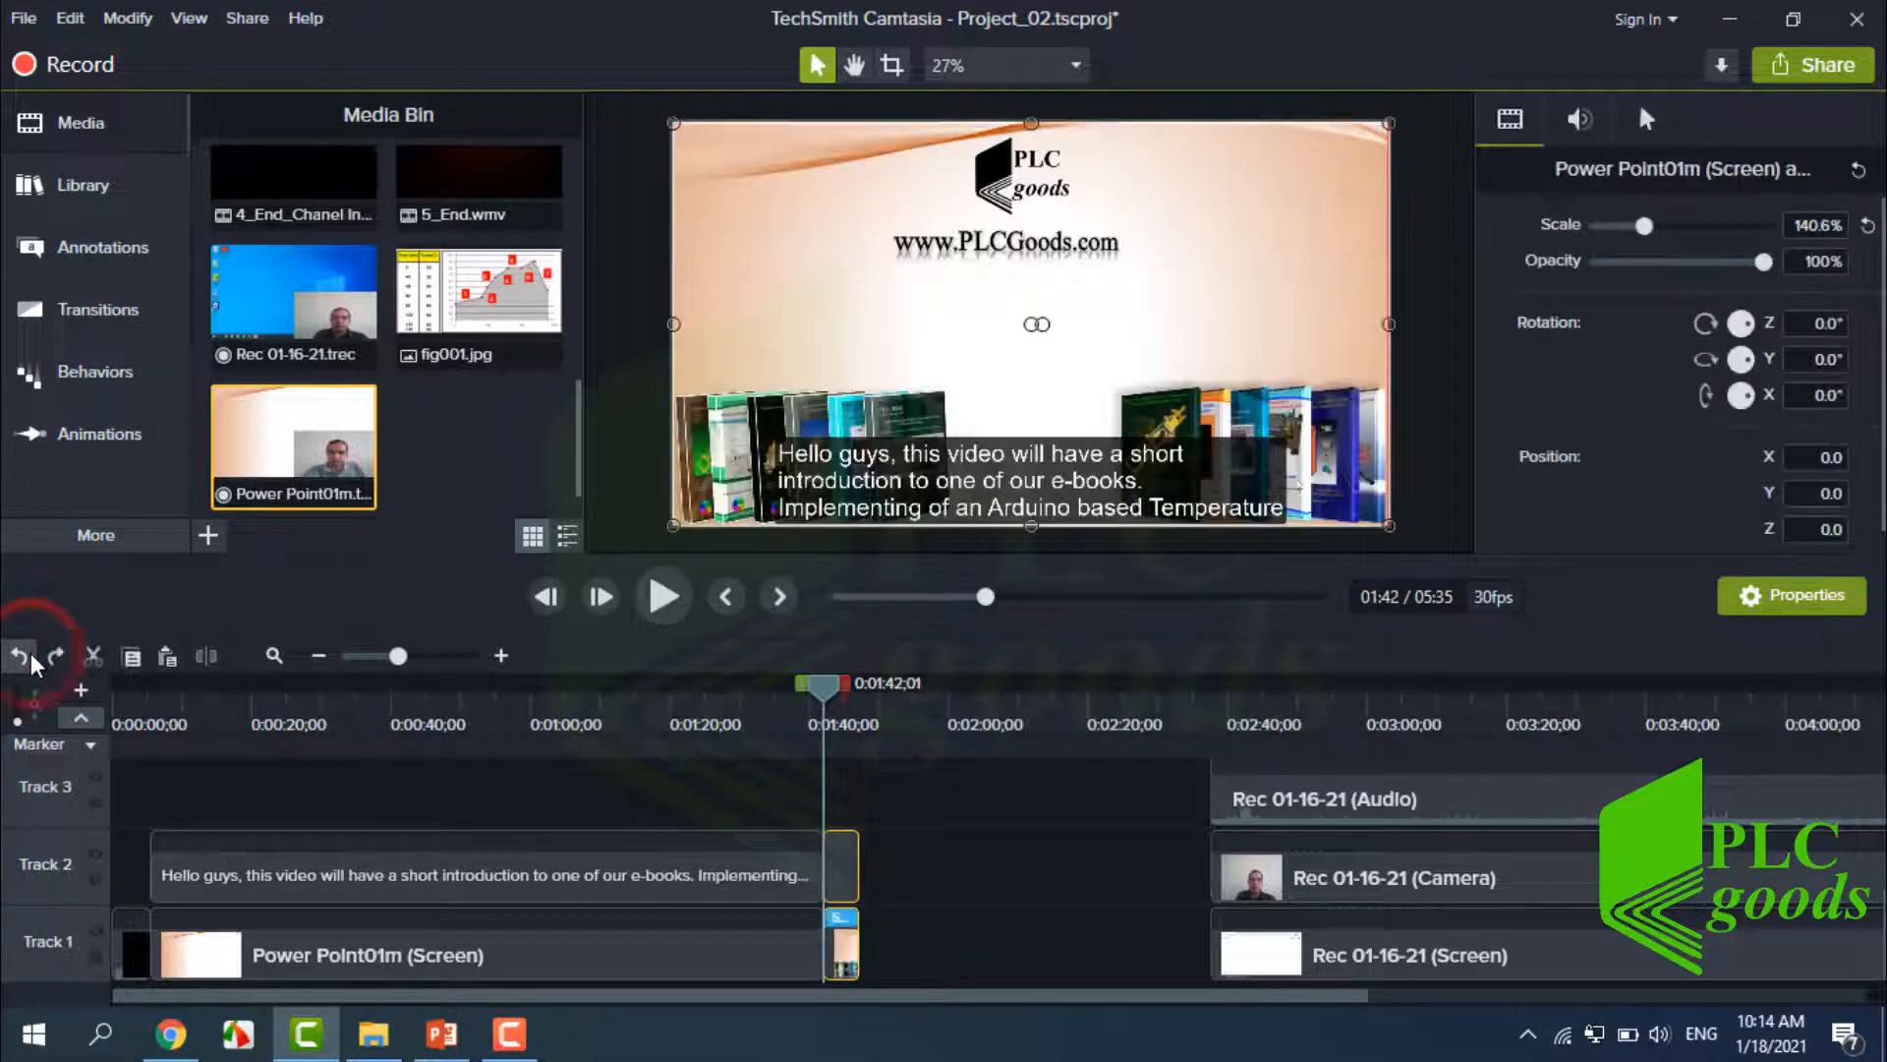
left_click(56, 652)
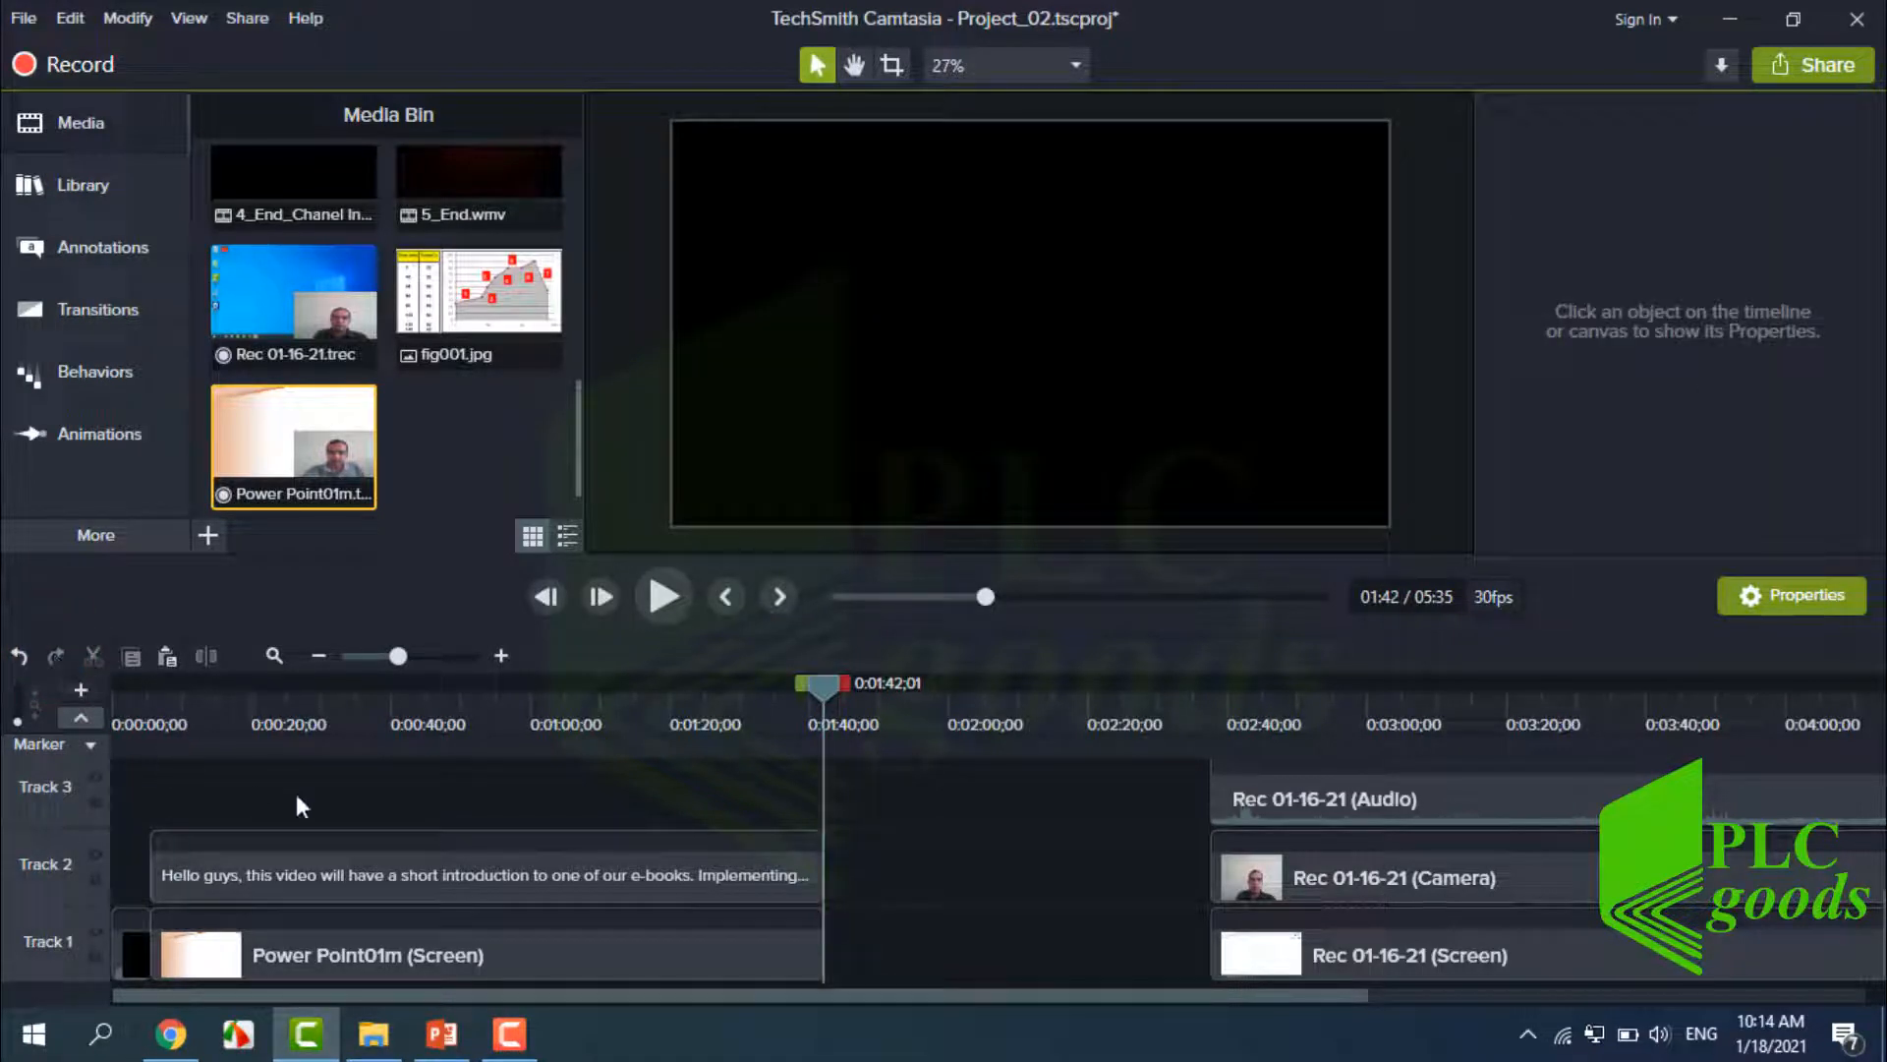
Extend the end of the Power Point01m (Screen) clip on Track 1 to a duration of 00:01:52;00.
left_click_drag(819, 966, 930, 965)
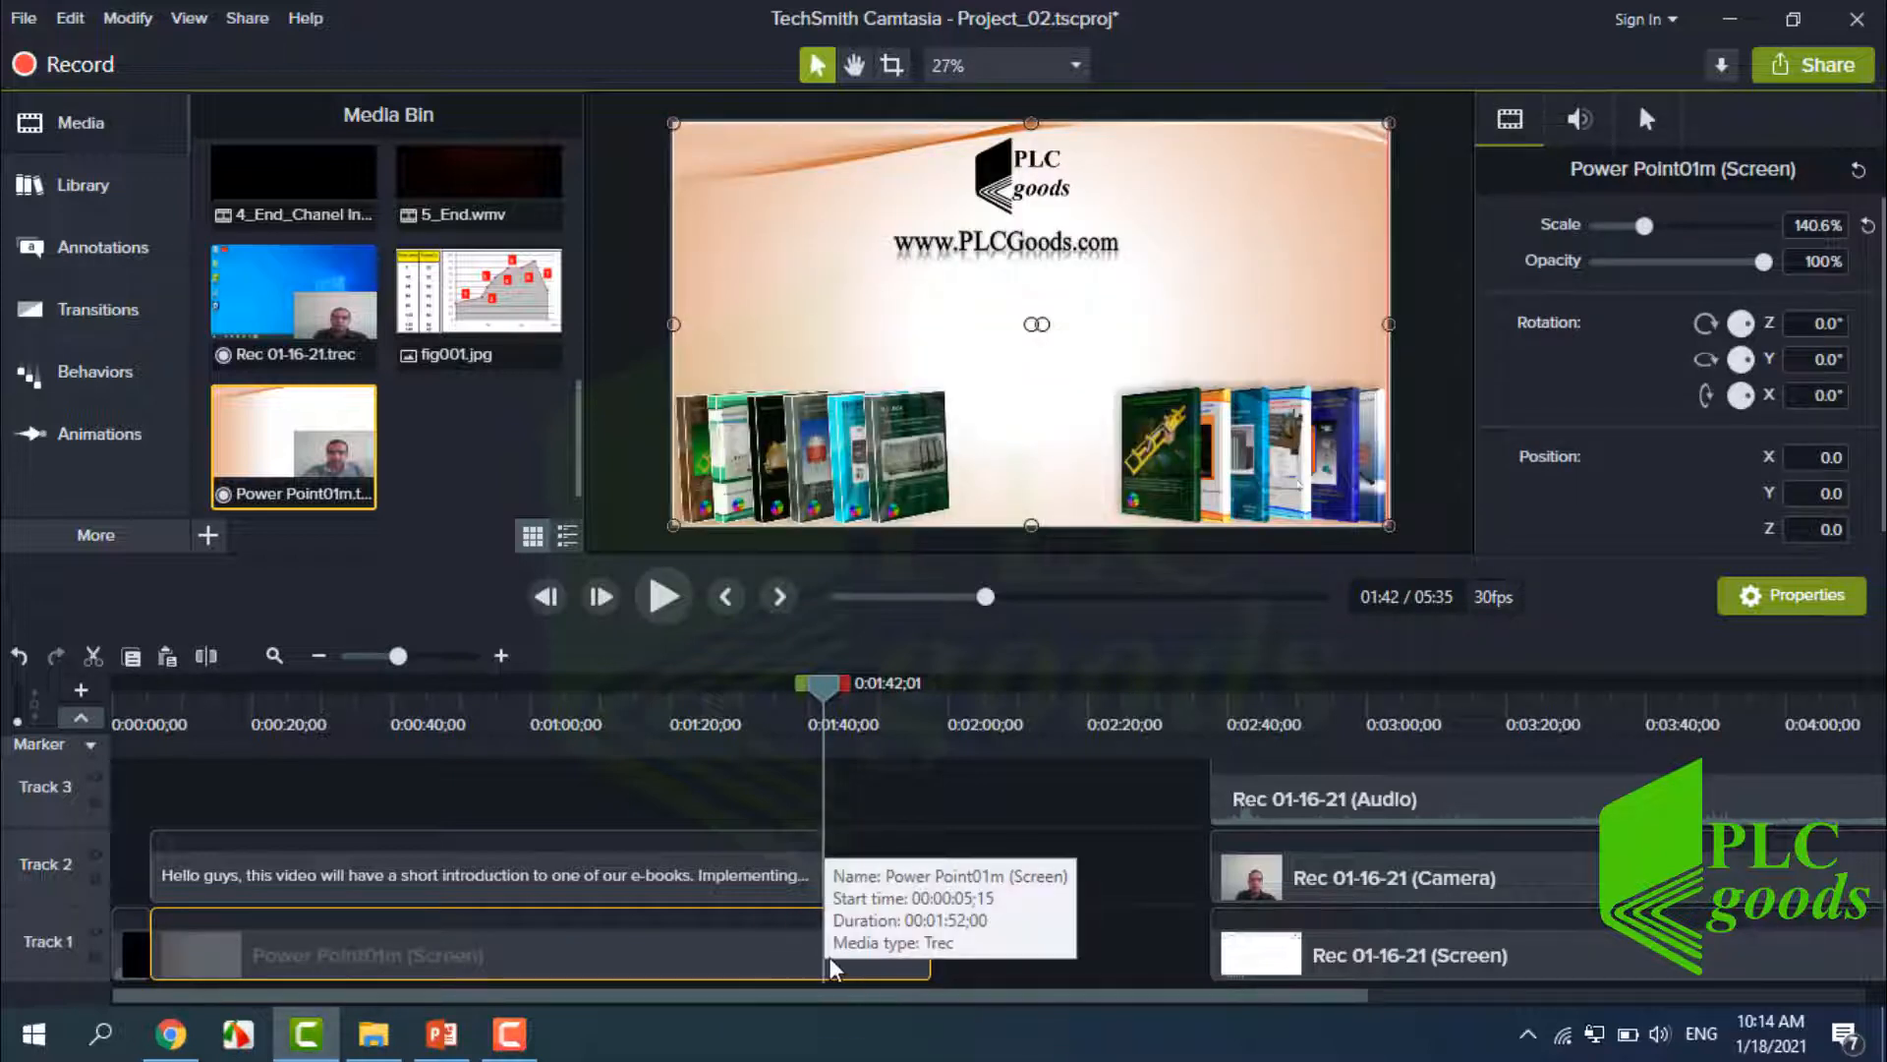
Undo the last extension of the Power Point01m (Screen) clip and select the Track 2 captions.
left_click_drag(824, 678, 824, 758)
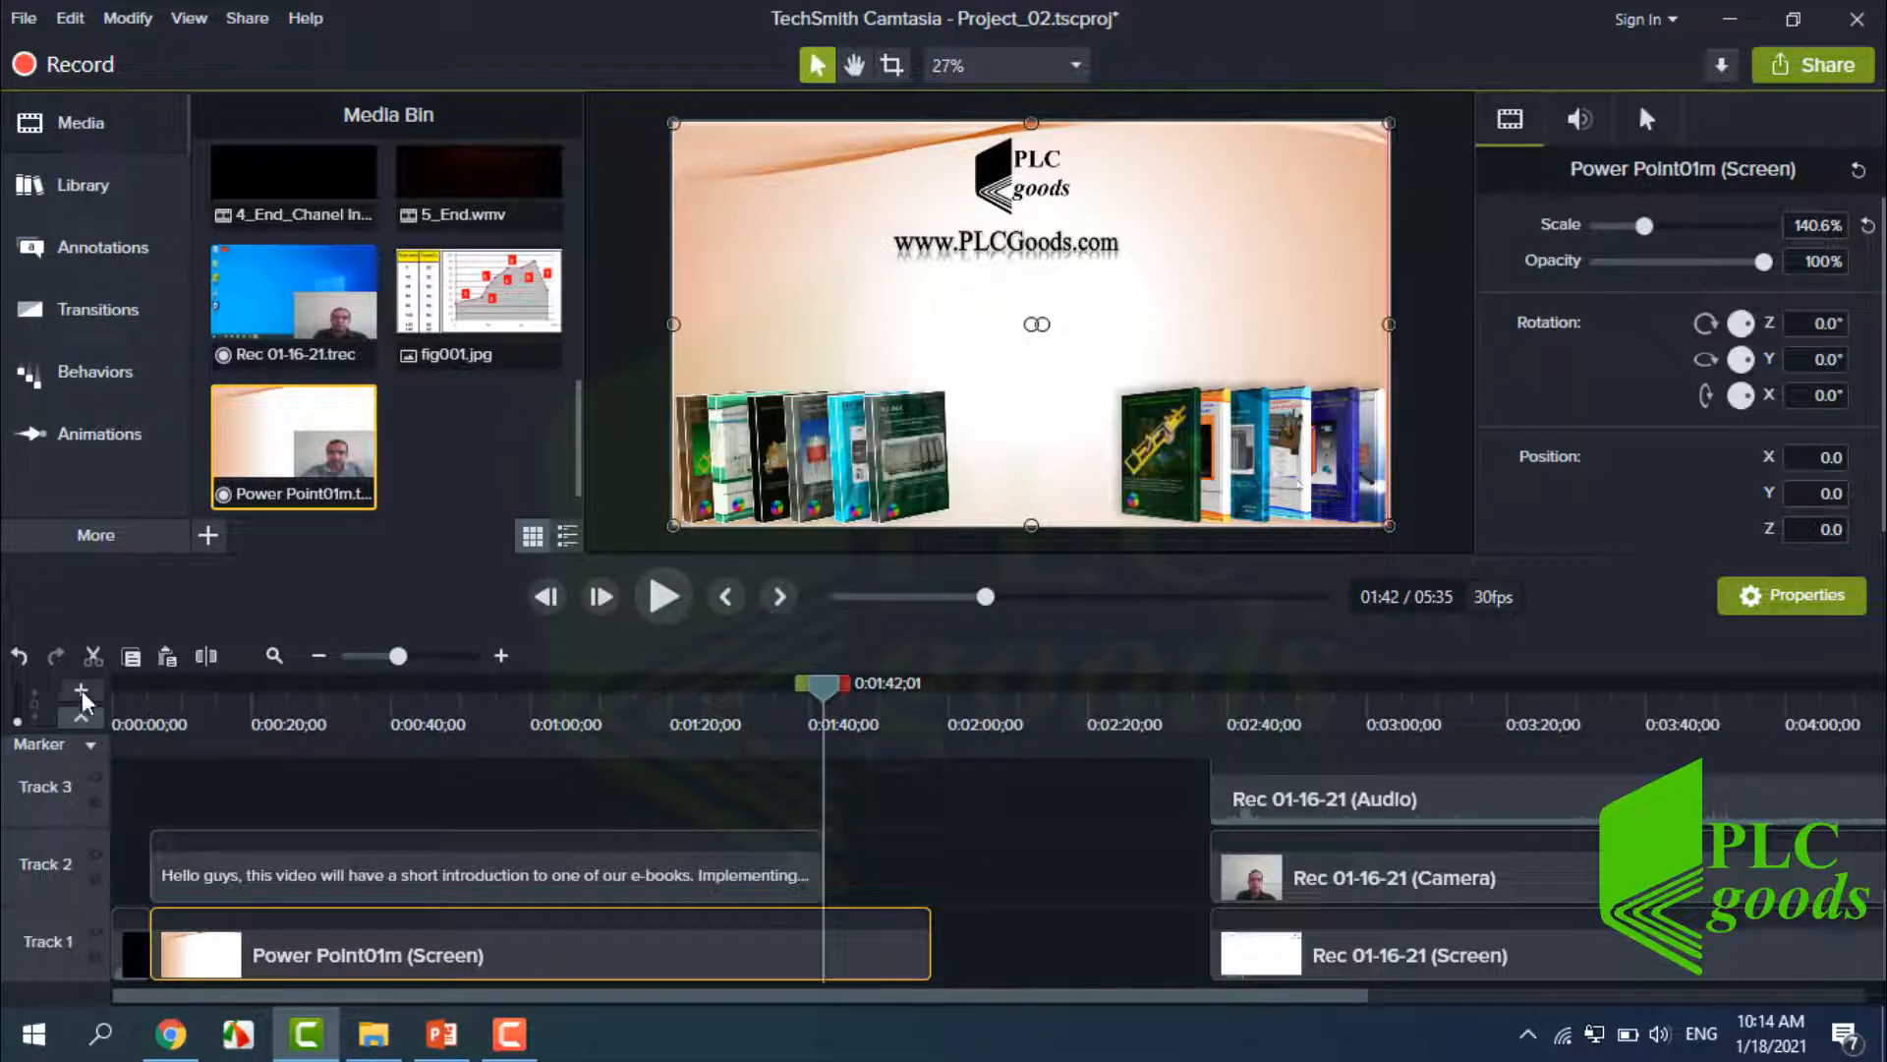
left_click(24, 656)
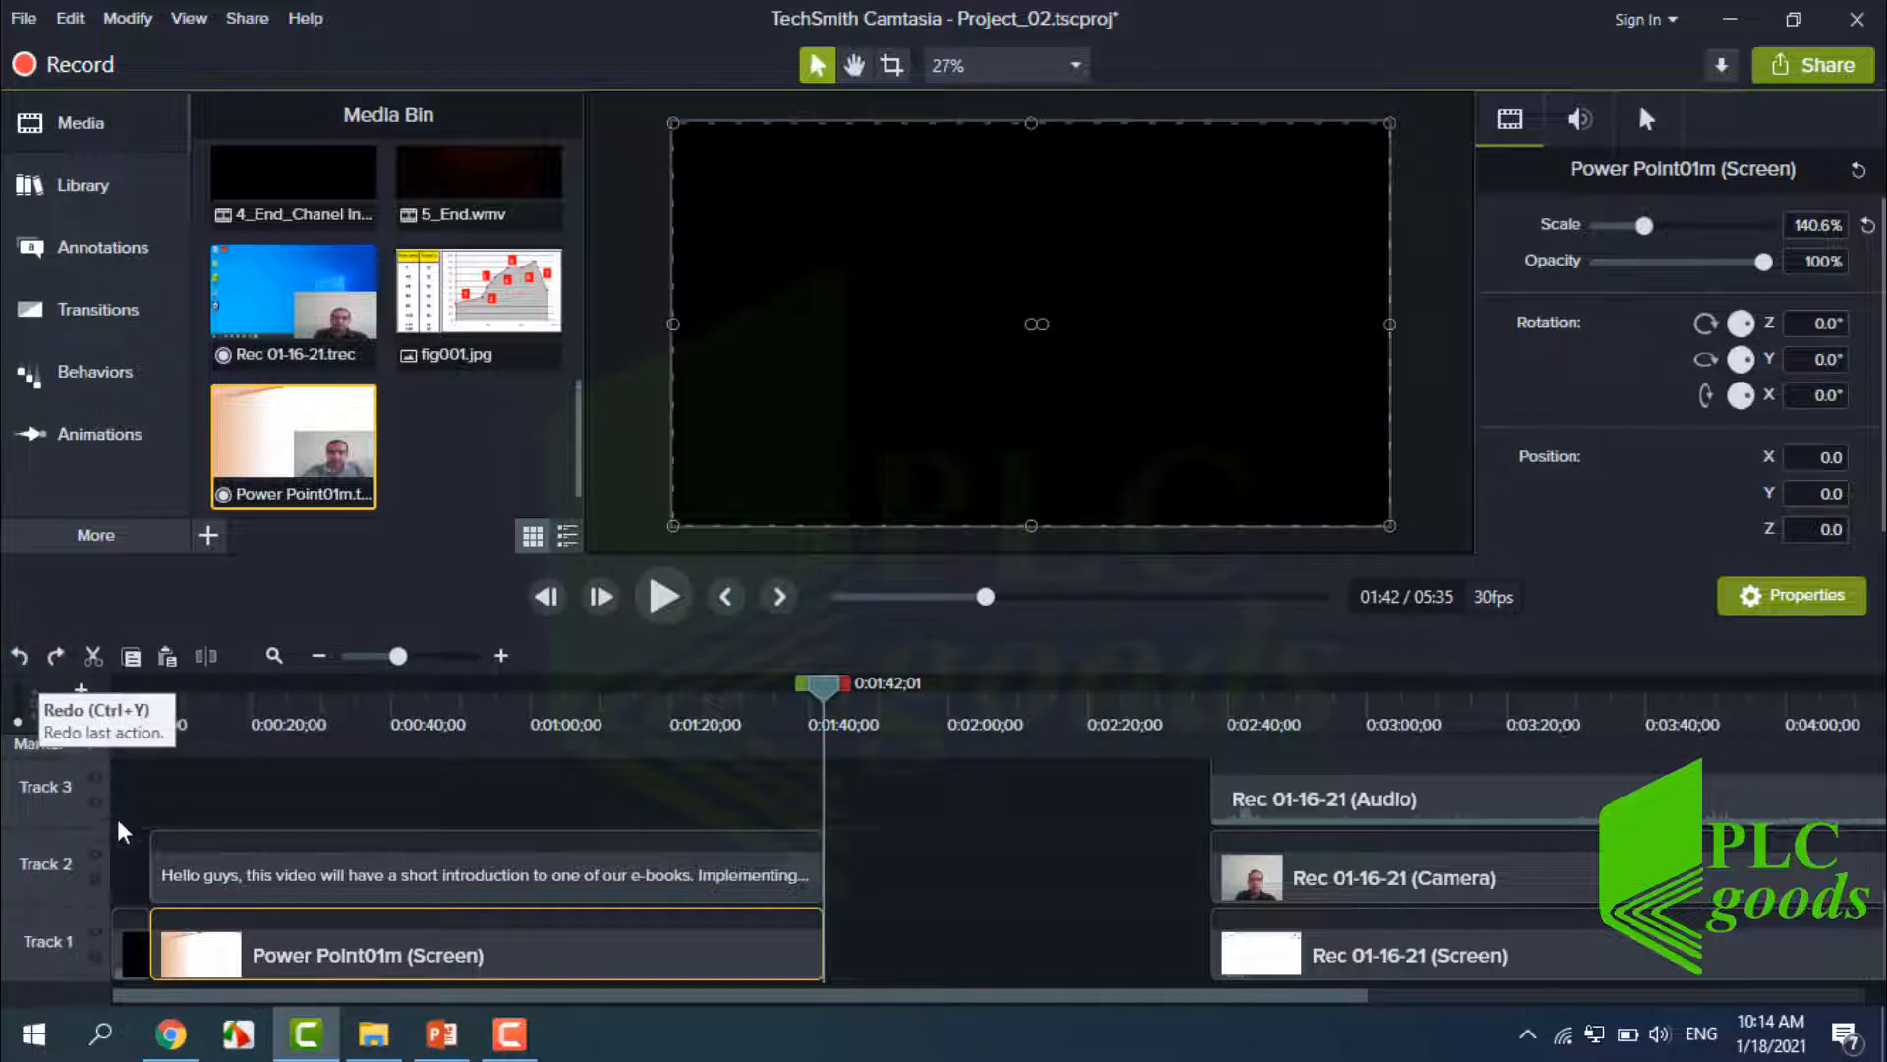
left_click(221, 890)
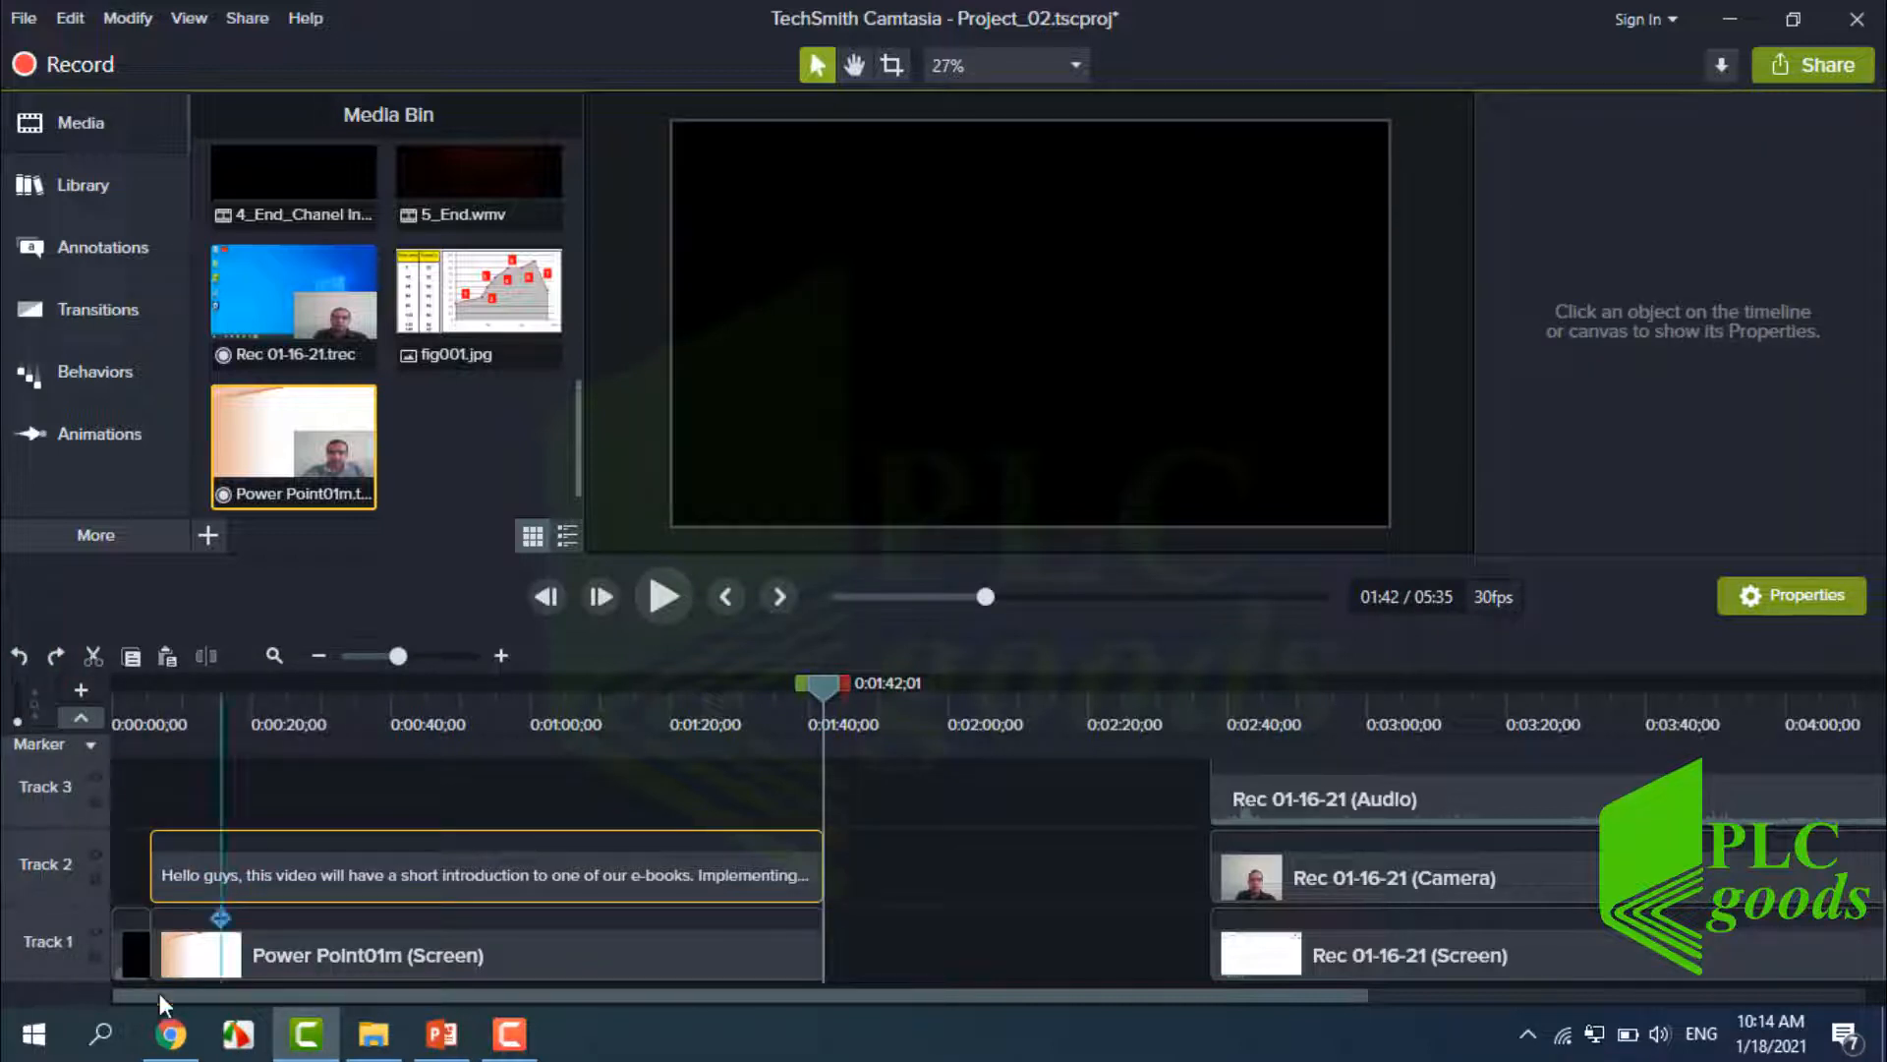
Open Balabolka and paste in the slide 1 speaker notes copied from Power Point01.pptx in PowerPoint.
left_click(104, 1034)
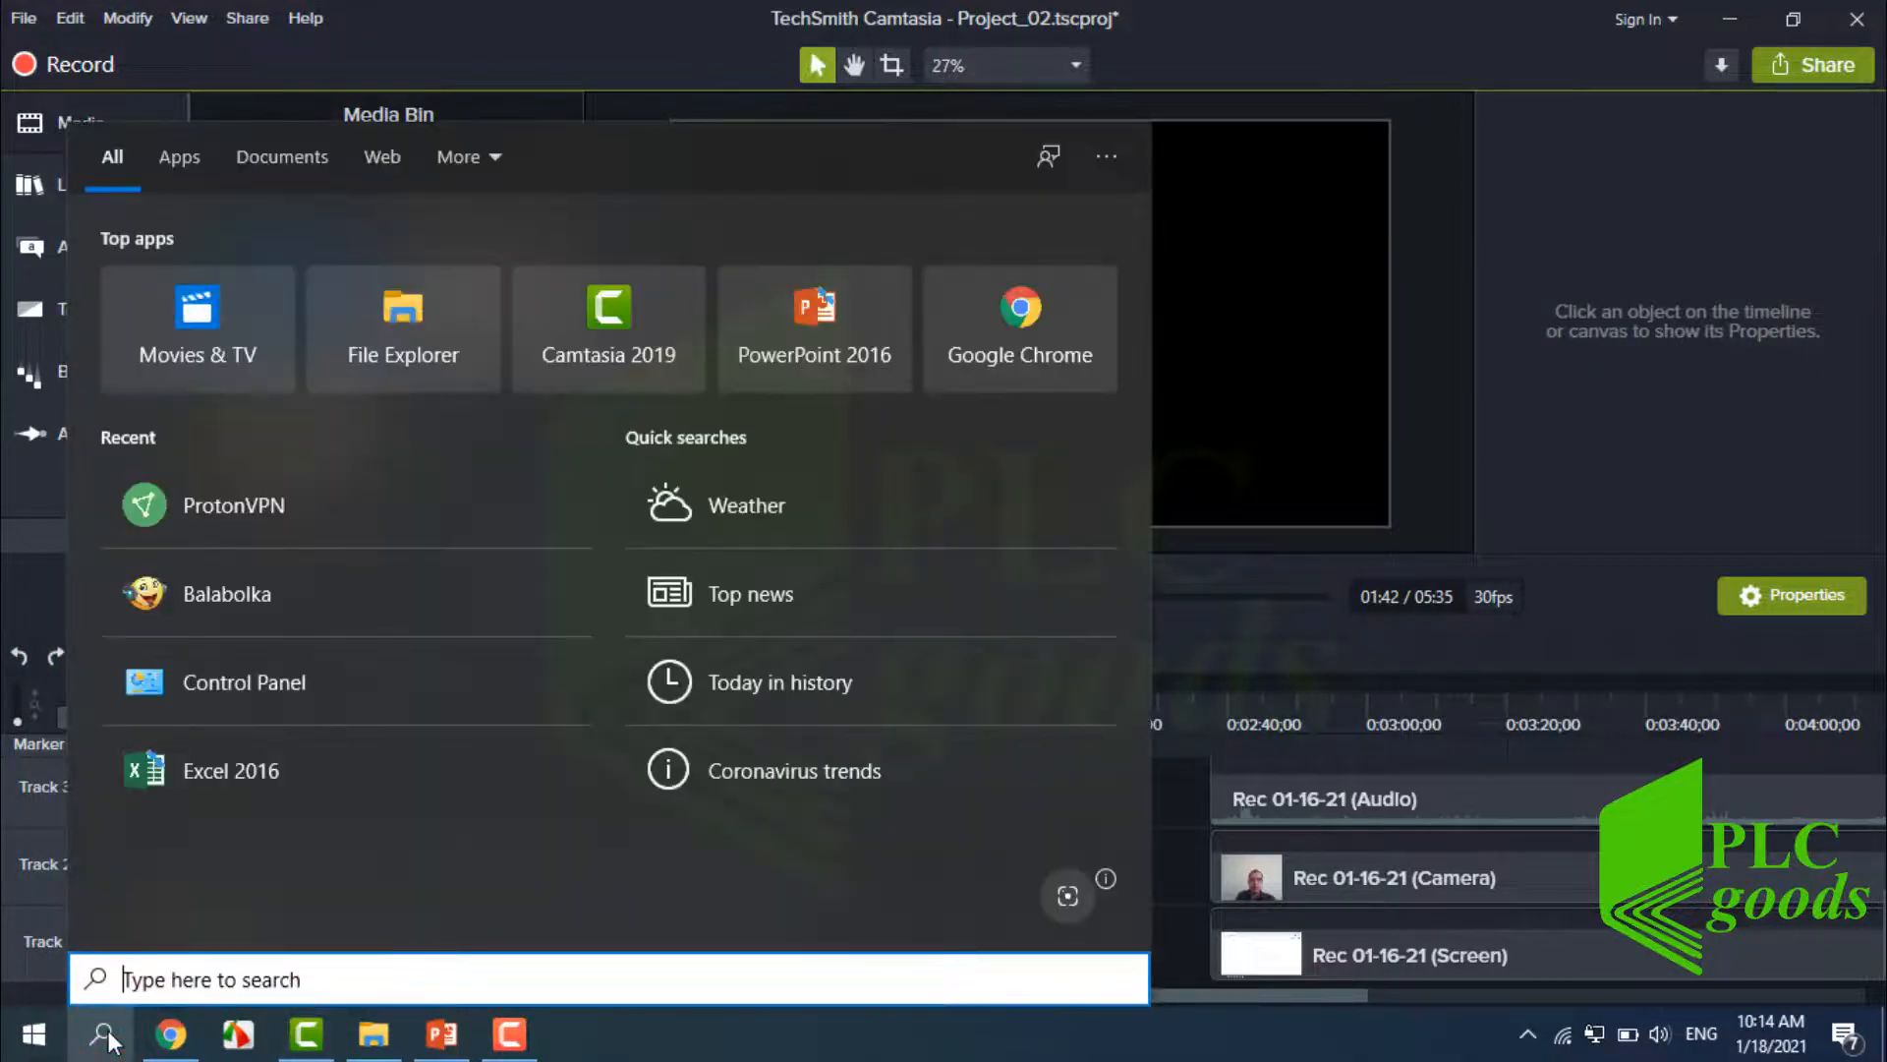
left_click(269, 596)
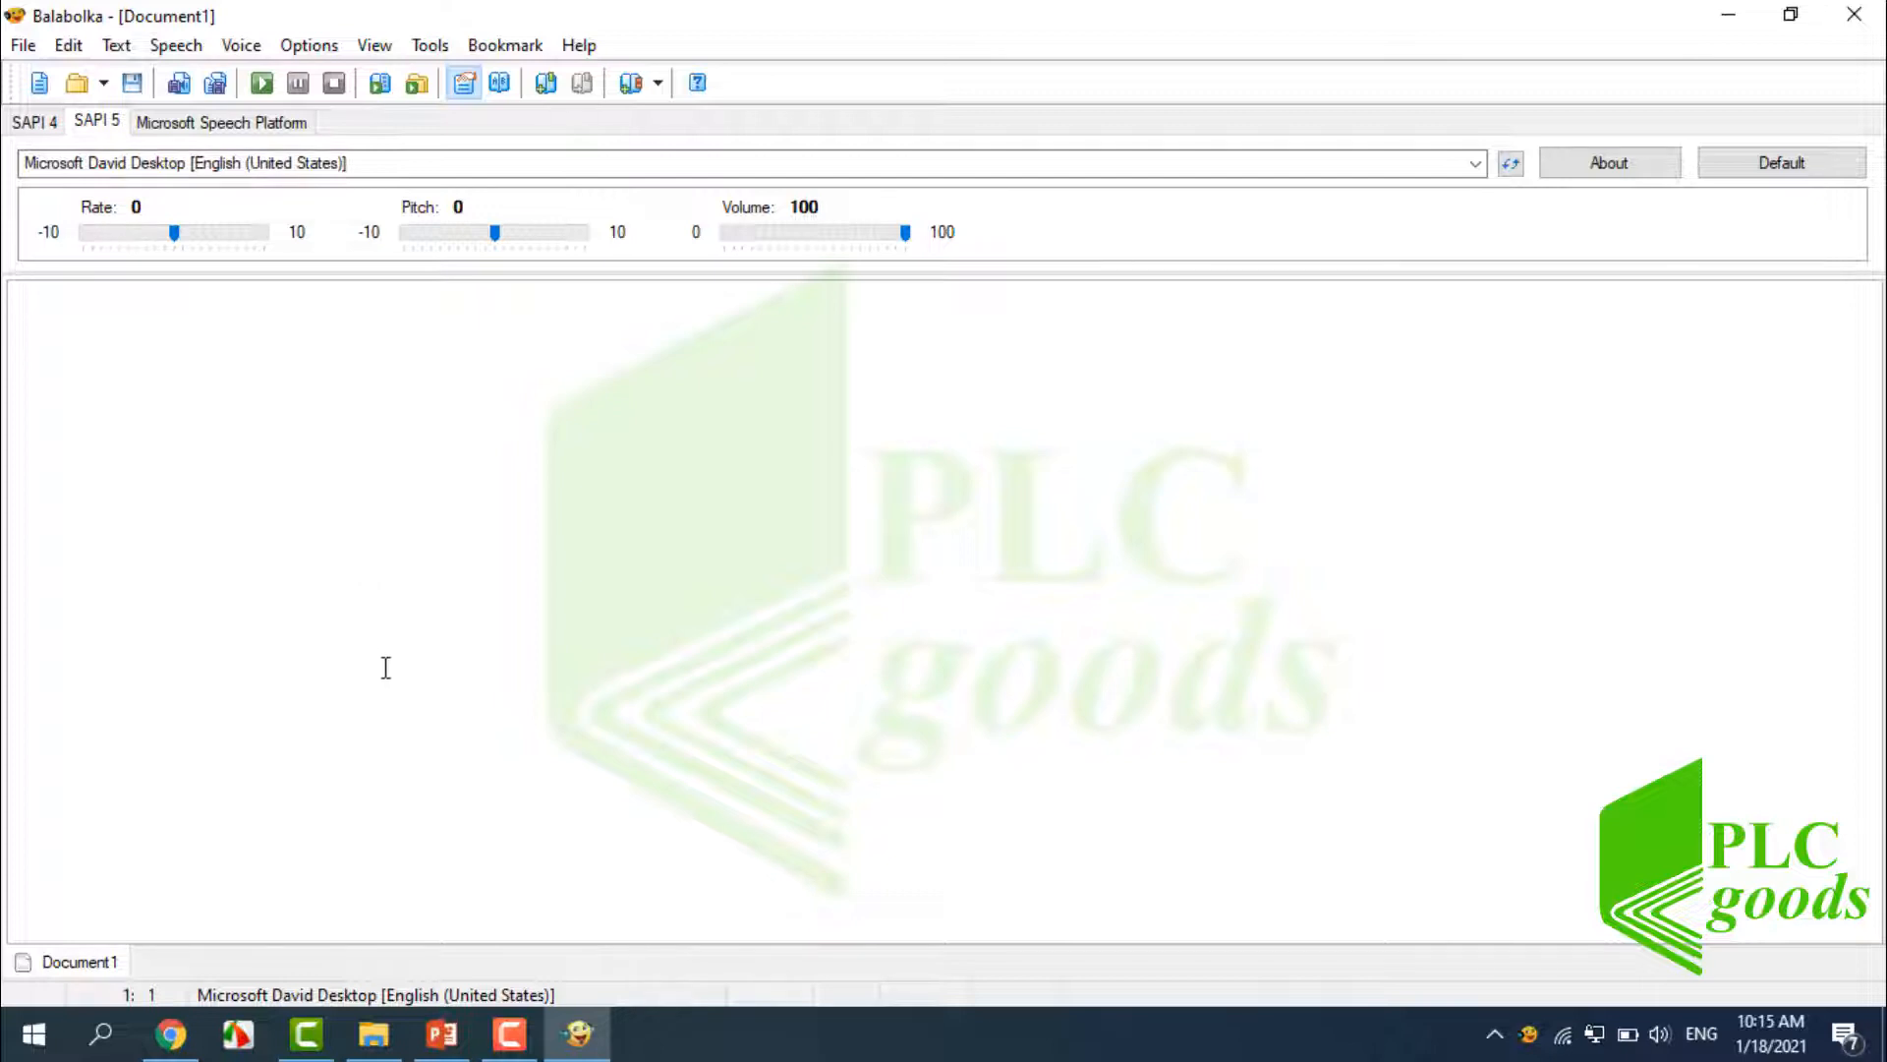
left_click(444, 1044)
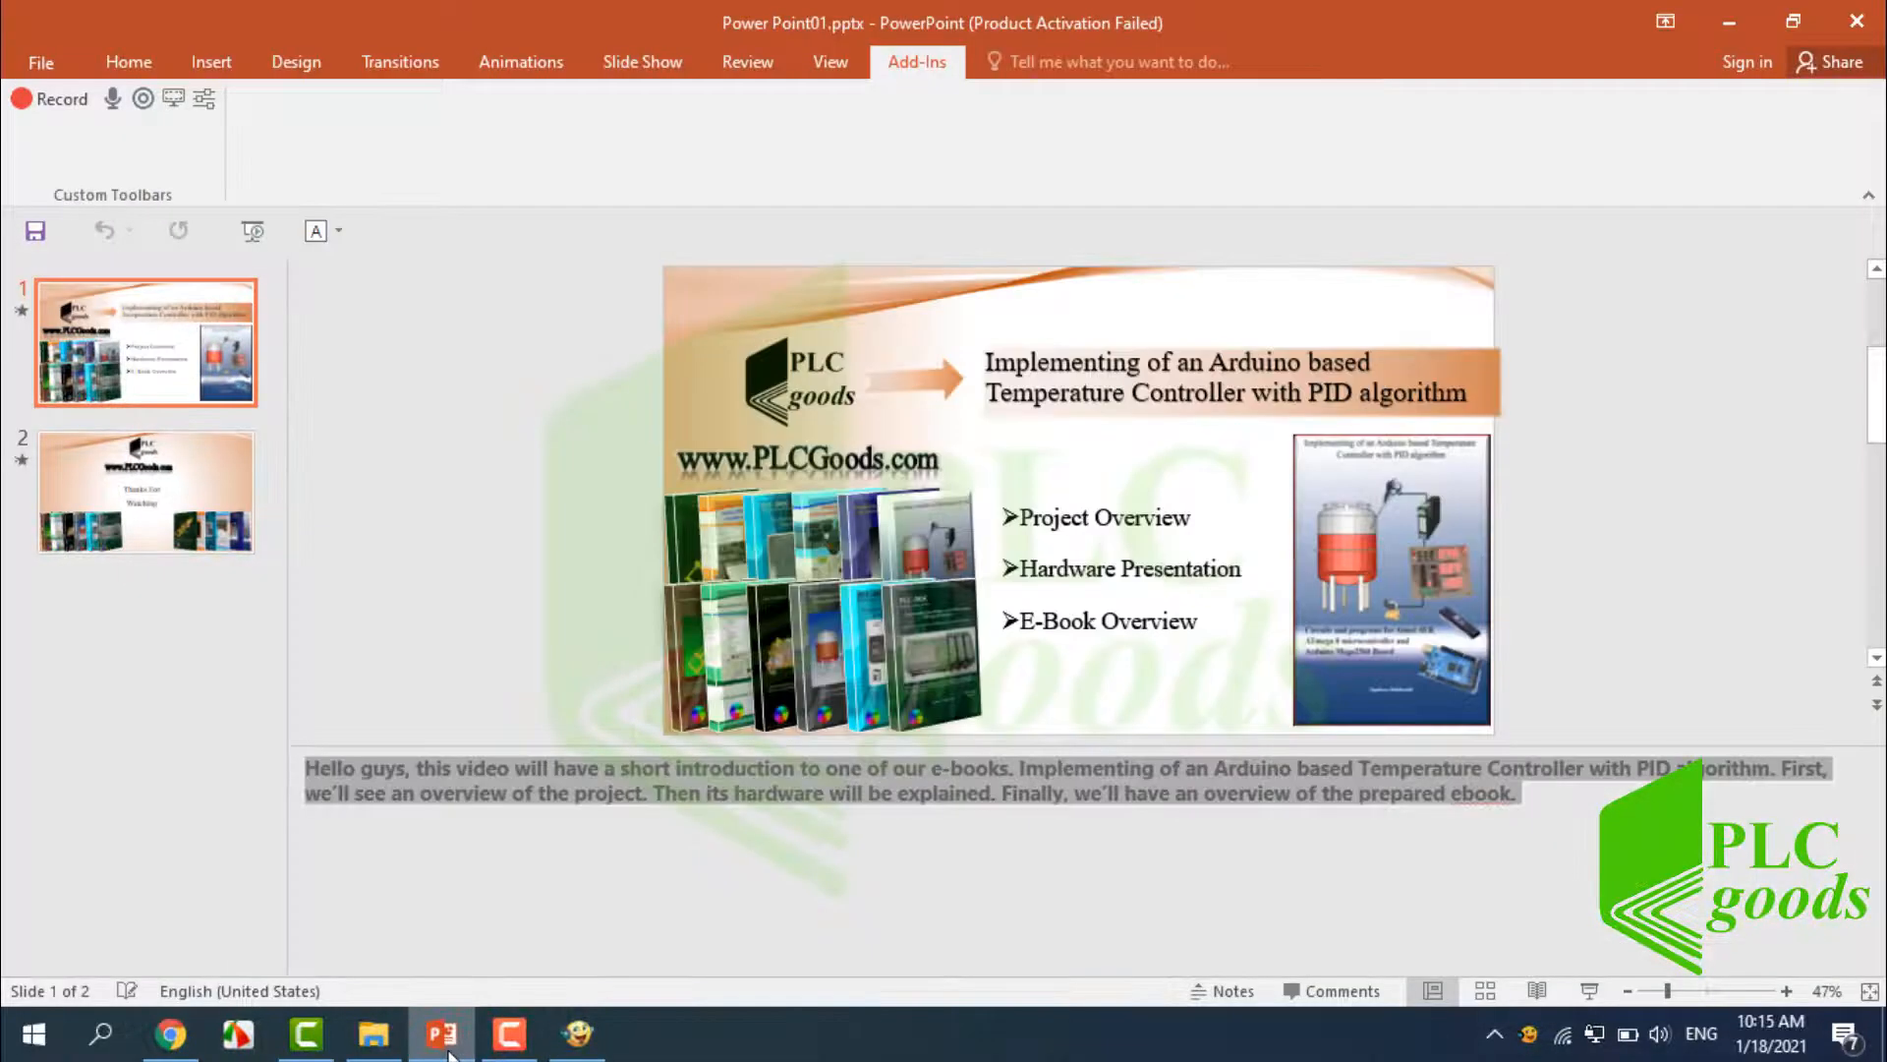
right_click(439, 797)
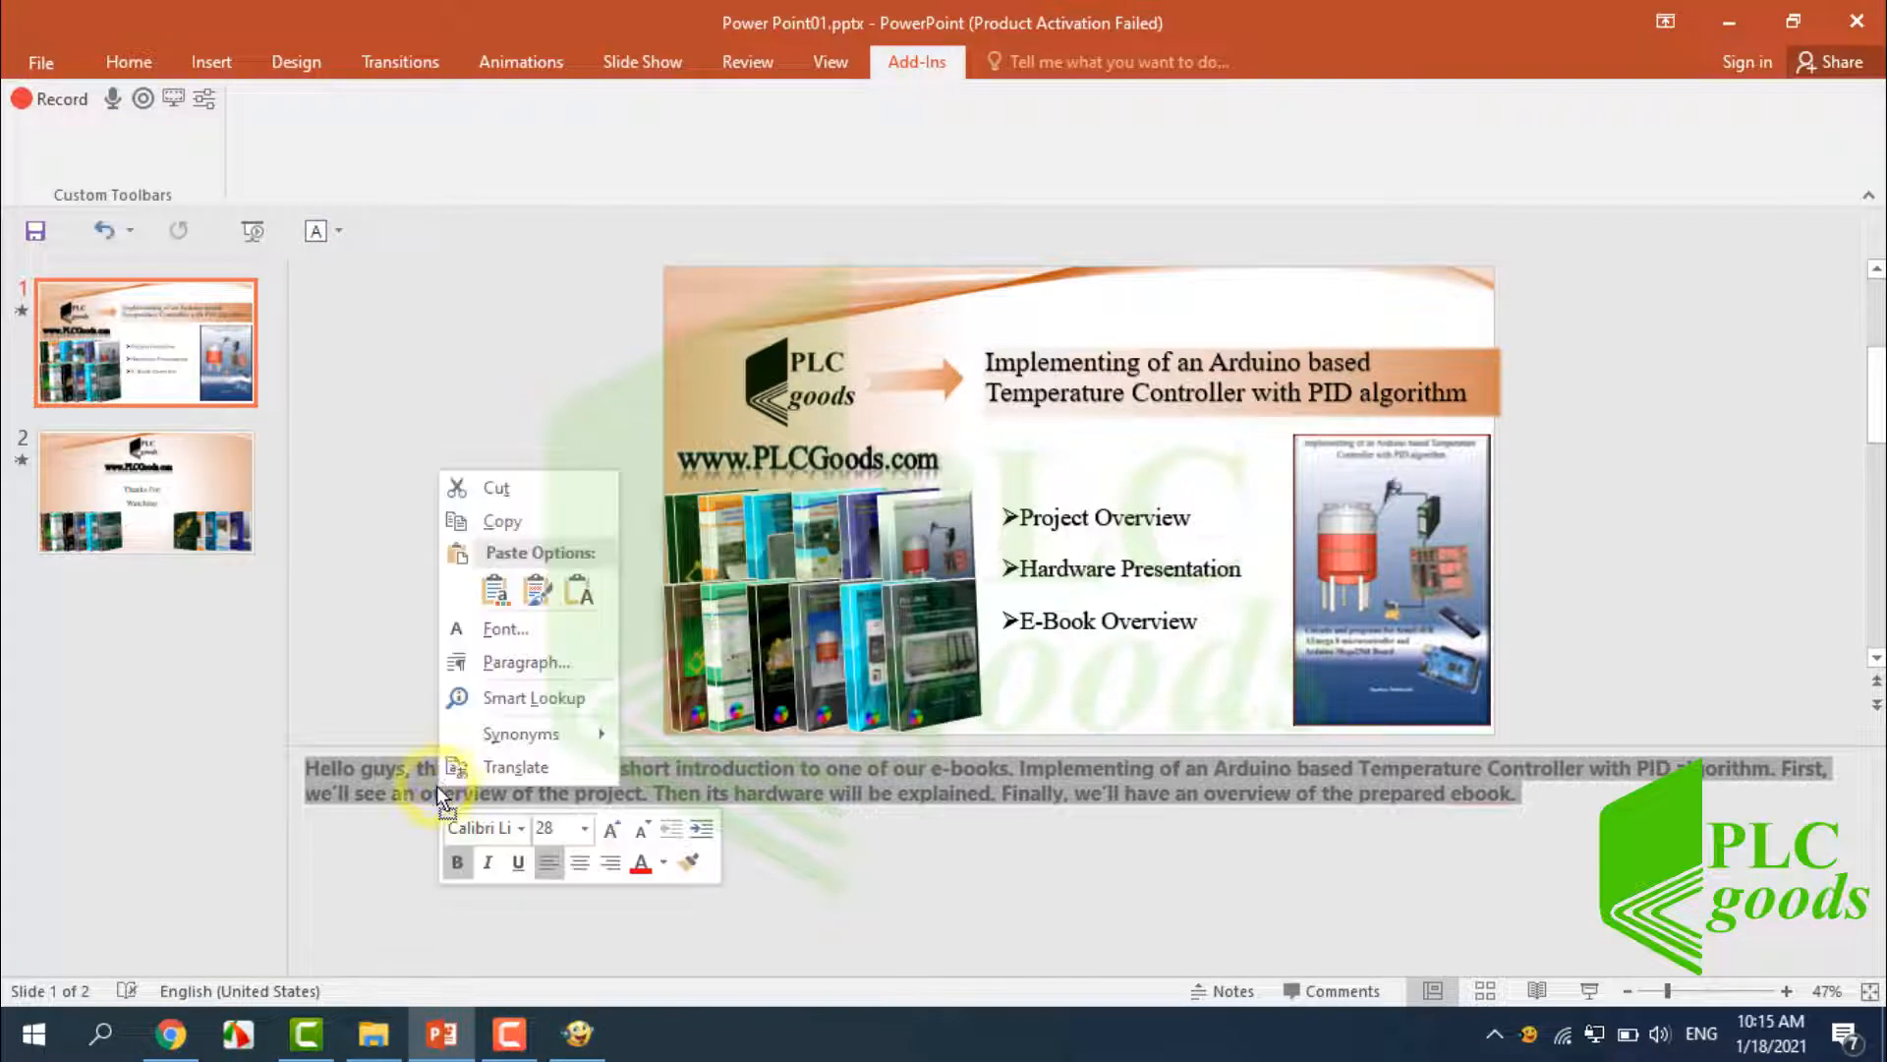
left_click(507, 517)
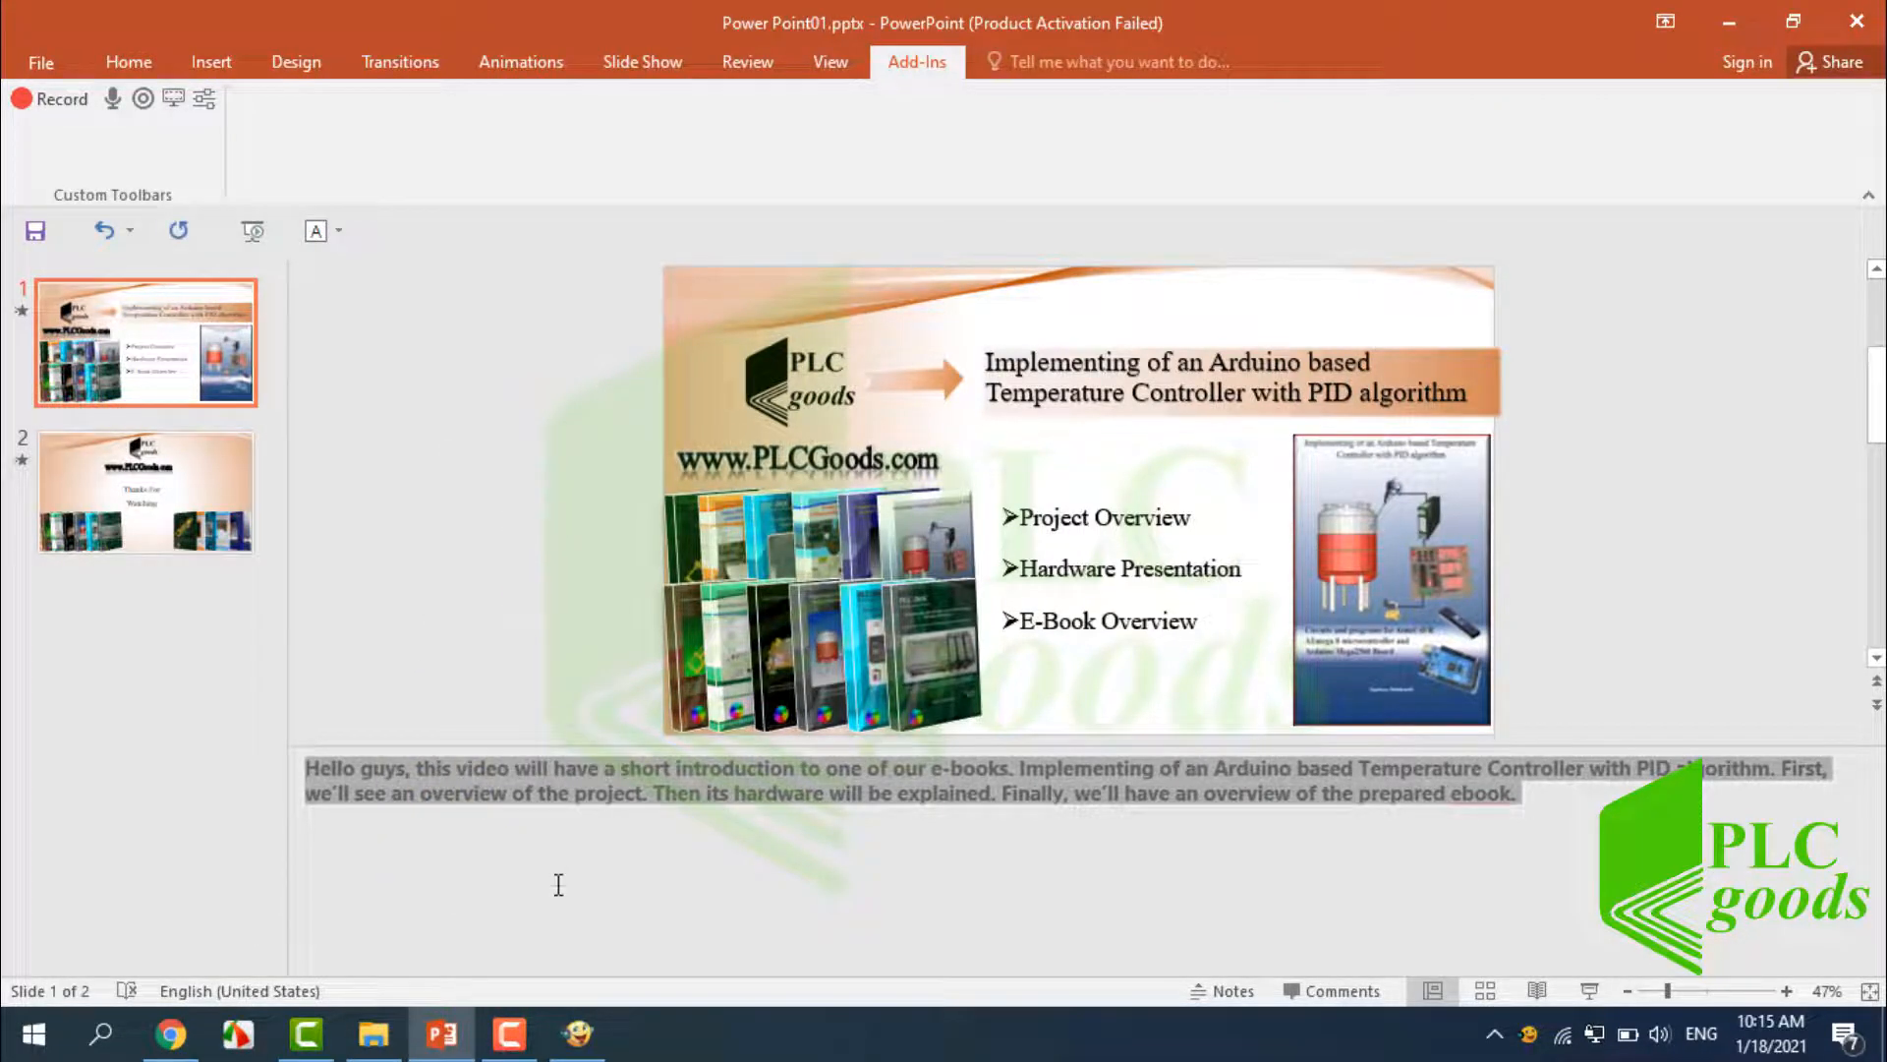
left_click(580, 1037)
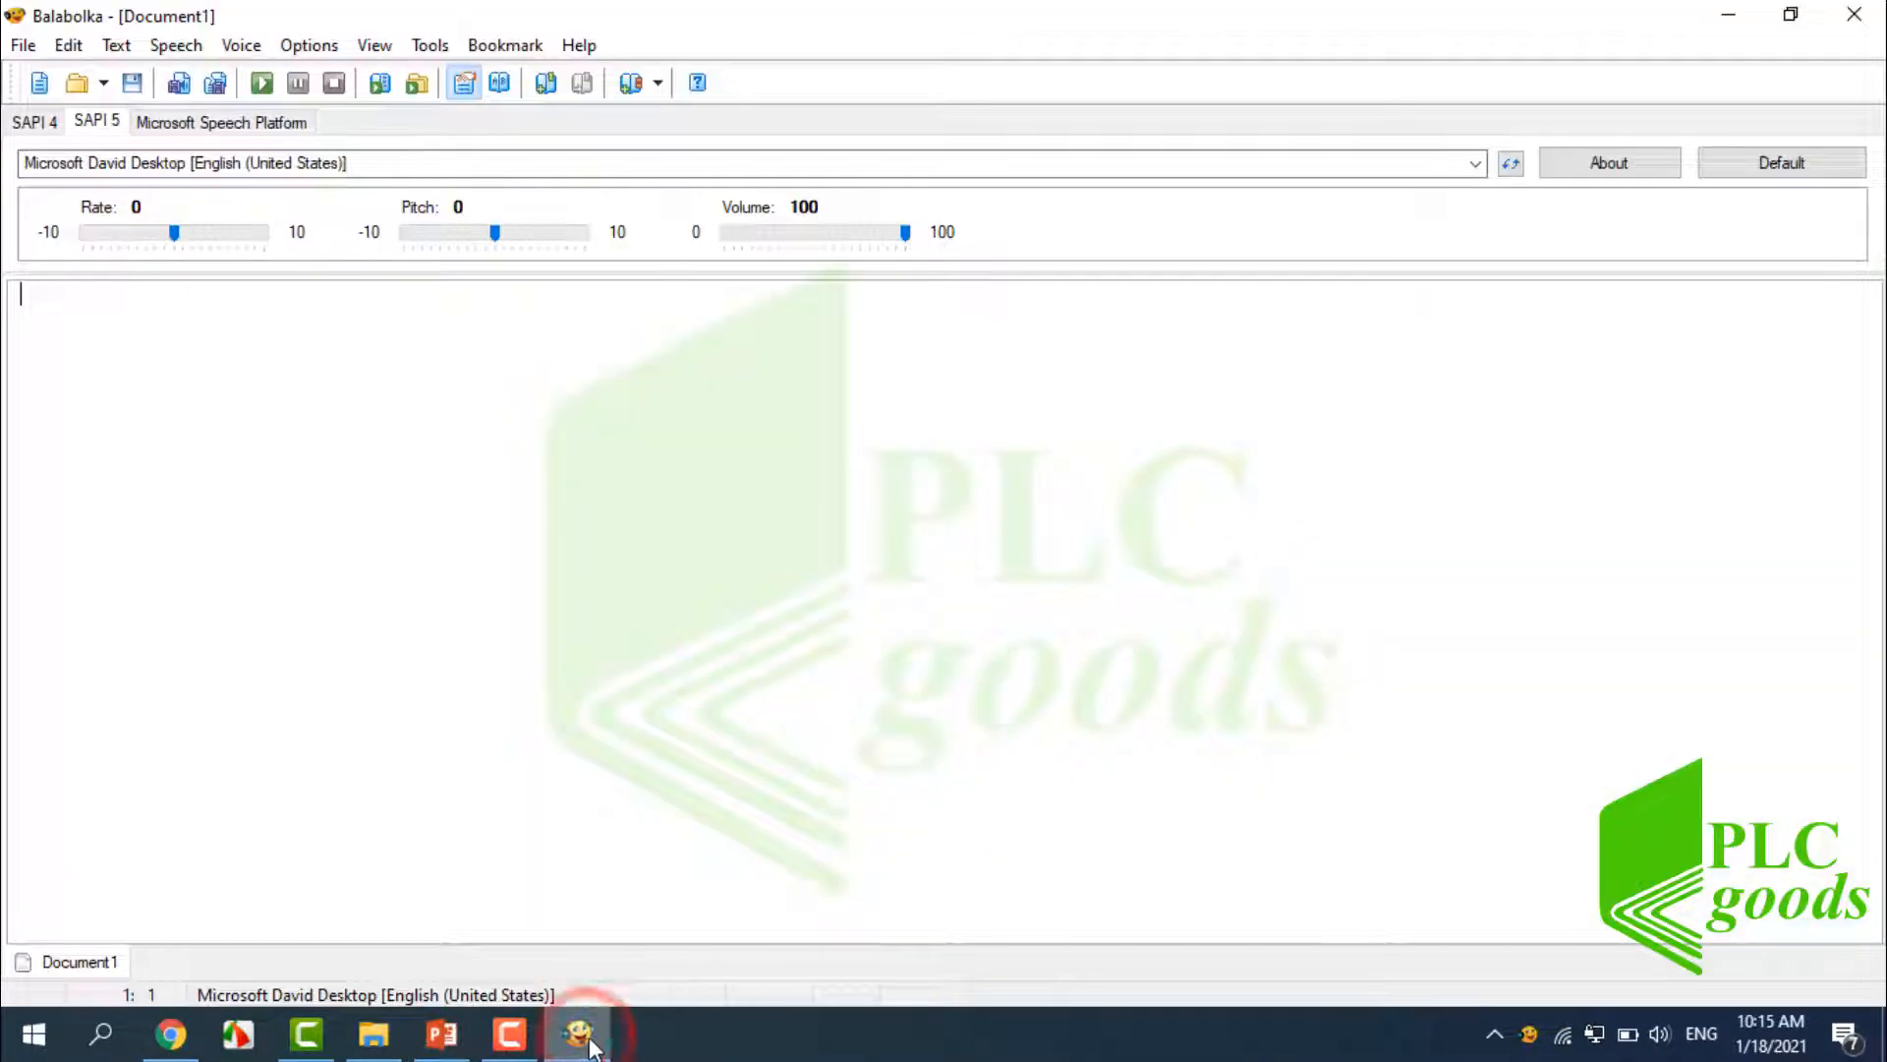
right_click(122, 338)
left_click(190, 418)
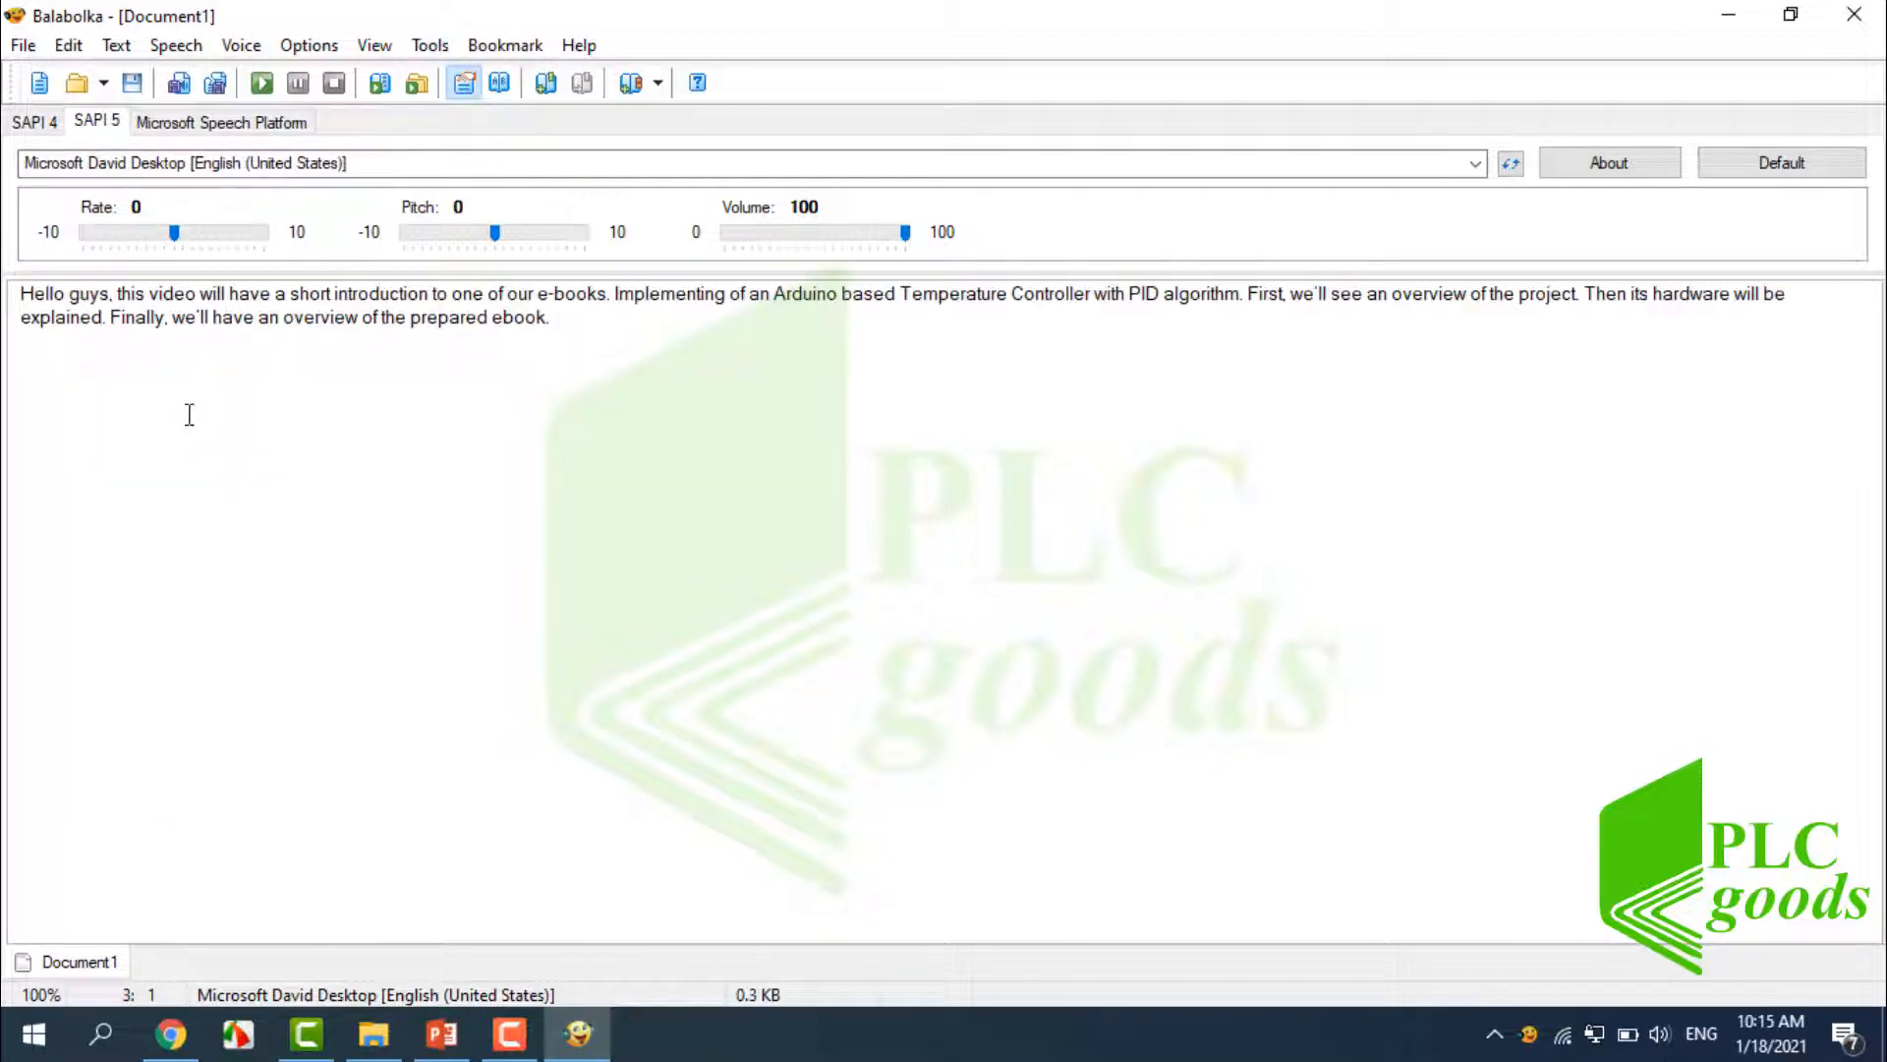
Save the narration text as a WAV audio file named 01 in the Project01 Sounds folder.
left_click(179, 85)
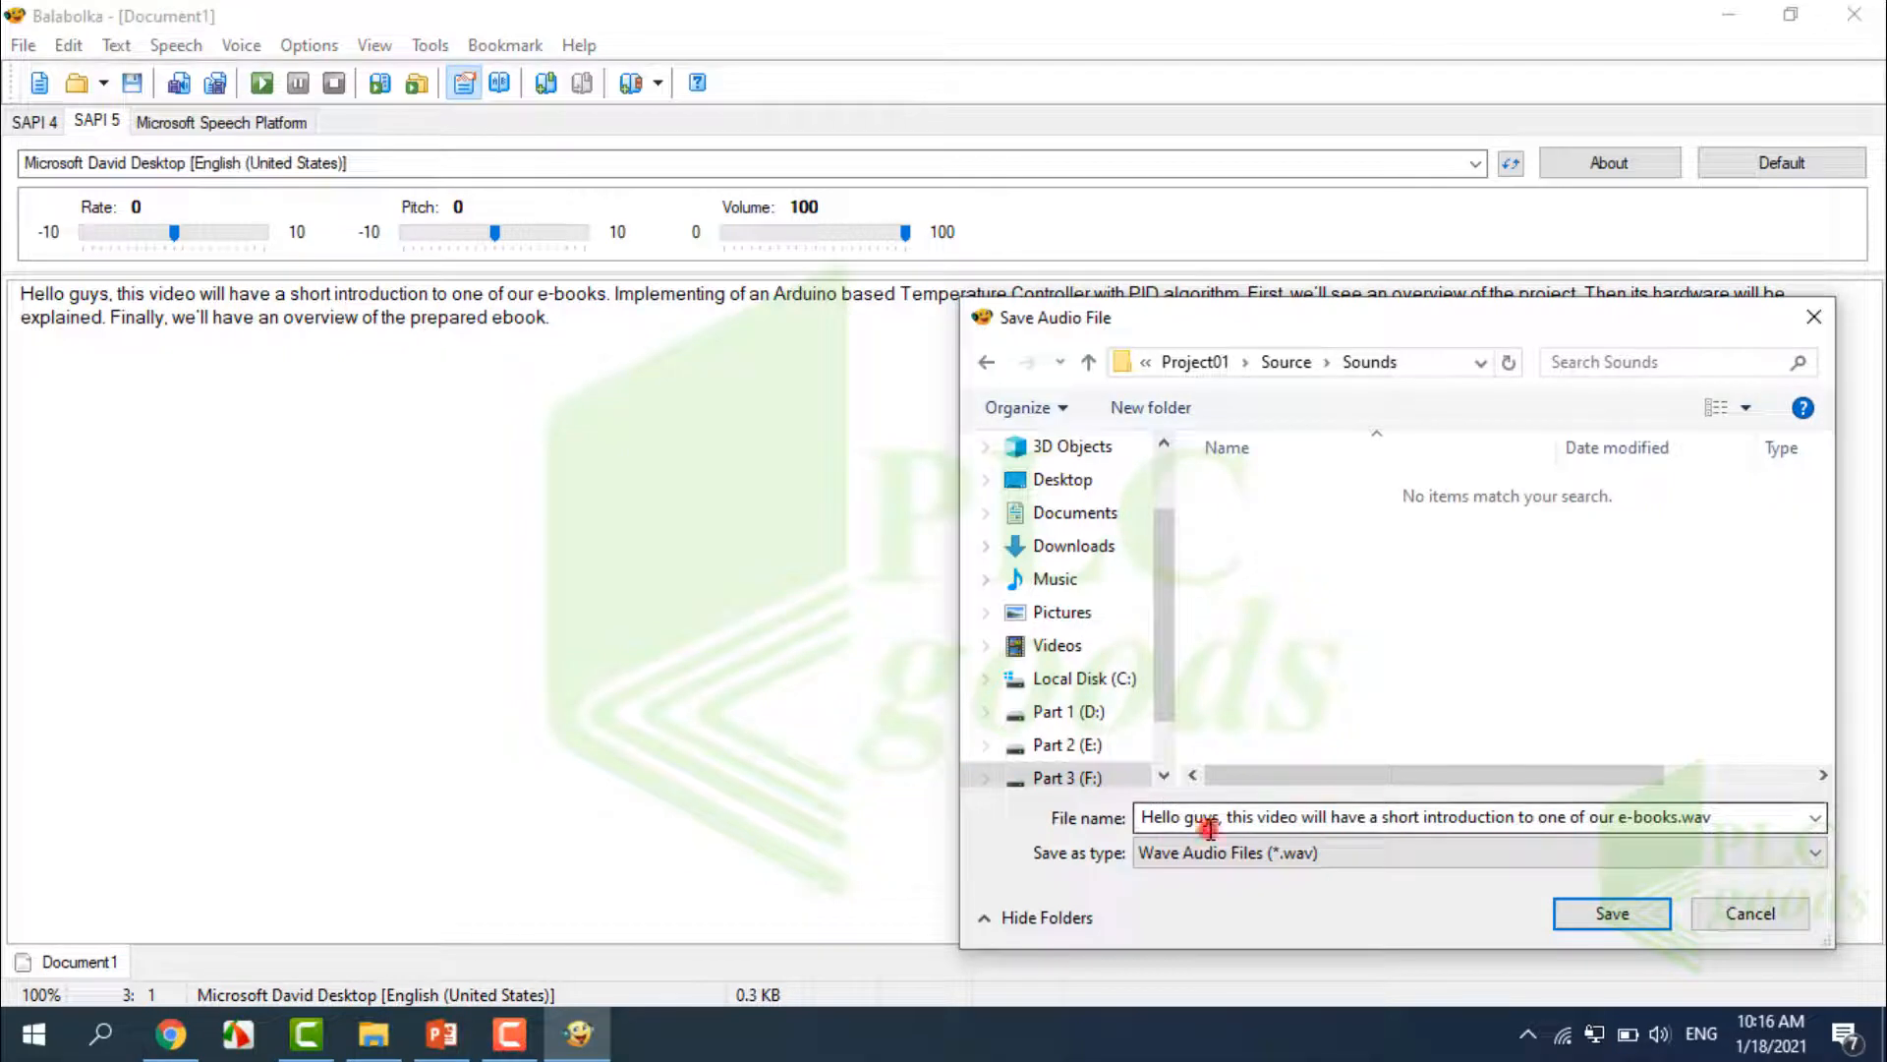
left_click(1211, 829)
type("01")
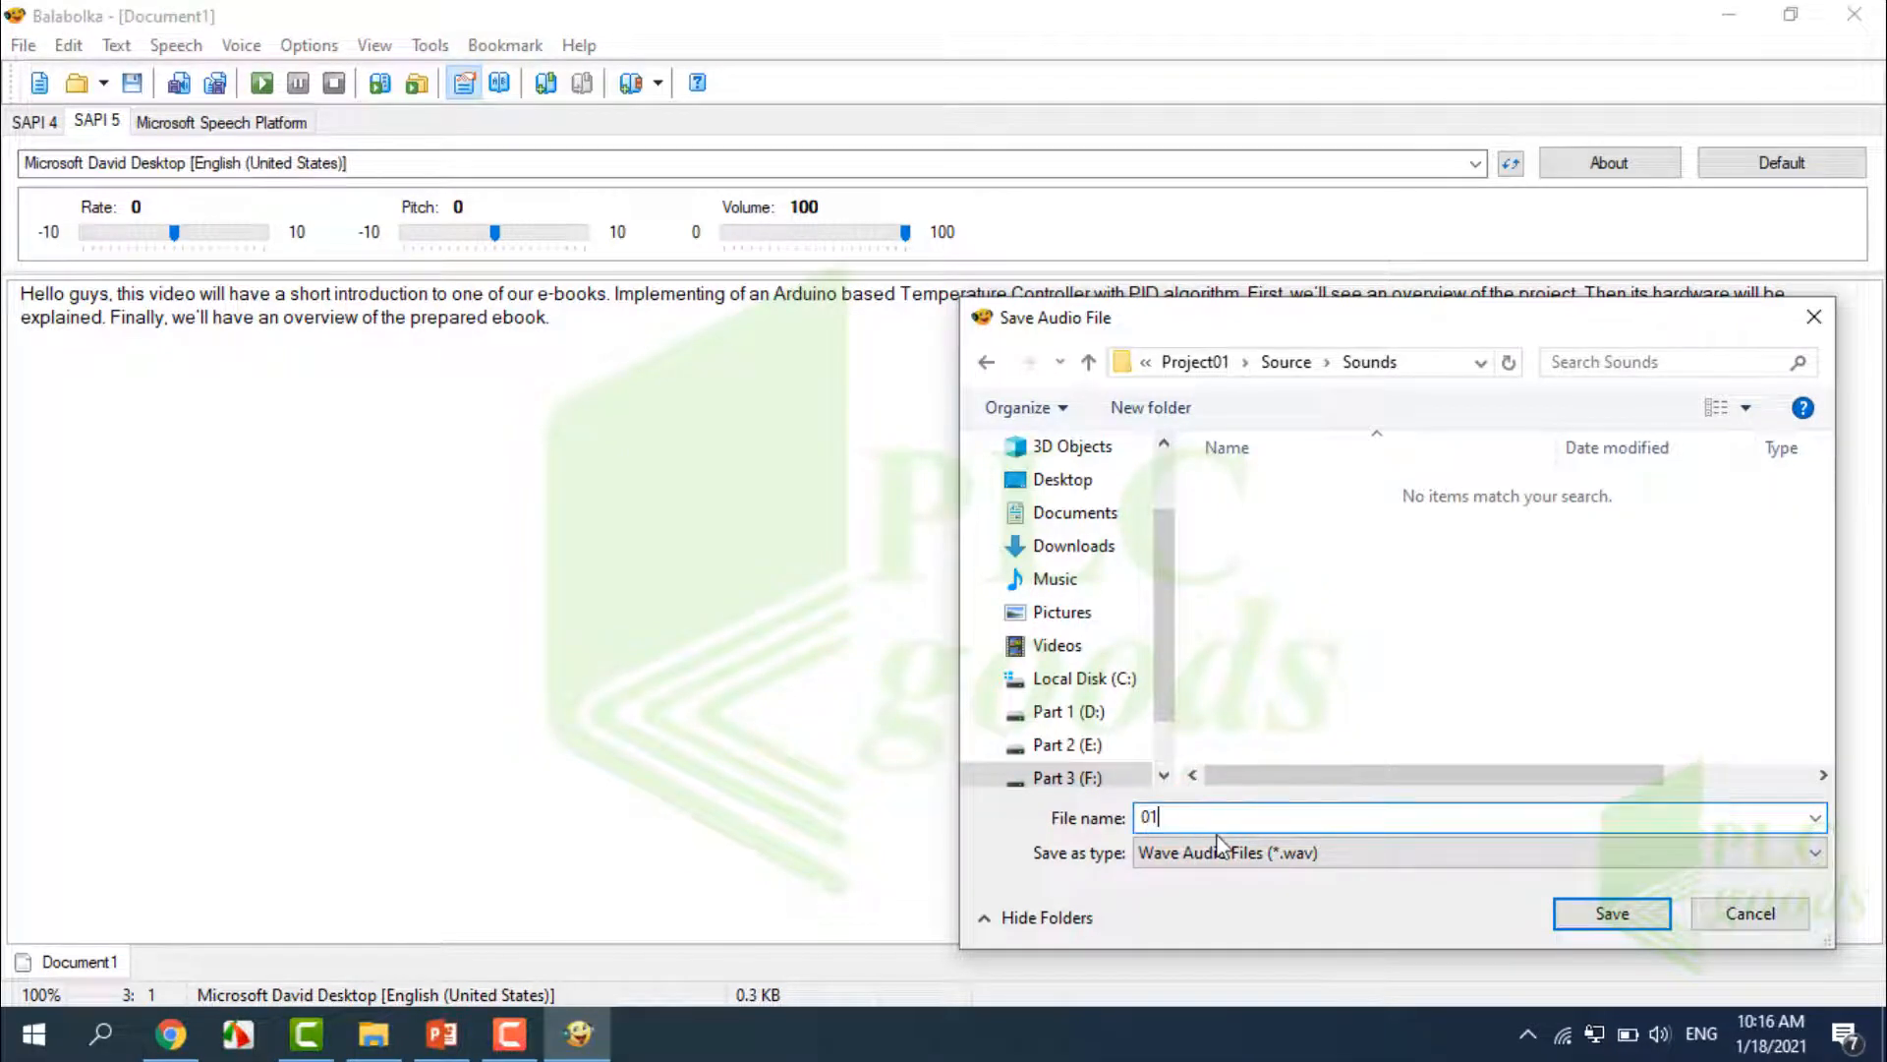
left_click(1583, 916)
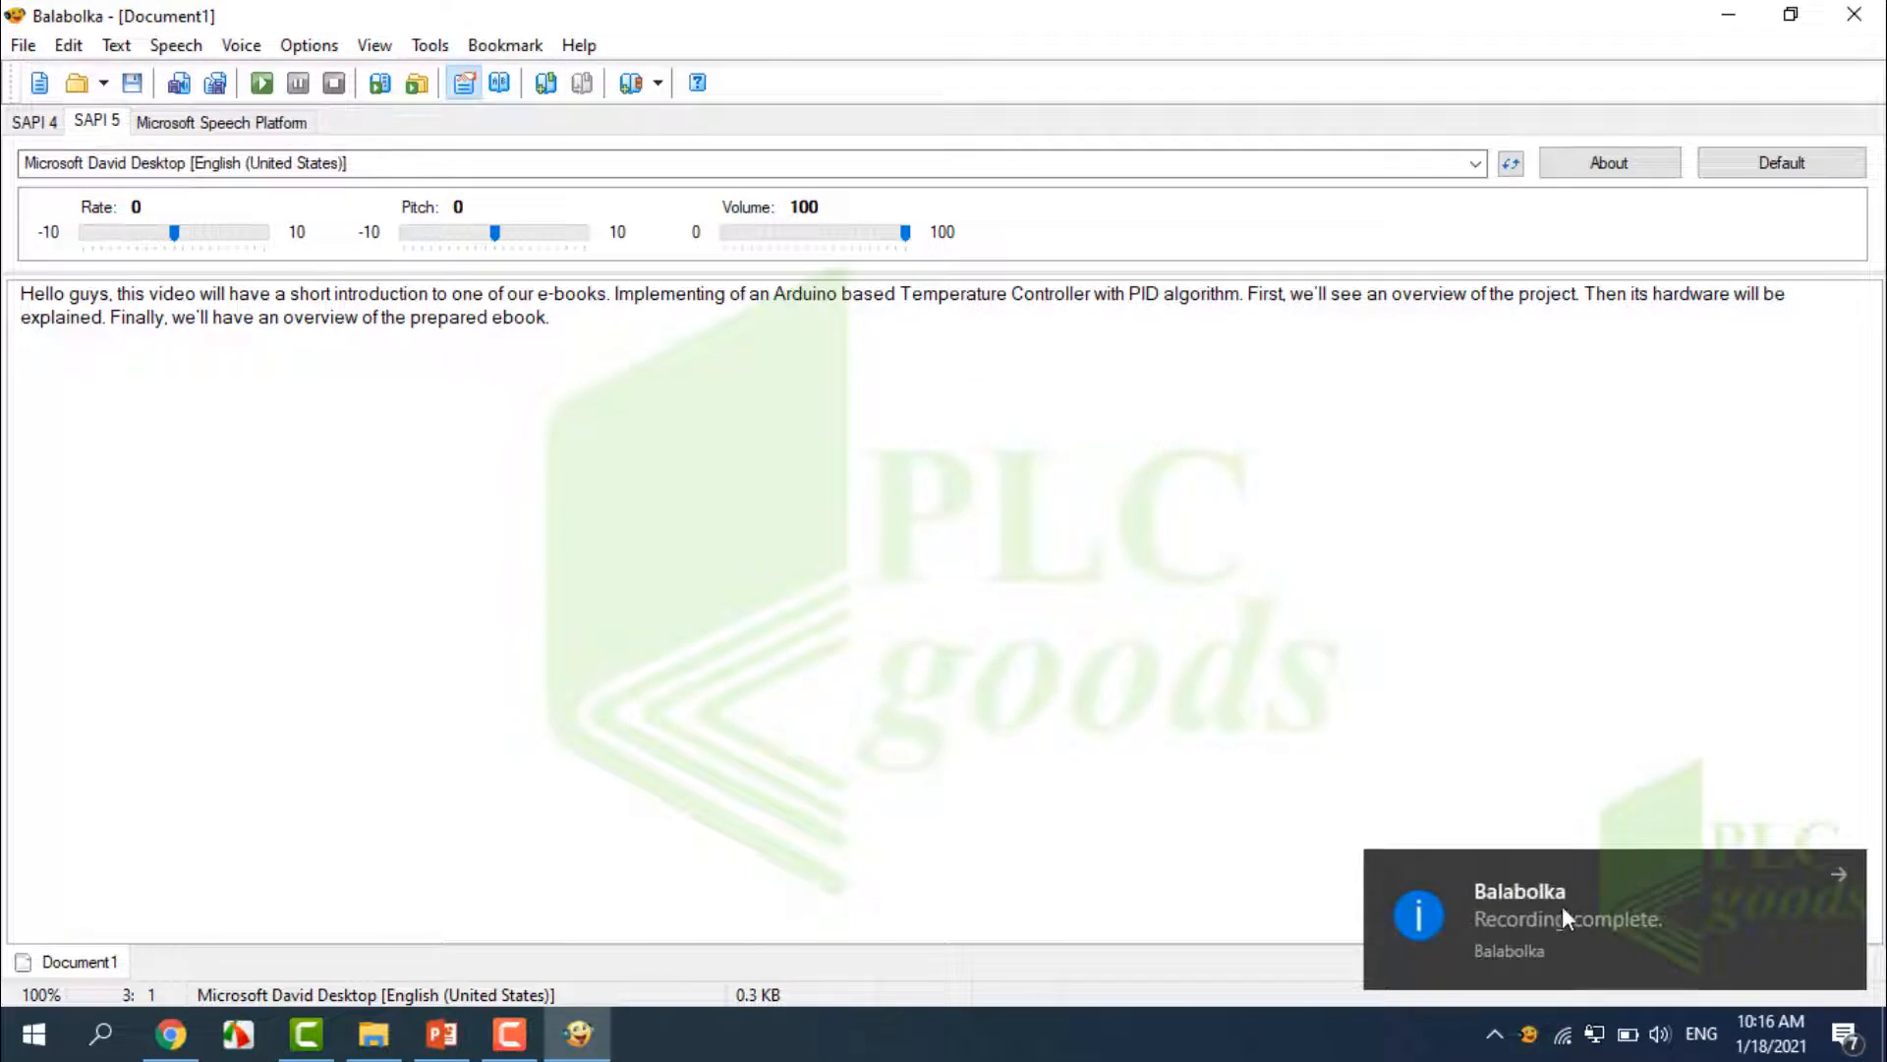
In File Explorer, open Source > Sounds and add 01.wav to Camtasia's Track 3, aligned with the start of the captions.
left_click(382, 1038)
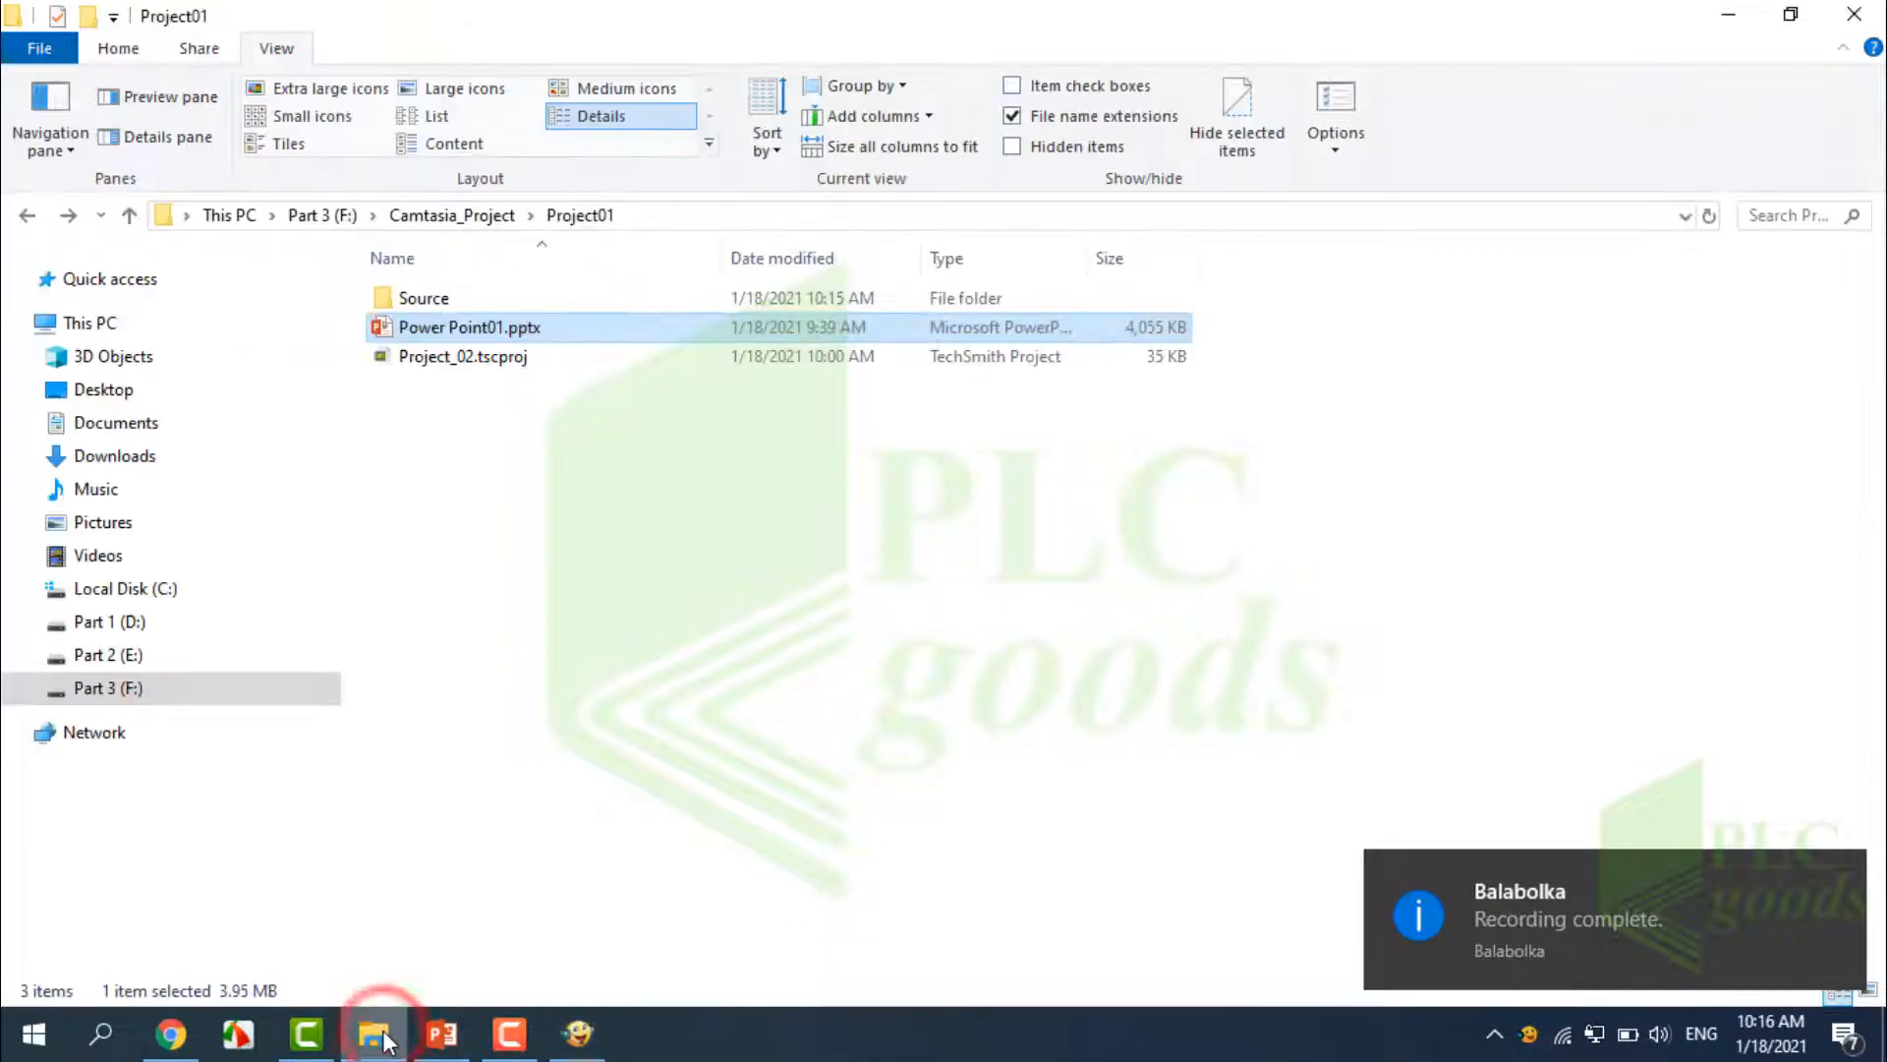
double_click(411, 295)
double_click(418, 358)
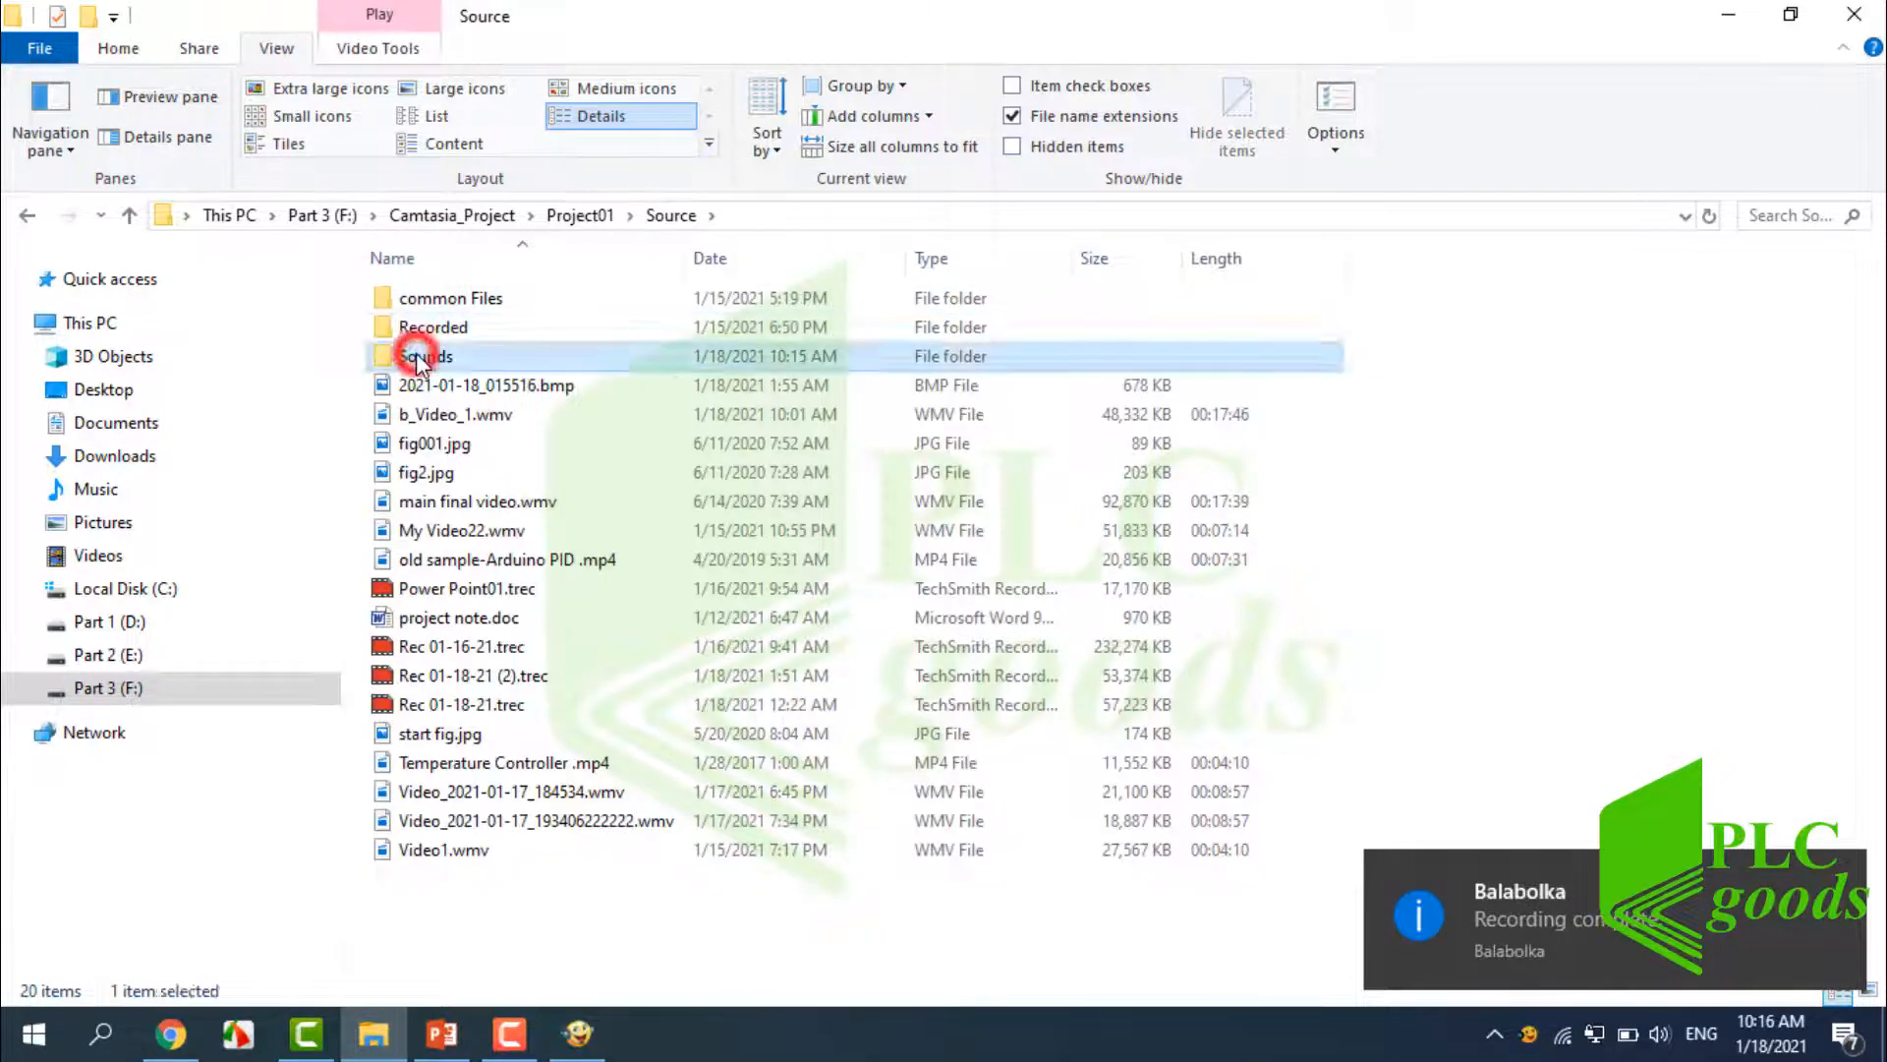
left_click(421, 303)
left_click_drag(418, 305, 171, 888)
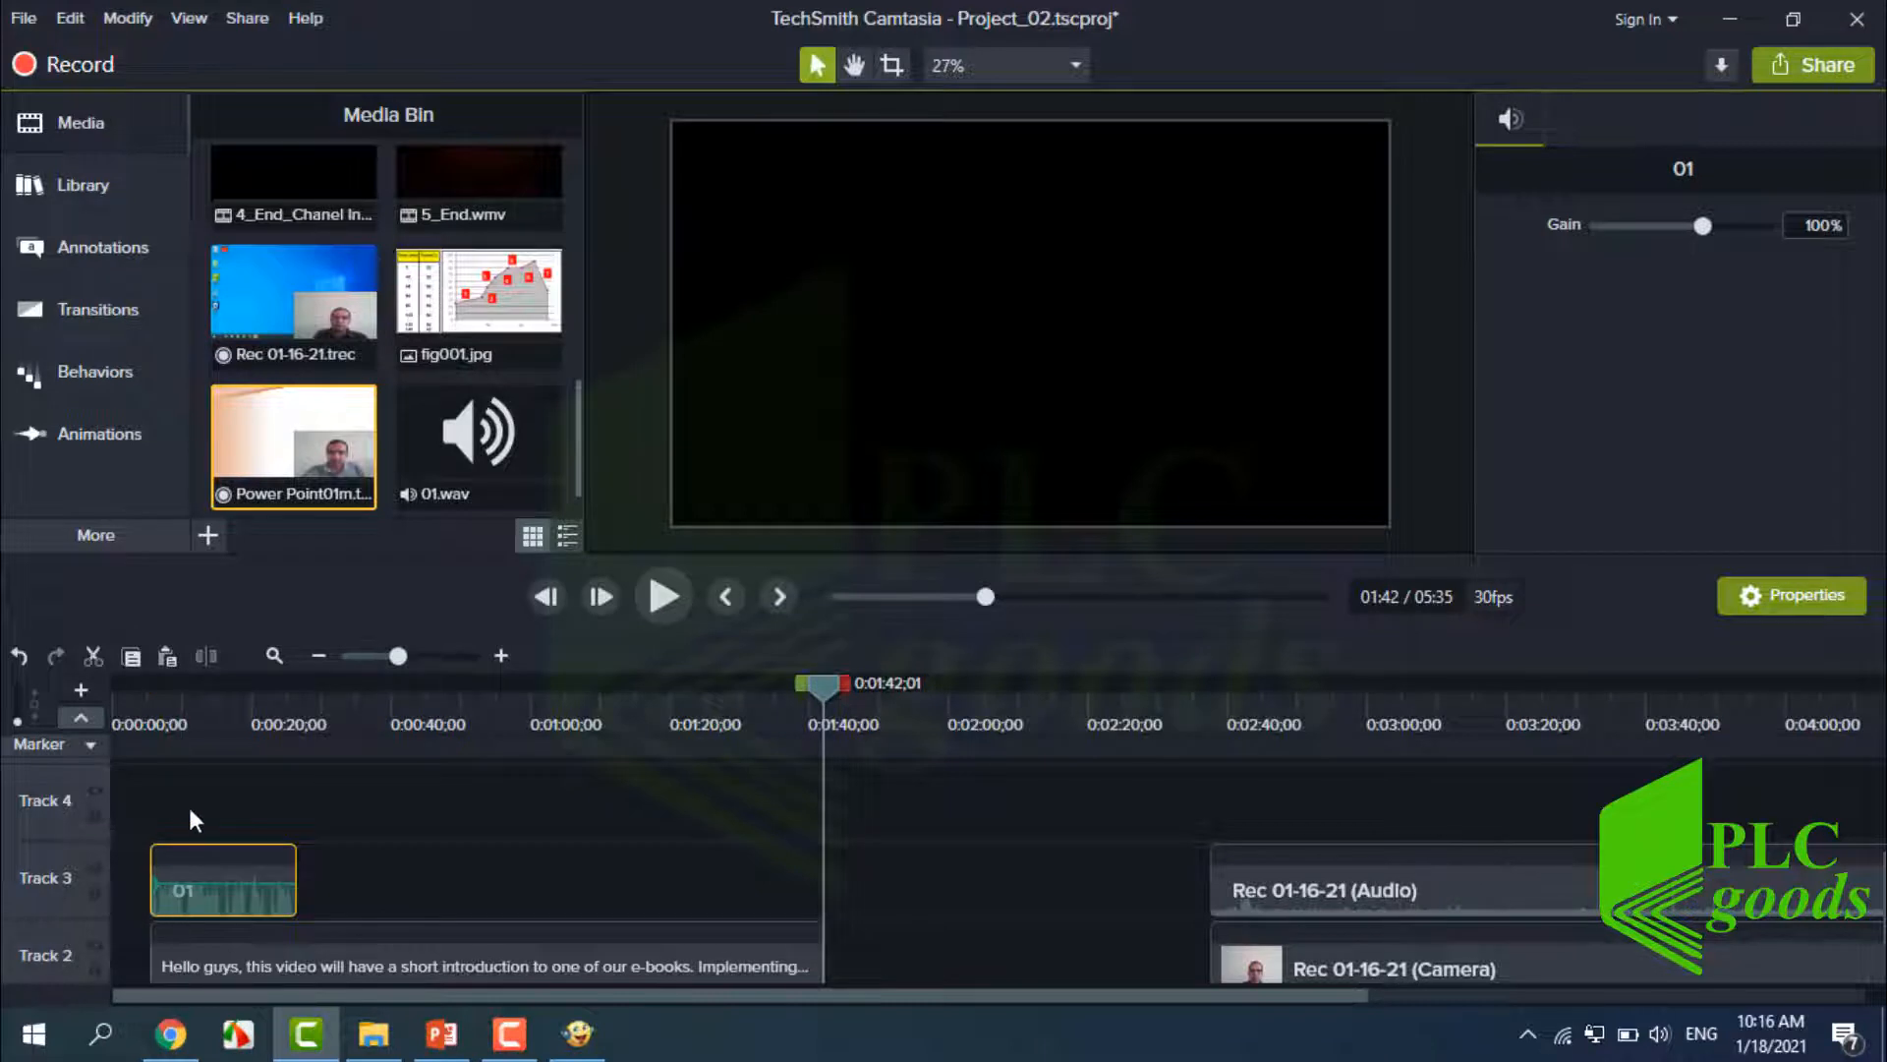
Play back from 0:00:05;05 to check the 01 narration against the slides and captions.
left_click(147, 701)
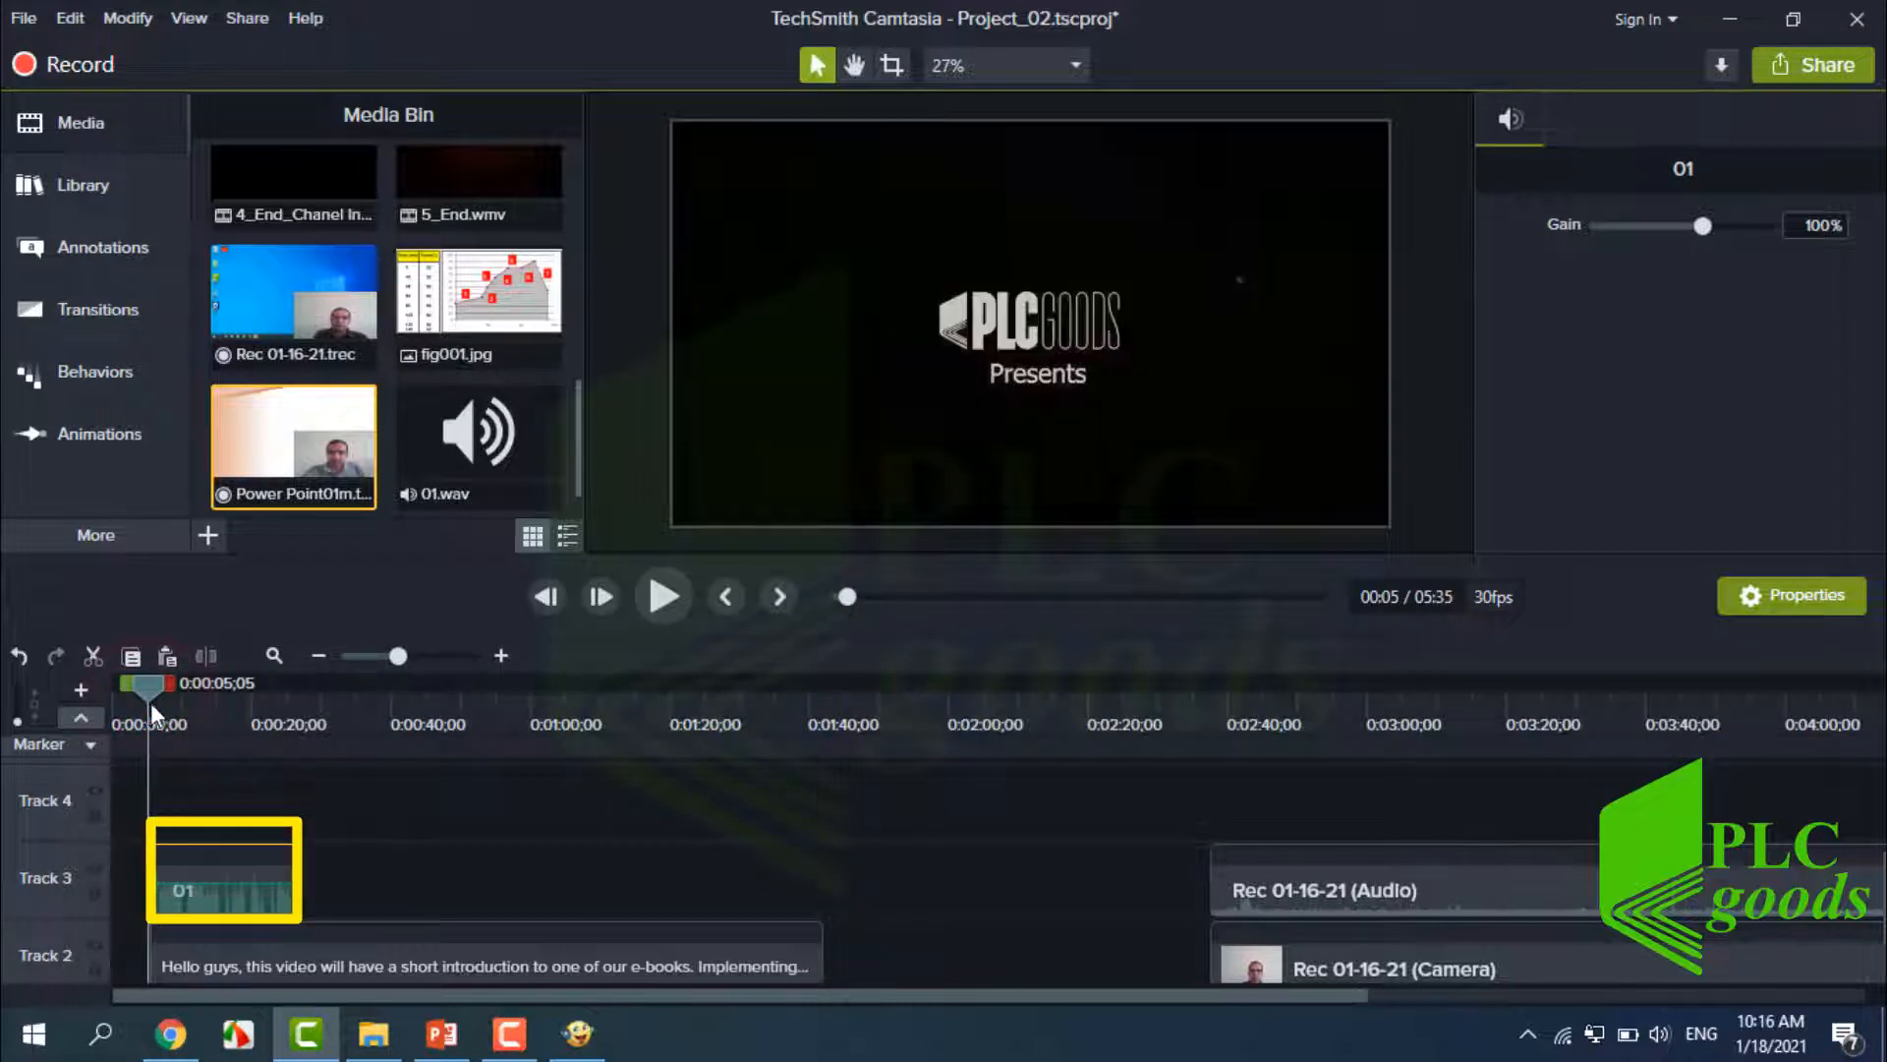
left_click(670, 600)
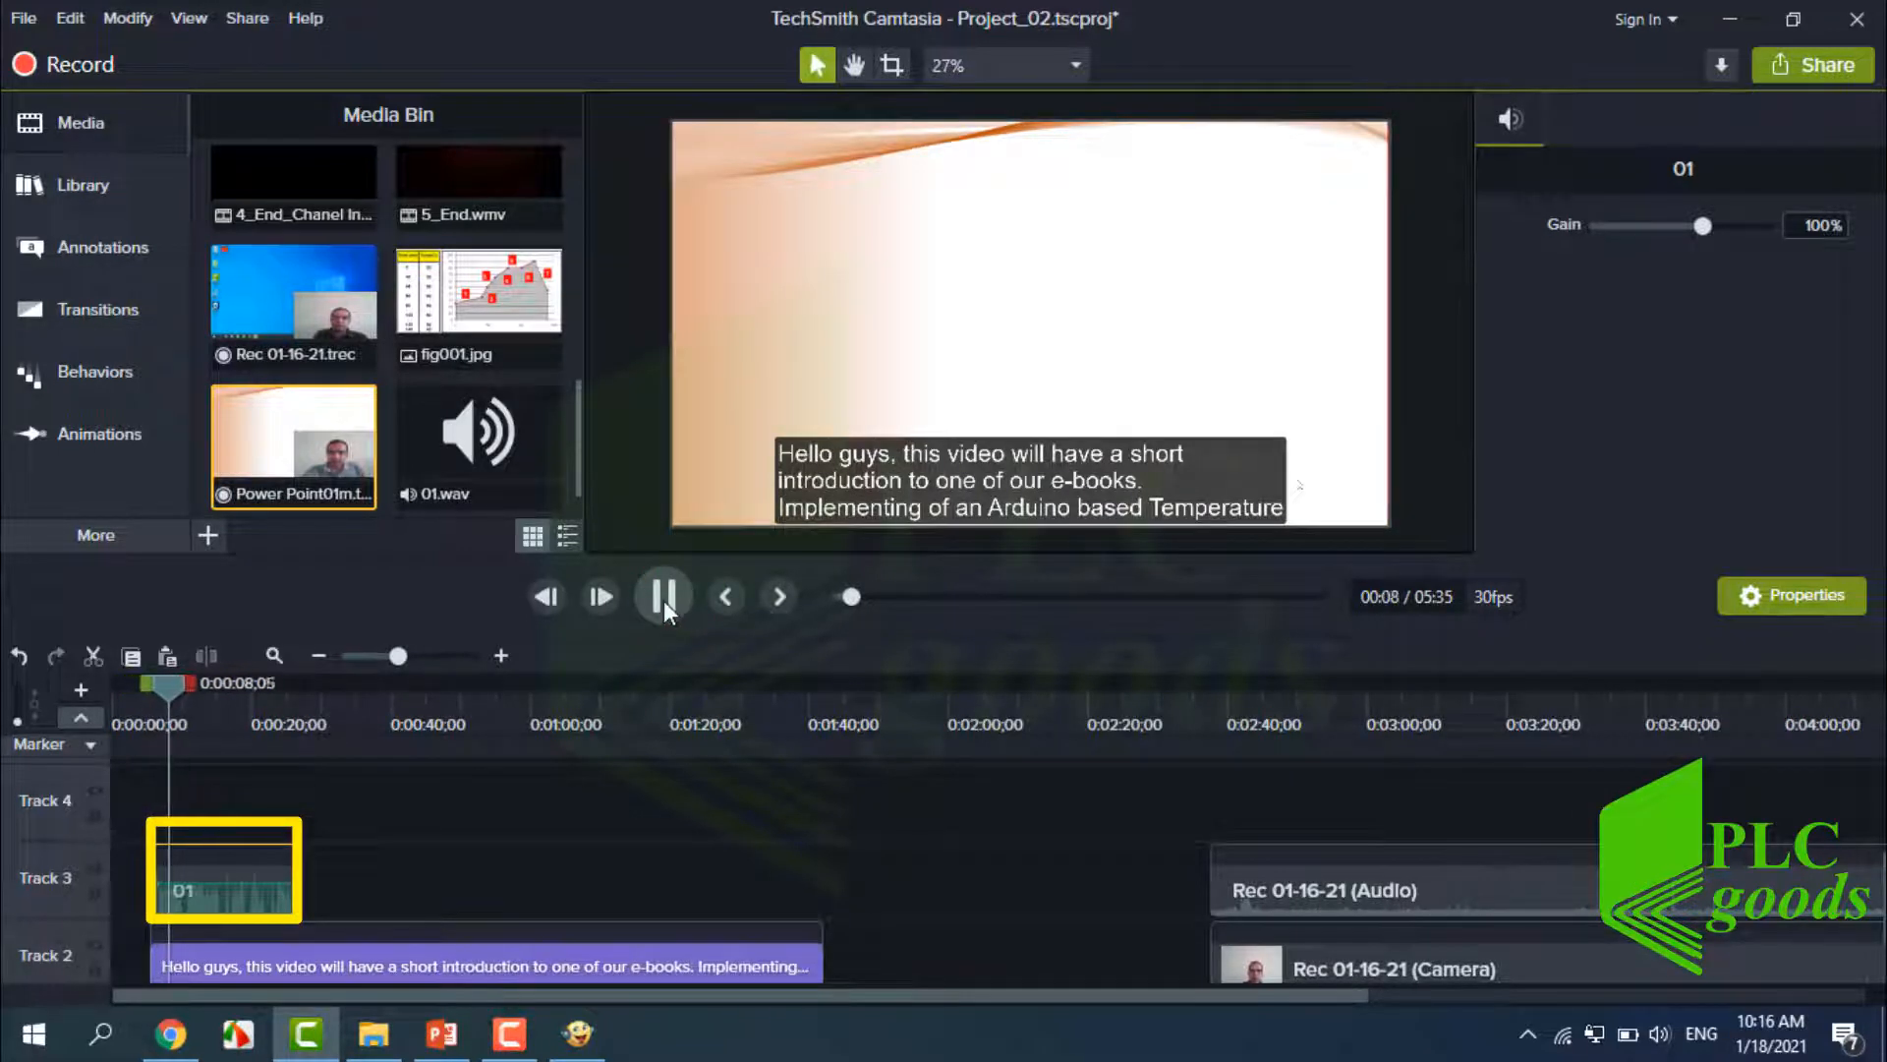
left_click(664, 600)
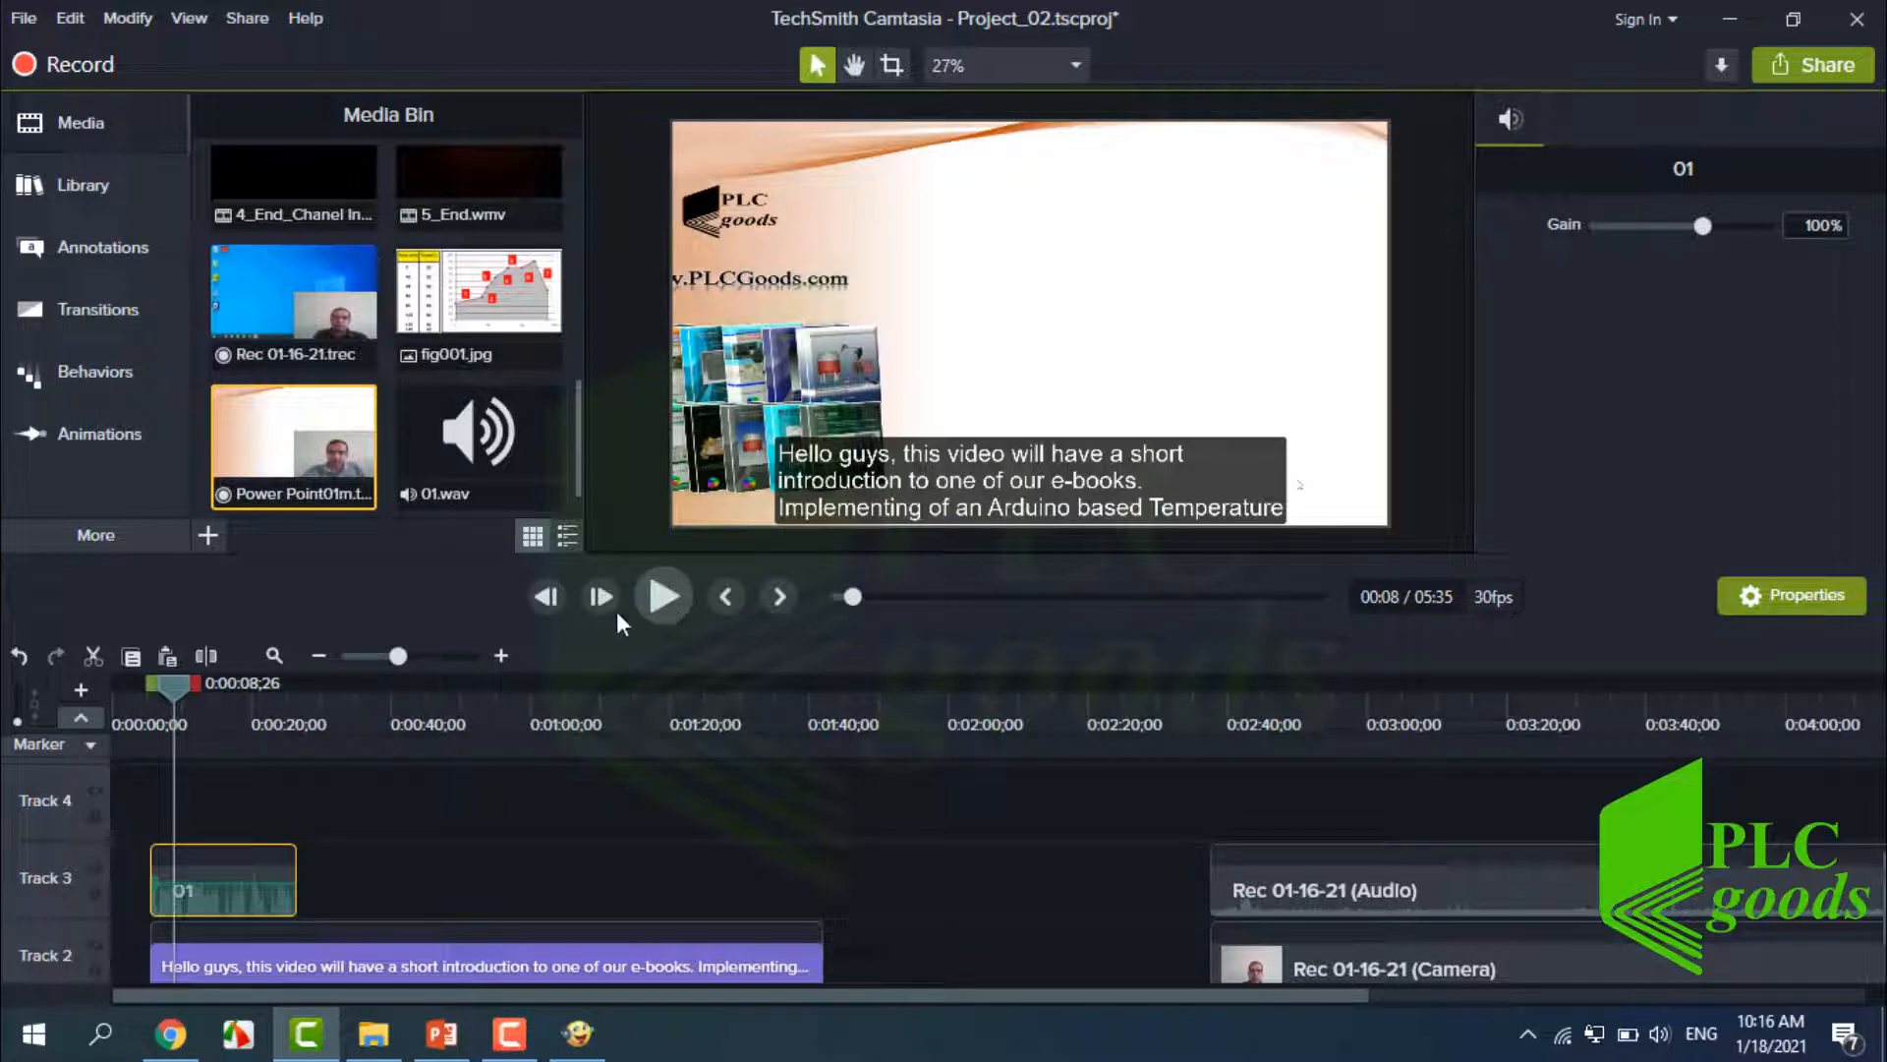
Delete the captions from Track 2 and move the 01 audio clip down to Track 2.
left_click(501, 656)
left_click(501, 655)
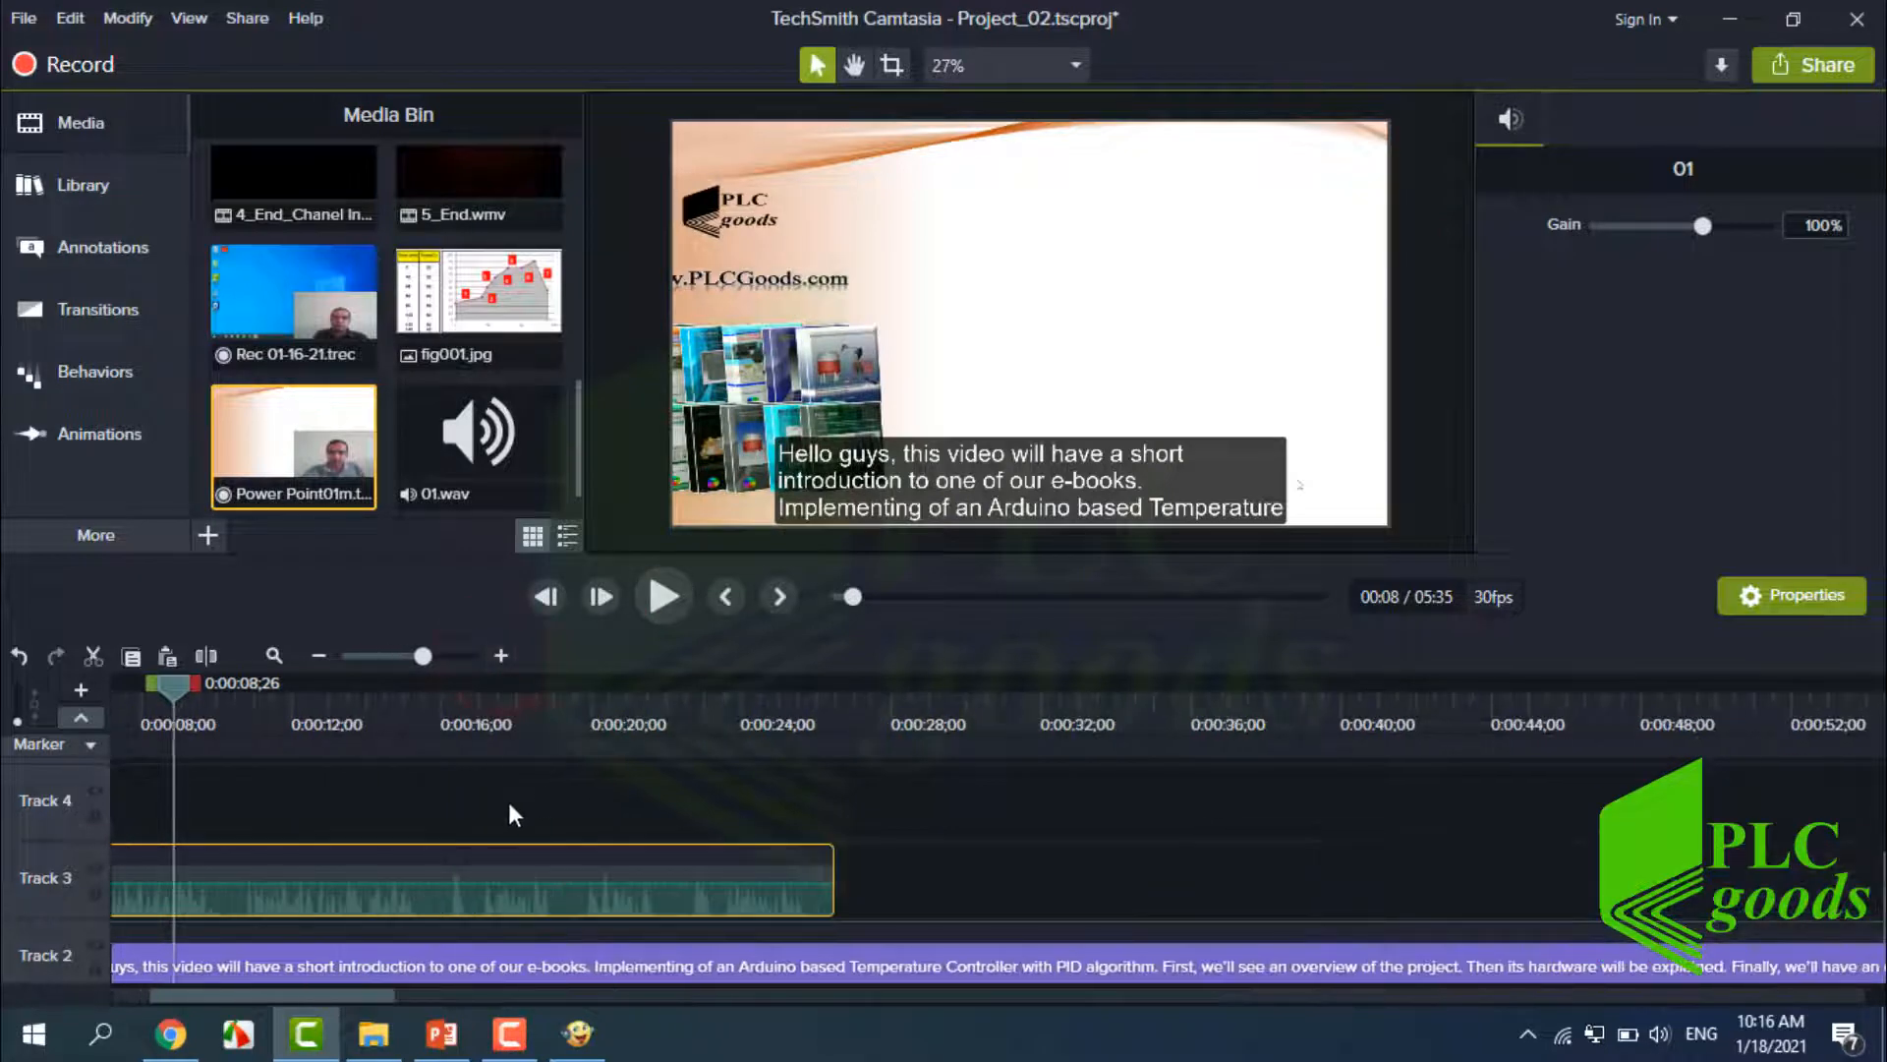
scroll(511, 799, "down", 1)
scroll(499, 802, "down", 1)
left_click_drag(367, 990, 291, 1005)
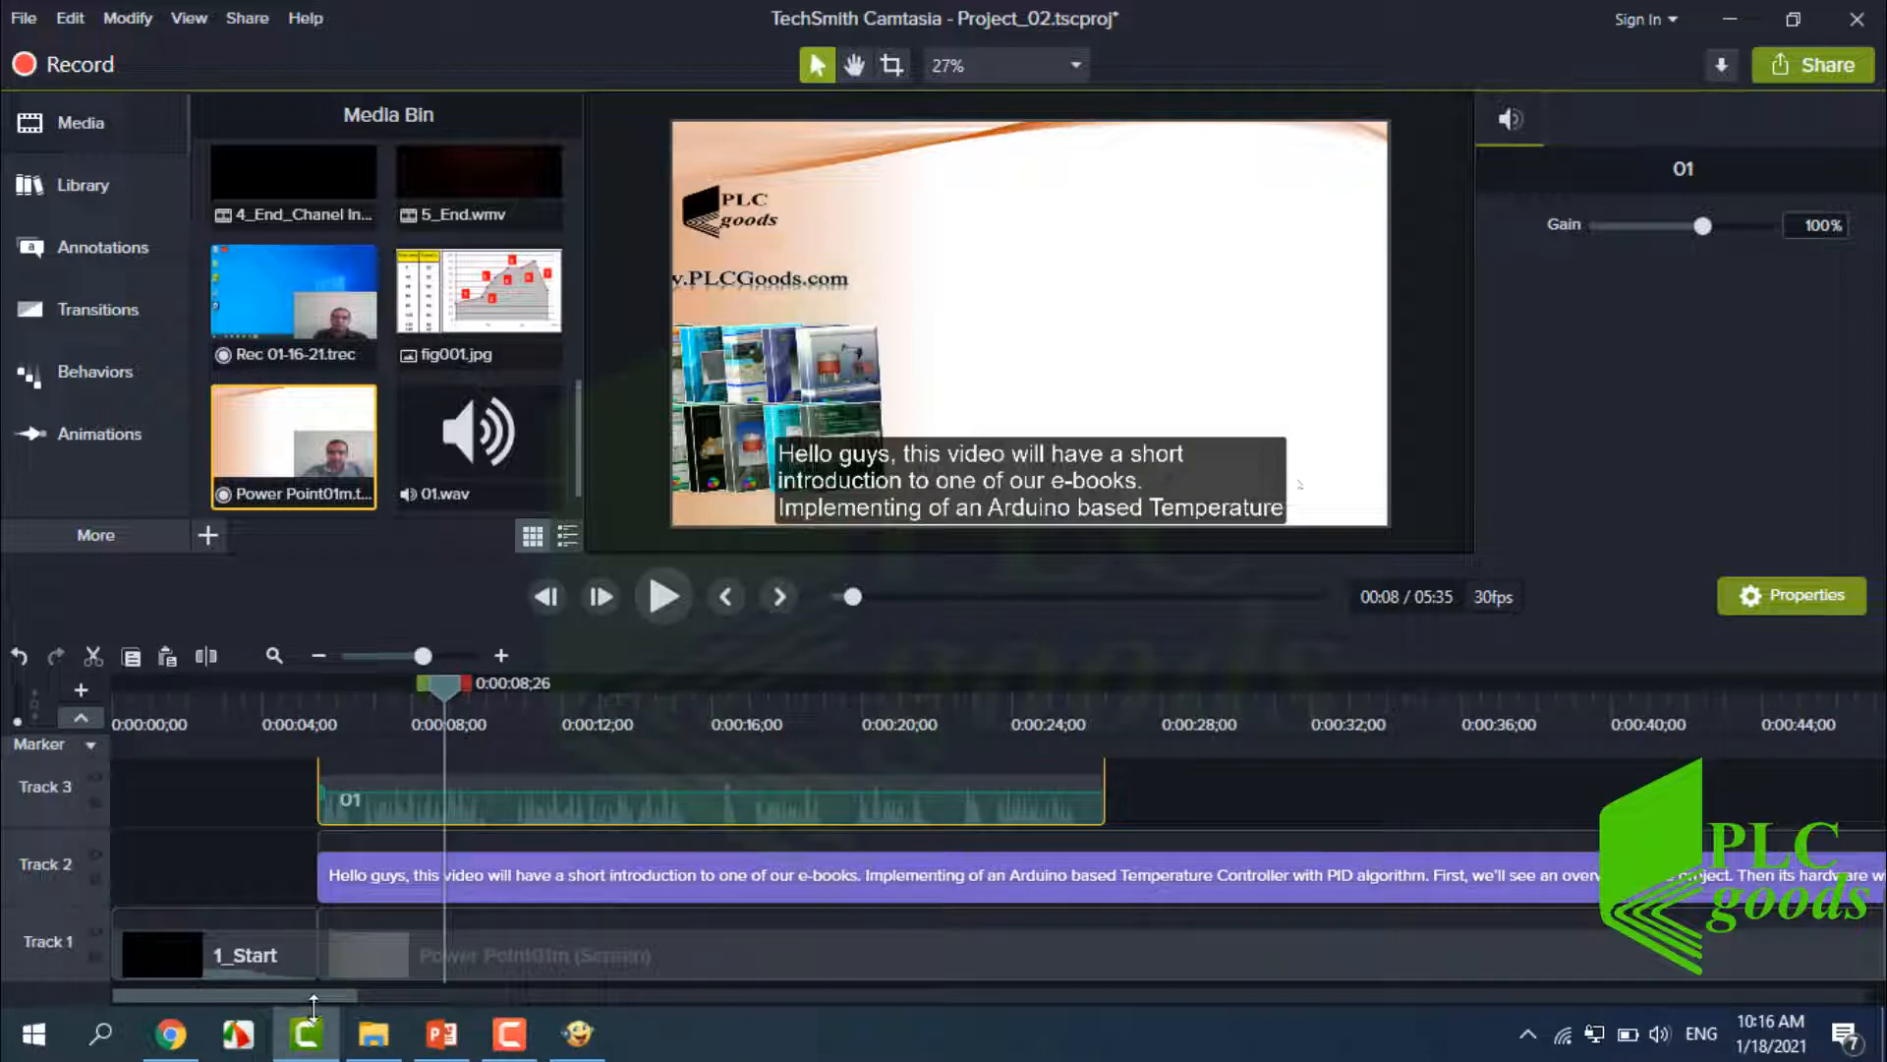
left_click(395, 877)
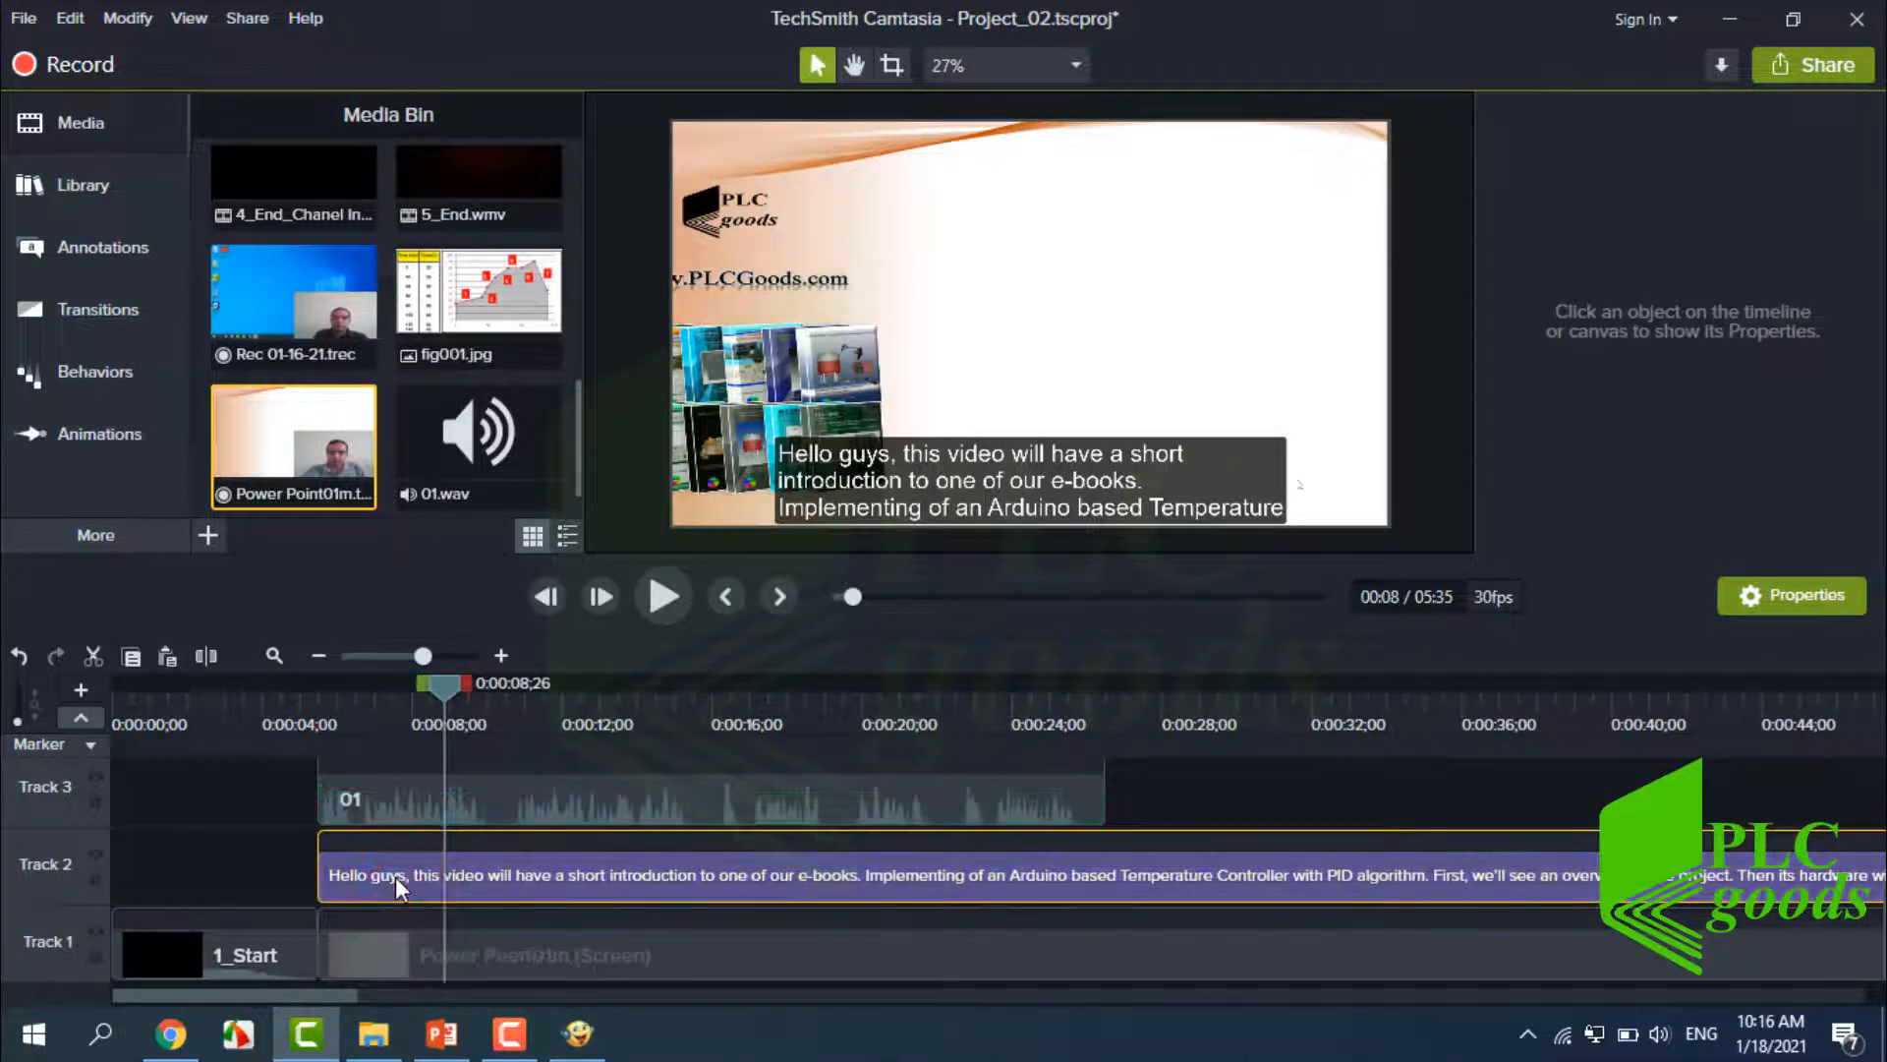
key("Delete")
left_click_drag(403, 822, 405, 853)
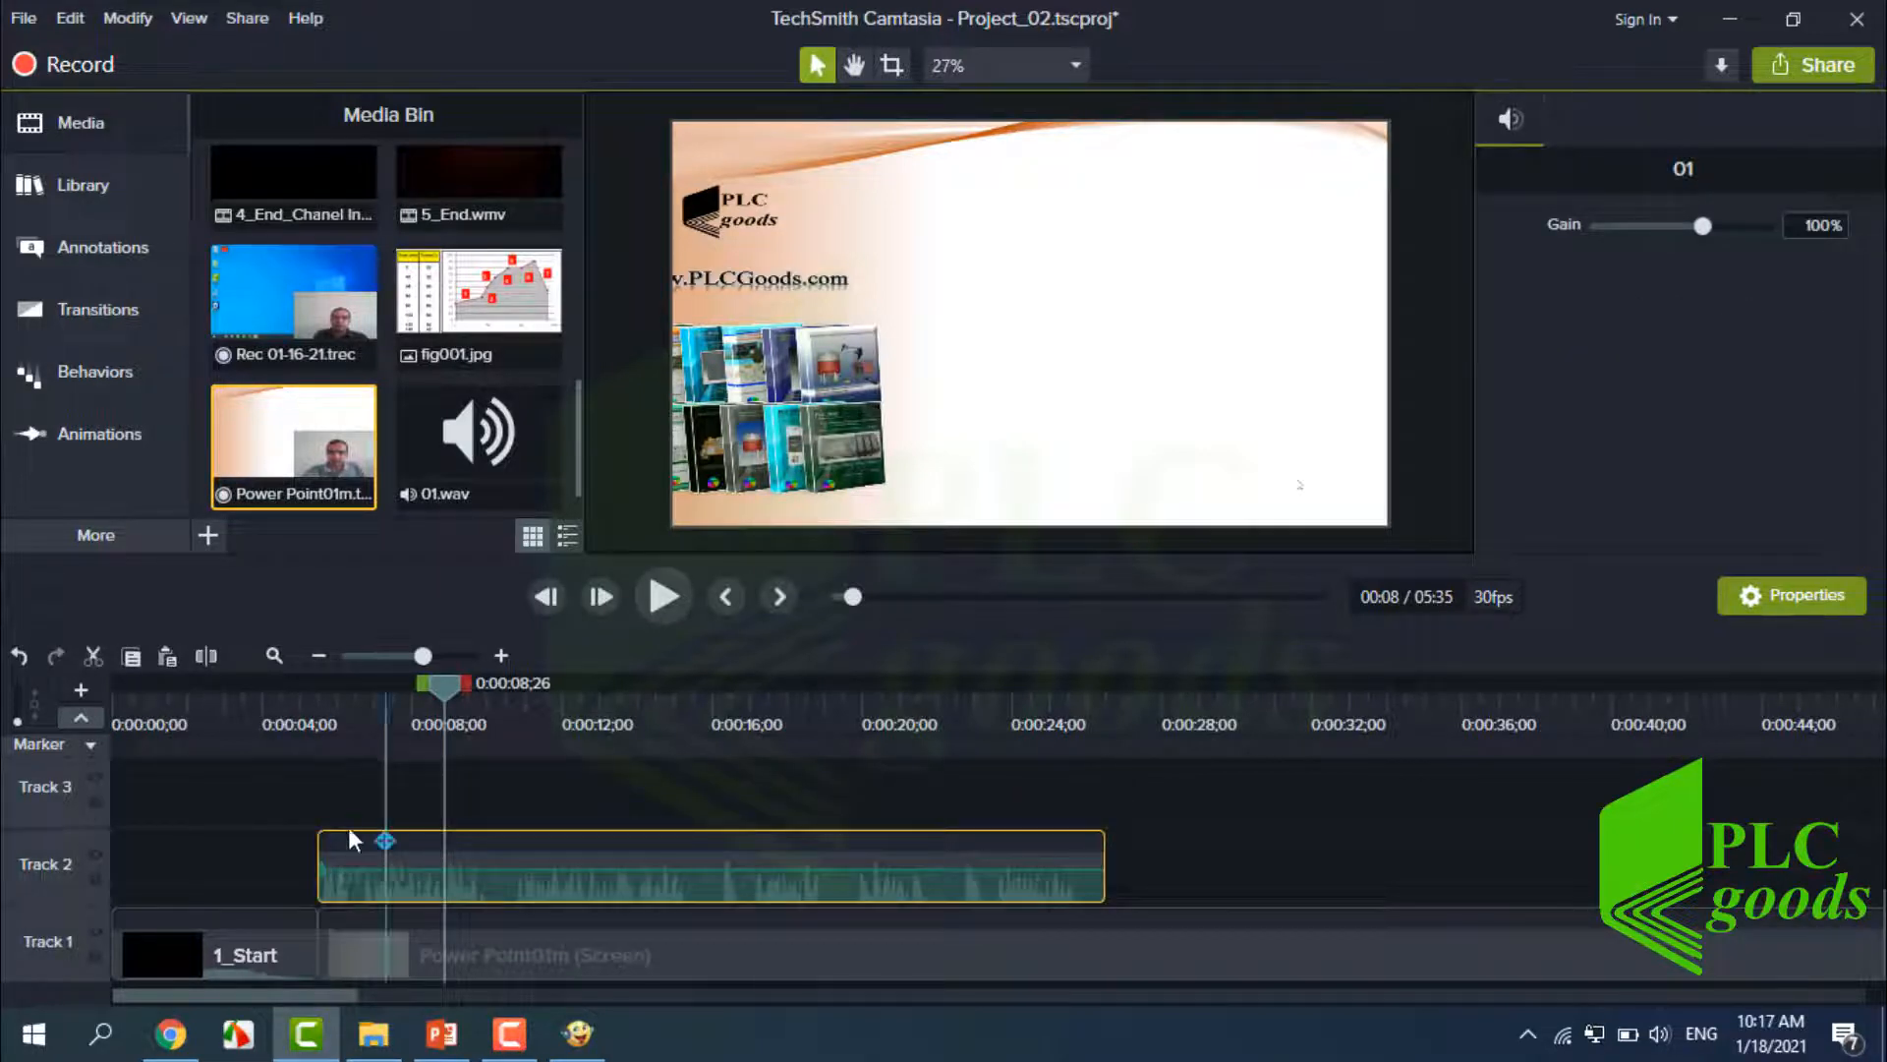
Play back from 0:00:05;09 to check how the narration start fits the first slide animation.
left_click(310, 693)
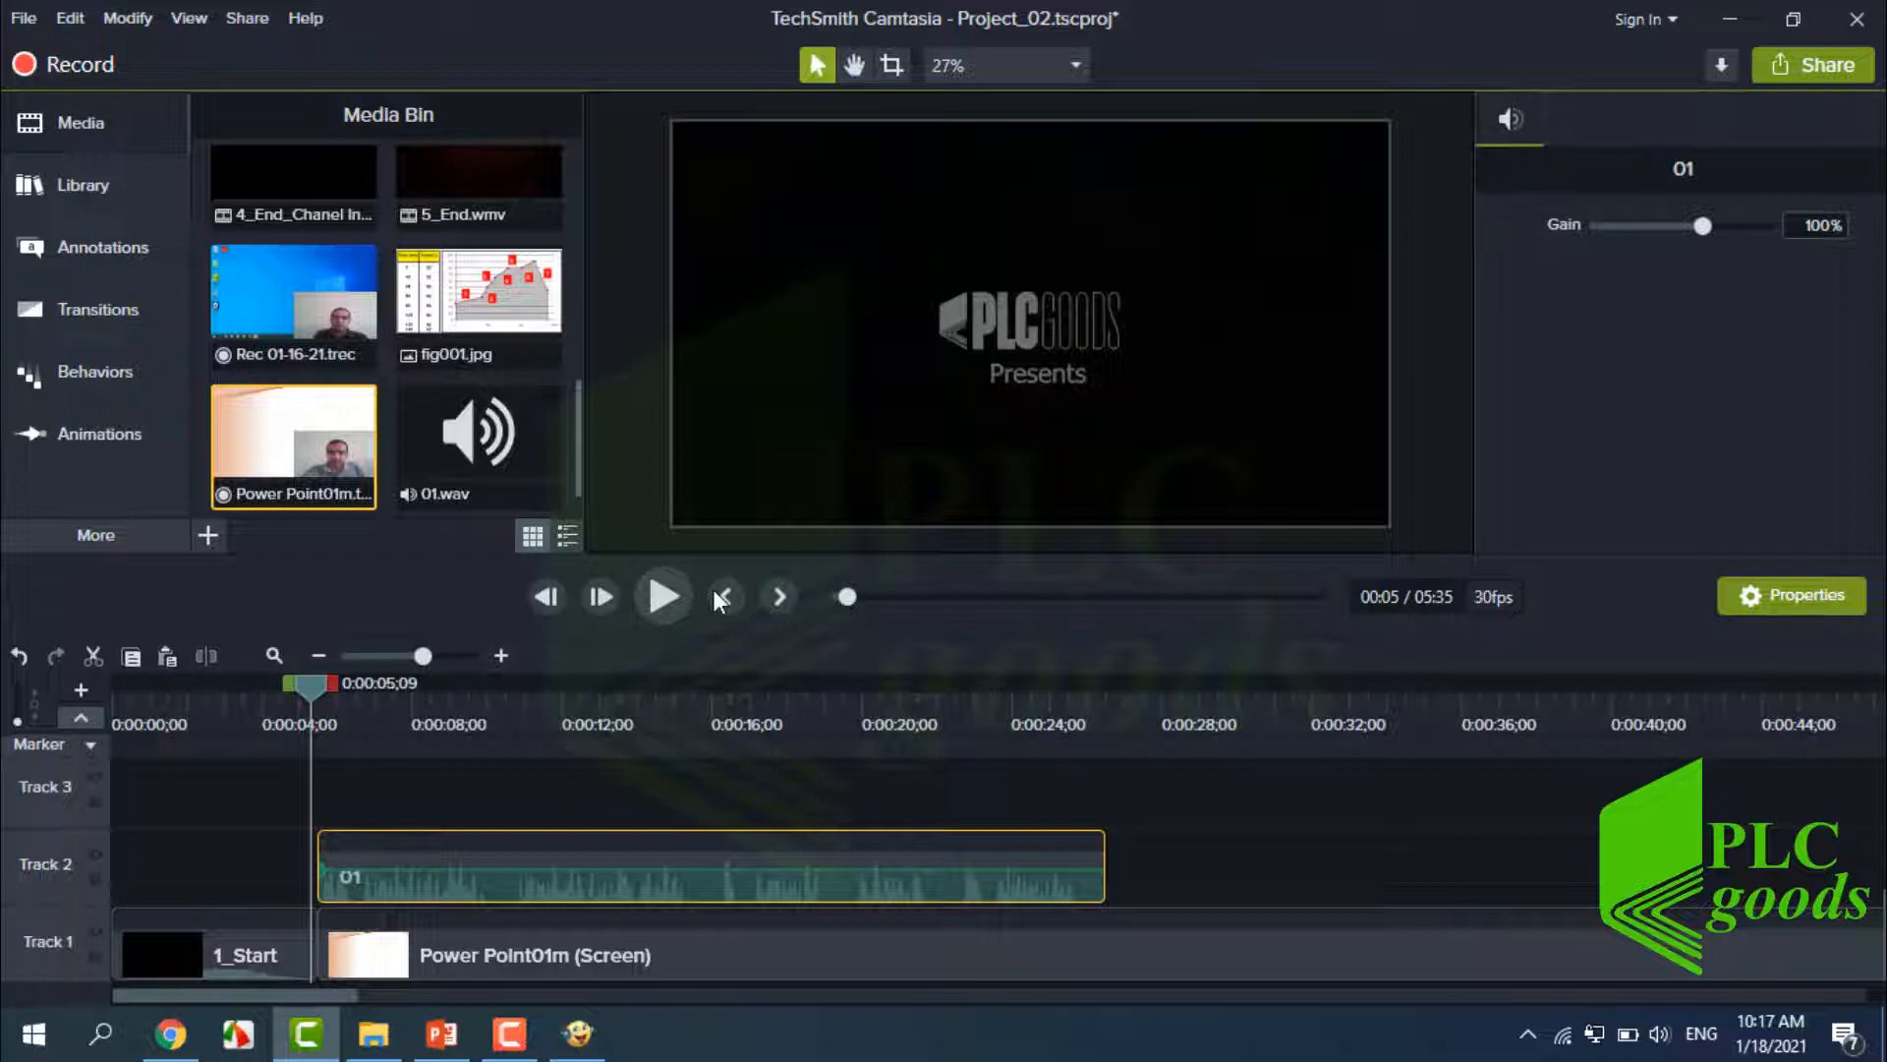
left_click(688, 596)
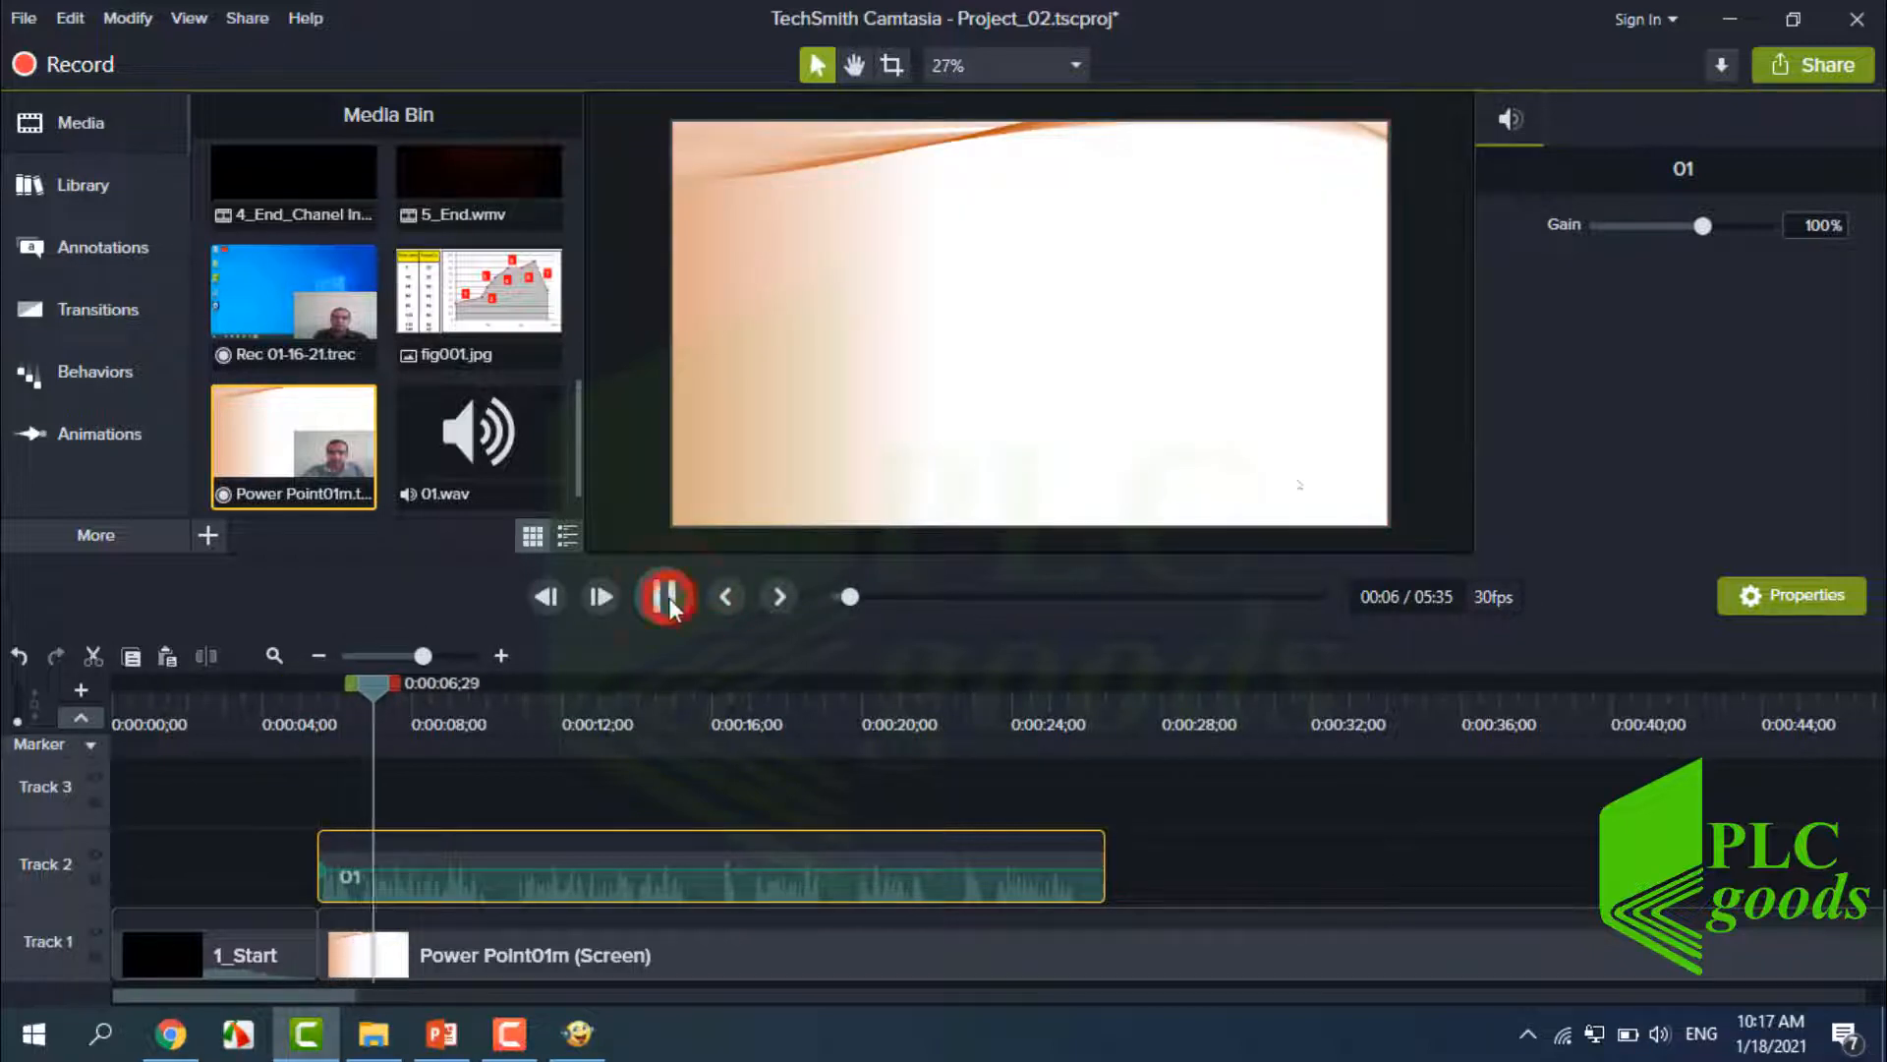
left_click(666, 597)
Move the 01 audio clip to start at 0:00:07;26 and cut the range from 0:00:05;15 to 0:00:07;26 out of the timeline.
left_click_drag(436, 686, 411, 698)
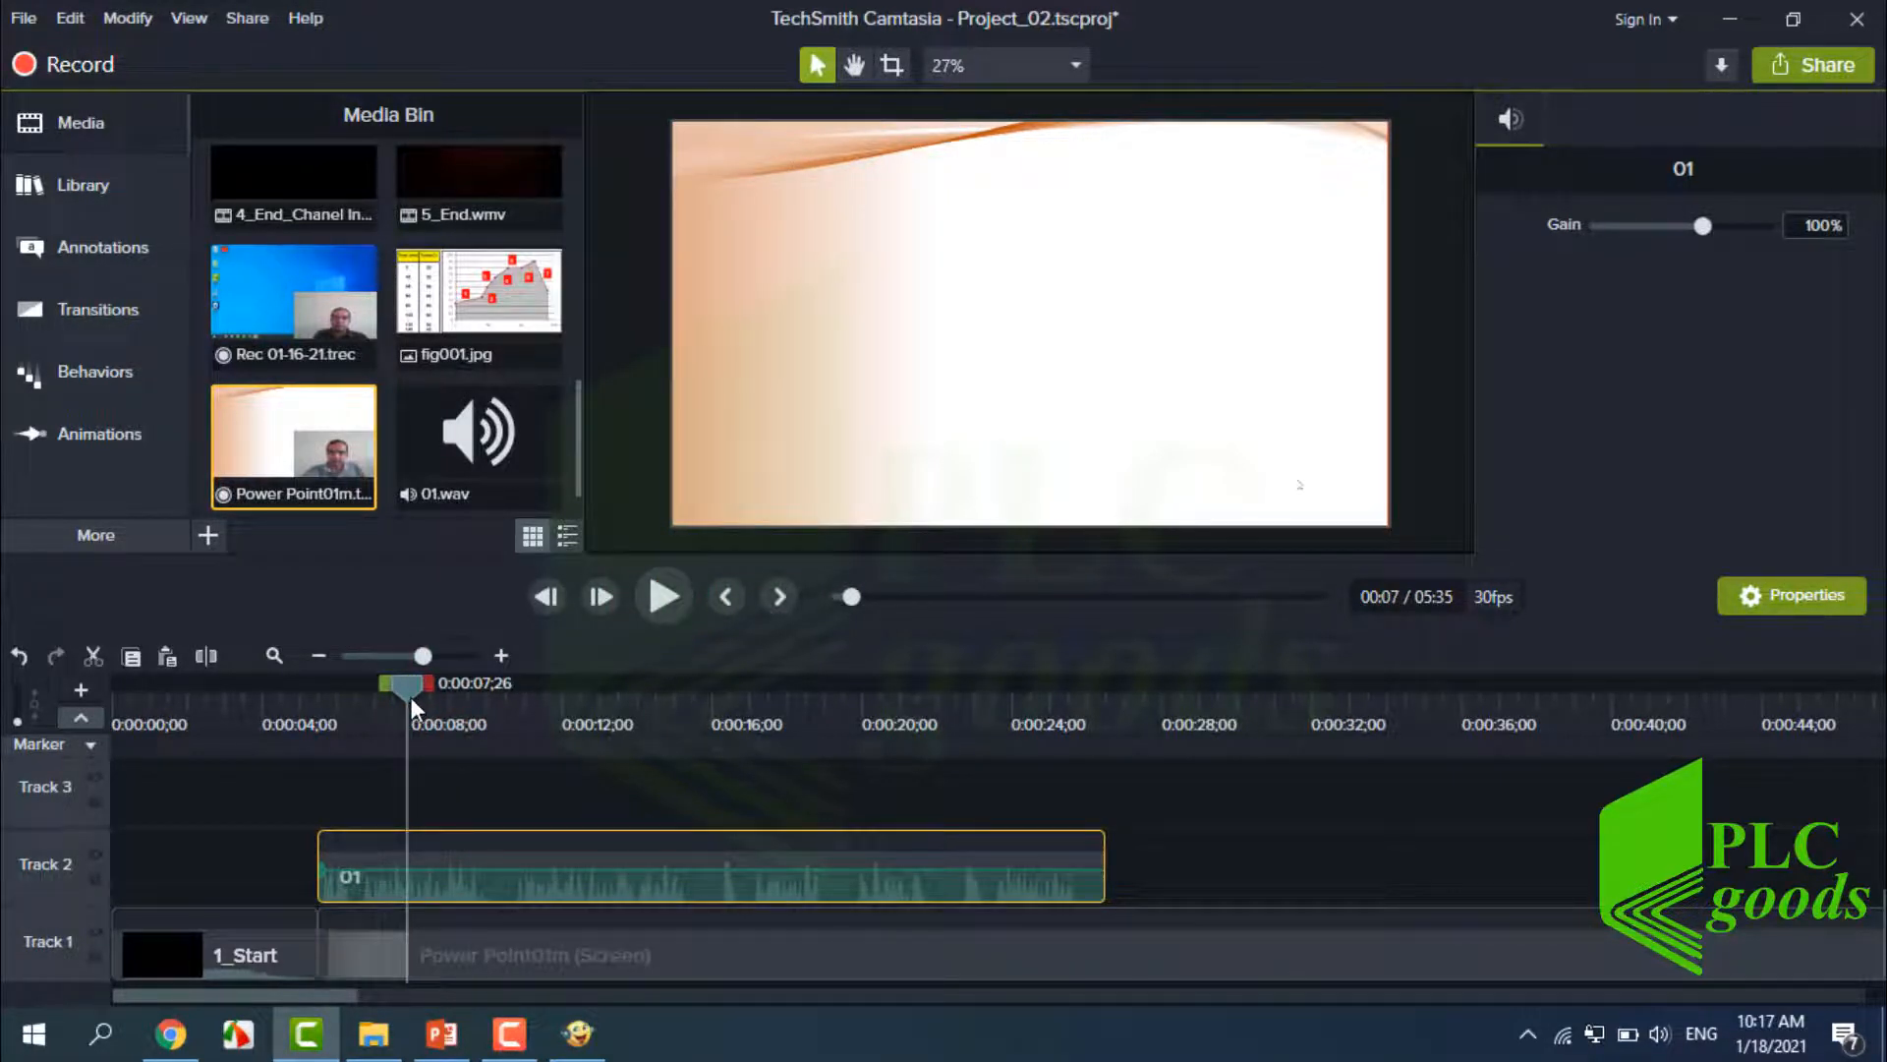
left_click_drag(427, 877, 515, 857)
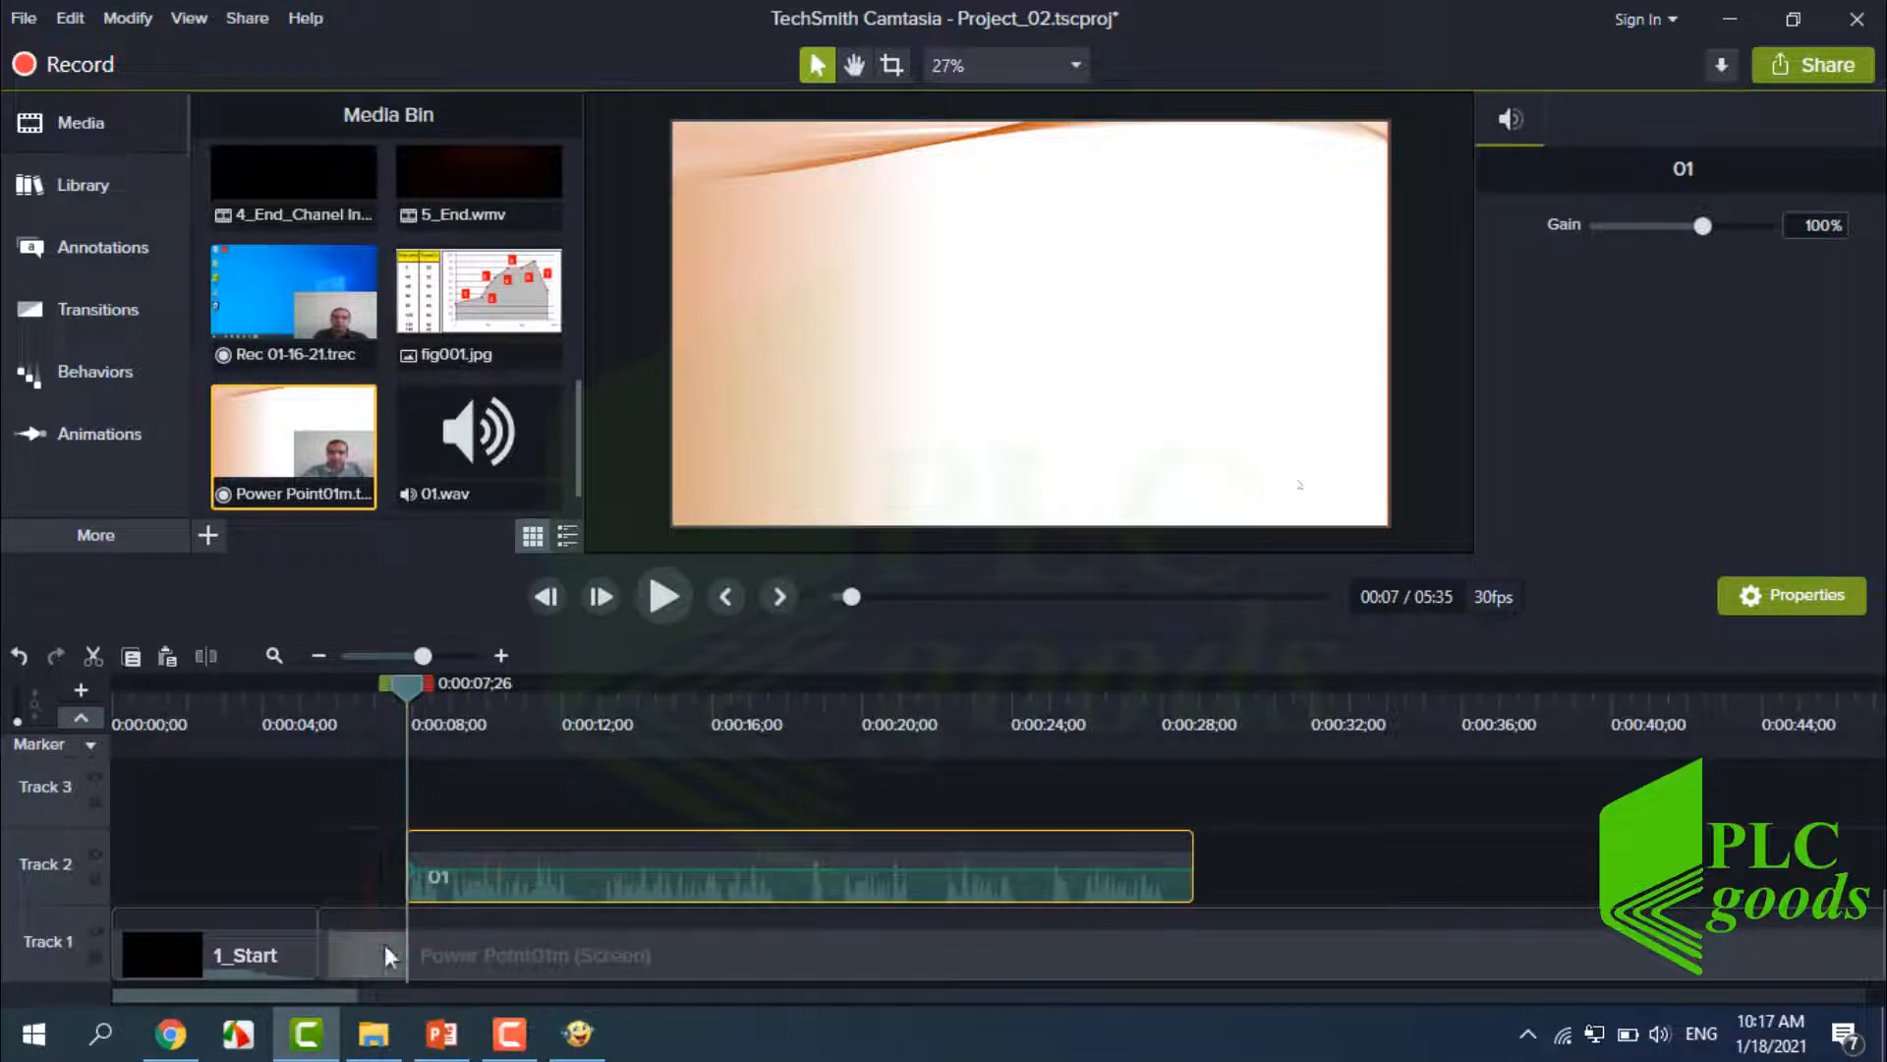
left_click(361, 959)
left_click_drag(387, 694, 295, 727)
left_click(92, 656)
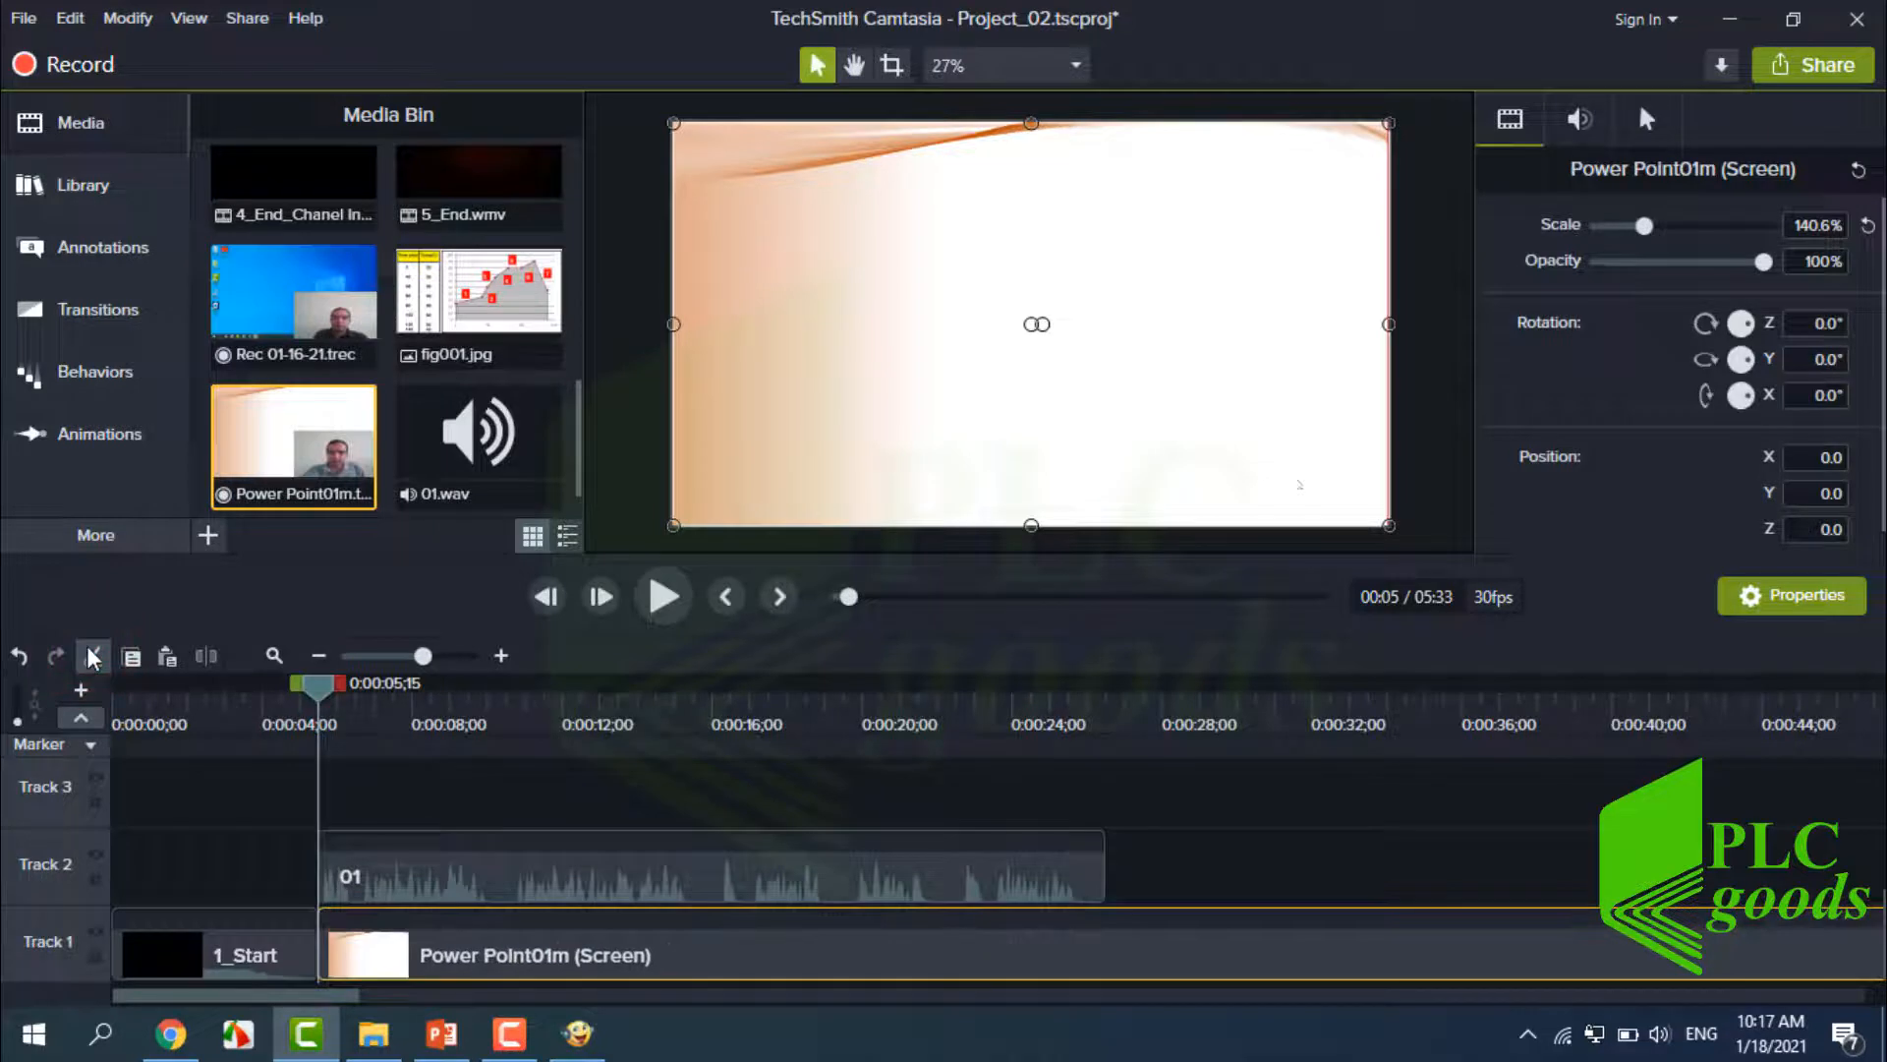
Play back from 0:00:05;15 to check the narration against the shortened slide clip.
left_click(653, 596)
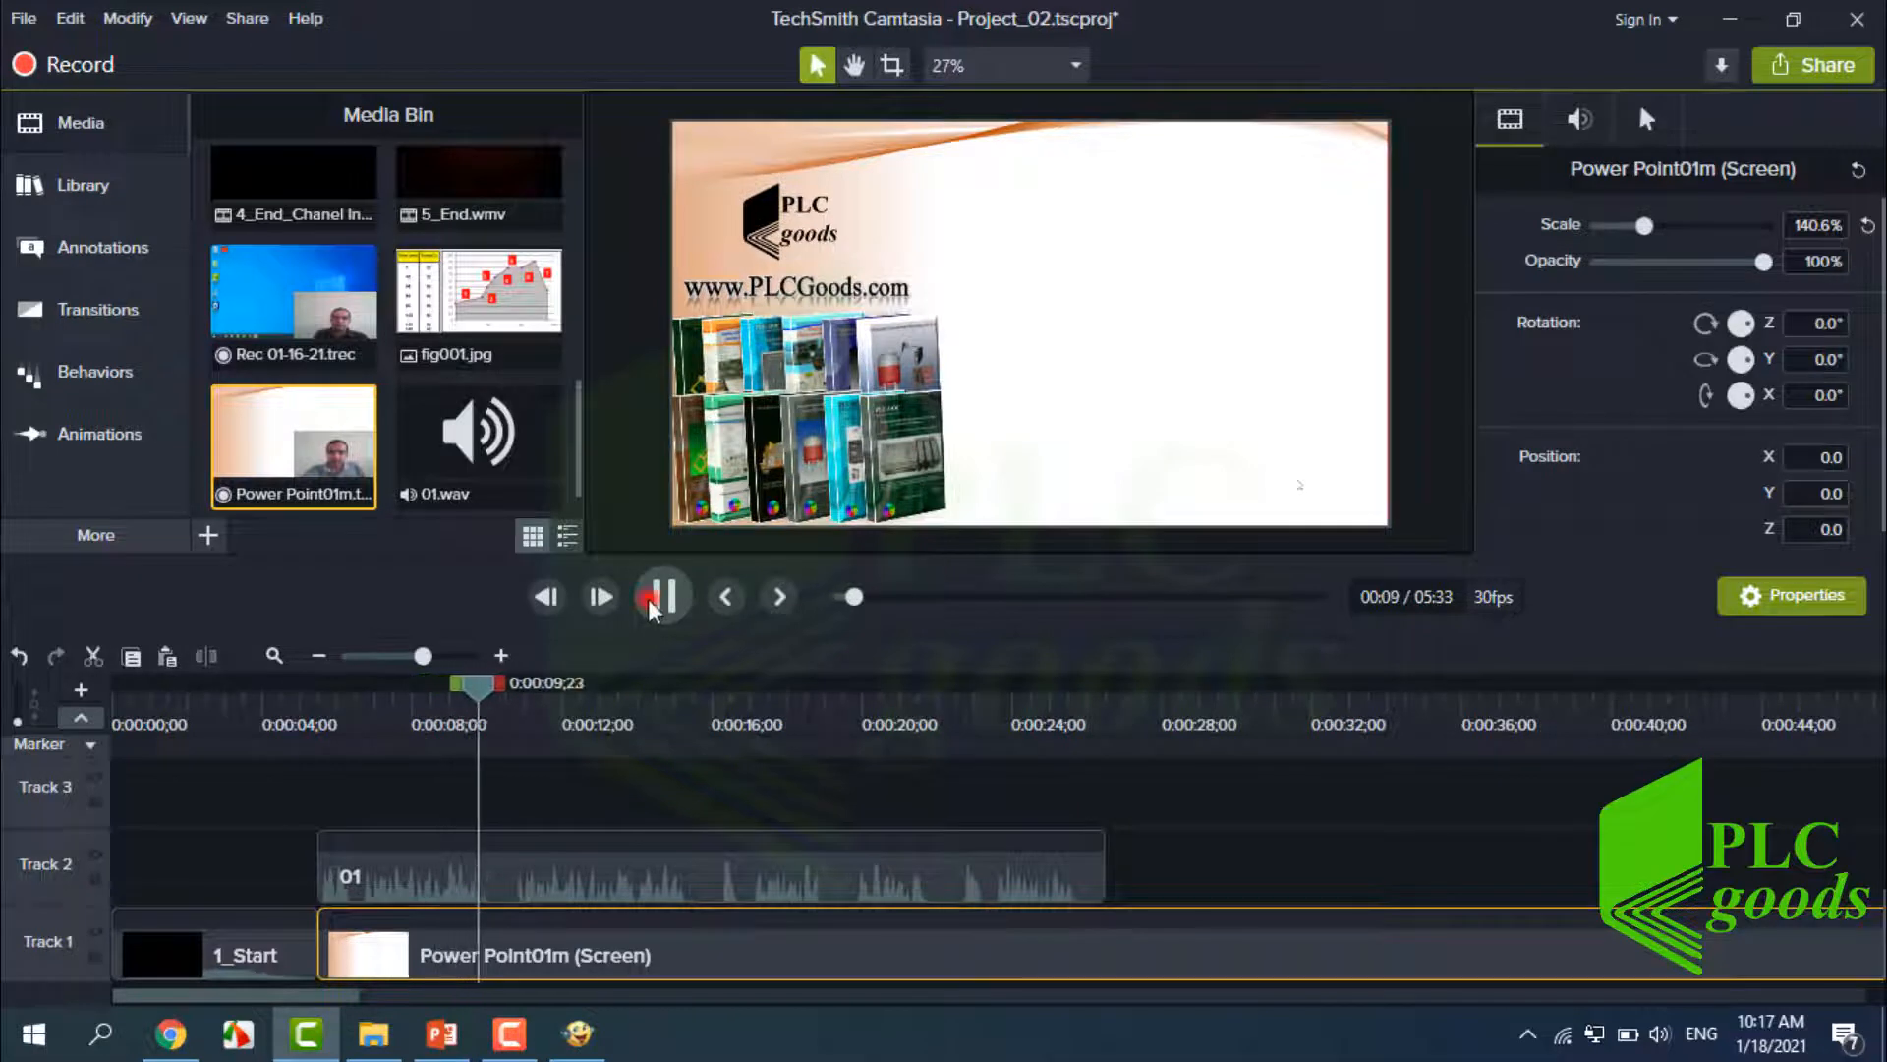
left_click(661, 596)
left_click(651, 607)
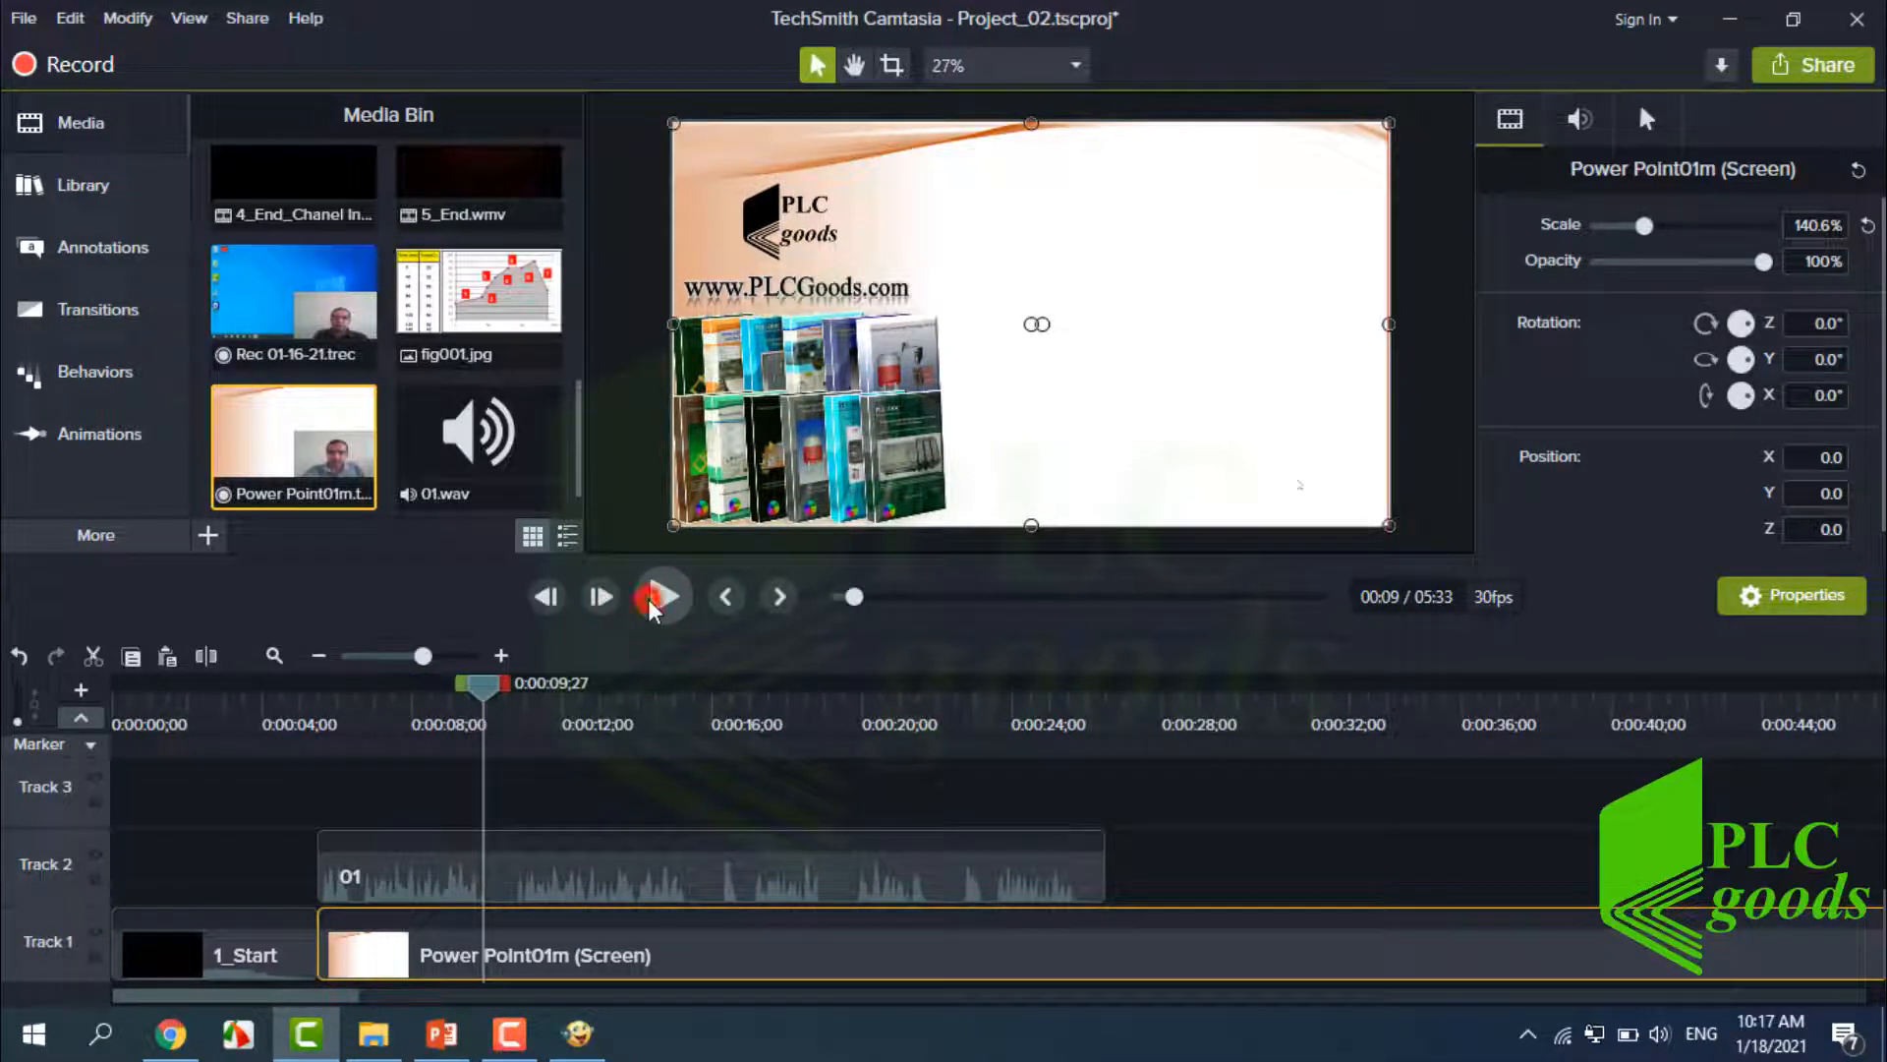
left_click(650, 607)
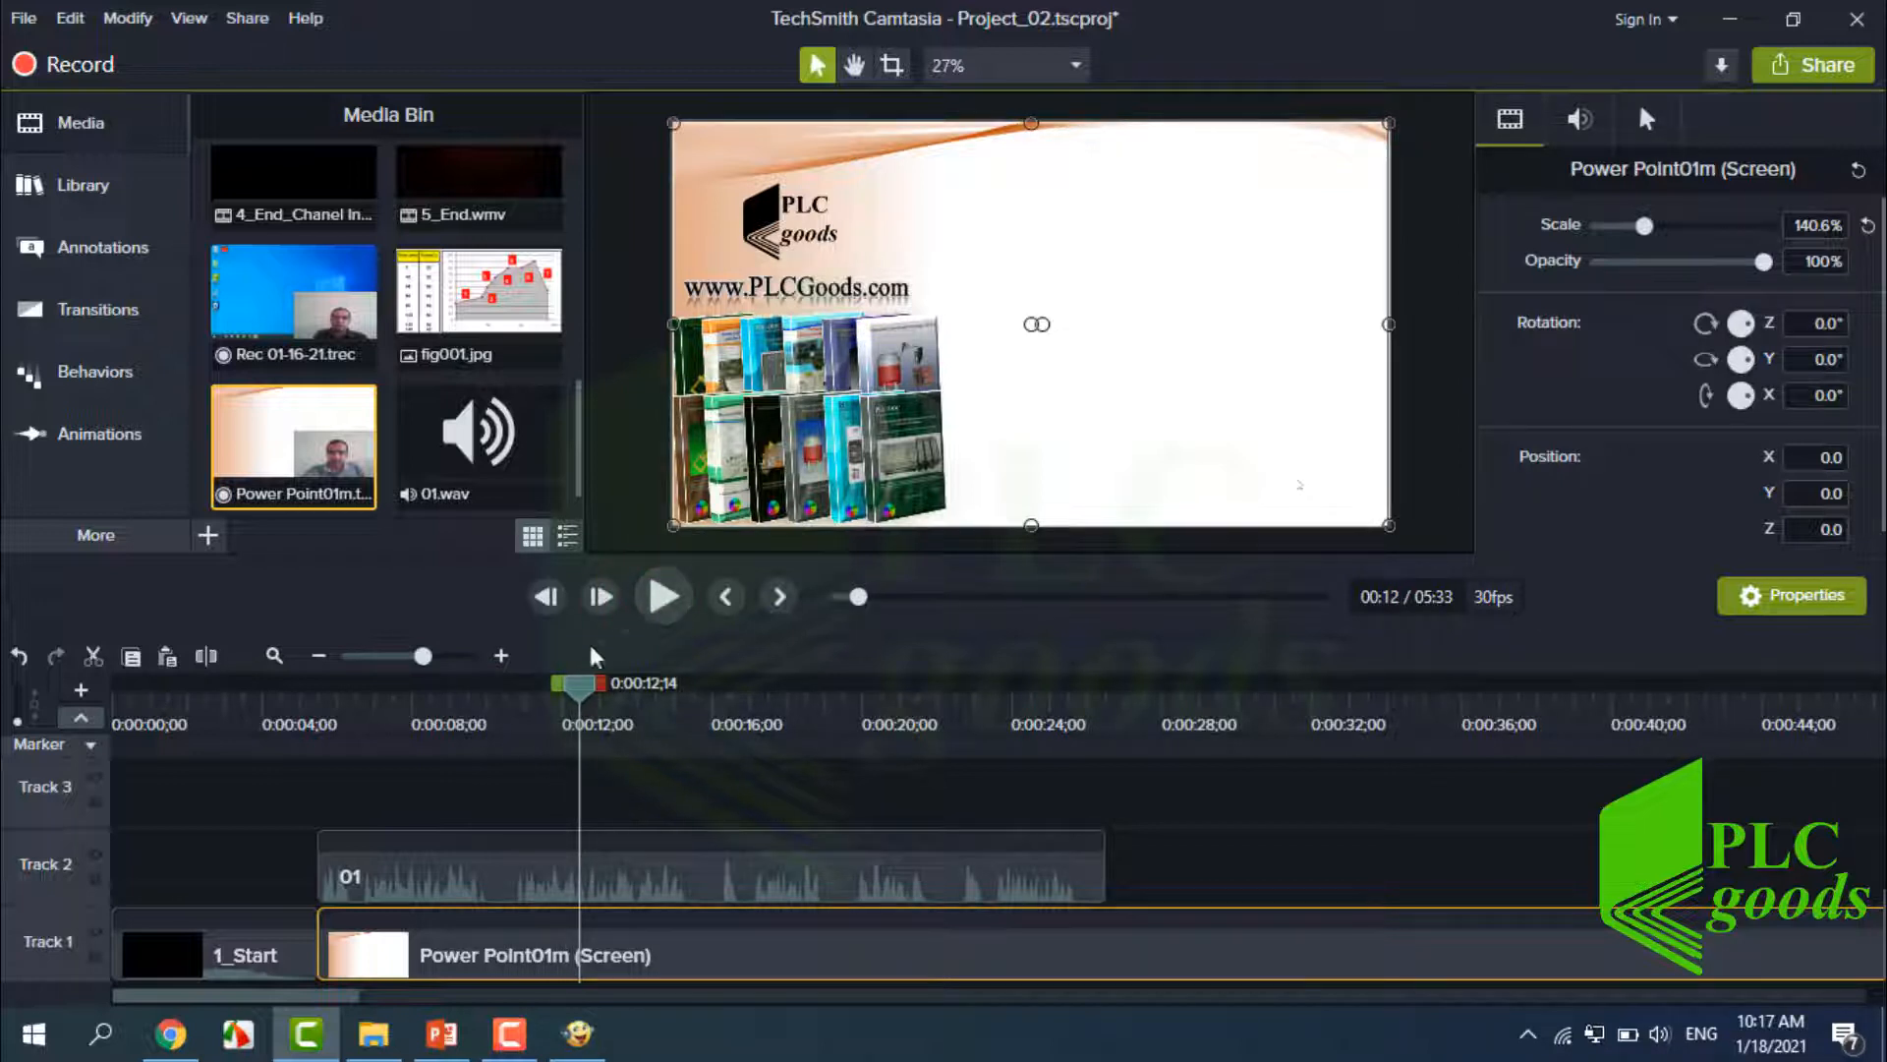
With Track 2 locked, delete the Track 1 section from 0:00:09;22 to about 0:00:18 and close the gap.
left_click(94, 877)
left_click_drag(575, 702, 458, 782)
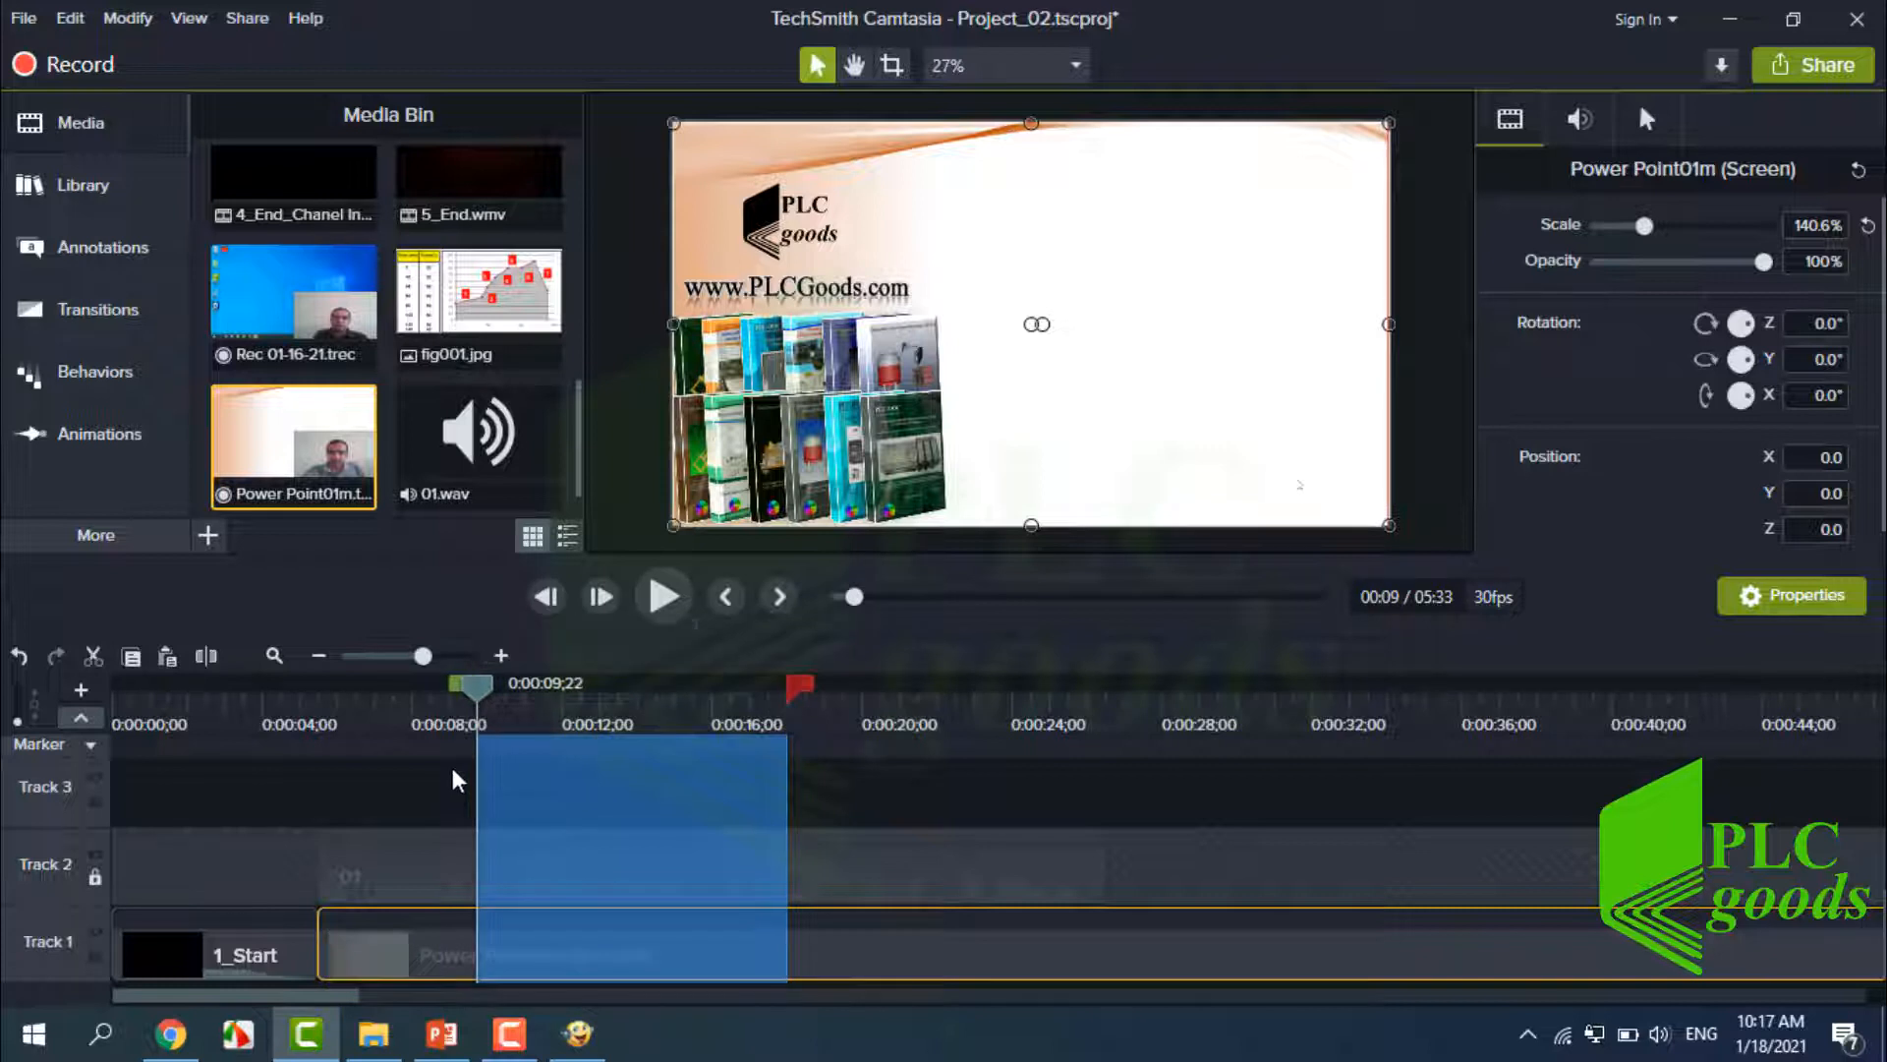
key("Delete")
left_click_drag(799, 960, 490, 956)
Play back from 0:00:08;23 to check the slide animations after the join in the Power Point01m (Screen) clip.
left_click(442, 710)
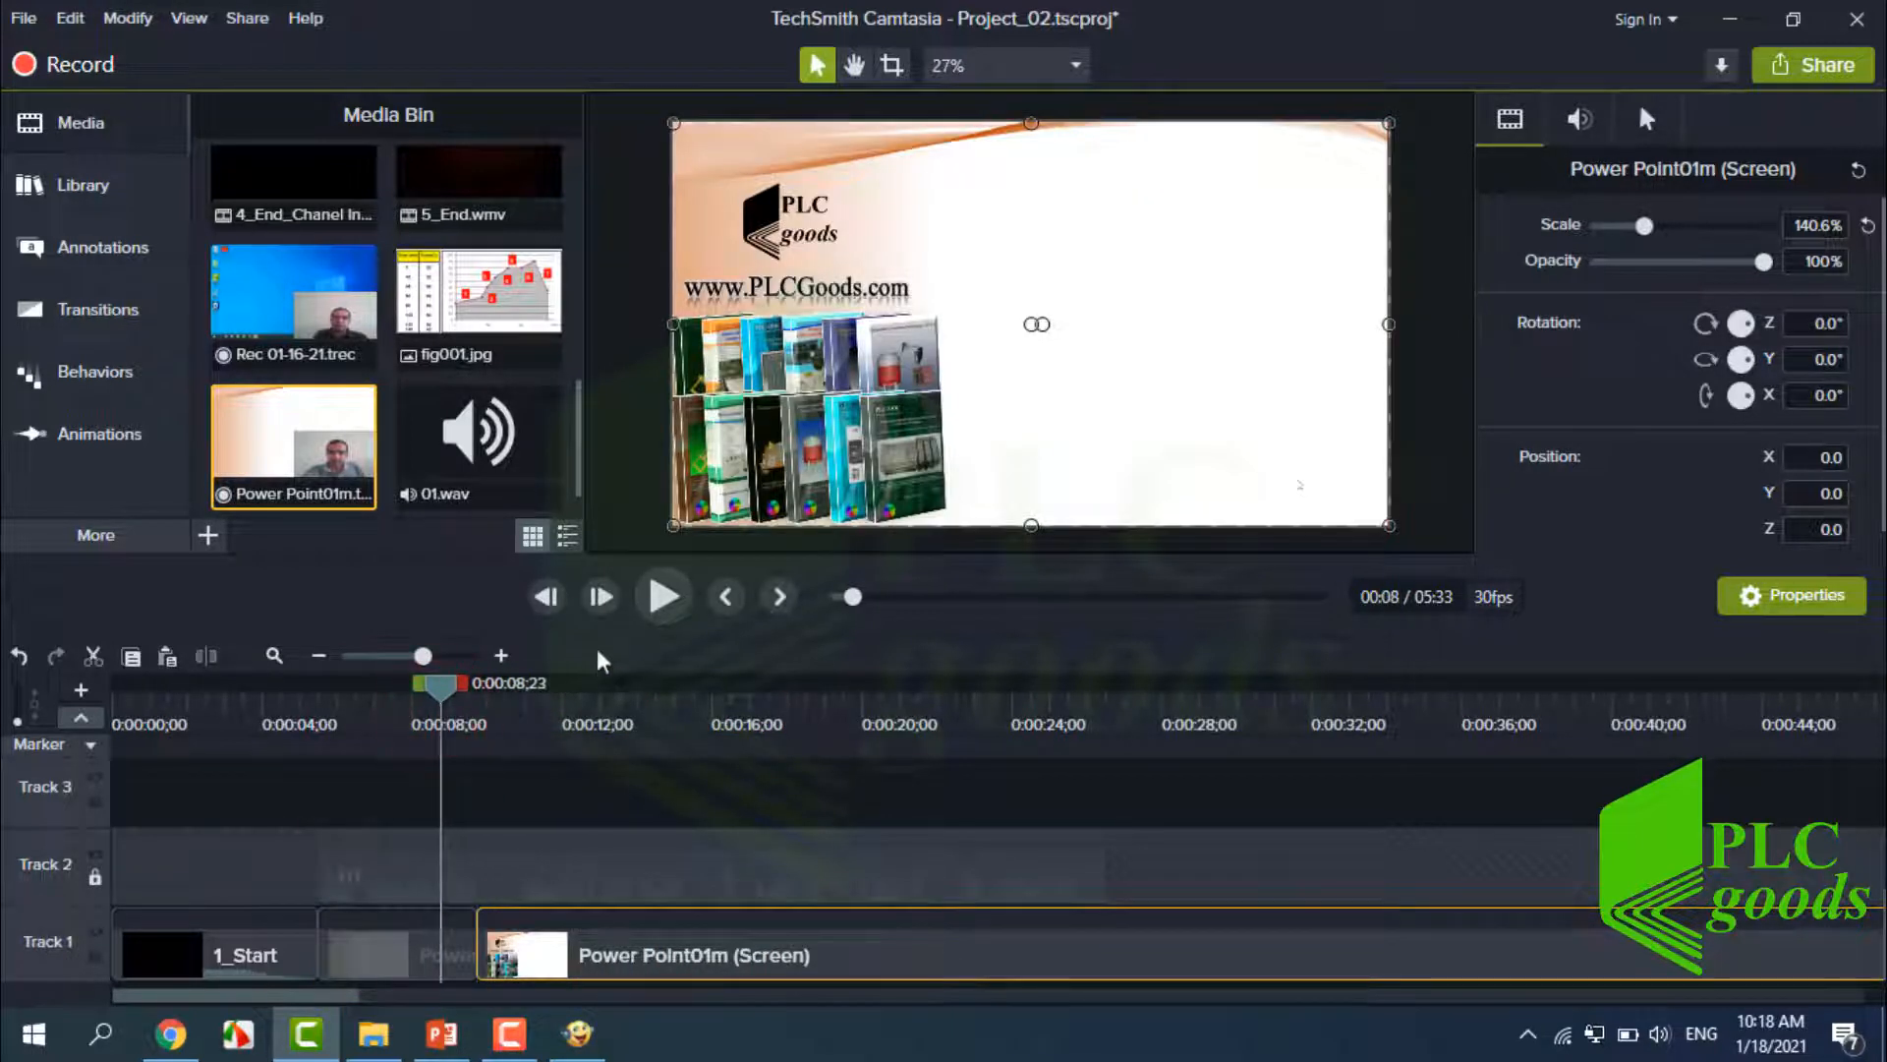
left_click(664, 597)
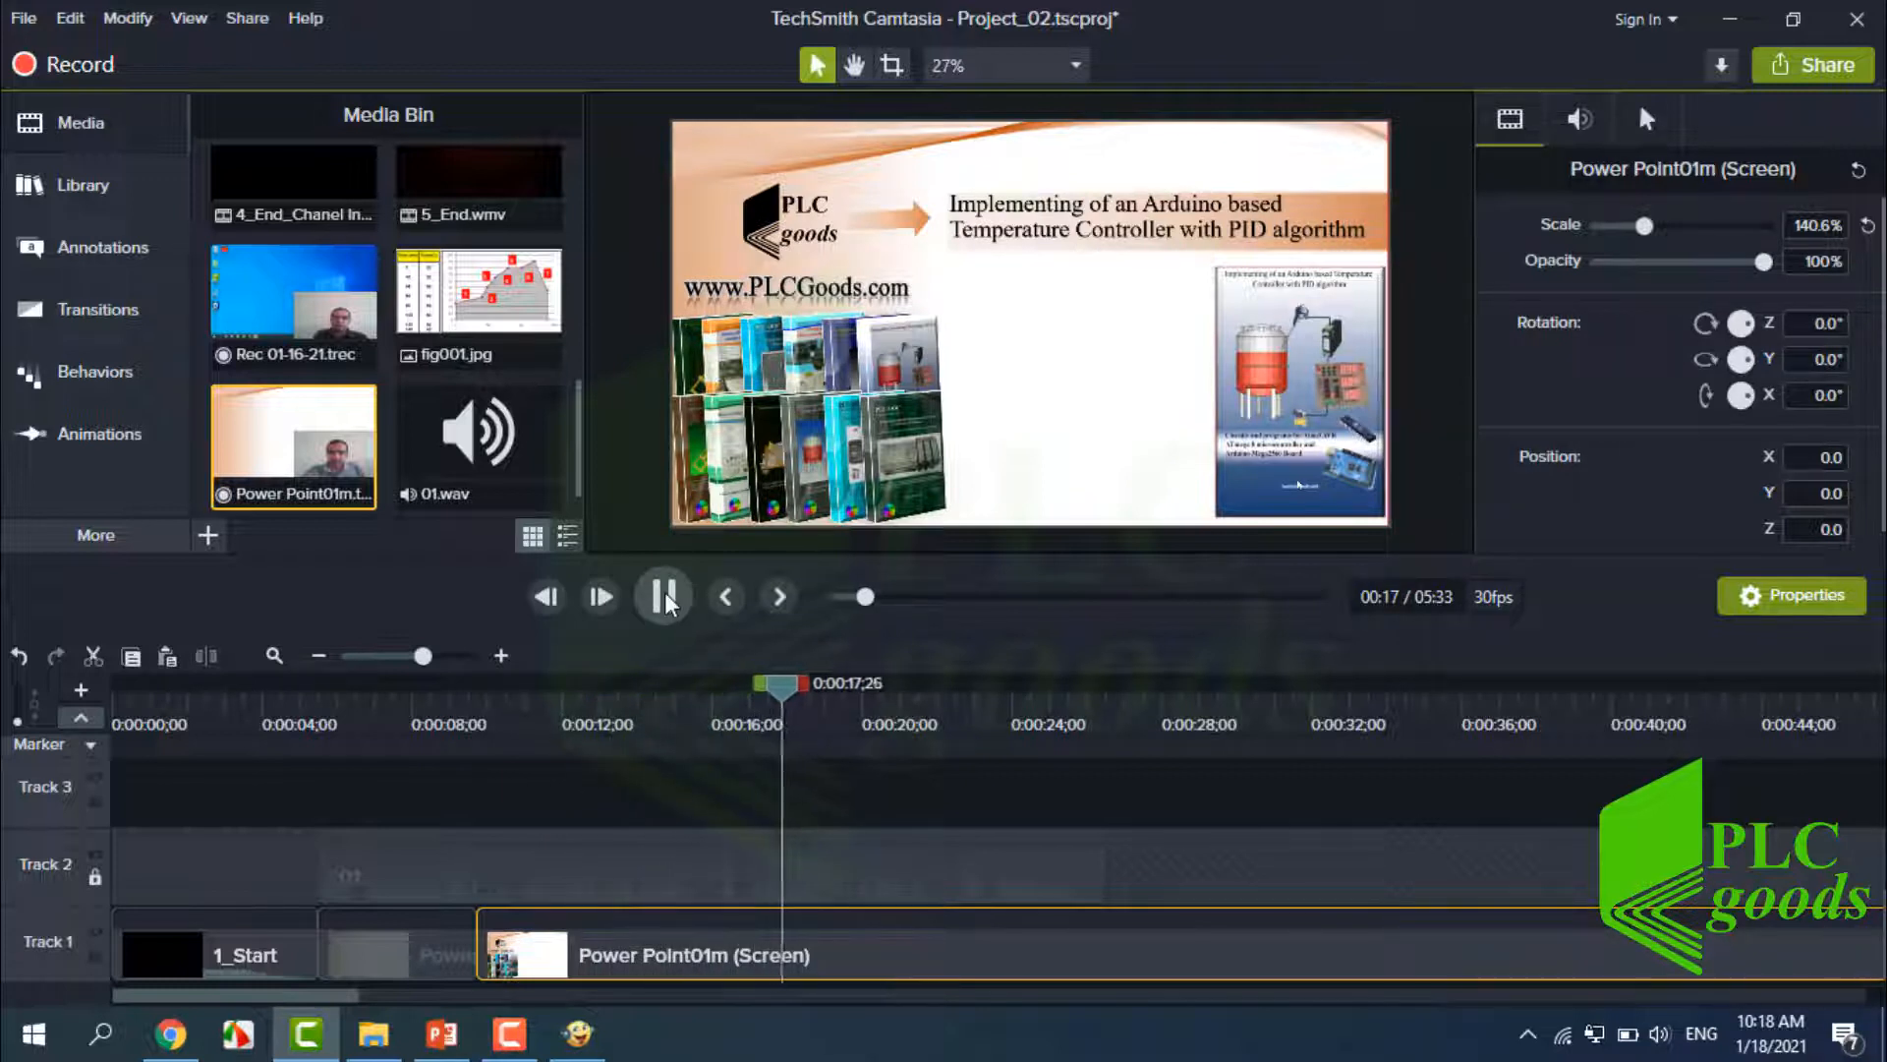
left_click(665, 596)
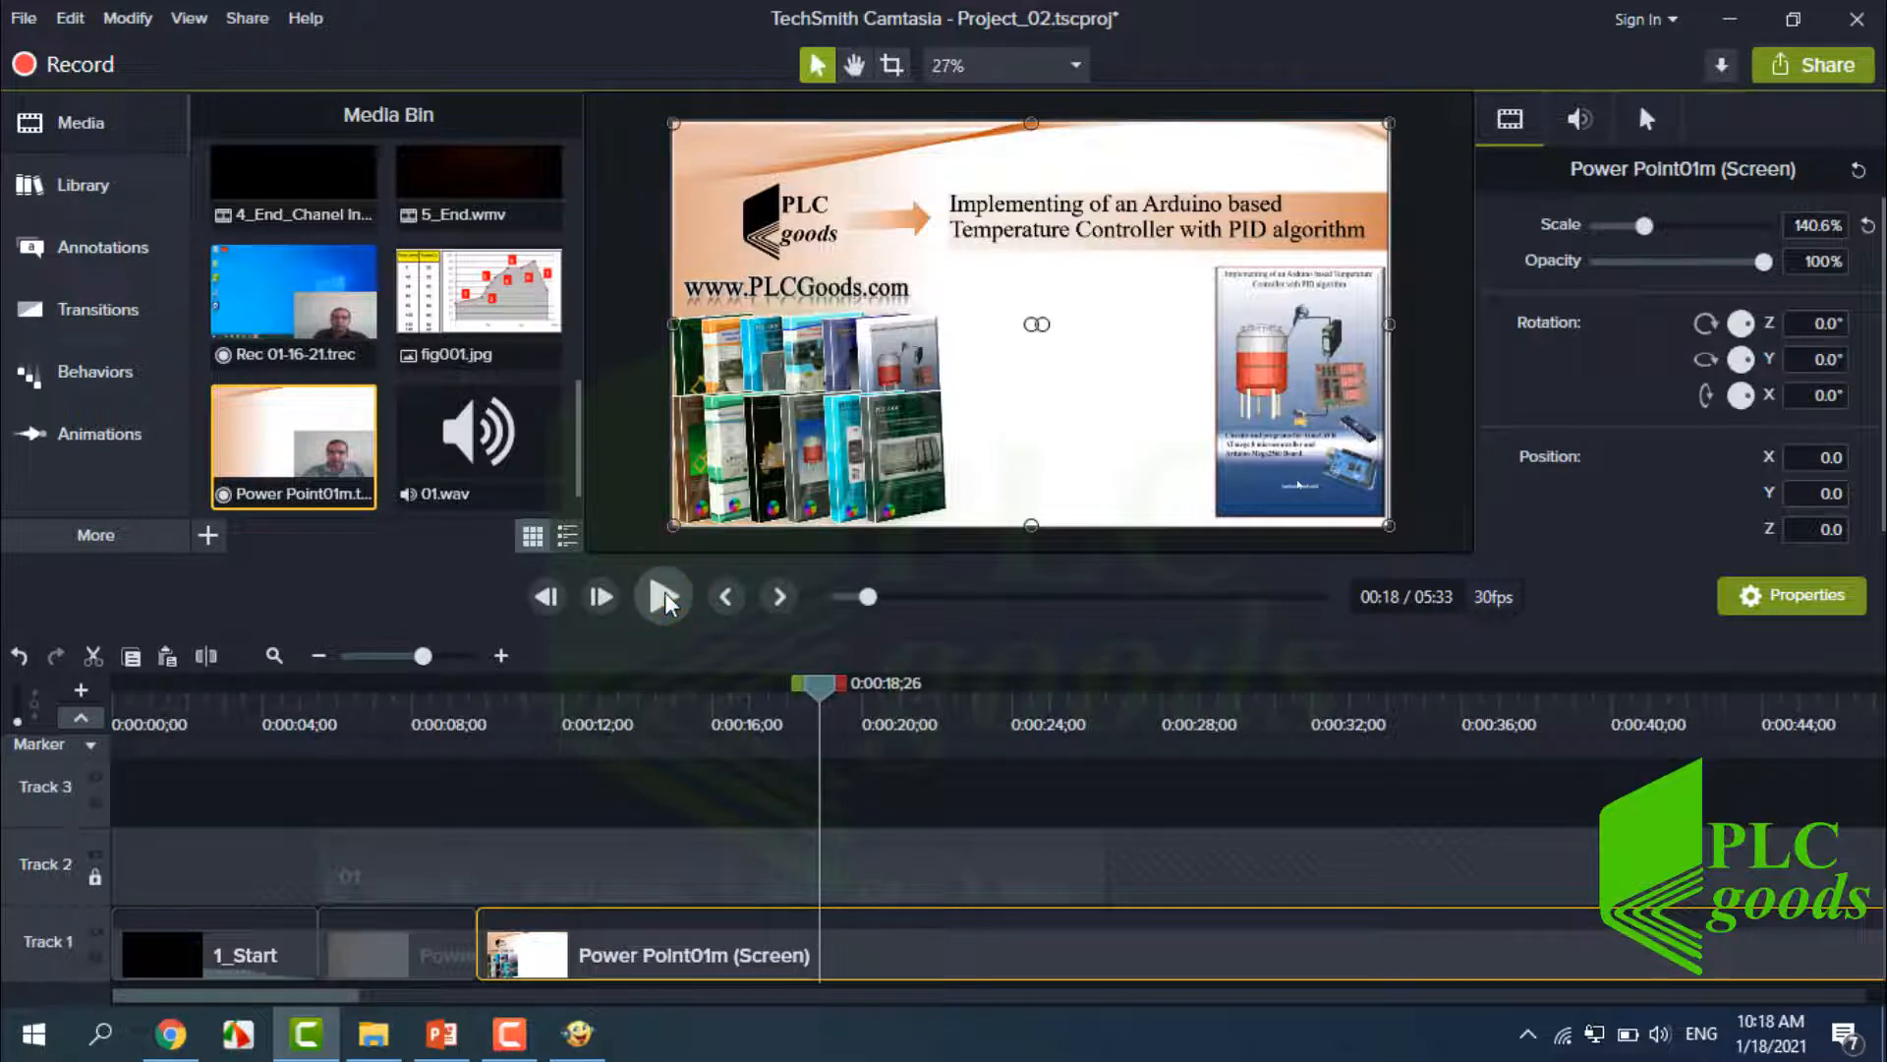
Delete the Track 1 section from 0:00:15;13 to 0:00:28;01 and close the gap after it.
left_click_drag(678, 705, 1200, 752)
left_click(318, 655)
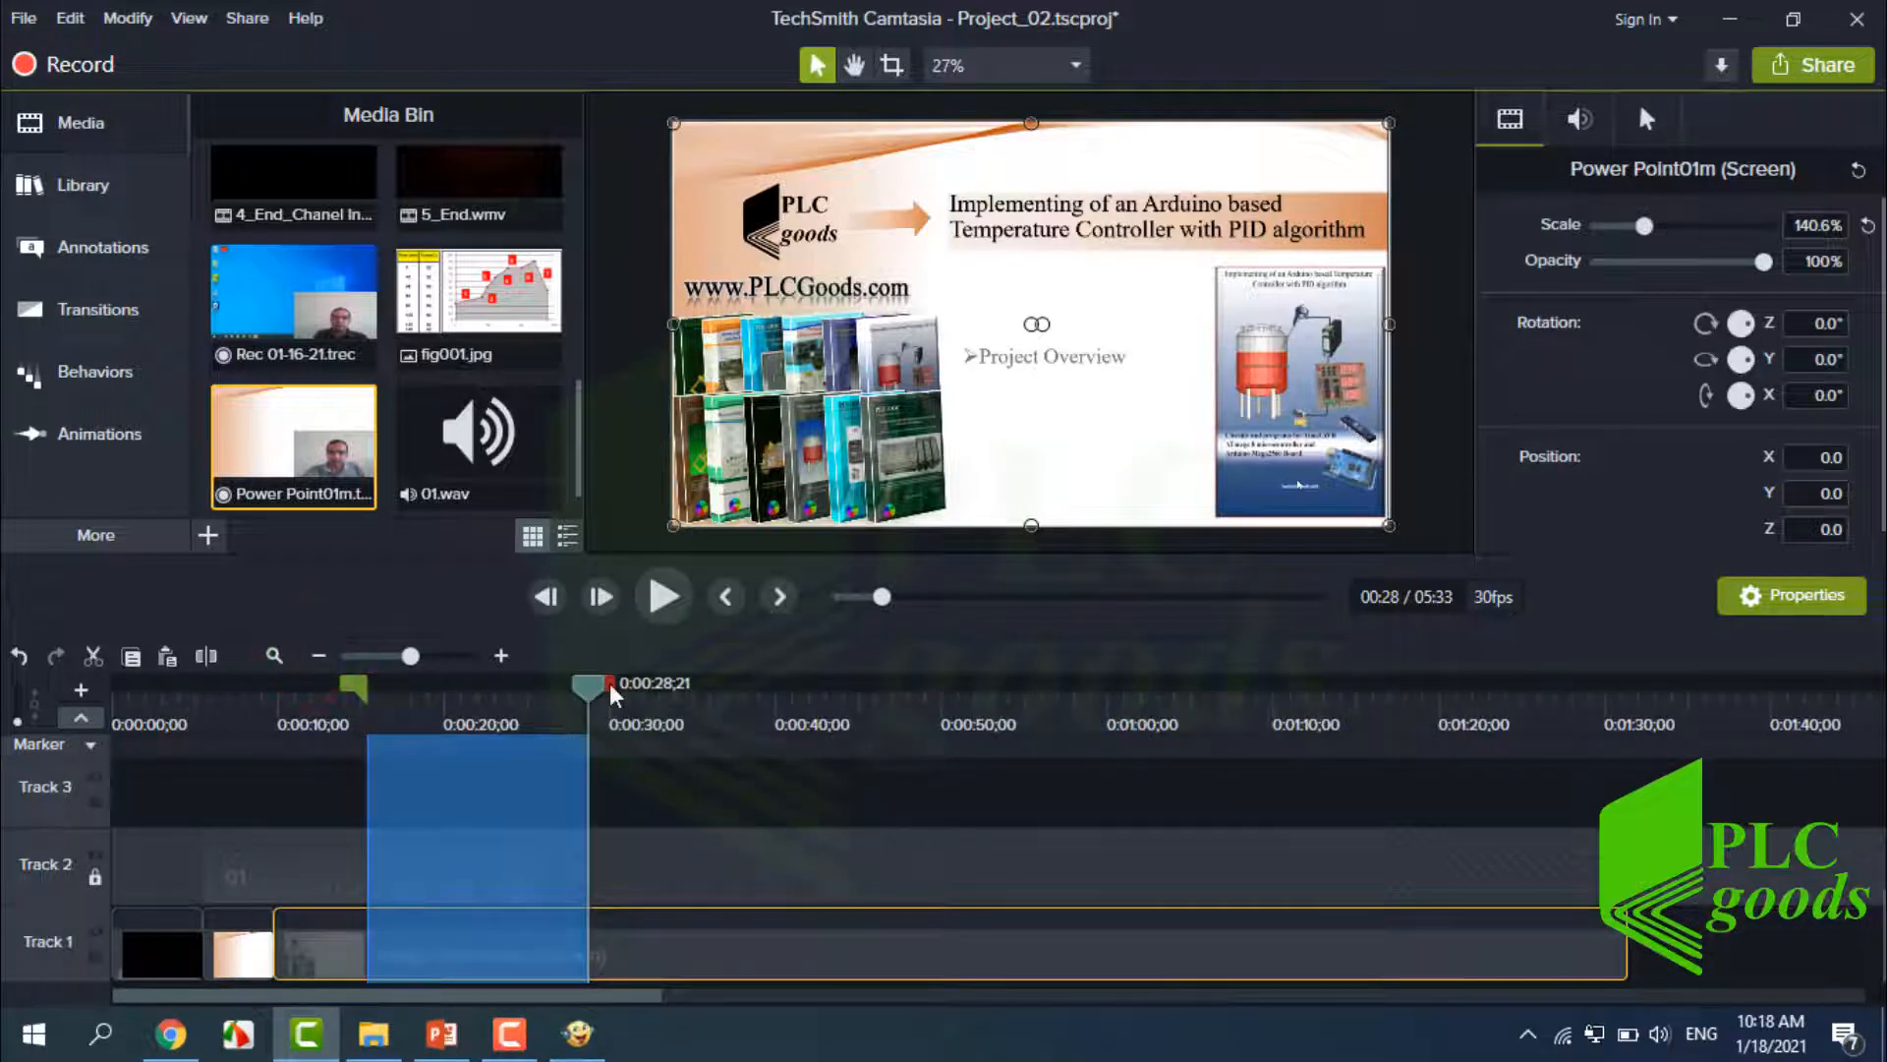
left_click_drag(611, 693, 602, 752)
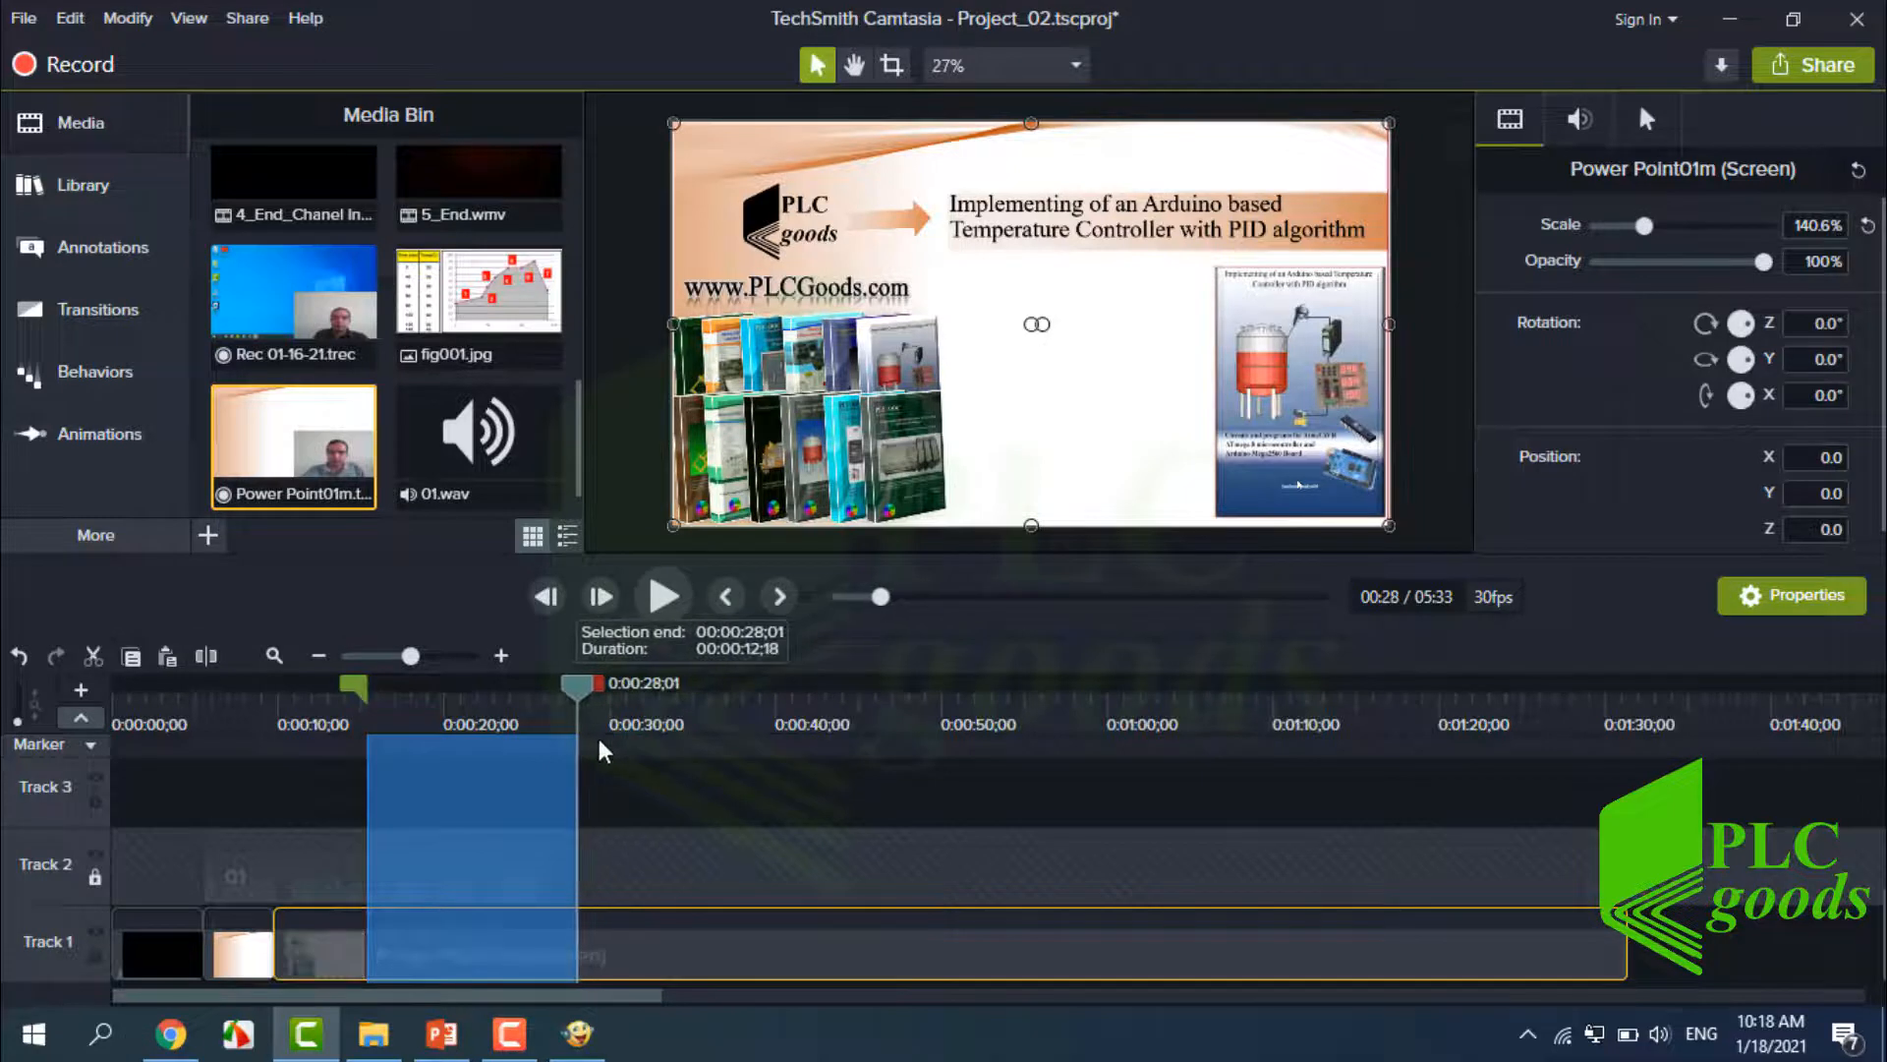
key("Delete")
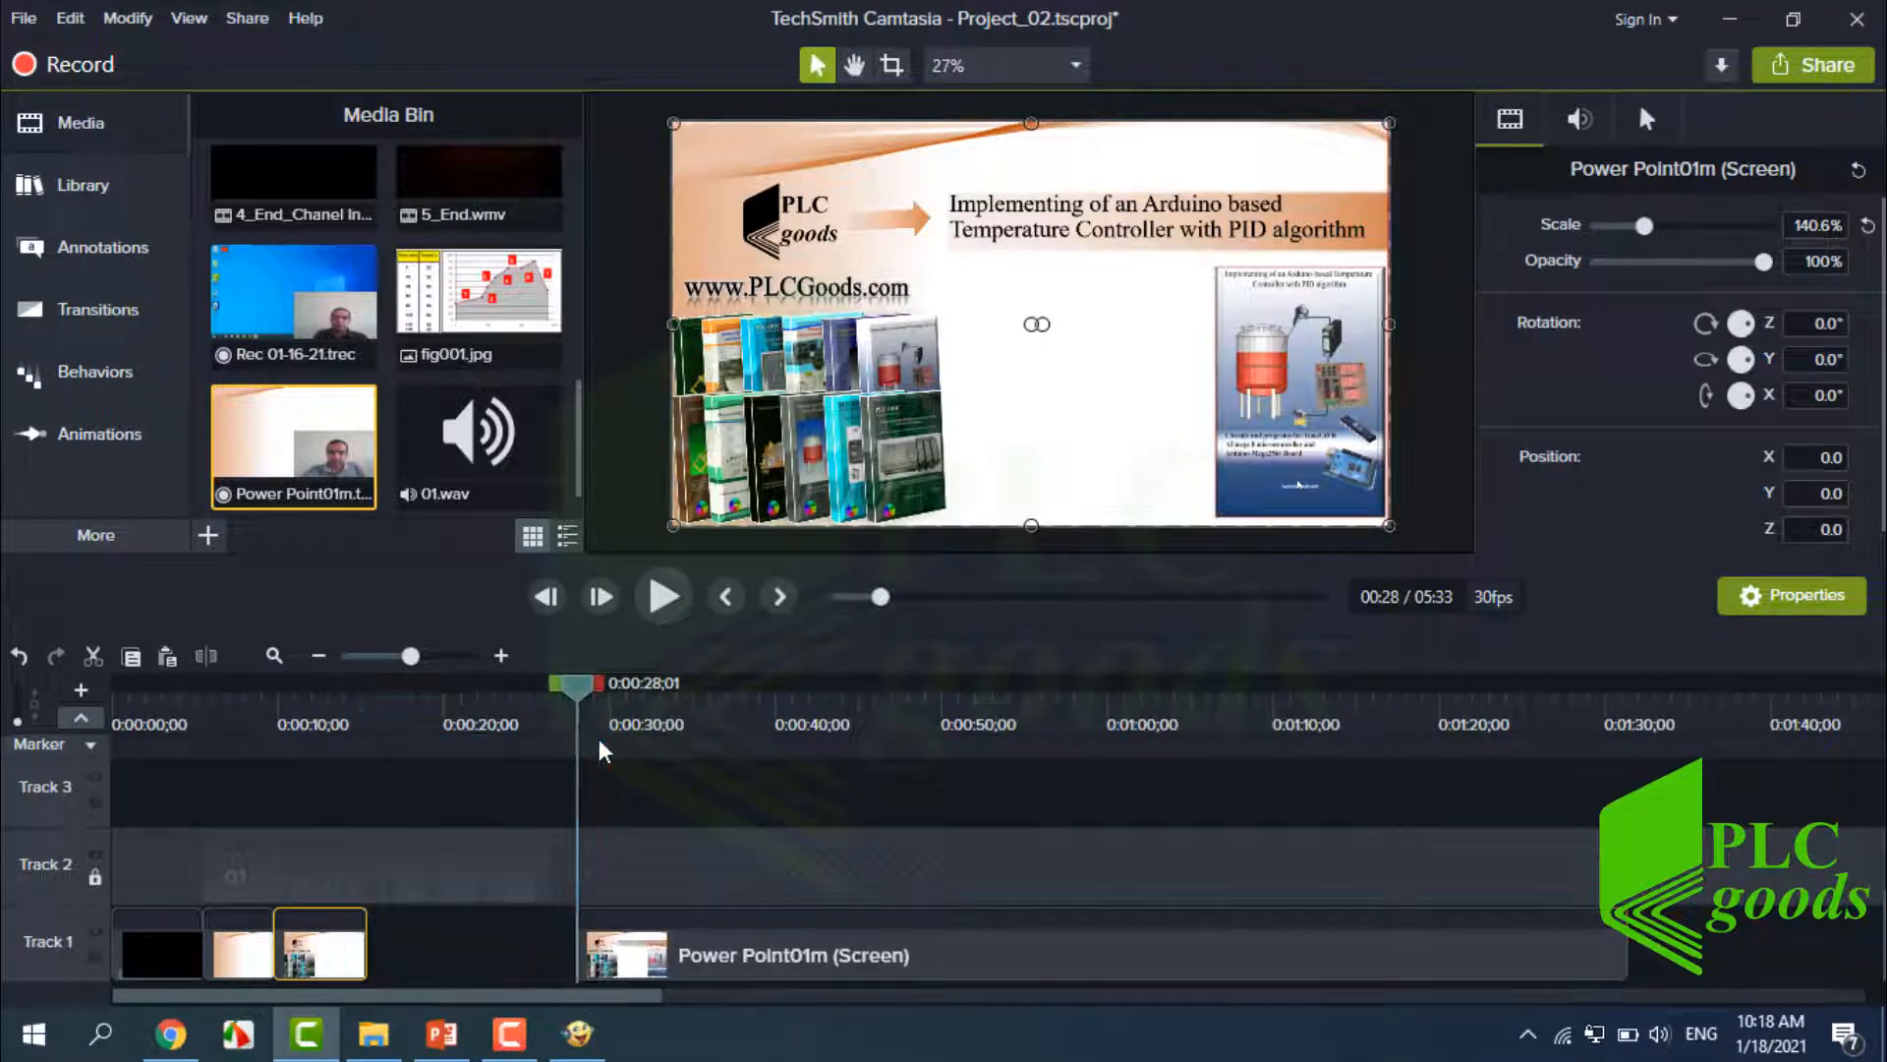
left_click_drag(595, 976, 379, 978)
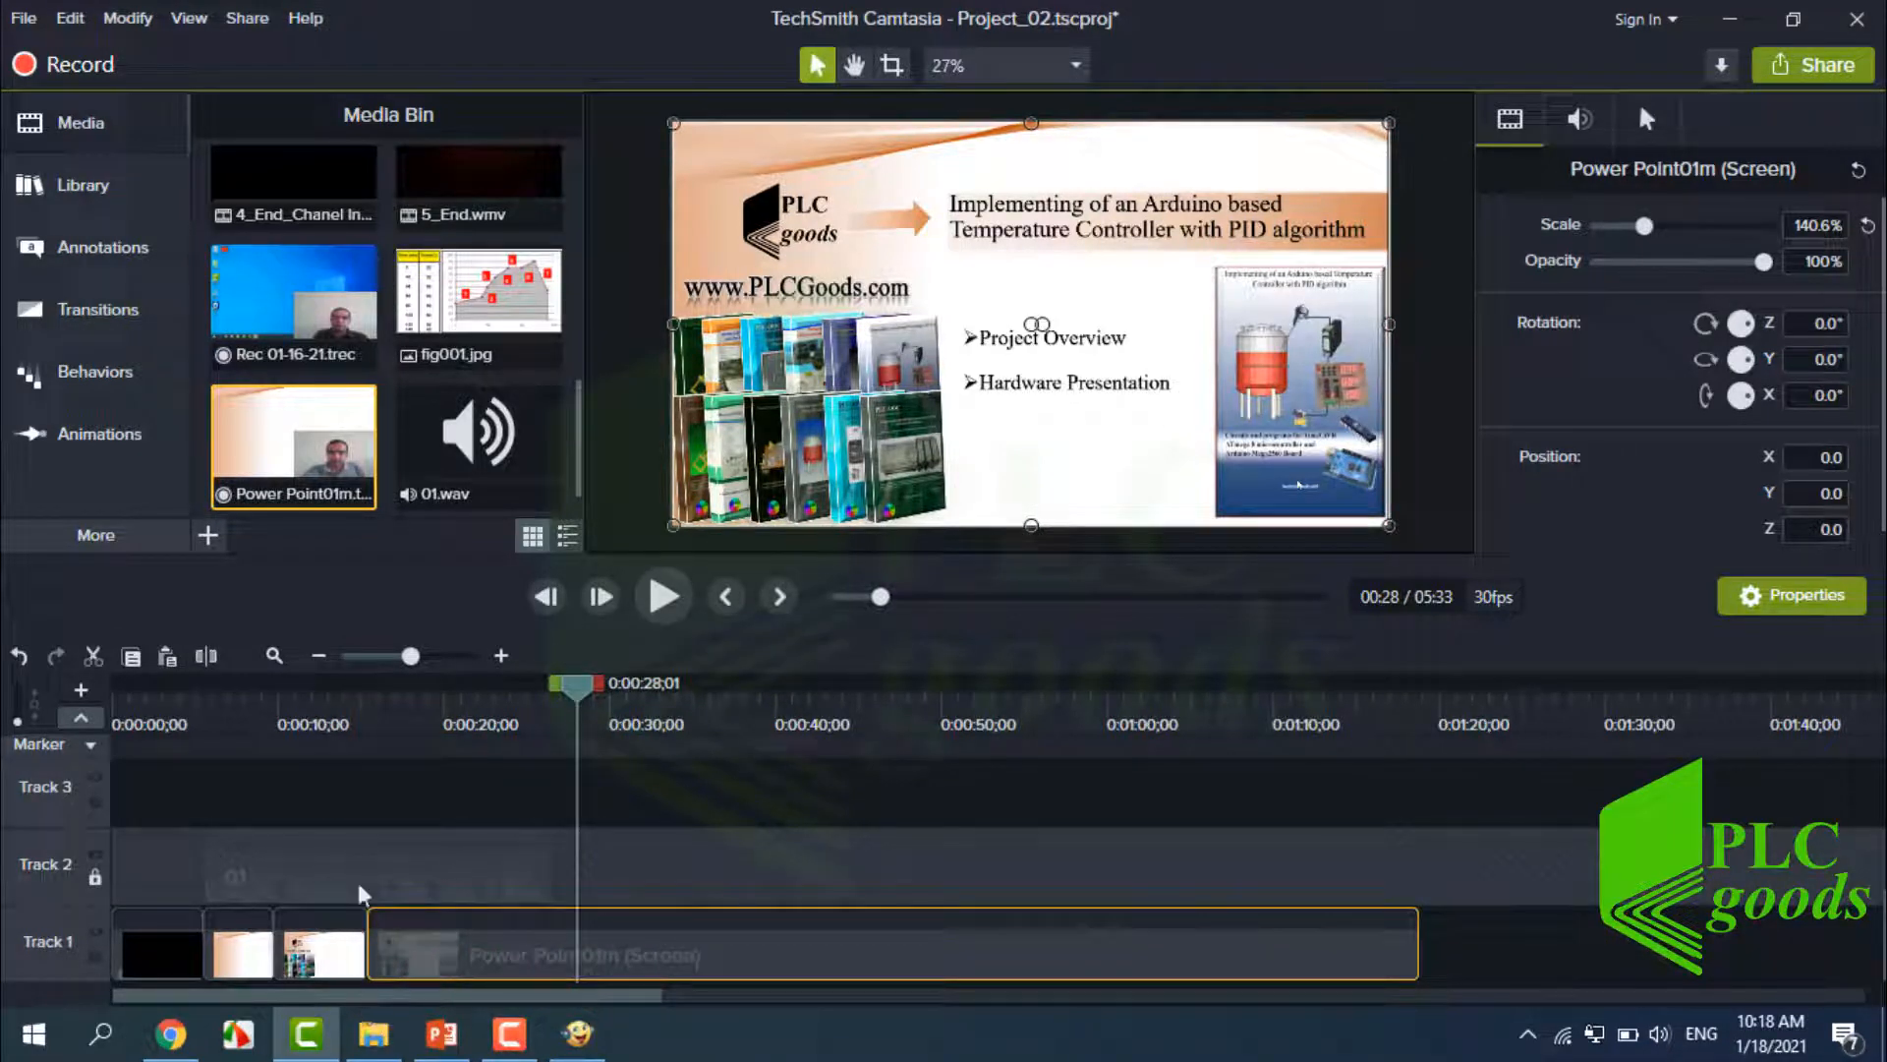
Play back from about 0:00:15 to check the slide bullets against the narration after the new join.
left_click(354, 715)
left_click(662, 609)
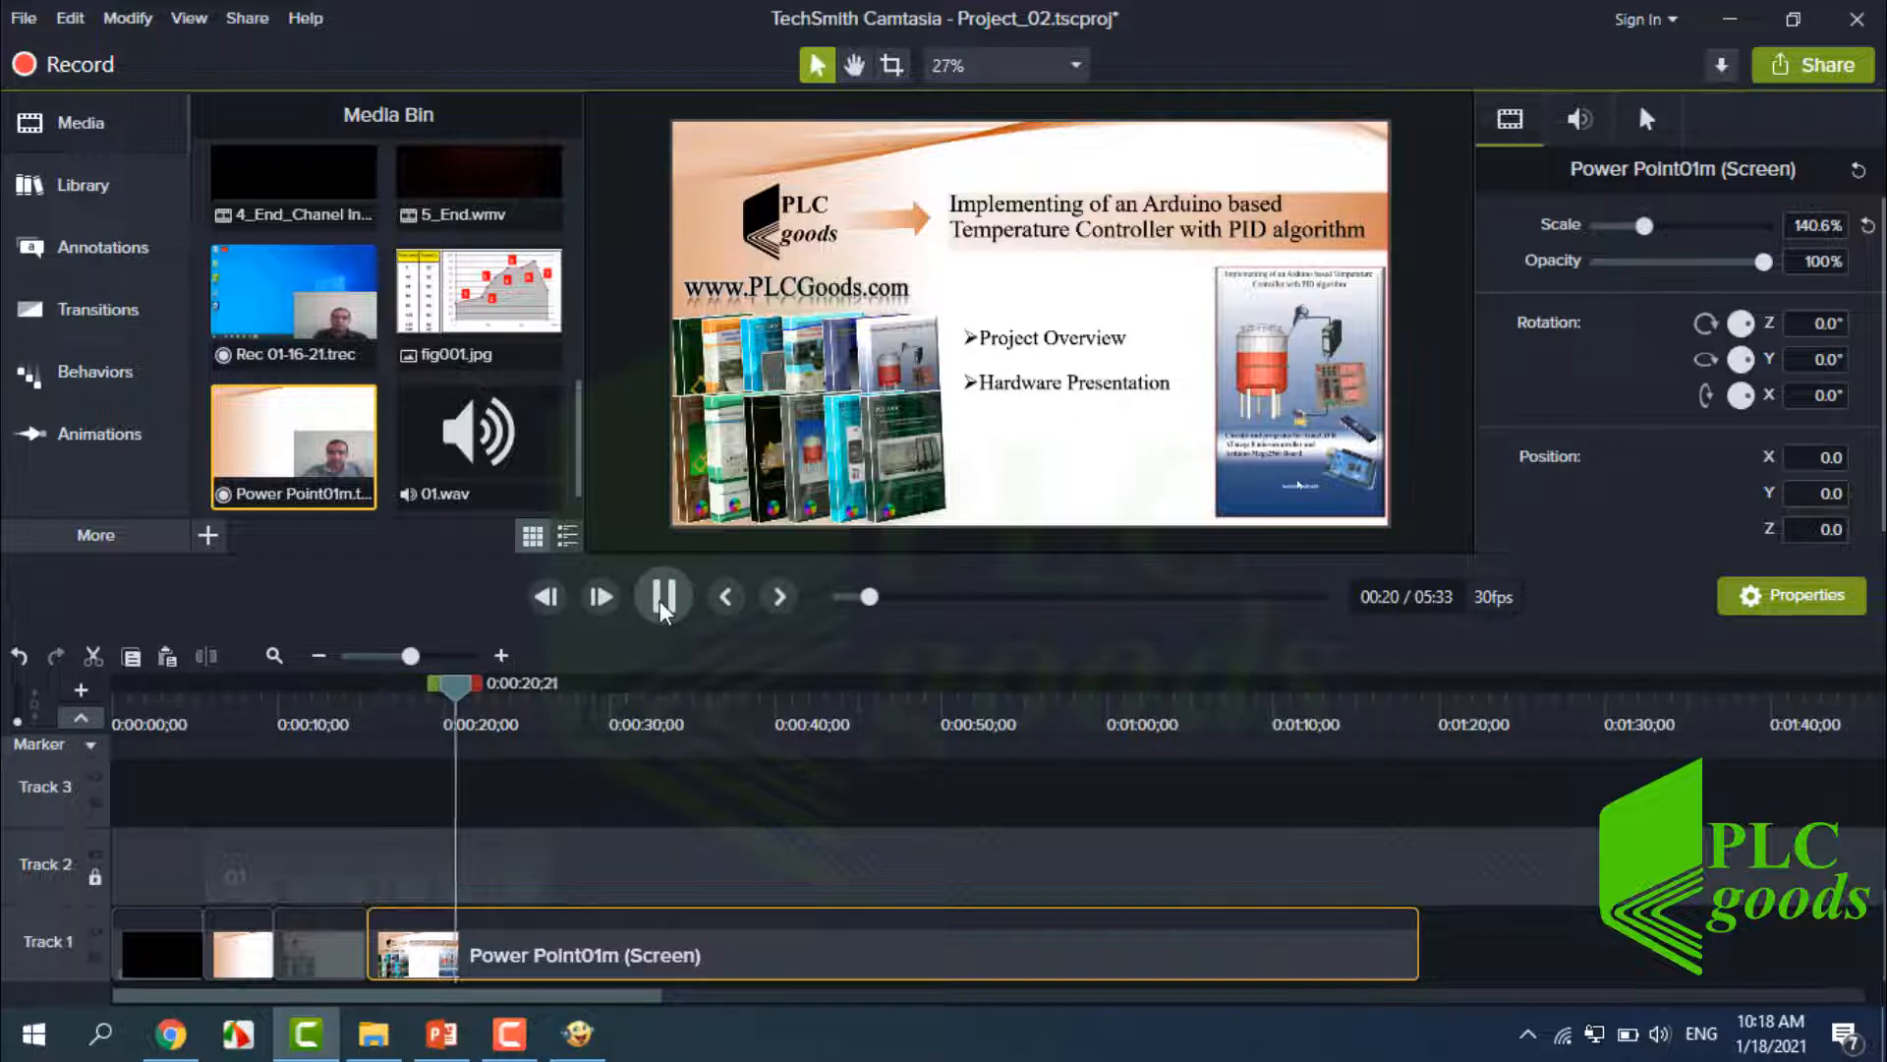
left_click(662, 602)
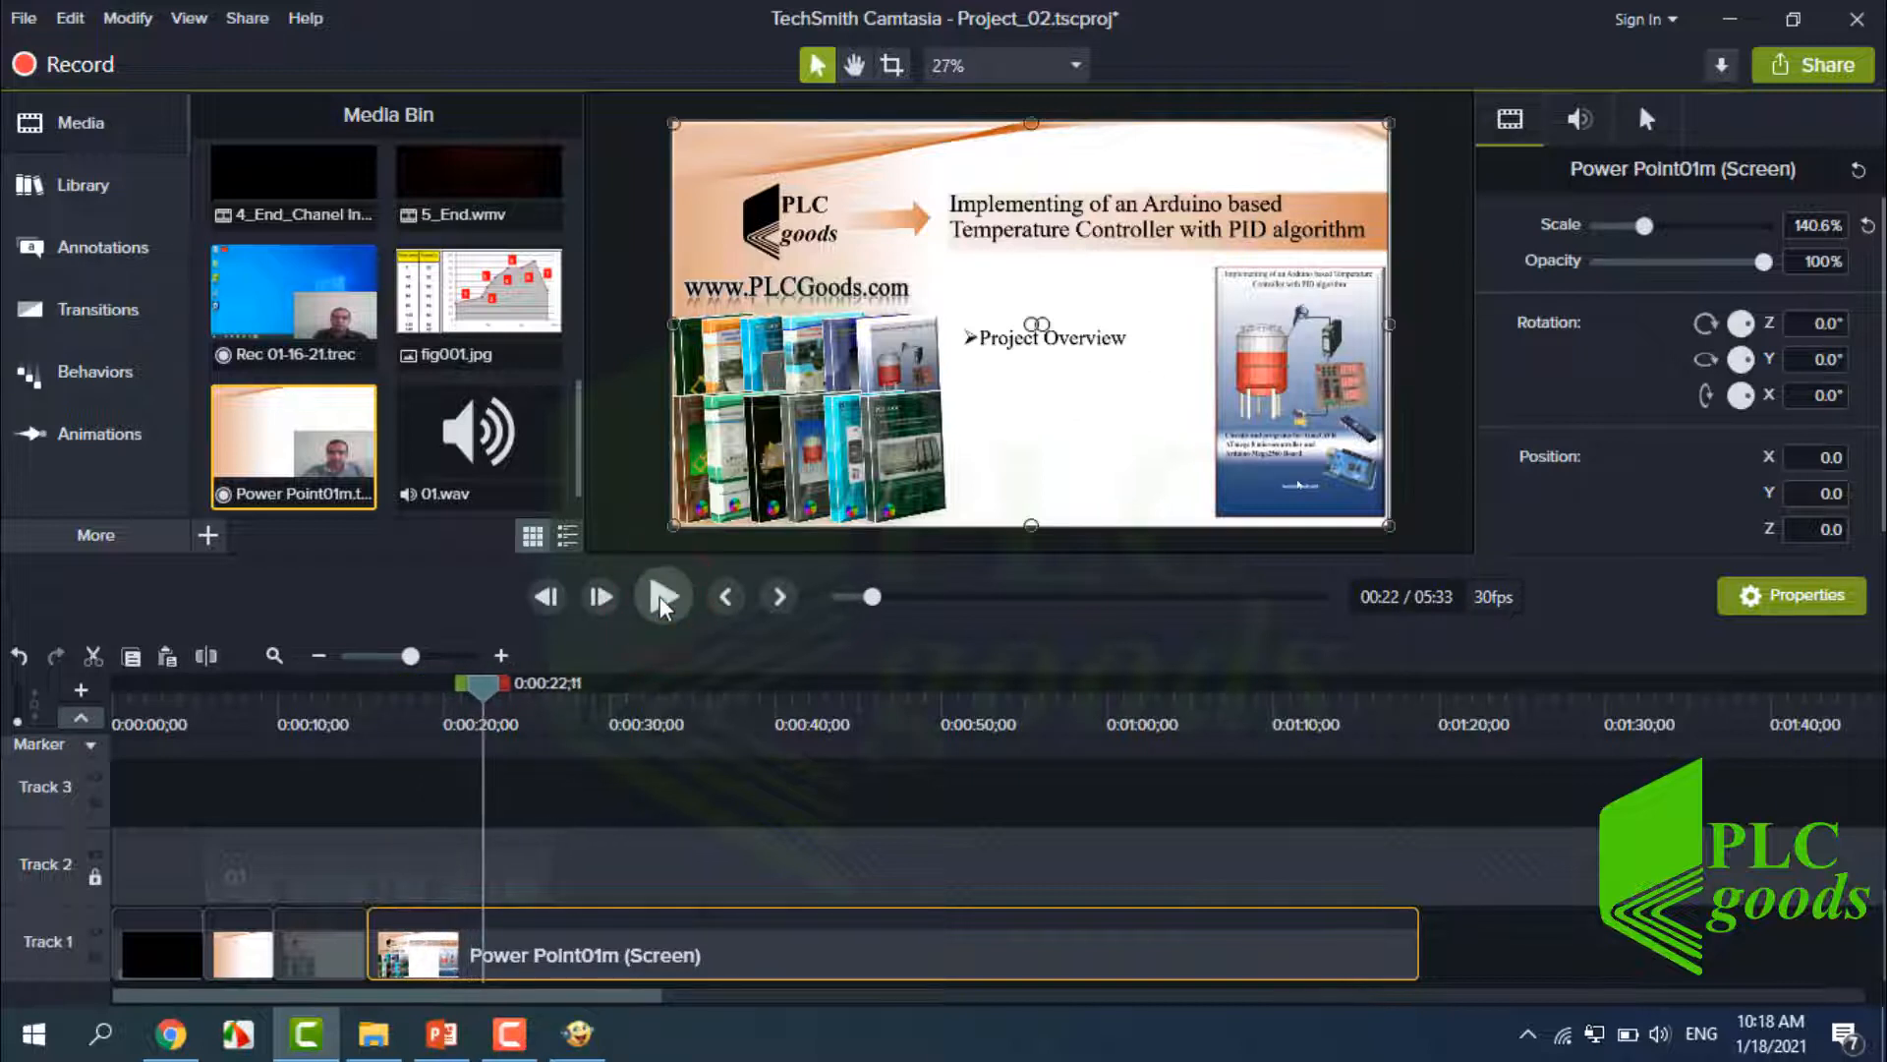
Delete the Track 1 section from about 0:00:22 to 0:01:12;16 and move the remaining piece back to close the gap.
left_click_drag(489, 698, 1342, 837)
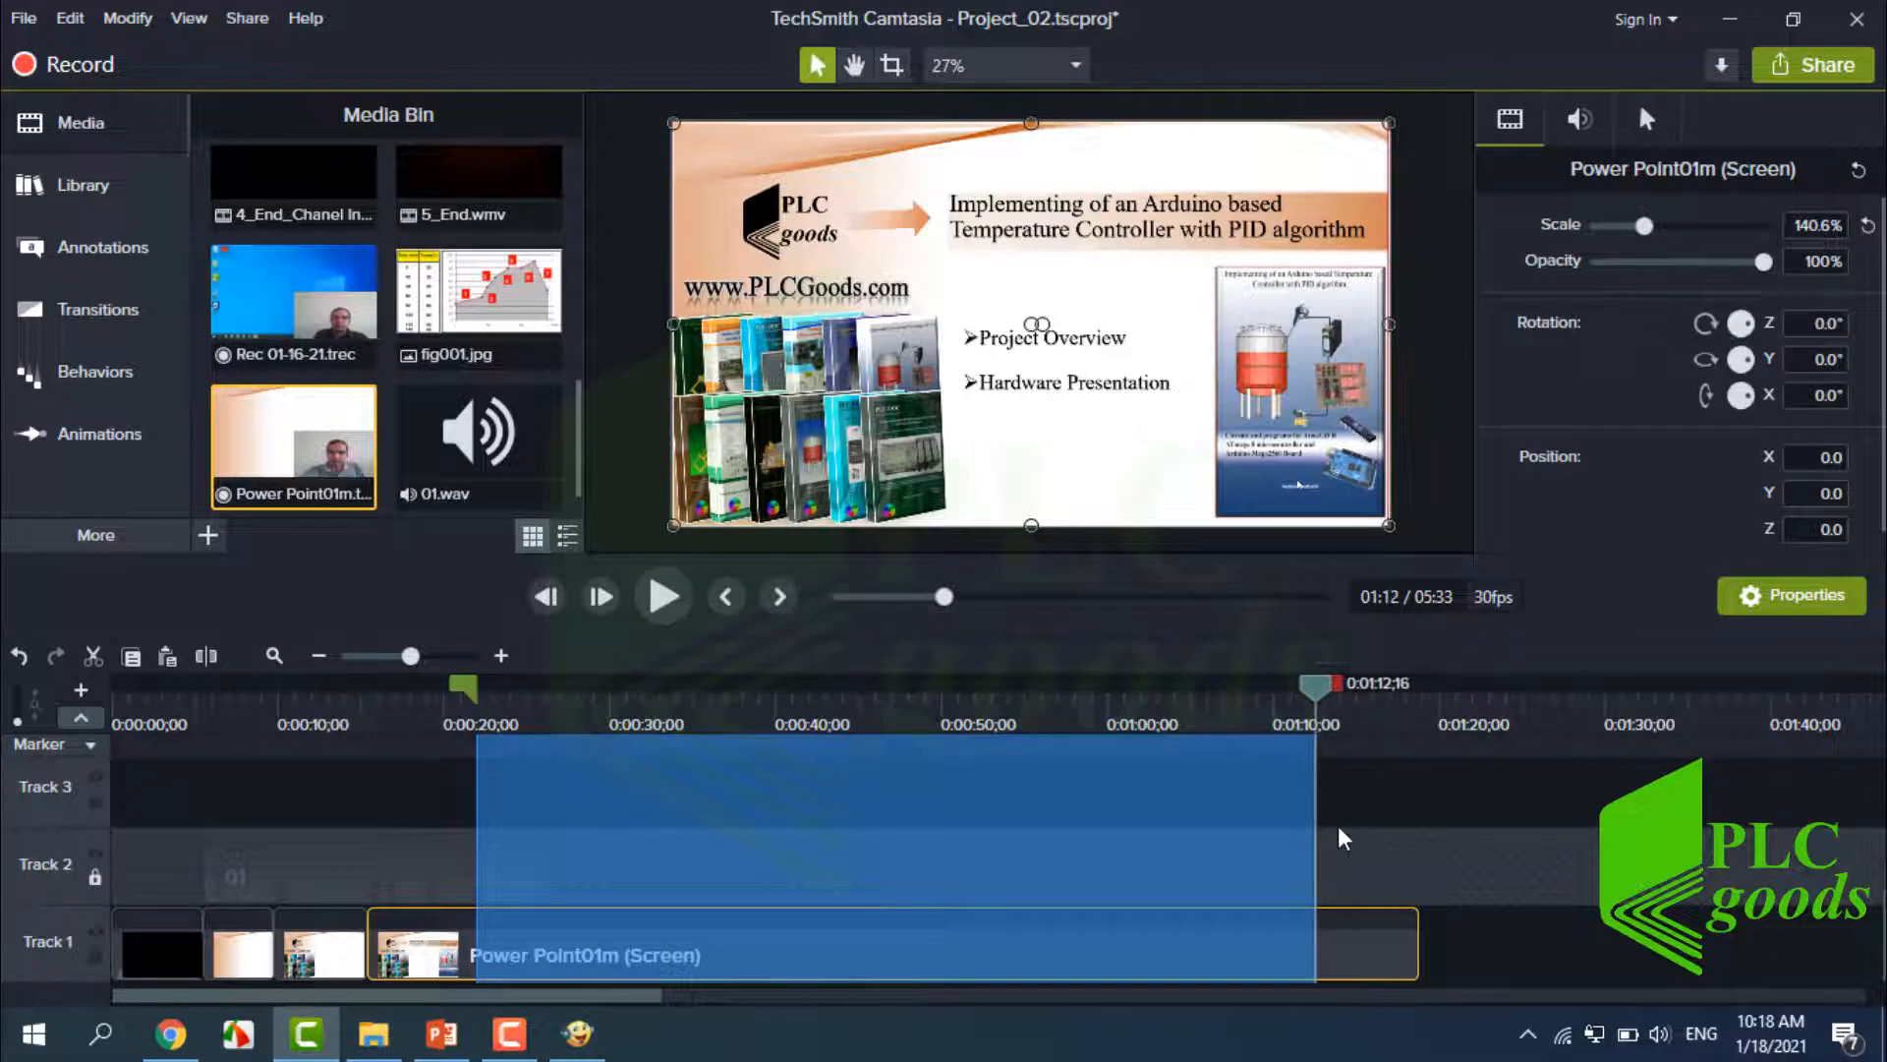
key("Delete")
left_click_drag(1348, 947, 475, 851)
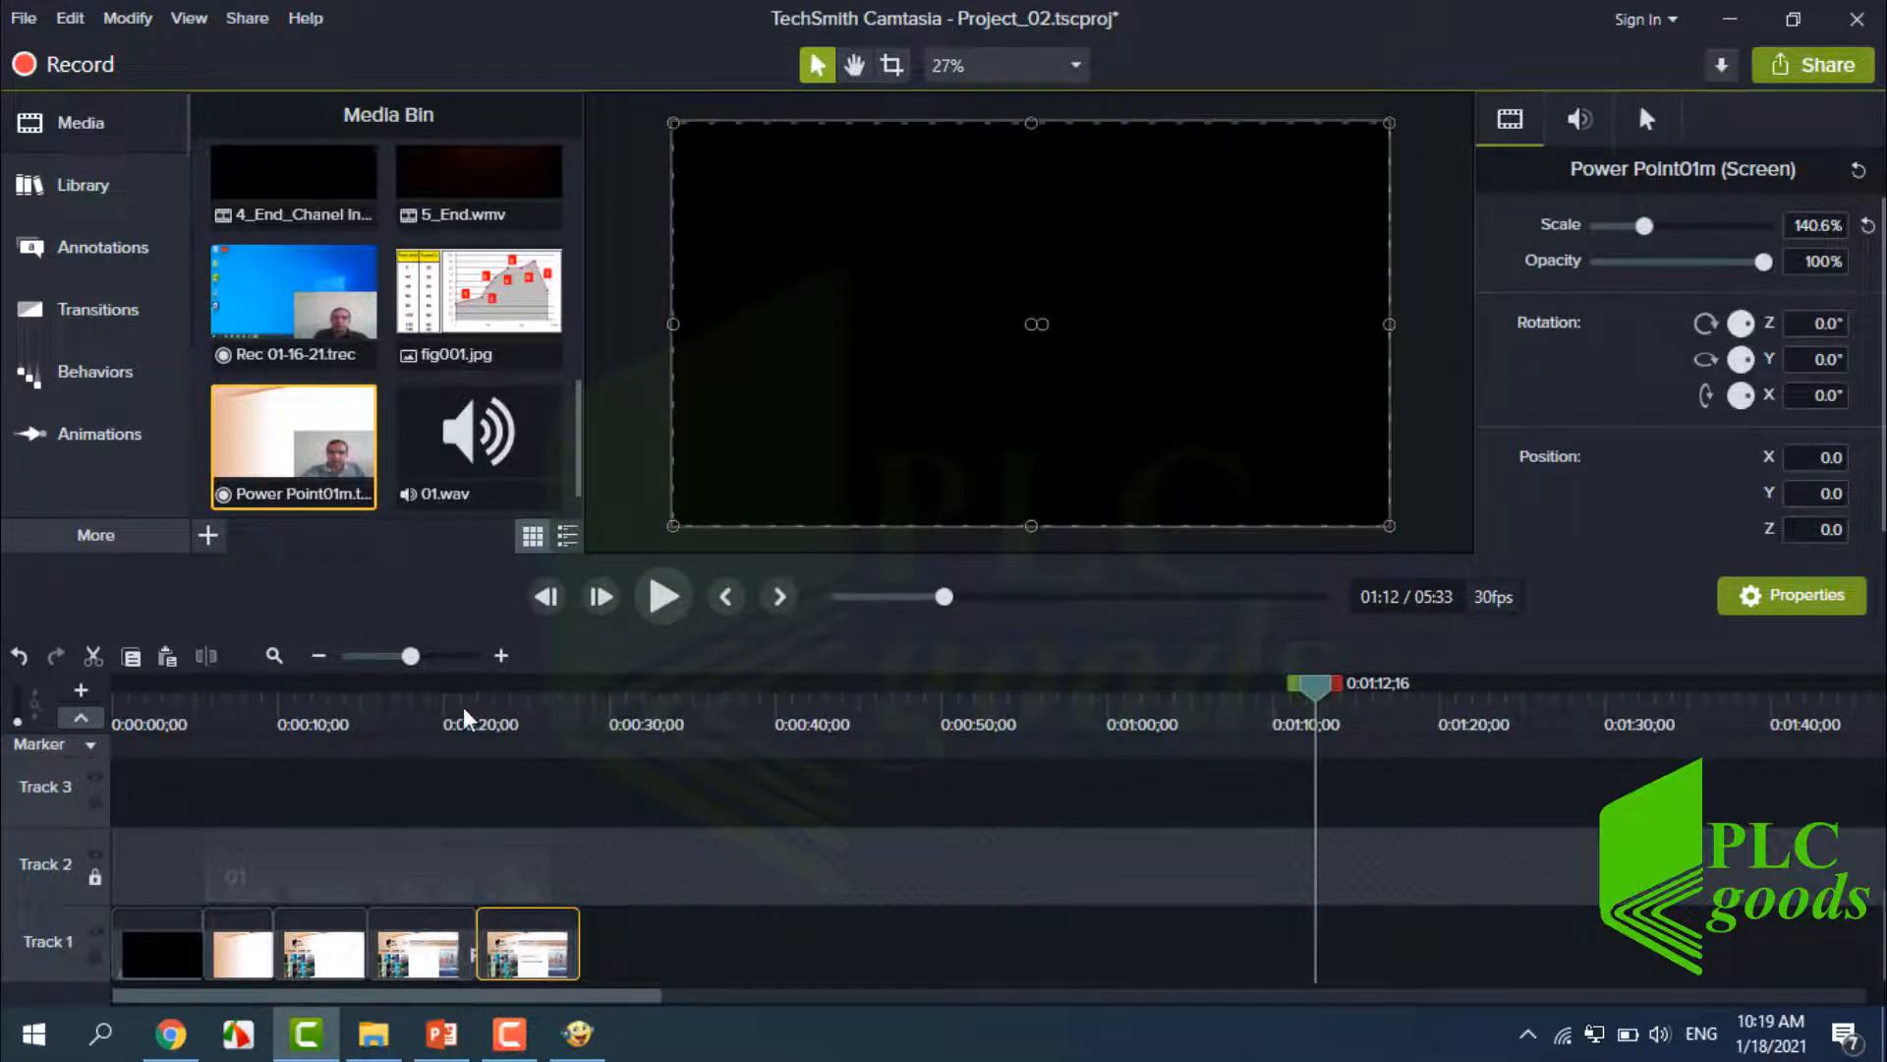
Play back from about 0:00:21 to the end of the 01 narration to check the last slide bullets.
left_click(463, 717)
left_click(661, 600)
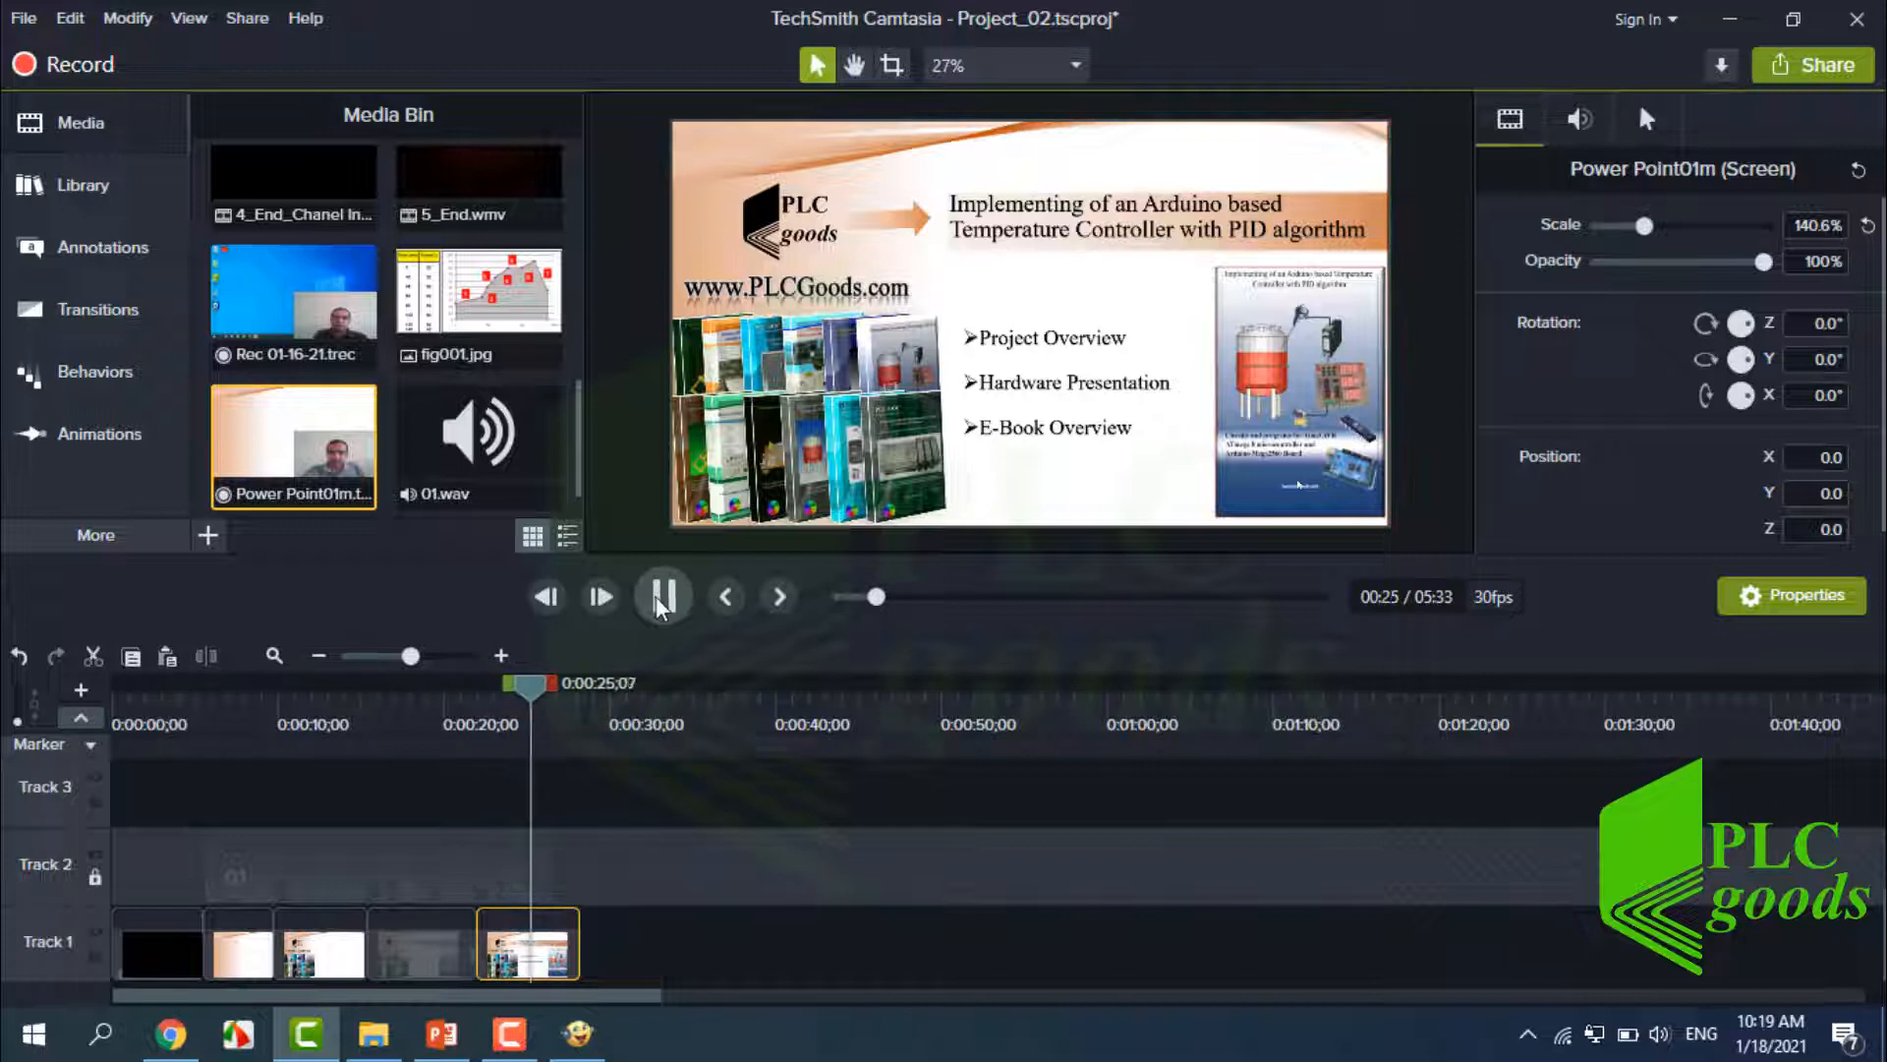
left_click(665, 601)
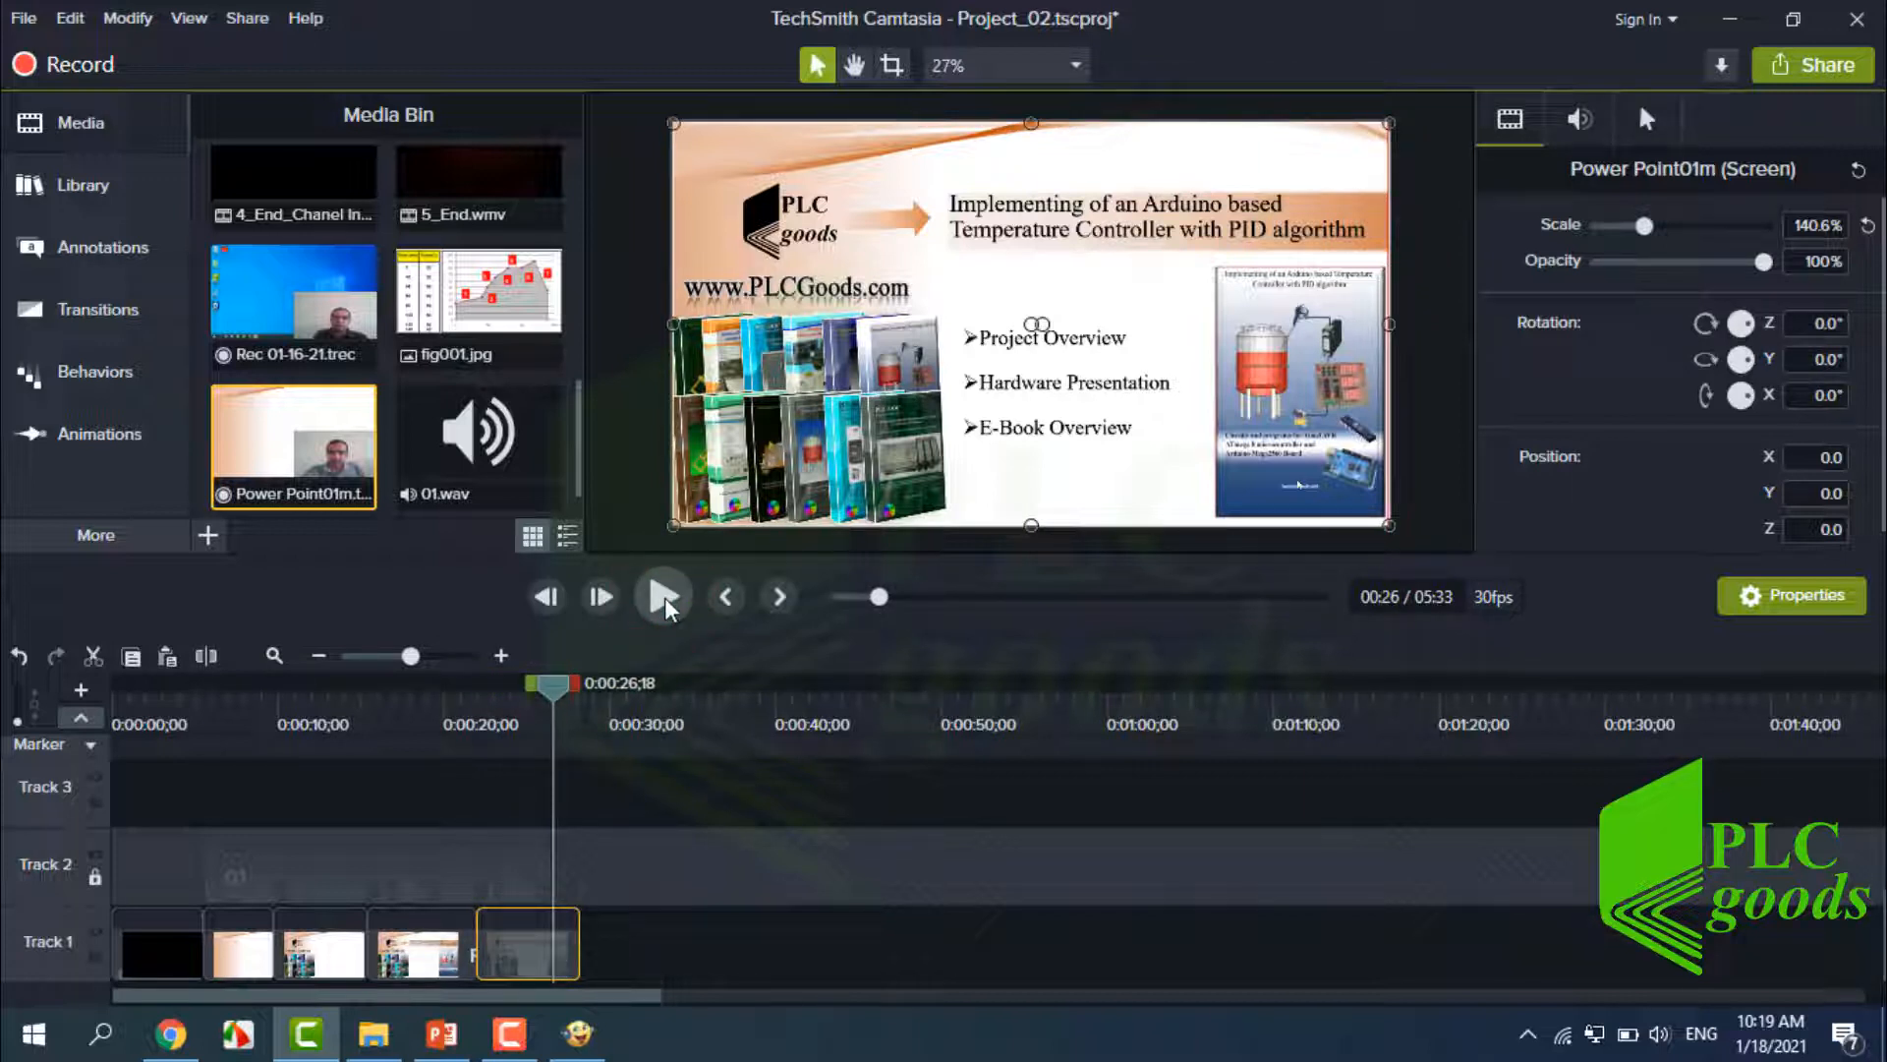
Unlock Track 2 and cut the slide footage extending past the end of the 01 audio clip, through about 0:00:28;09.
left_click(94, 873)
left_click_drag(578, 691, 586, 693)
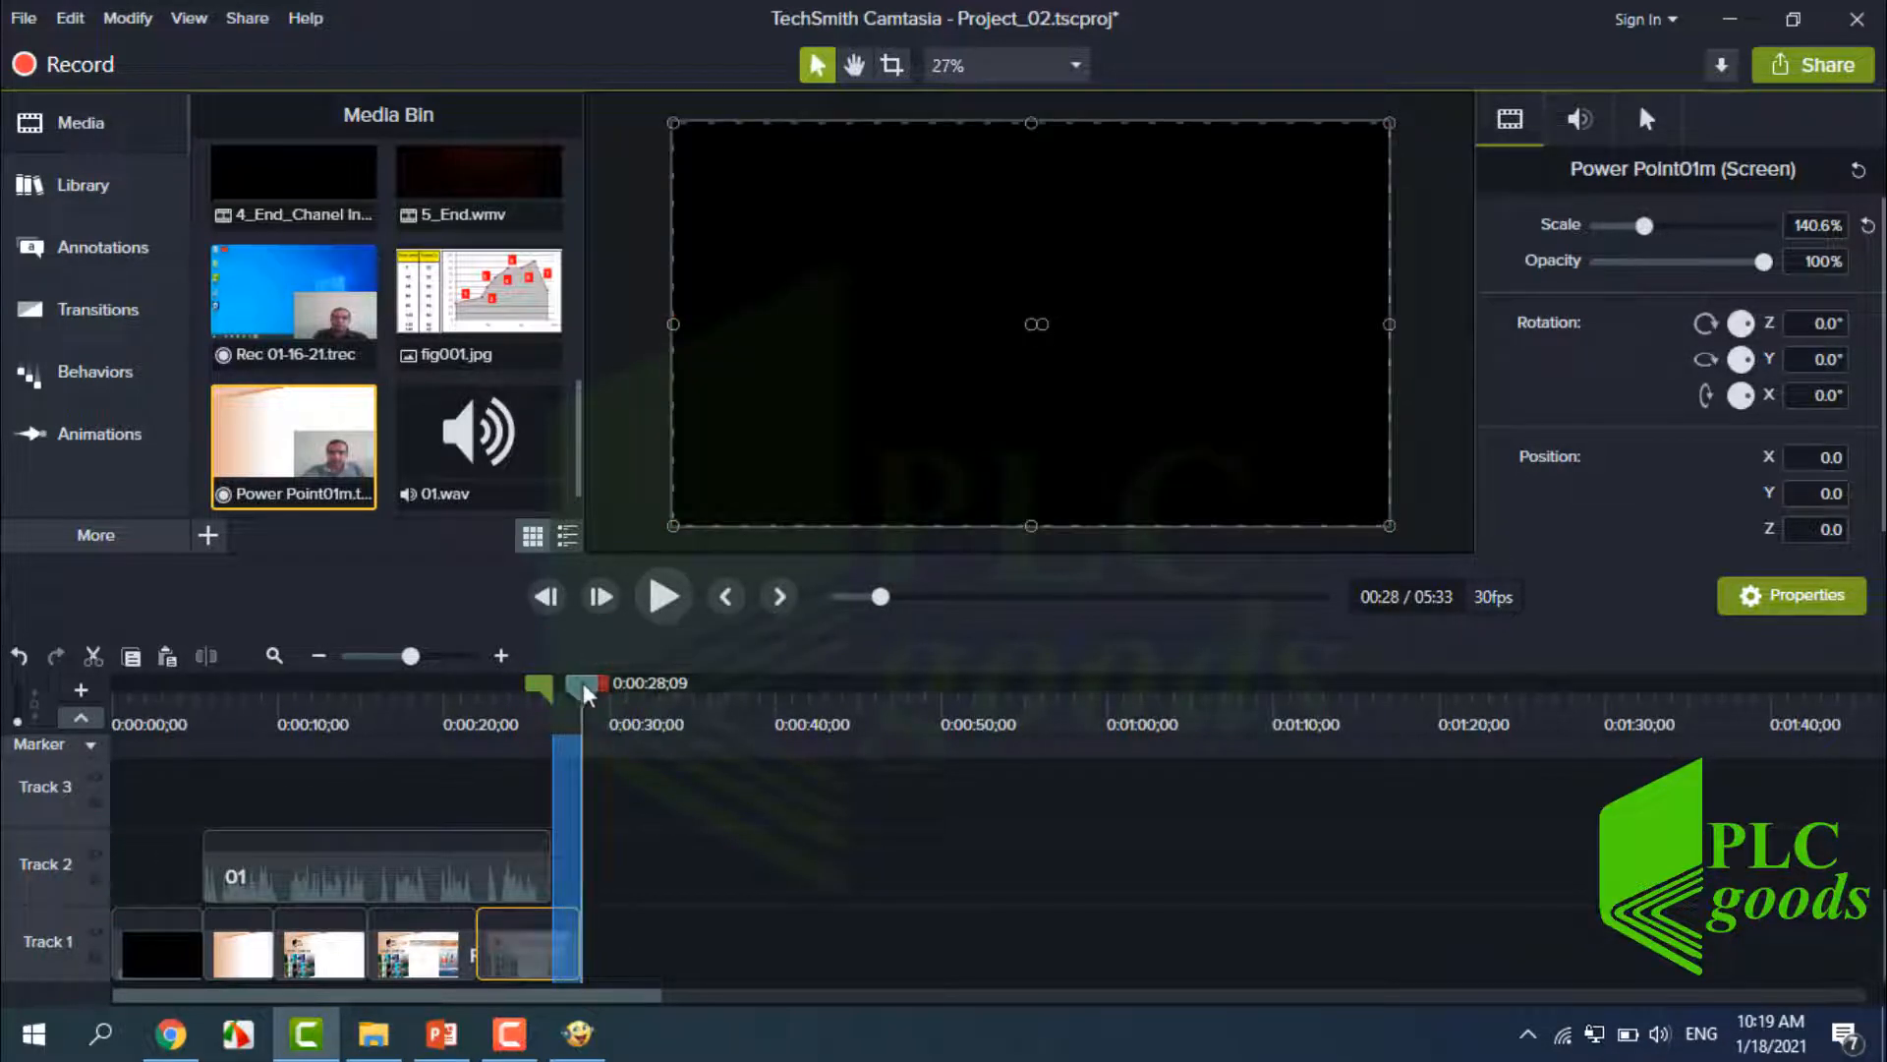
left_click(622, 717)
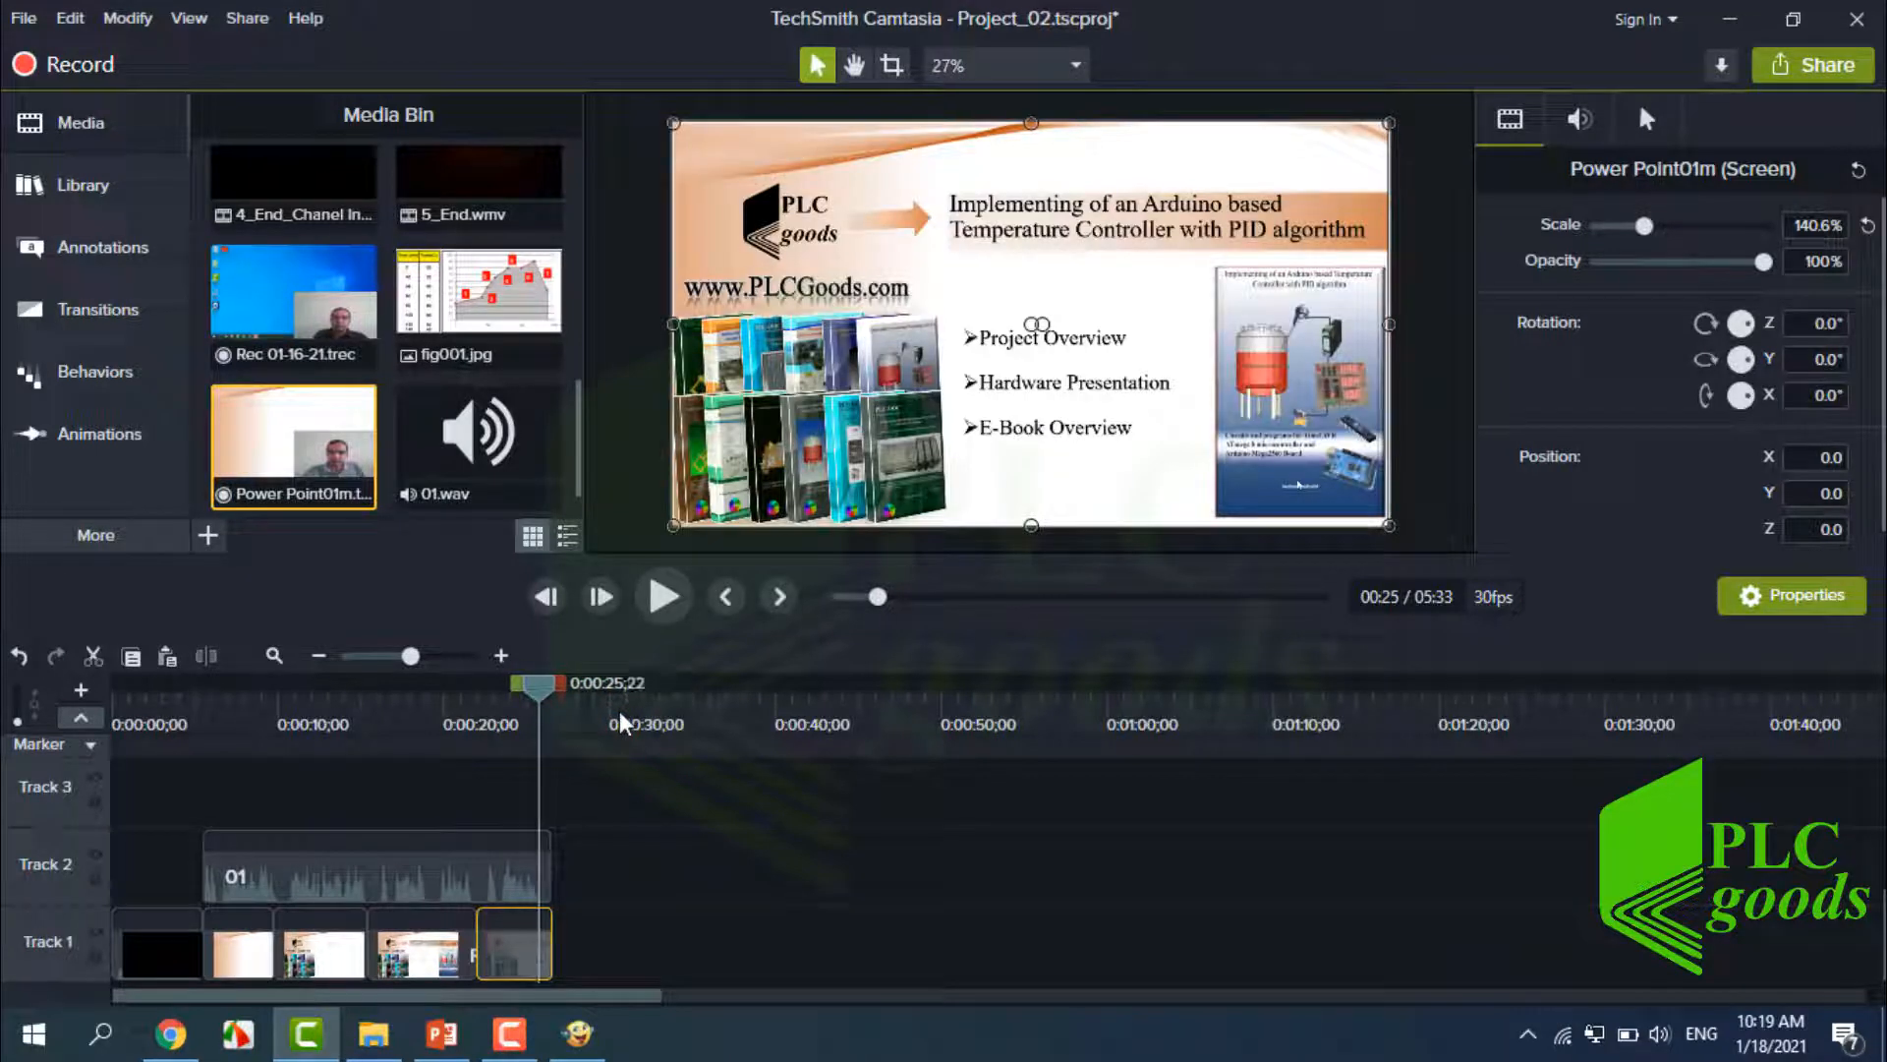
Move the Rec 01-16-21 clips to start at 0:00:26;18 and delete their audio and camera clips, keeping the screen recording.
left_click(319, 656)
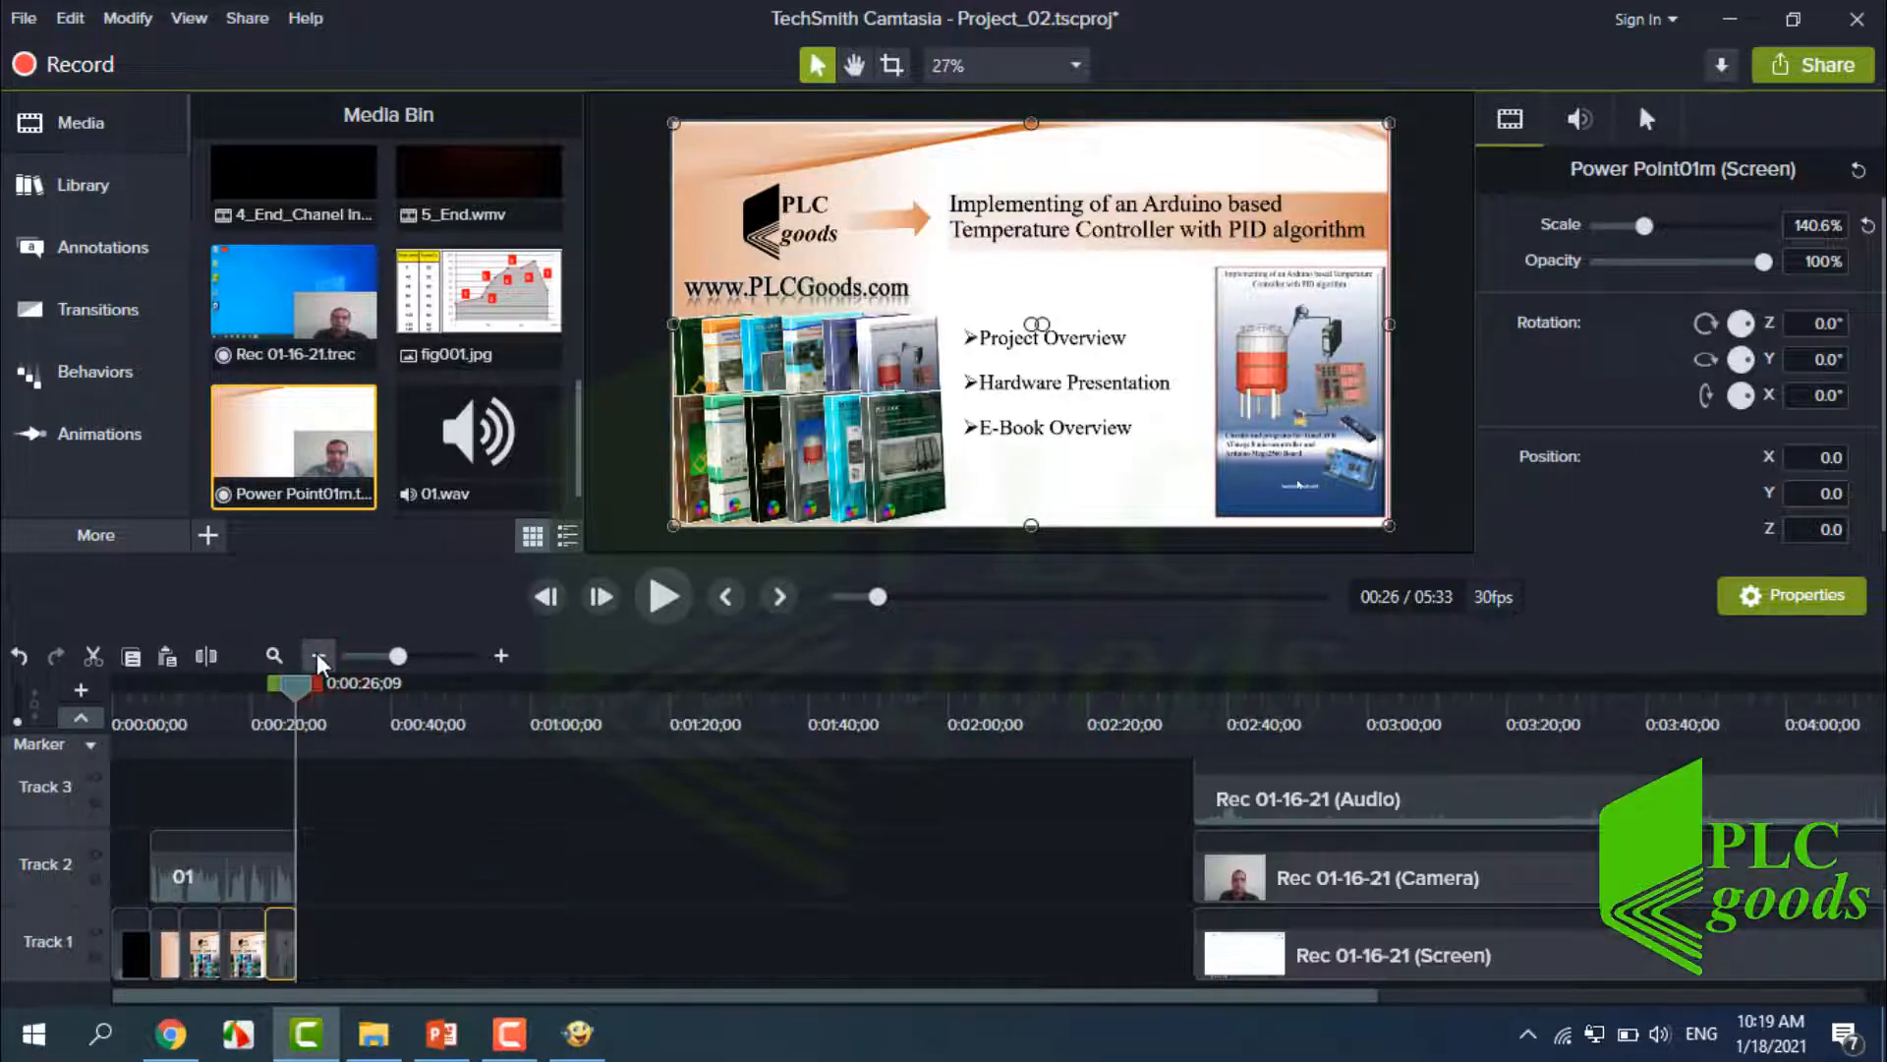
left_click_drag(1129, 971, 404, 804)
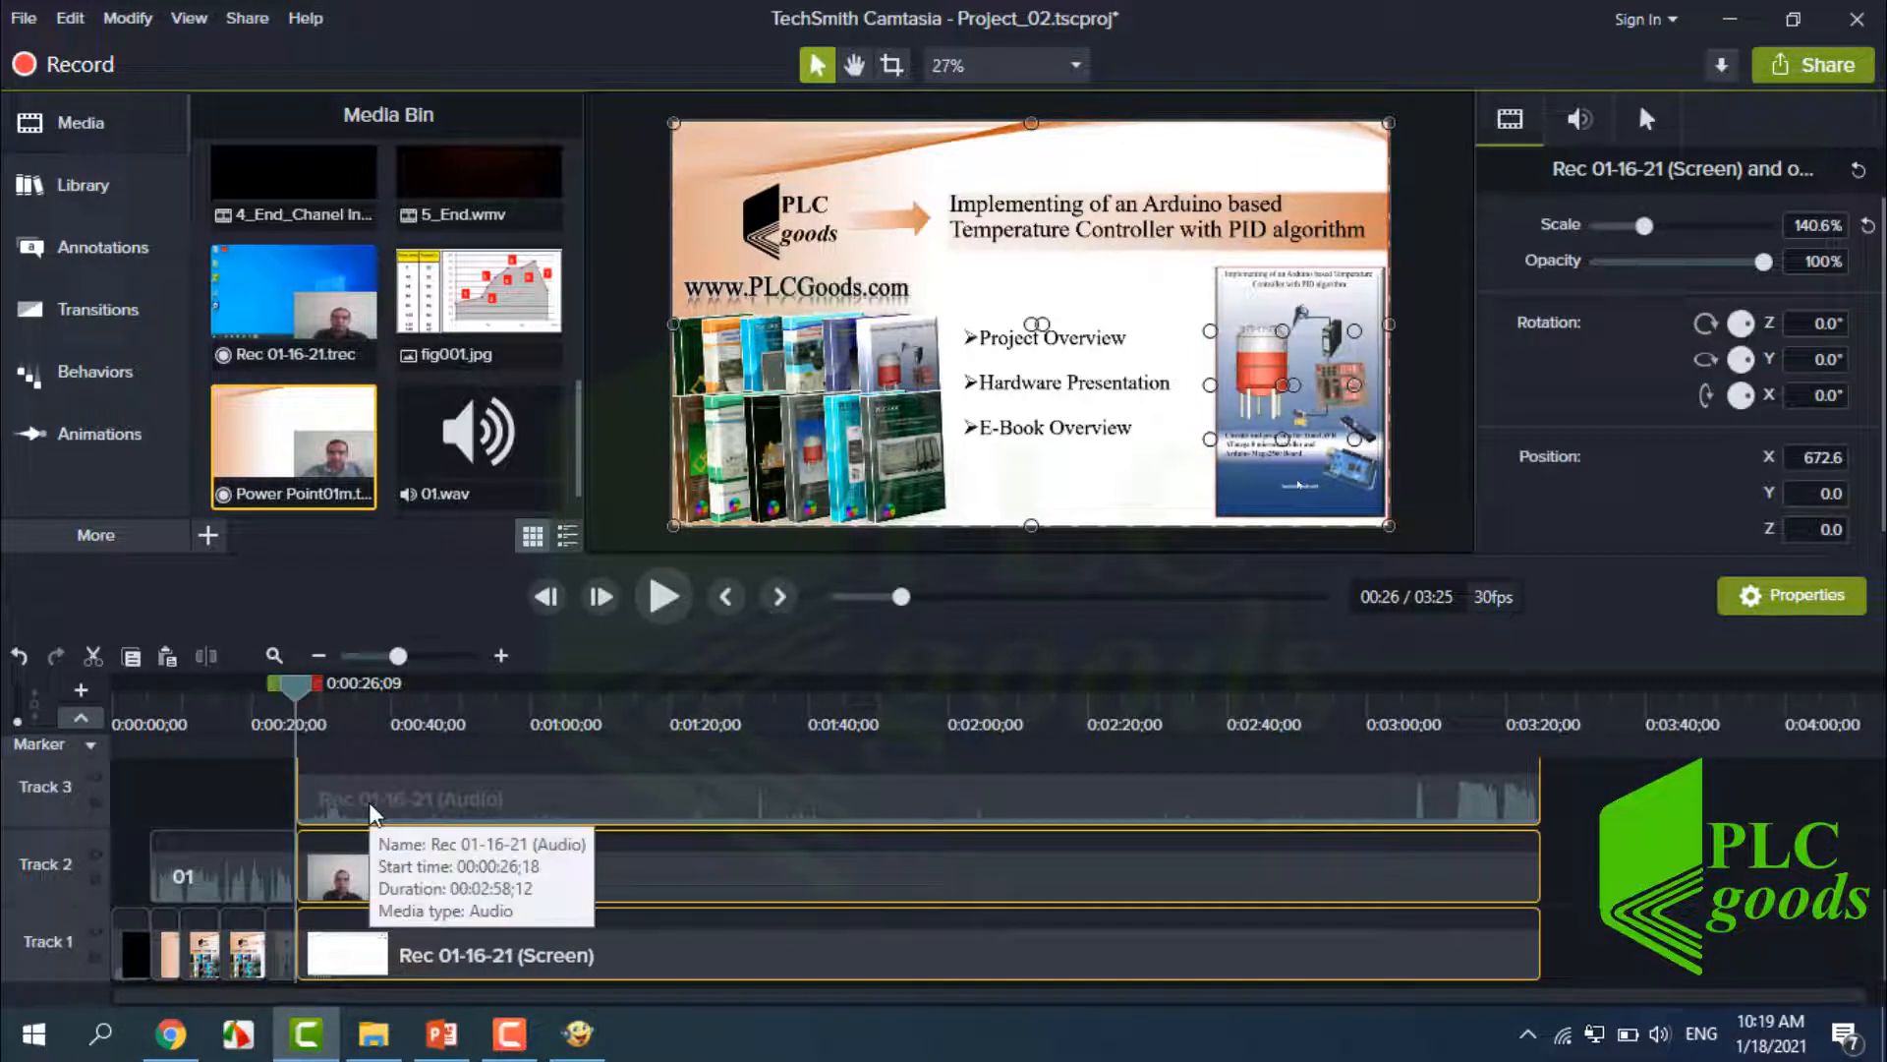
left_click(370, 804)
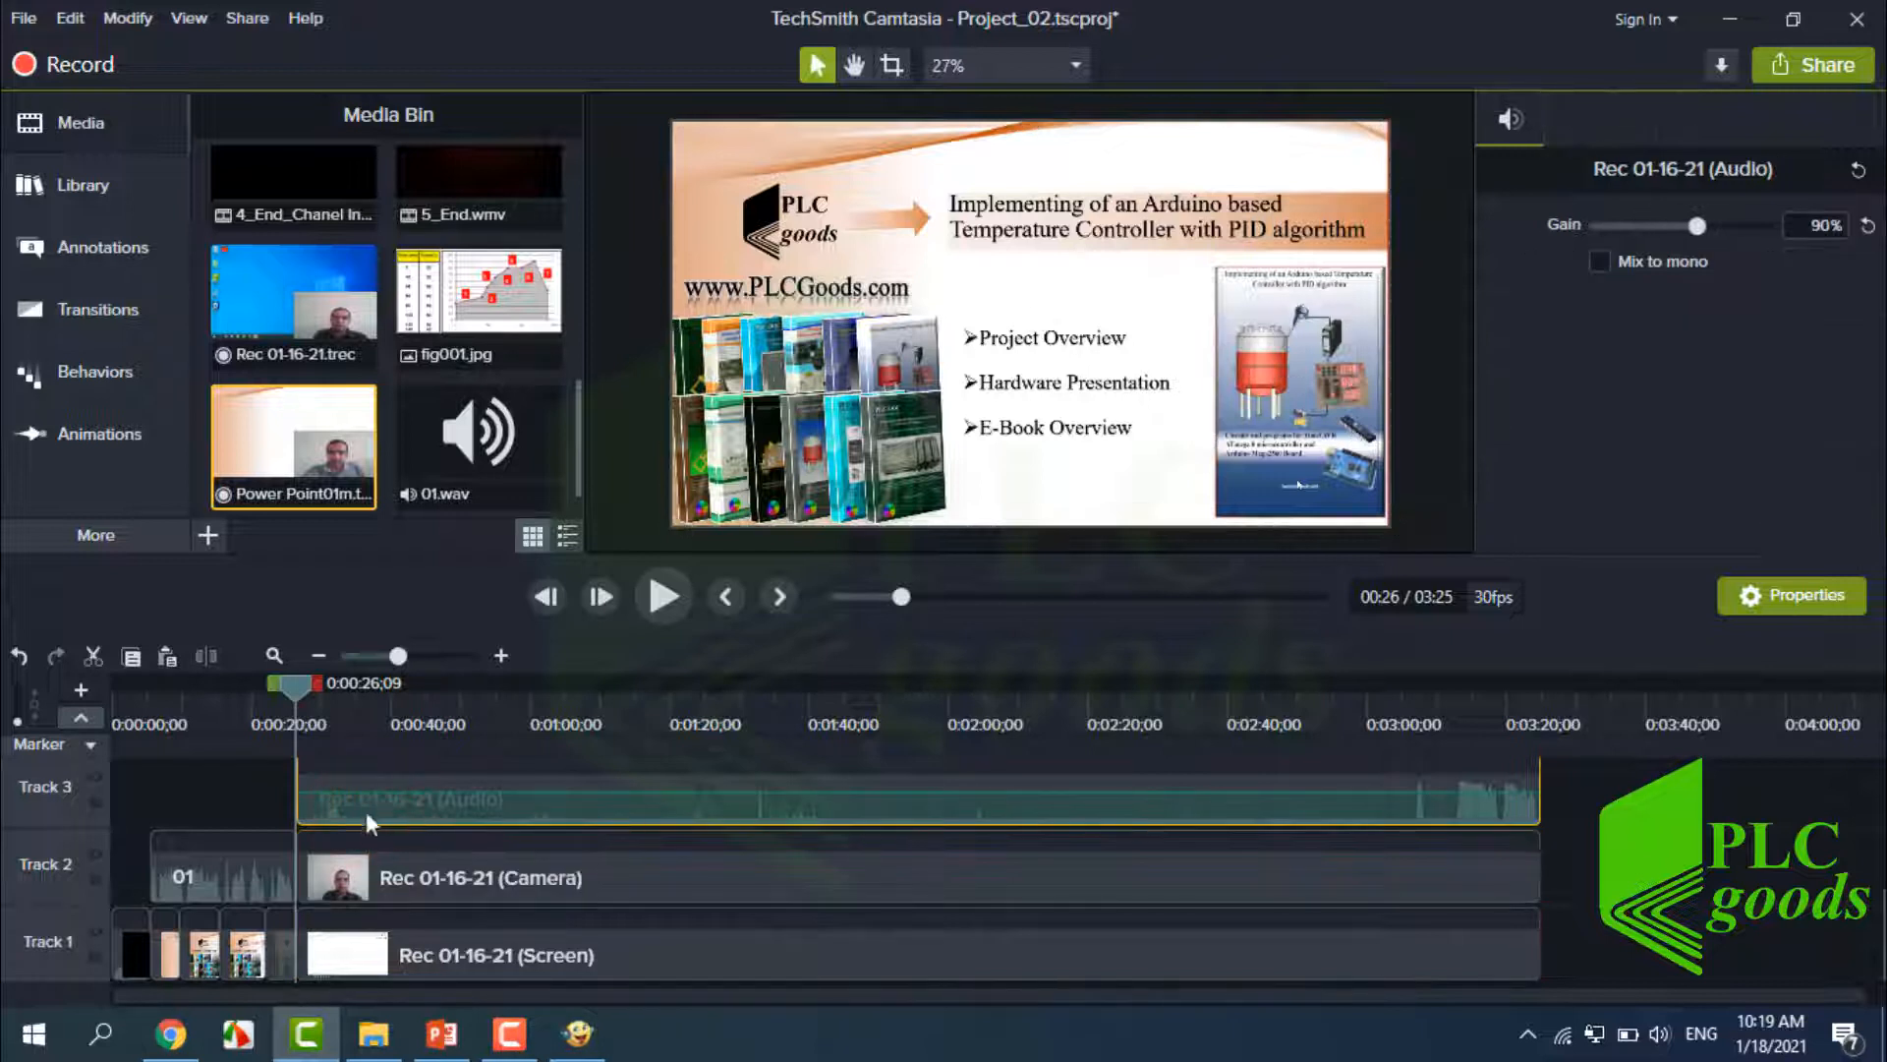
key("Delete")
left_click(349, 870)
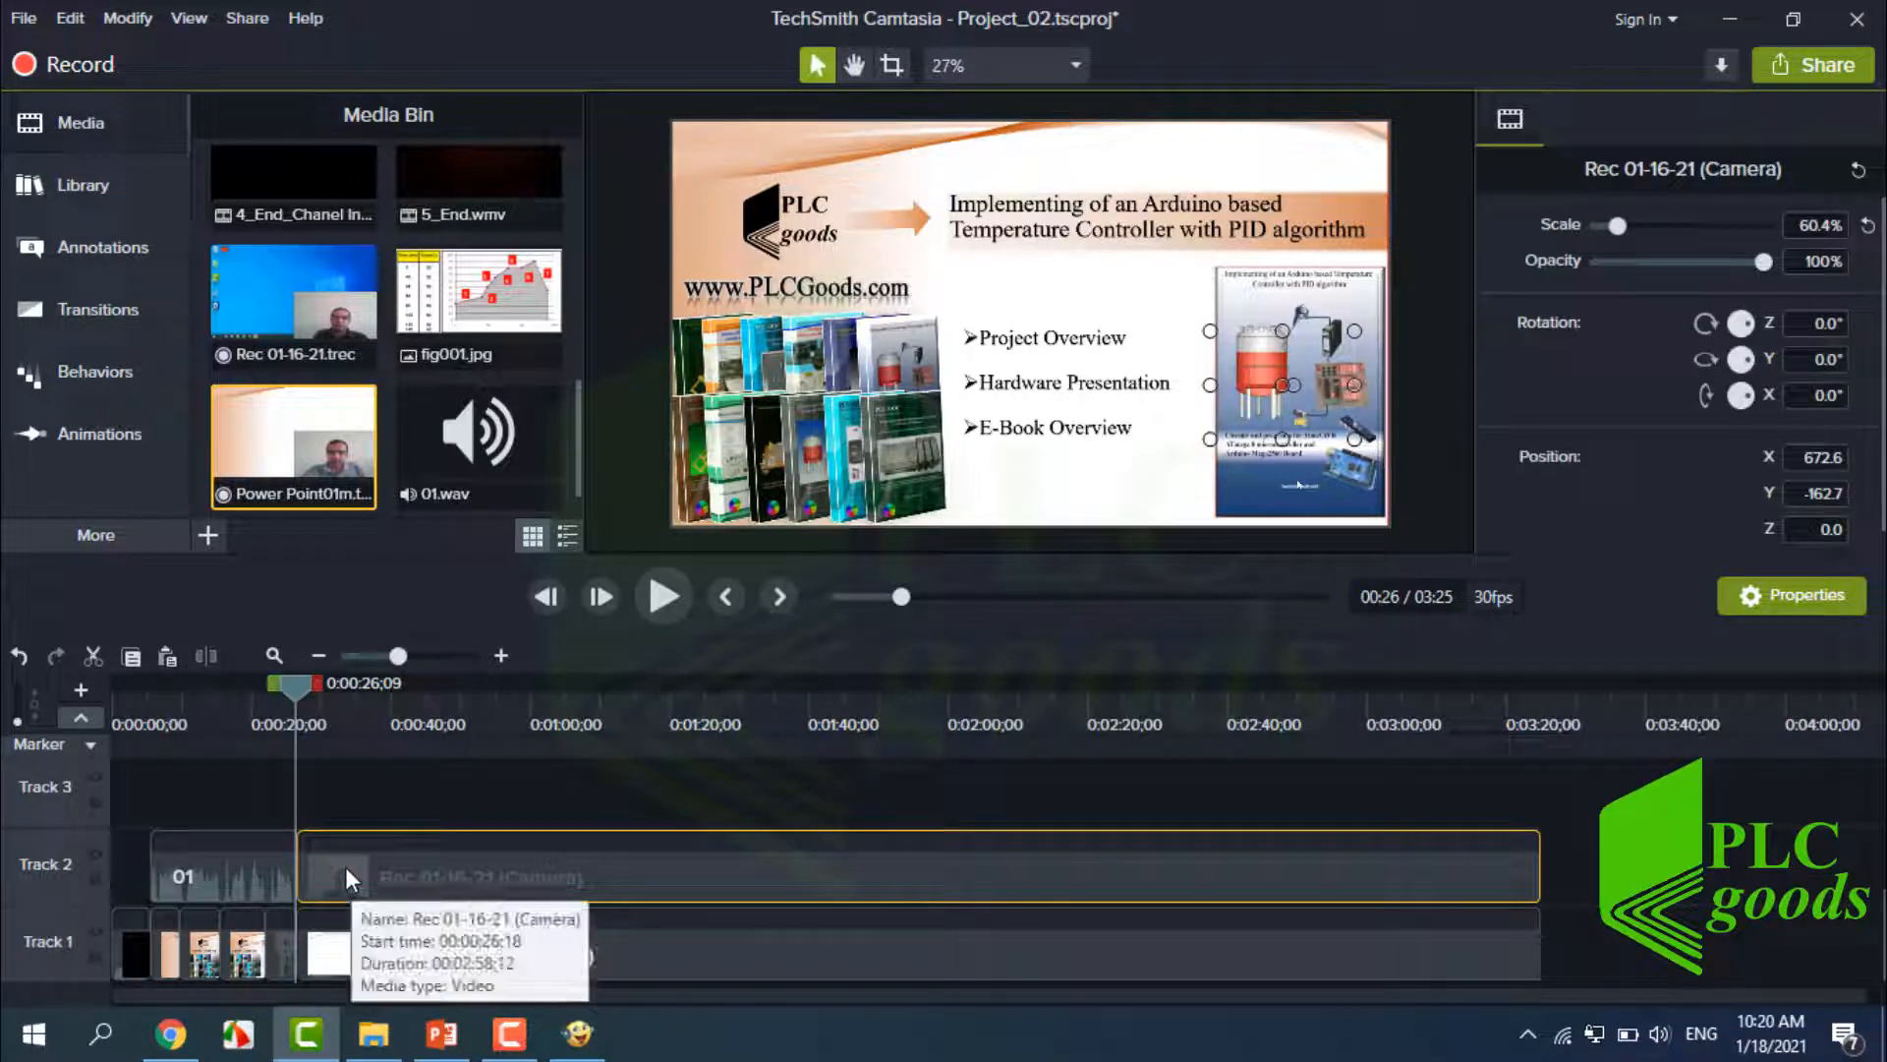
key("Delete")
left_click(317, 706)
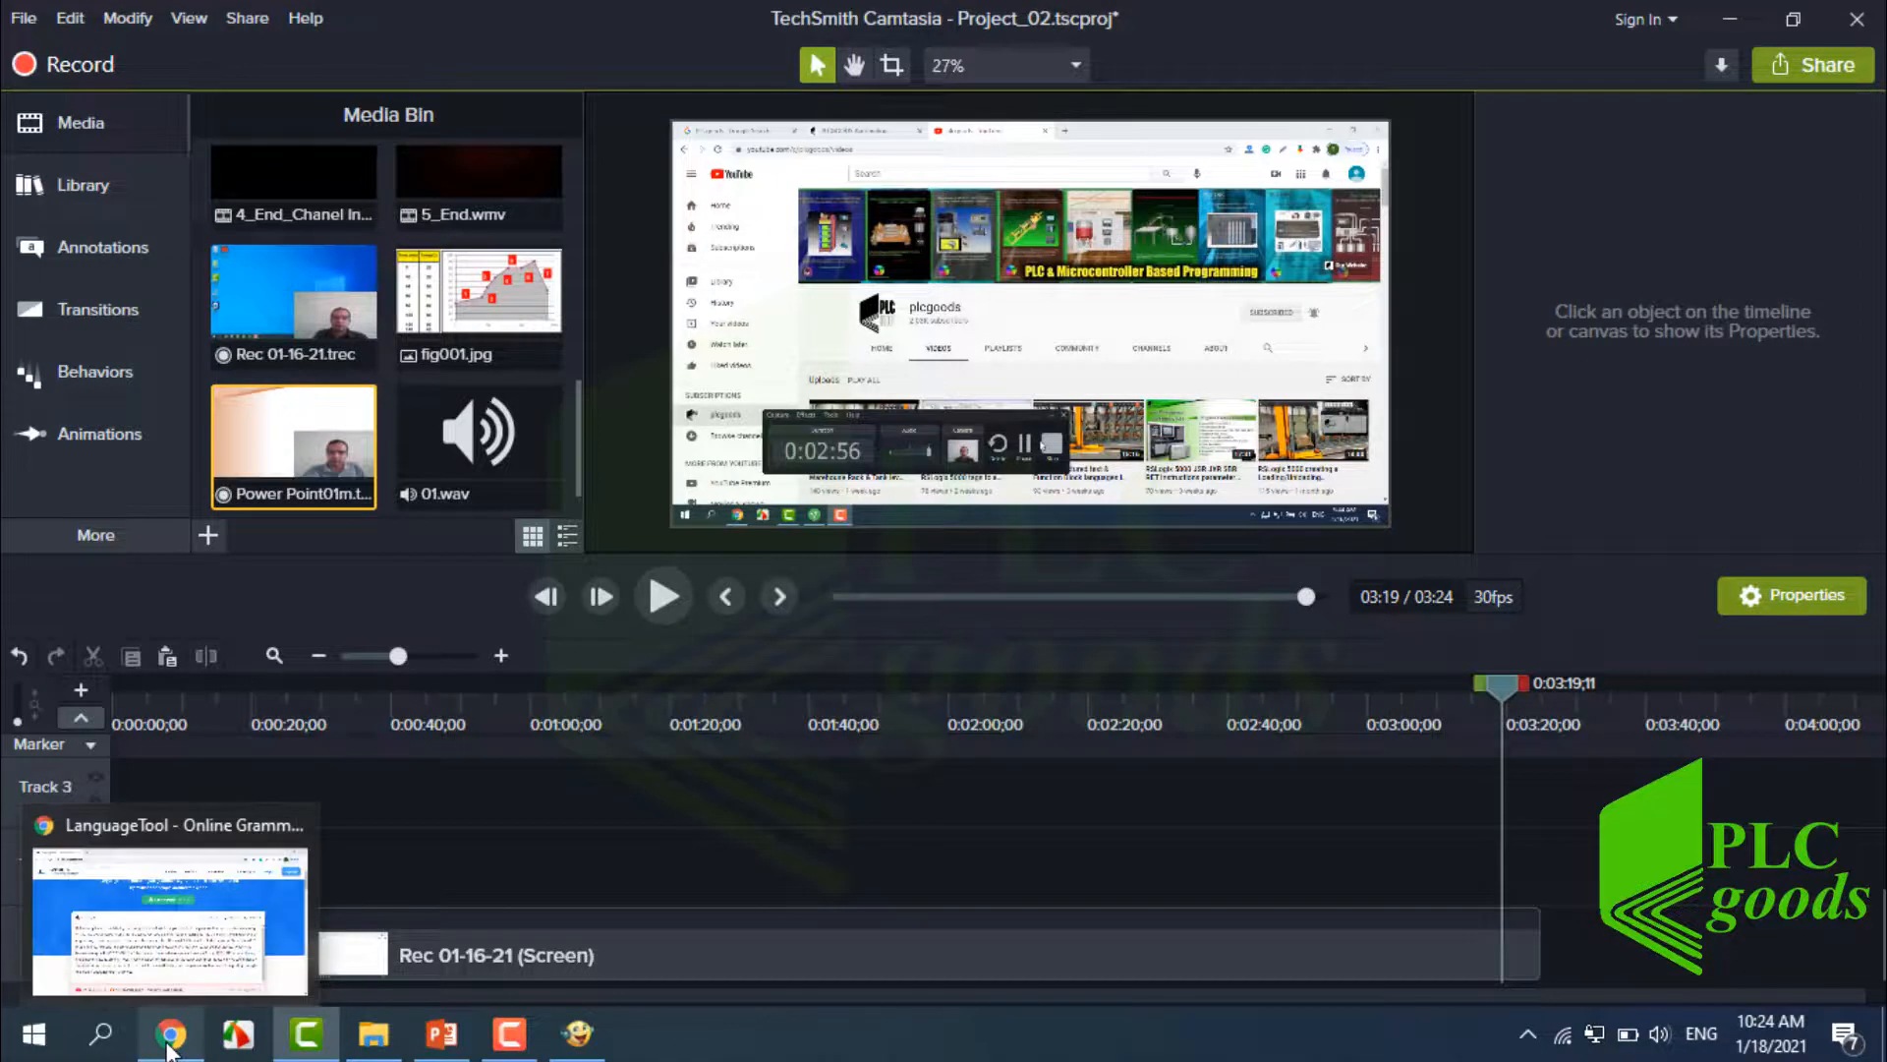
Switch to LanguageTool in Chrome and accept the corrections "subscribe", "enjoy", "Now" and the comma spacing before "if you could".
left_click(169, 1040)
left_click(342, 801)
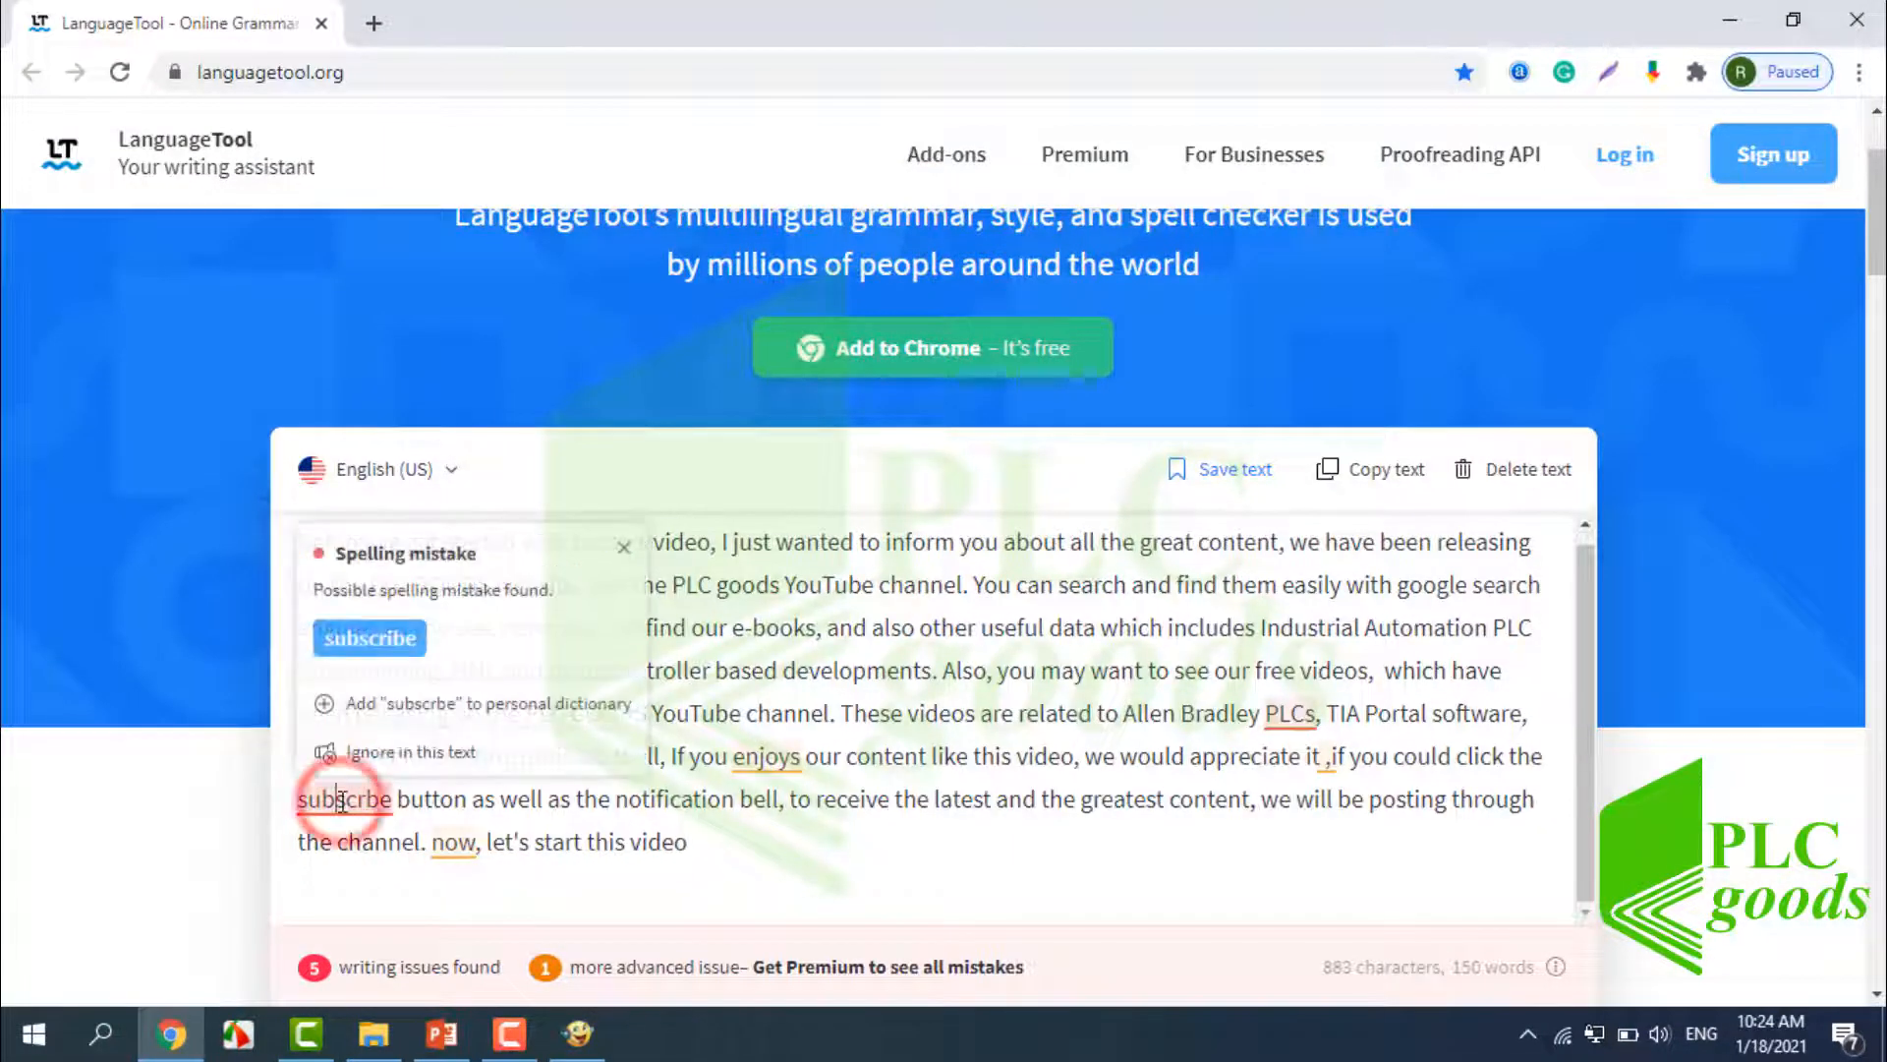
left_click(352, 639)
left_click(765, 755)
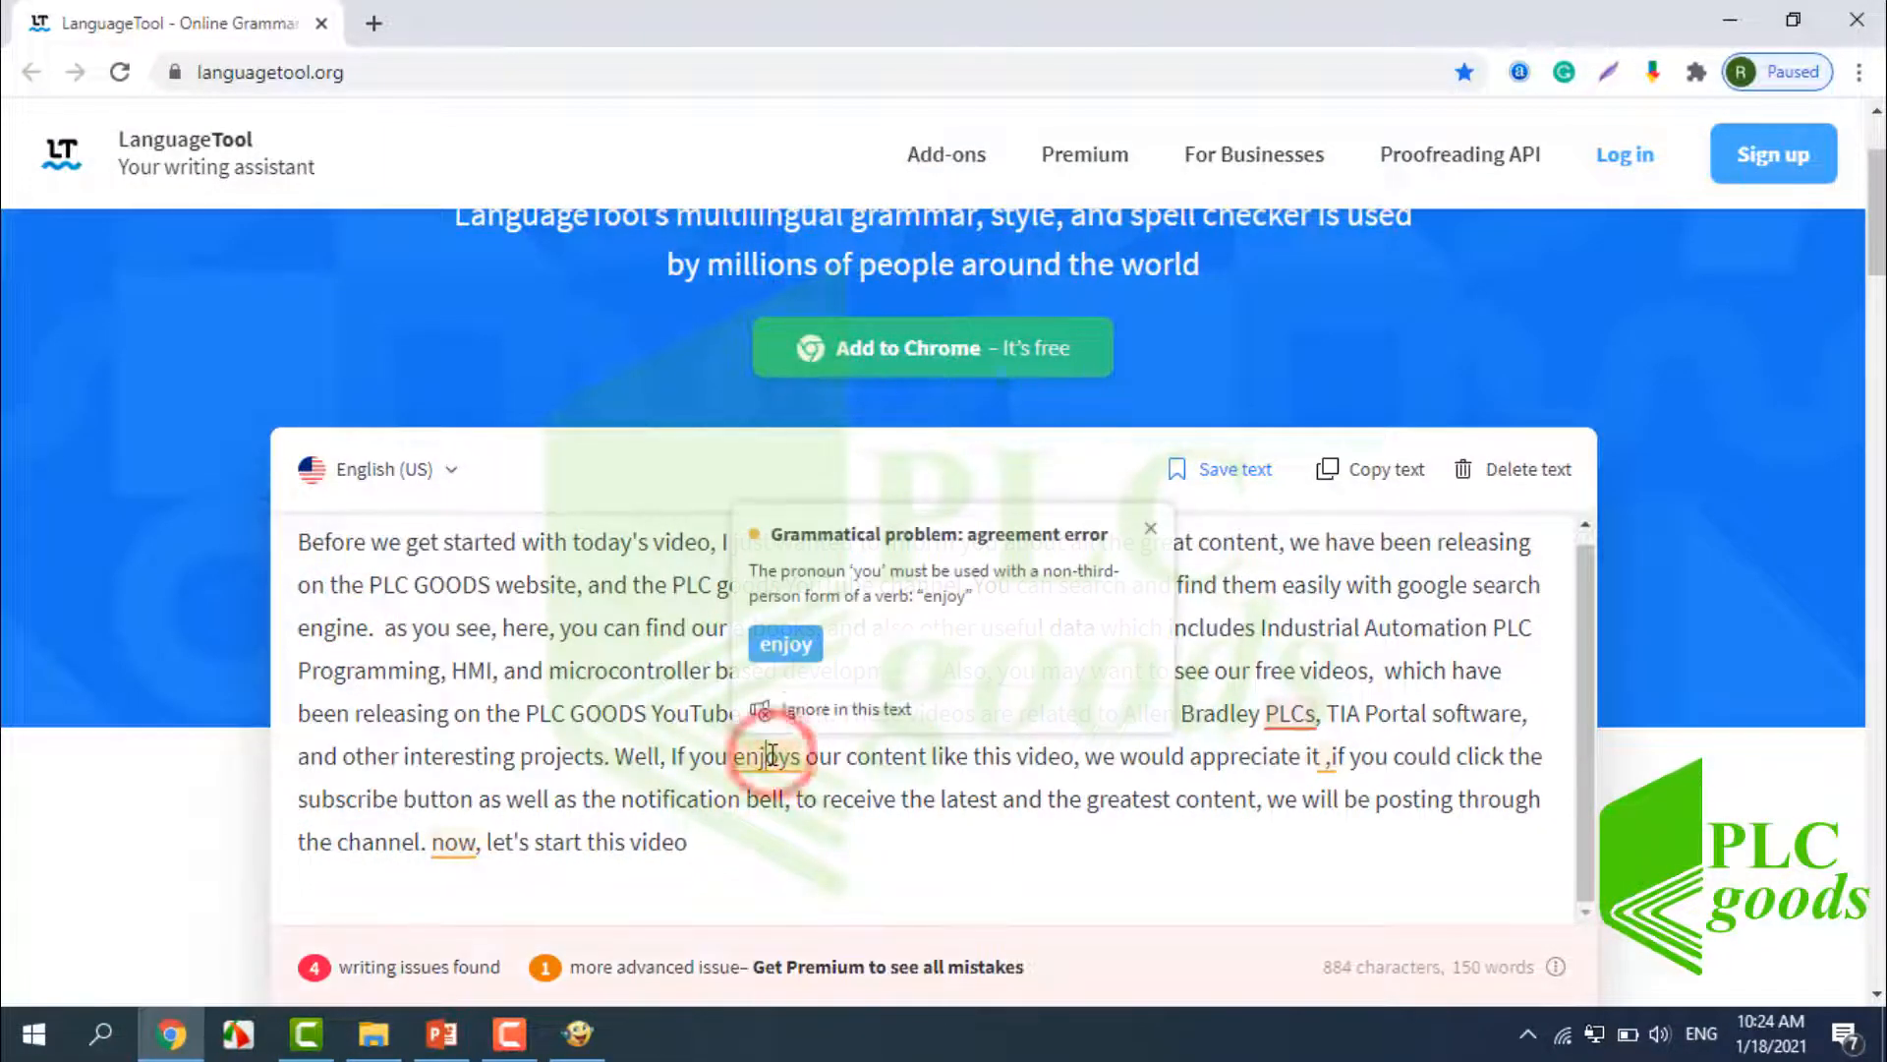
left_click(783, 639)
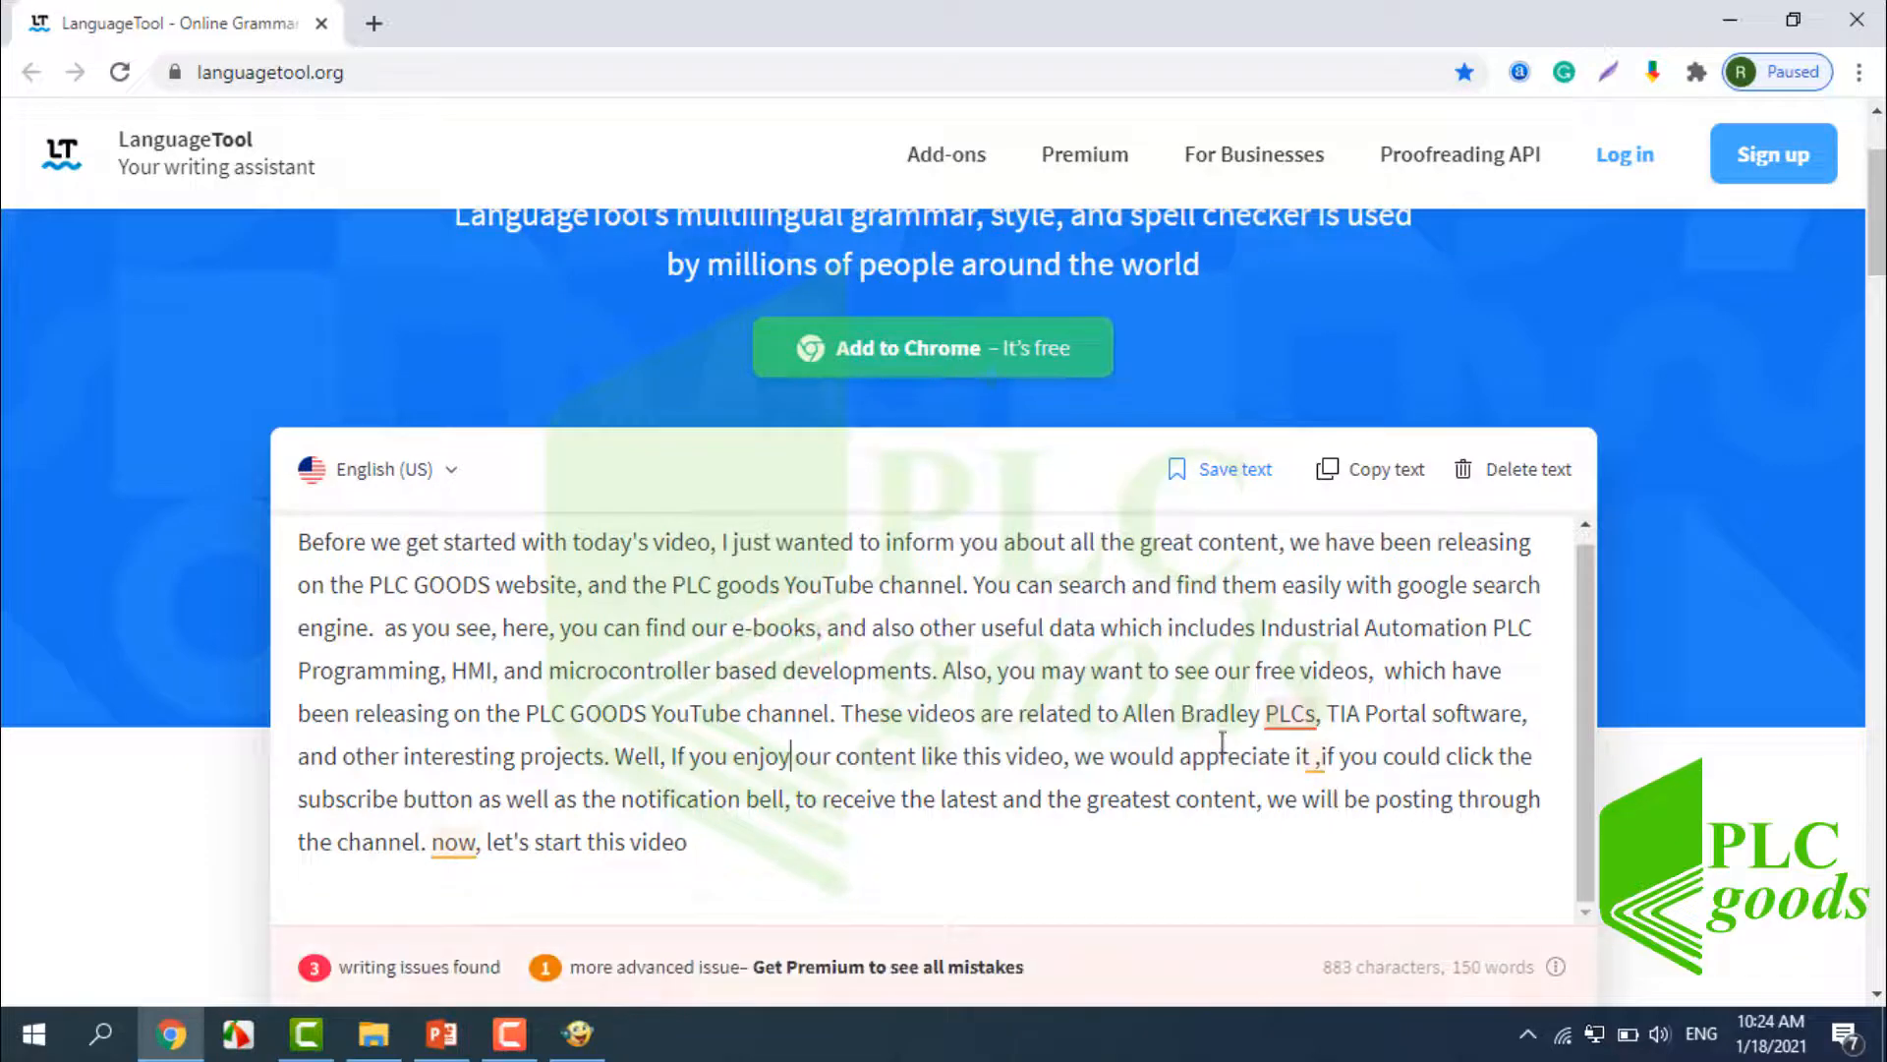
left_click(1315, 759)
left_click(1335, 651)
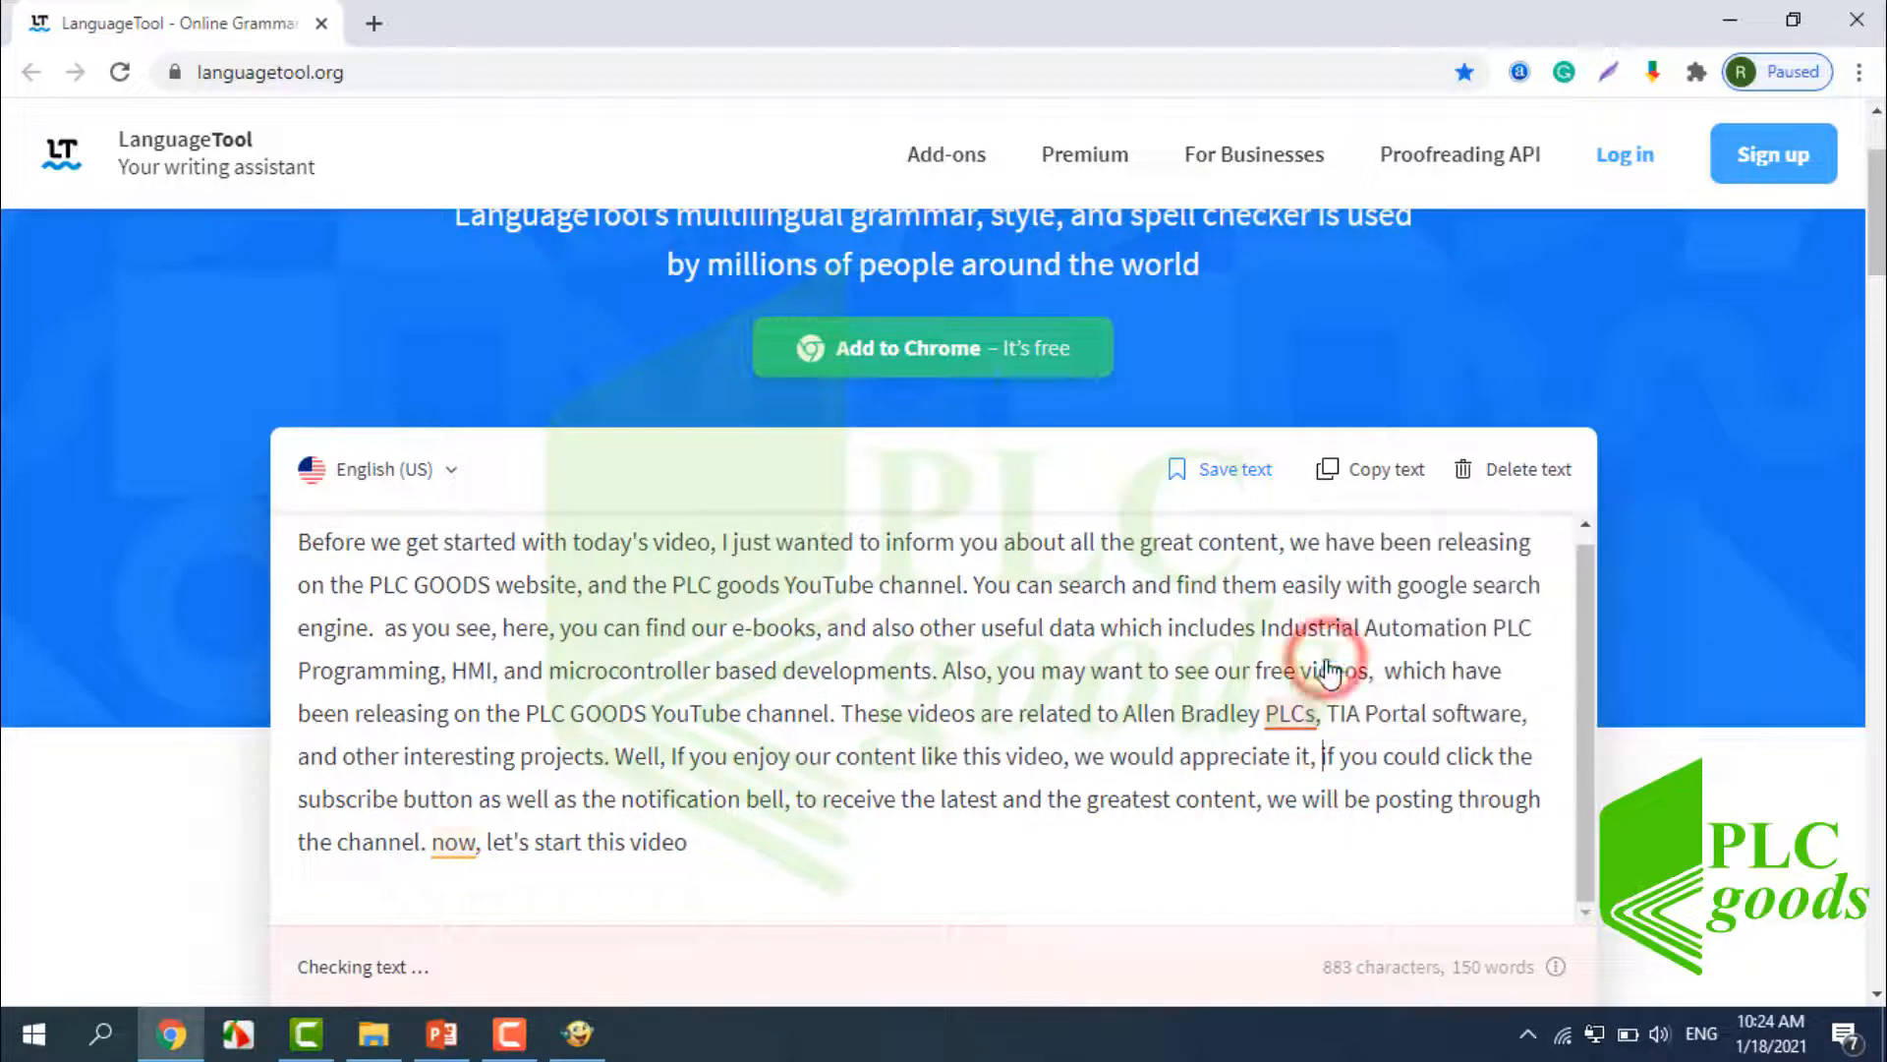
left_click(450, 852)
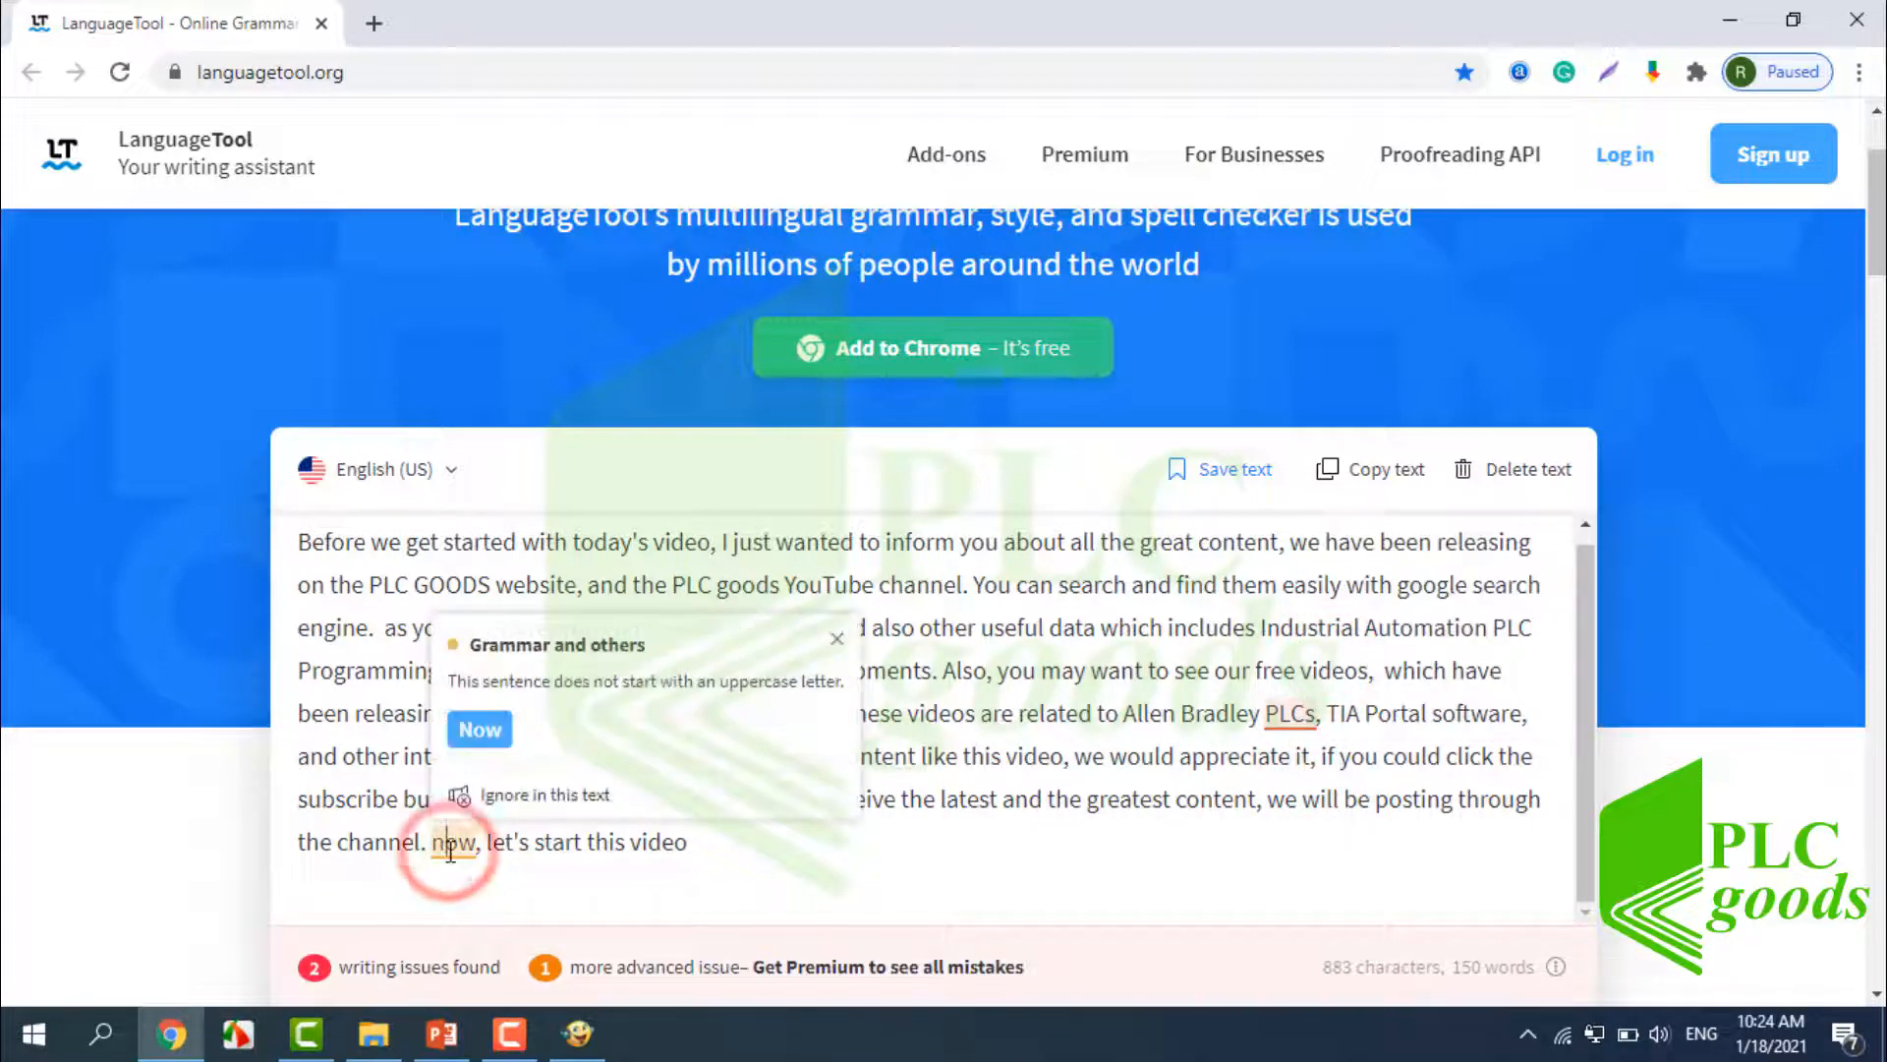
left_click(467, 725)
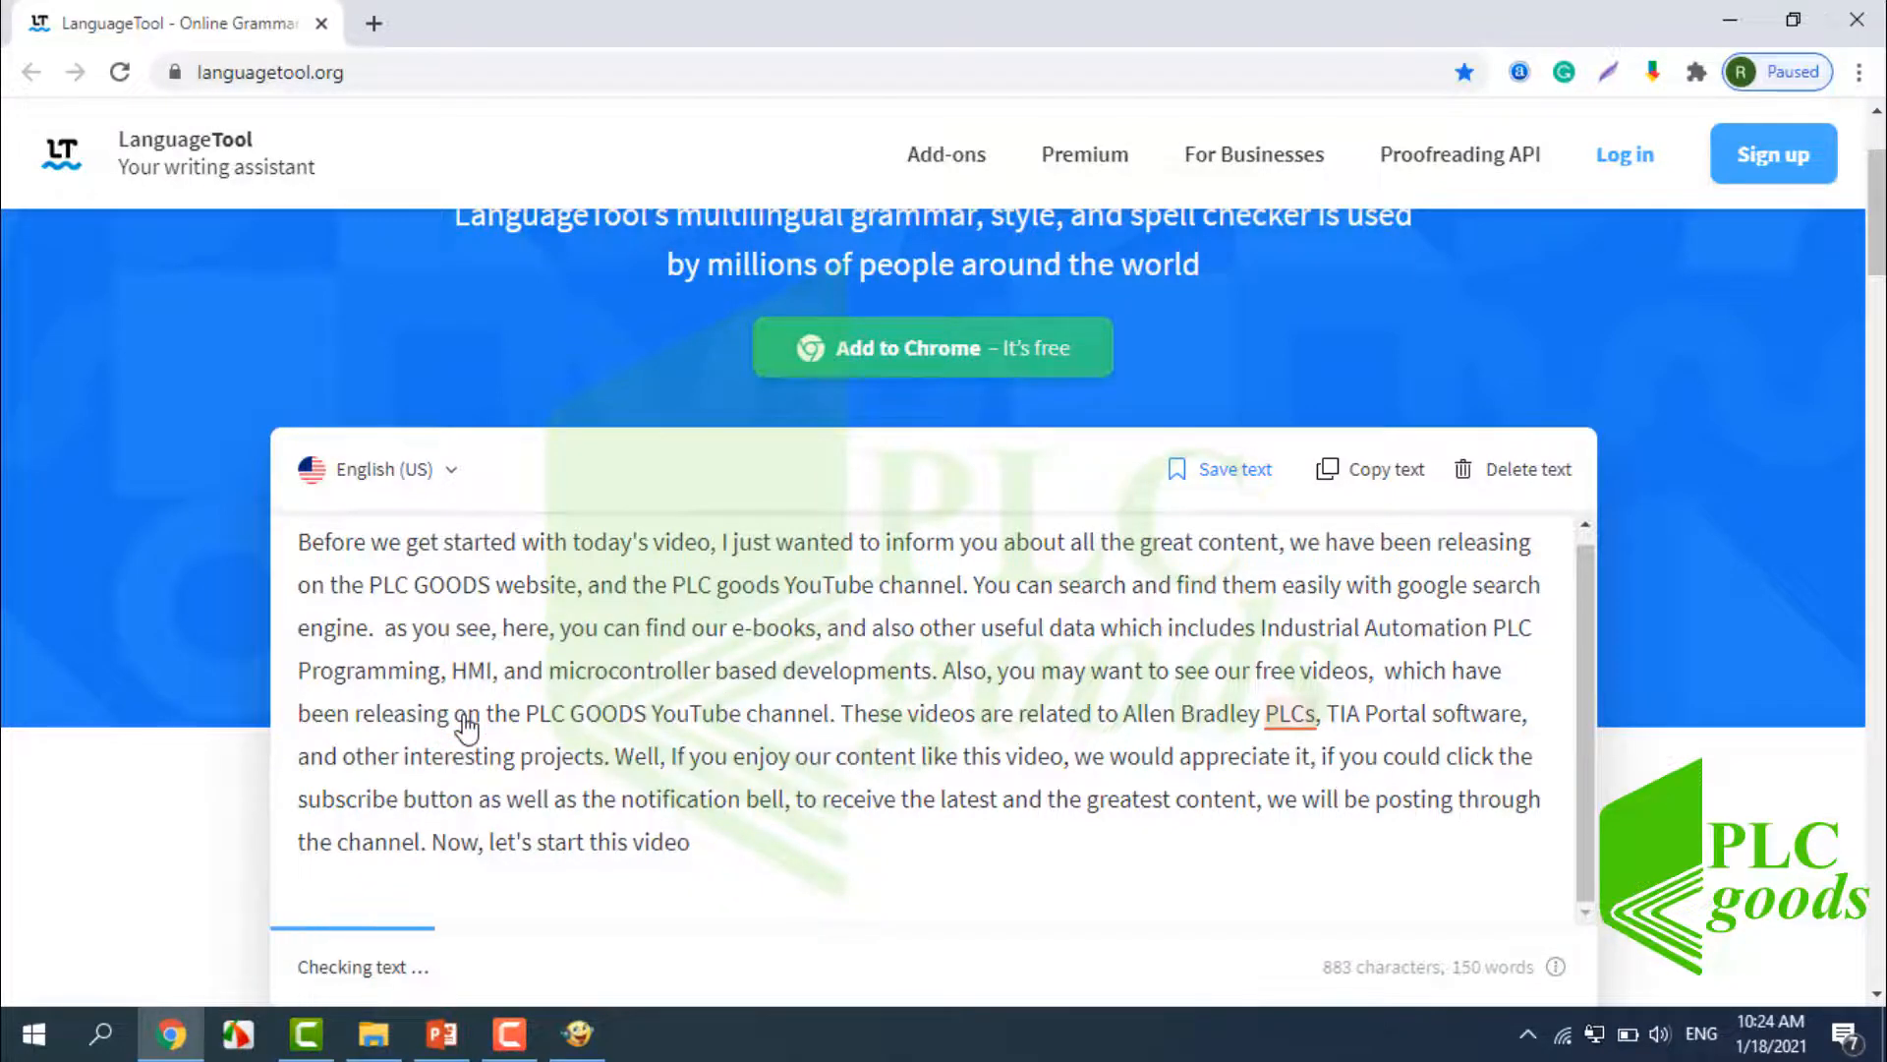
Copy the whole corrected narration text and paste it into a new document in Balabolka.
key("ctrl+a")
right_click(465, 724)
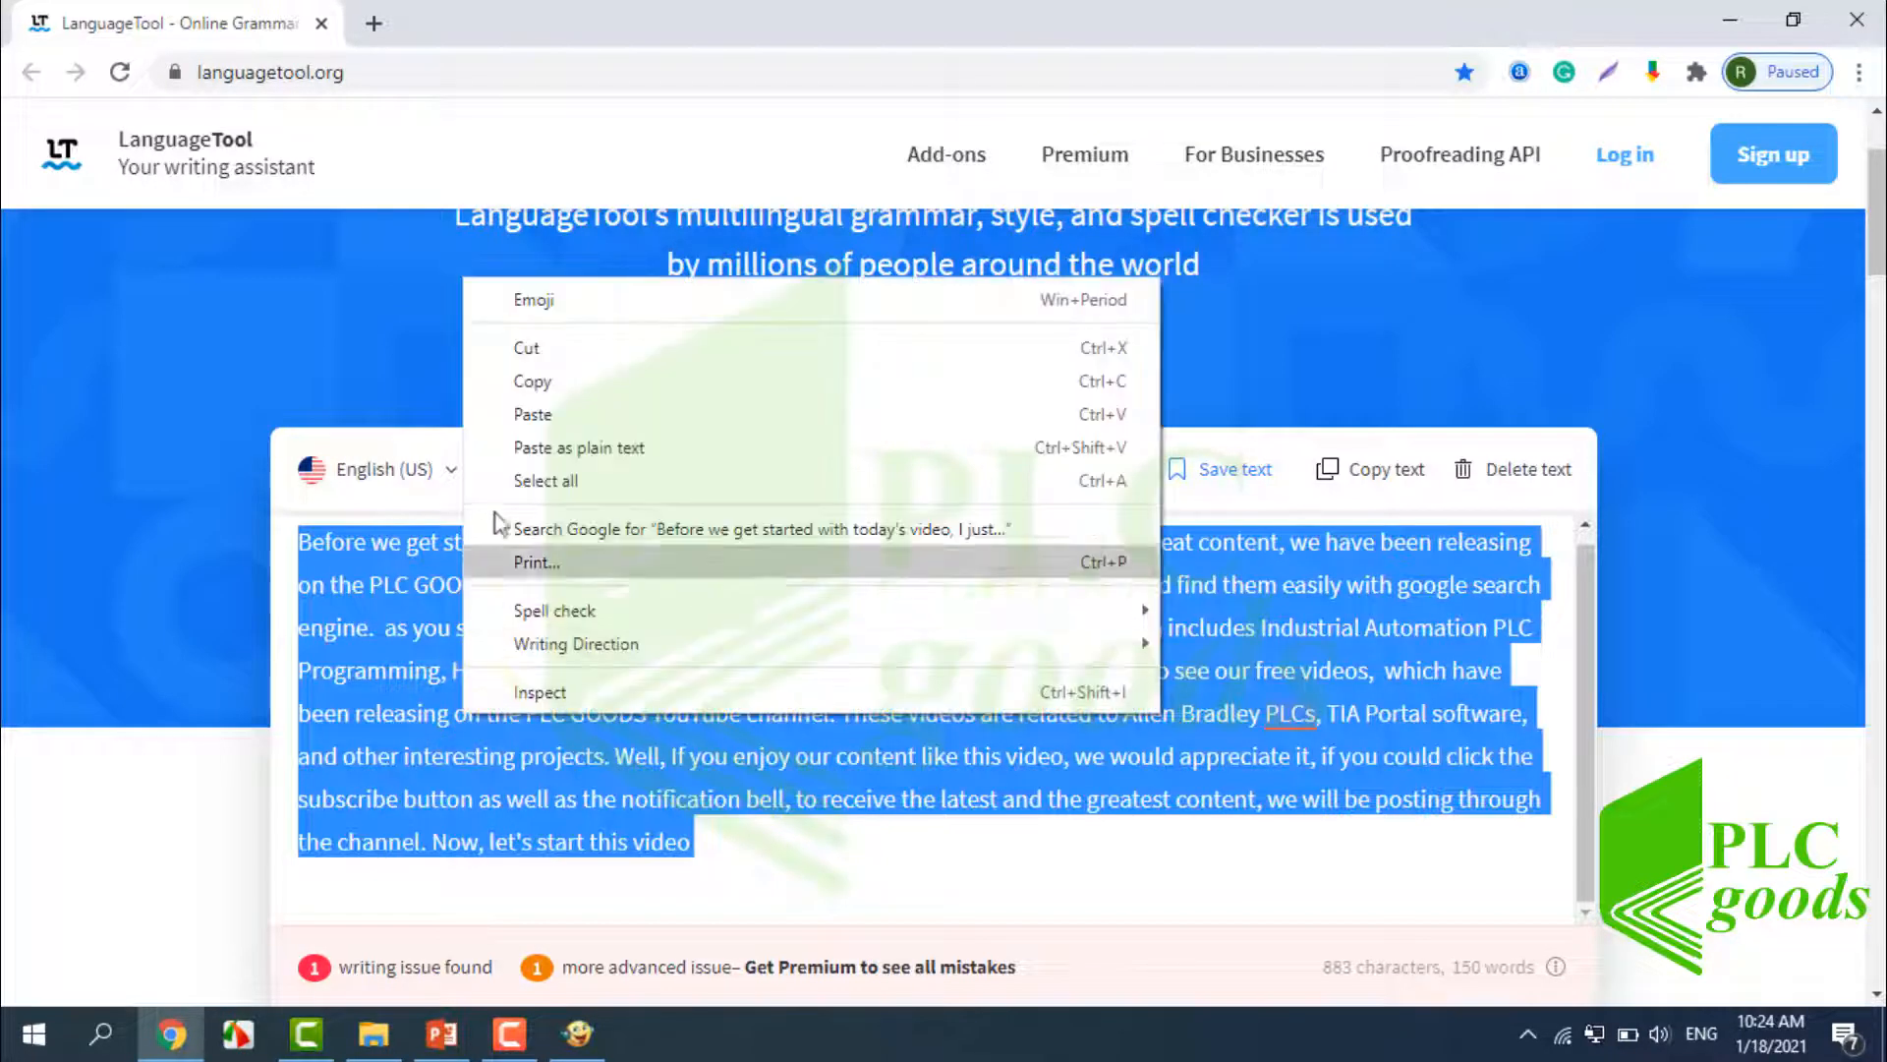
left_click(518, 381)
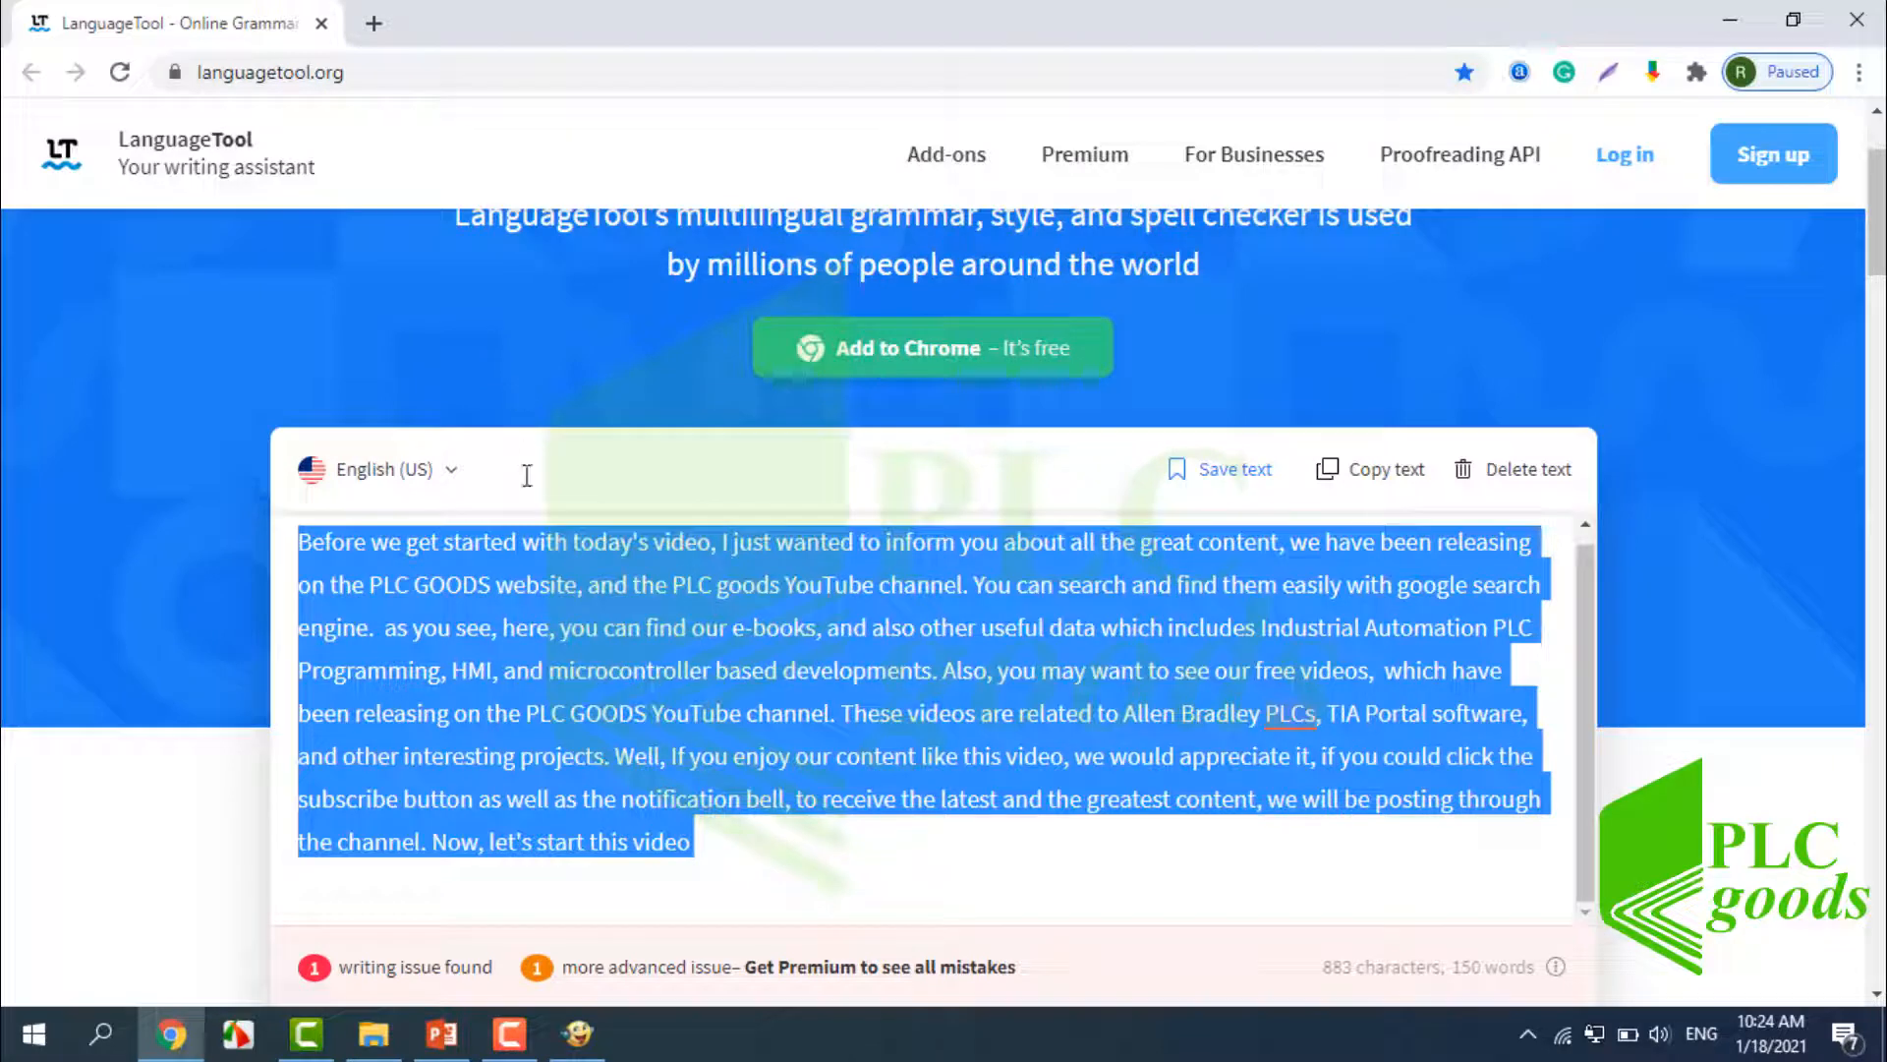
left_click(578, 1033)
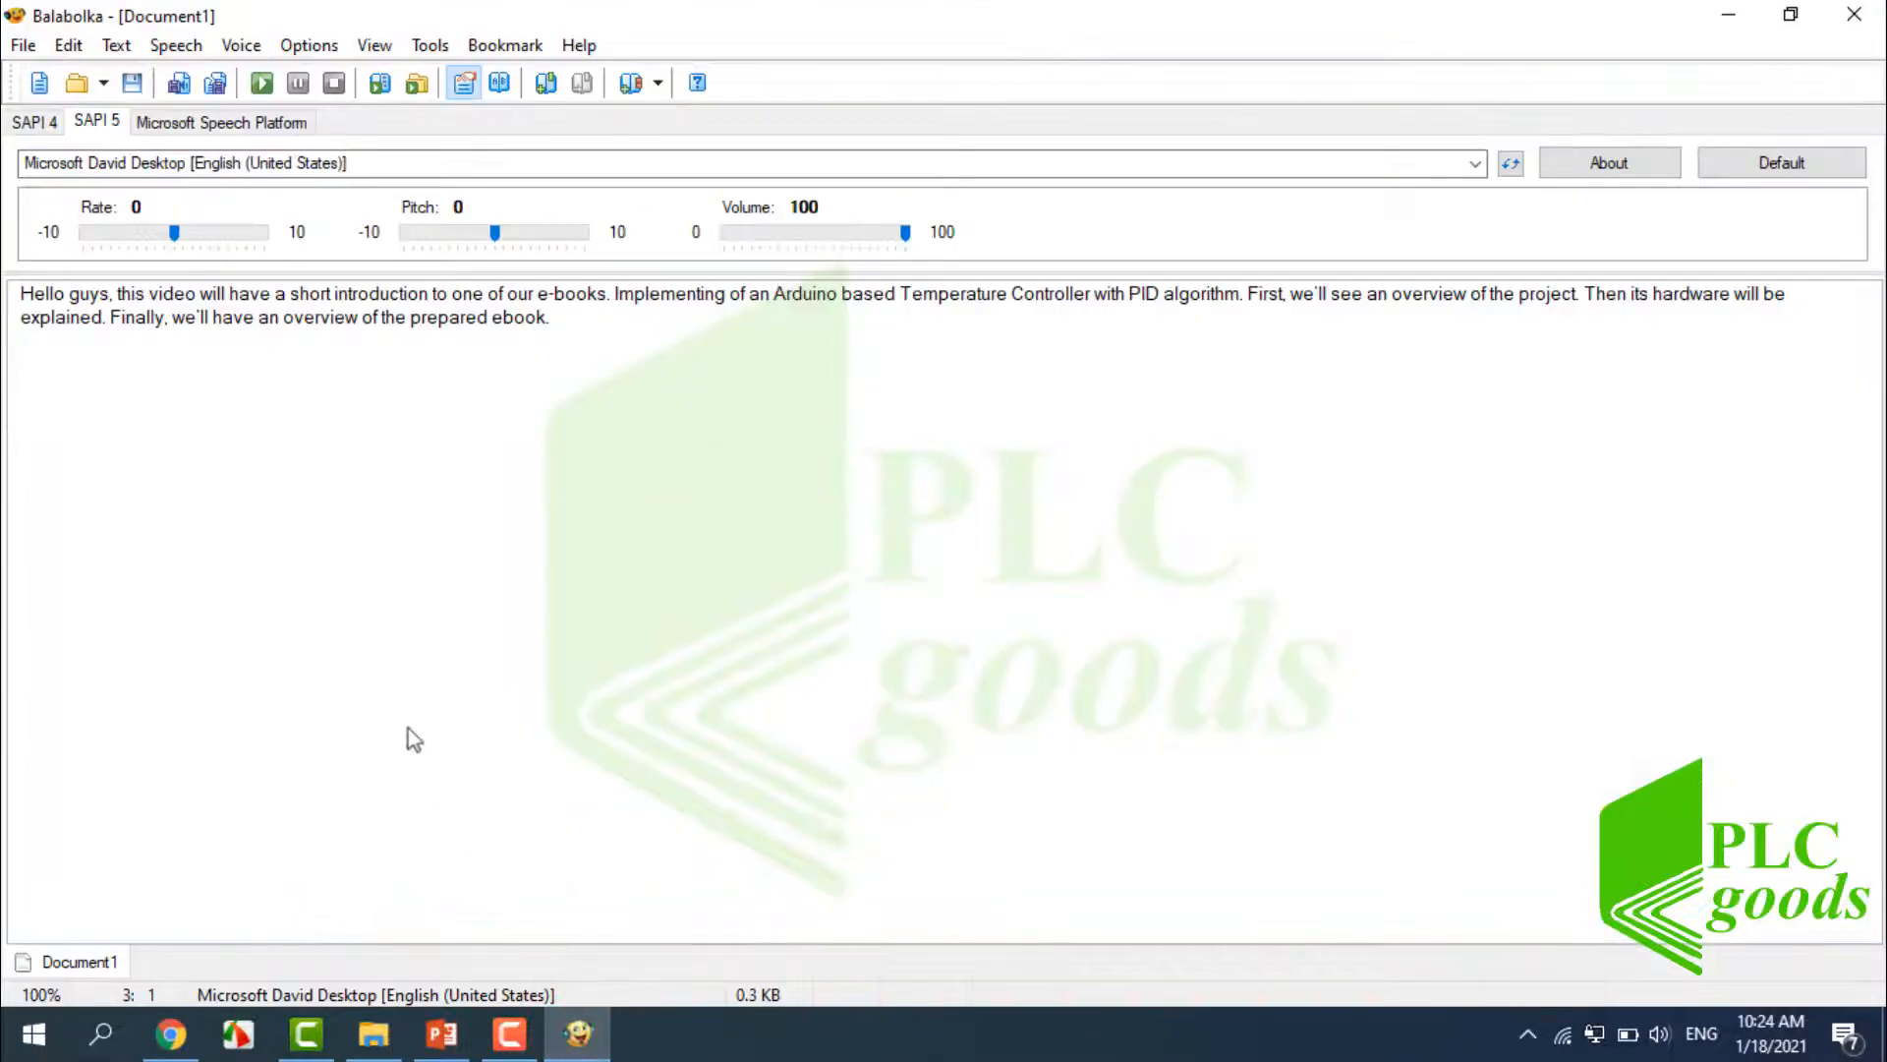
left_click(39, 82)
right_click(112, 310)
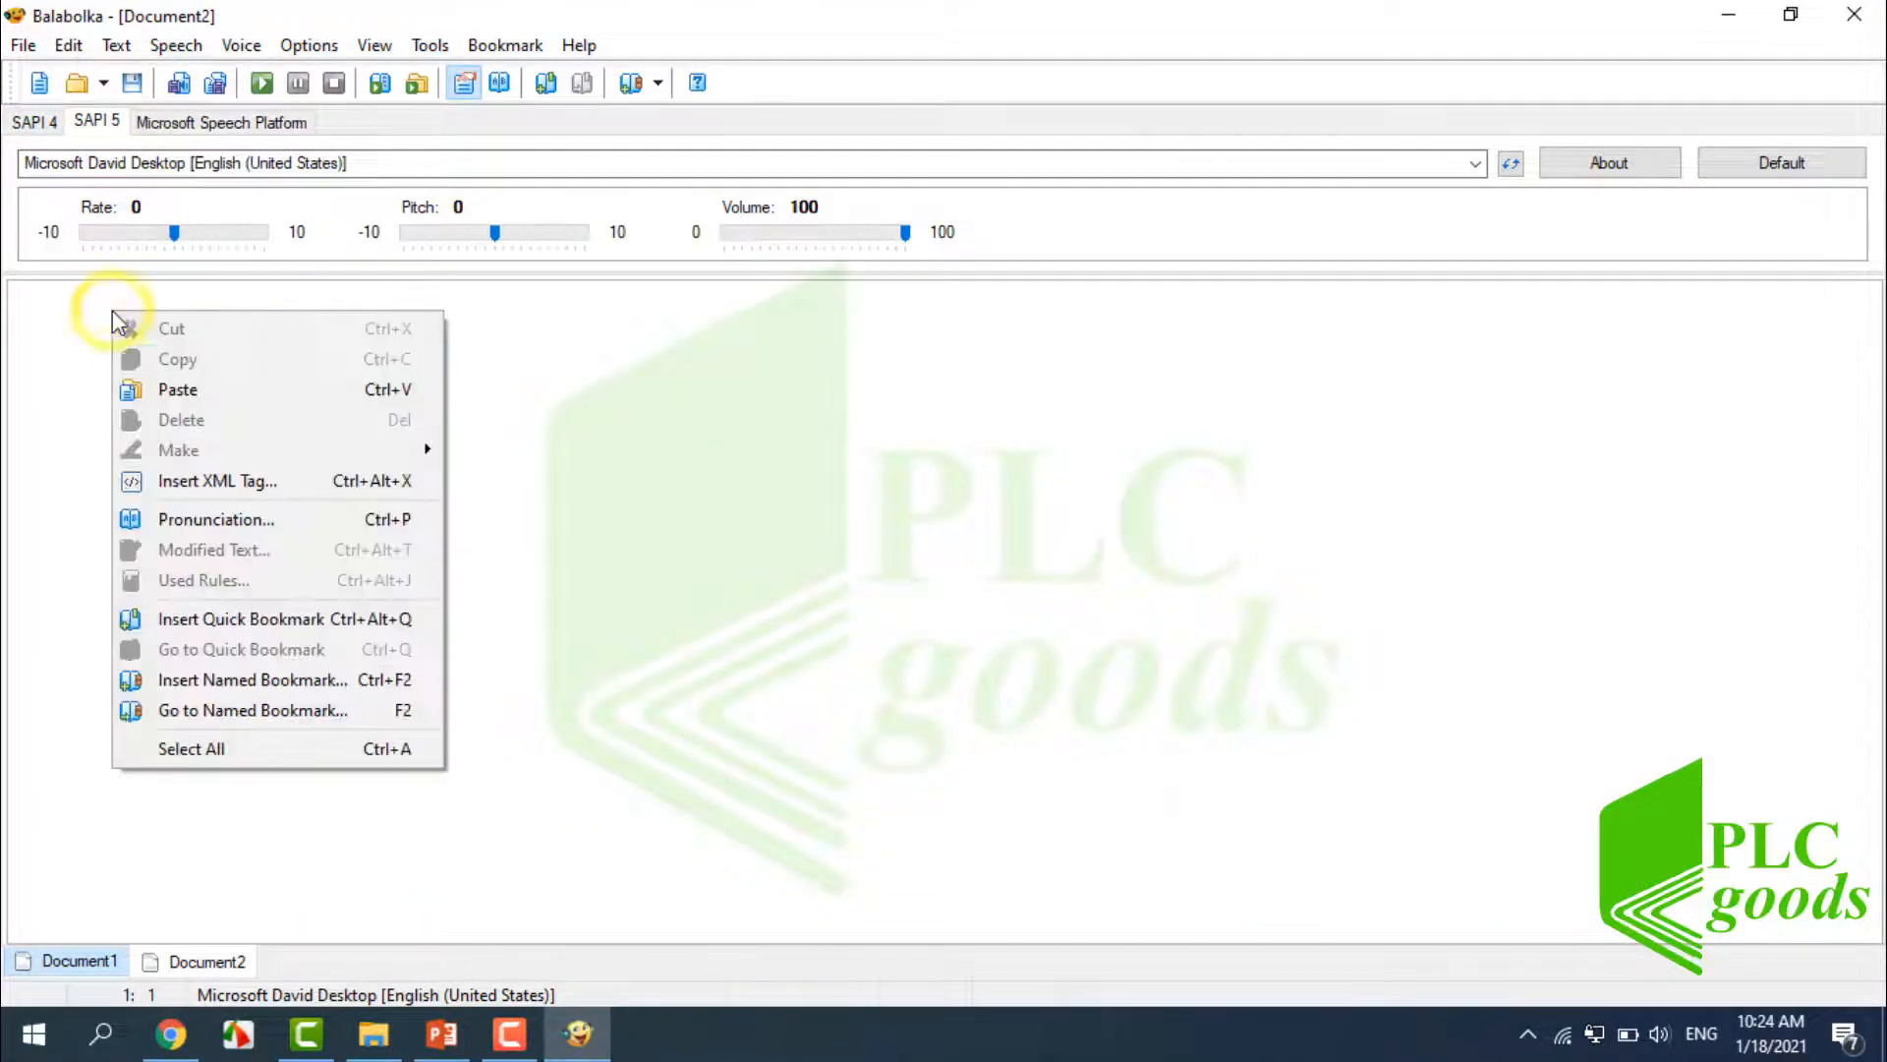
left_click(181, 389)
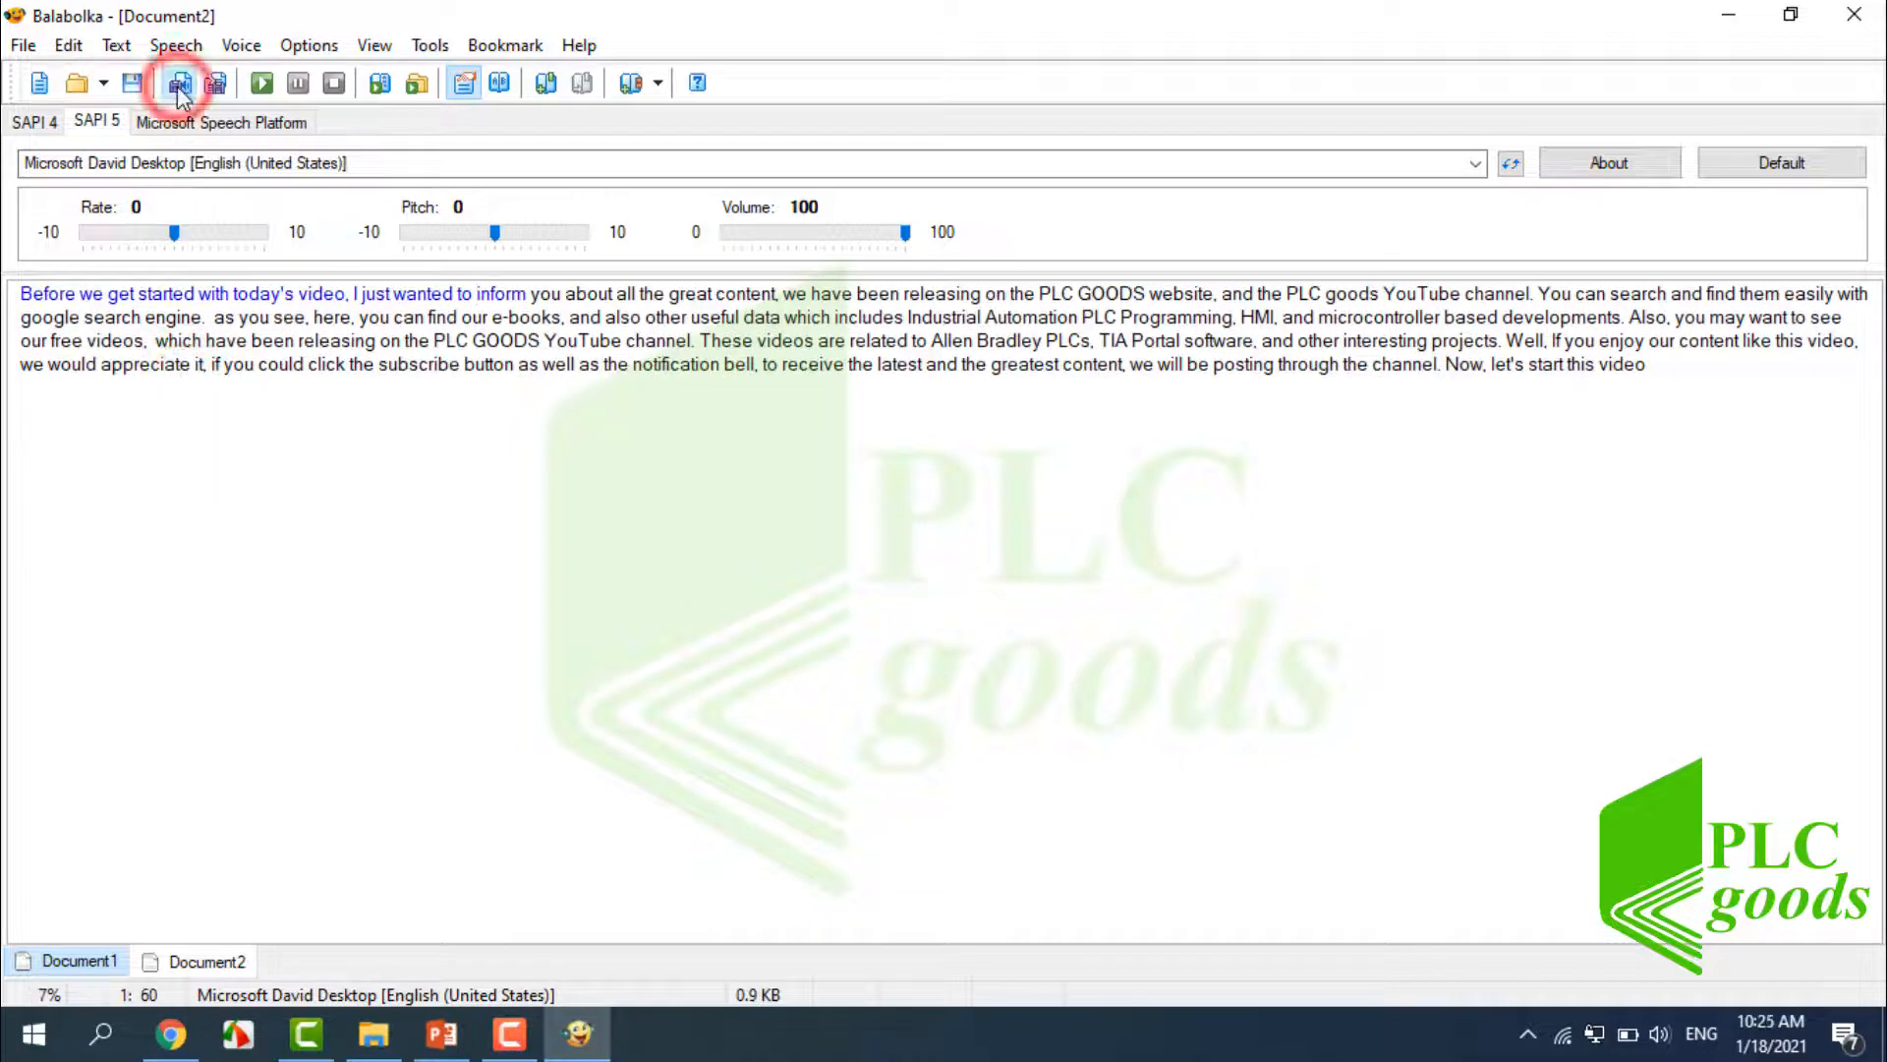
Save the narration as a Wave audio file named 02 in the project's Sounds folder.
left_click(178, 85)
type("02")
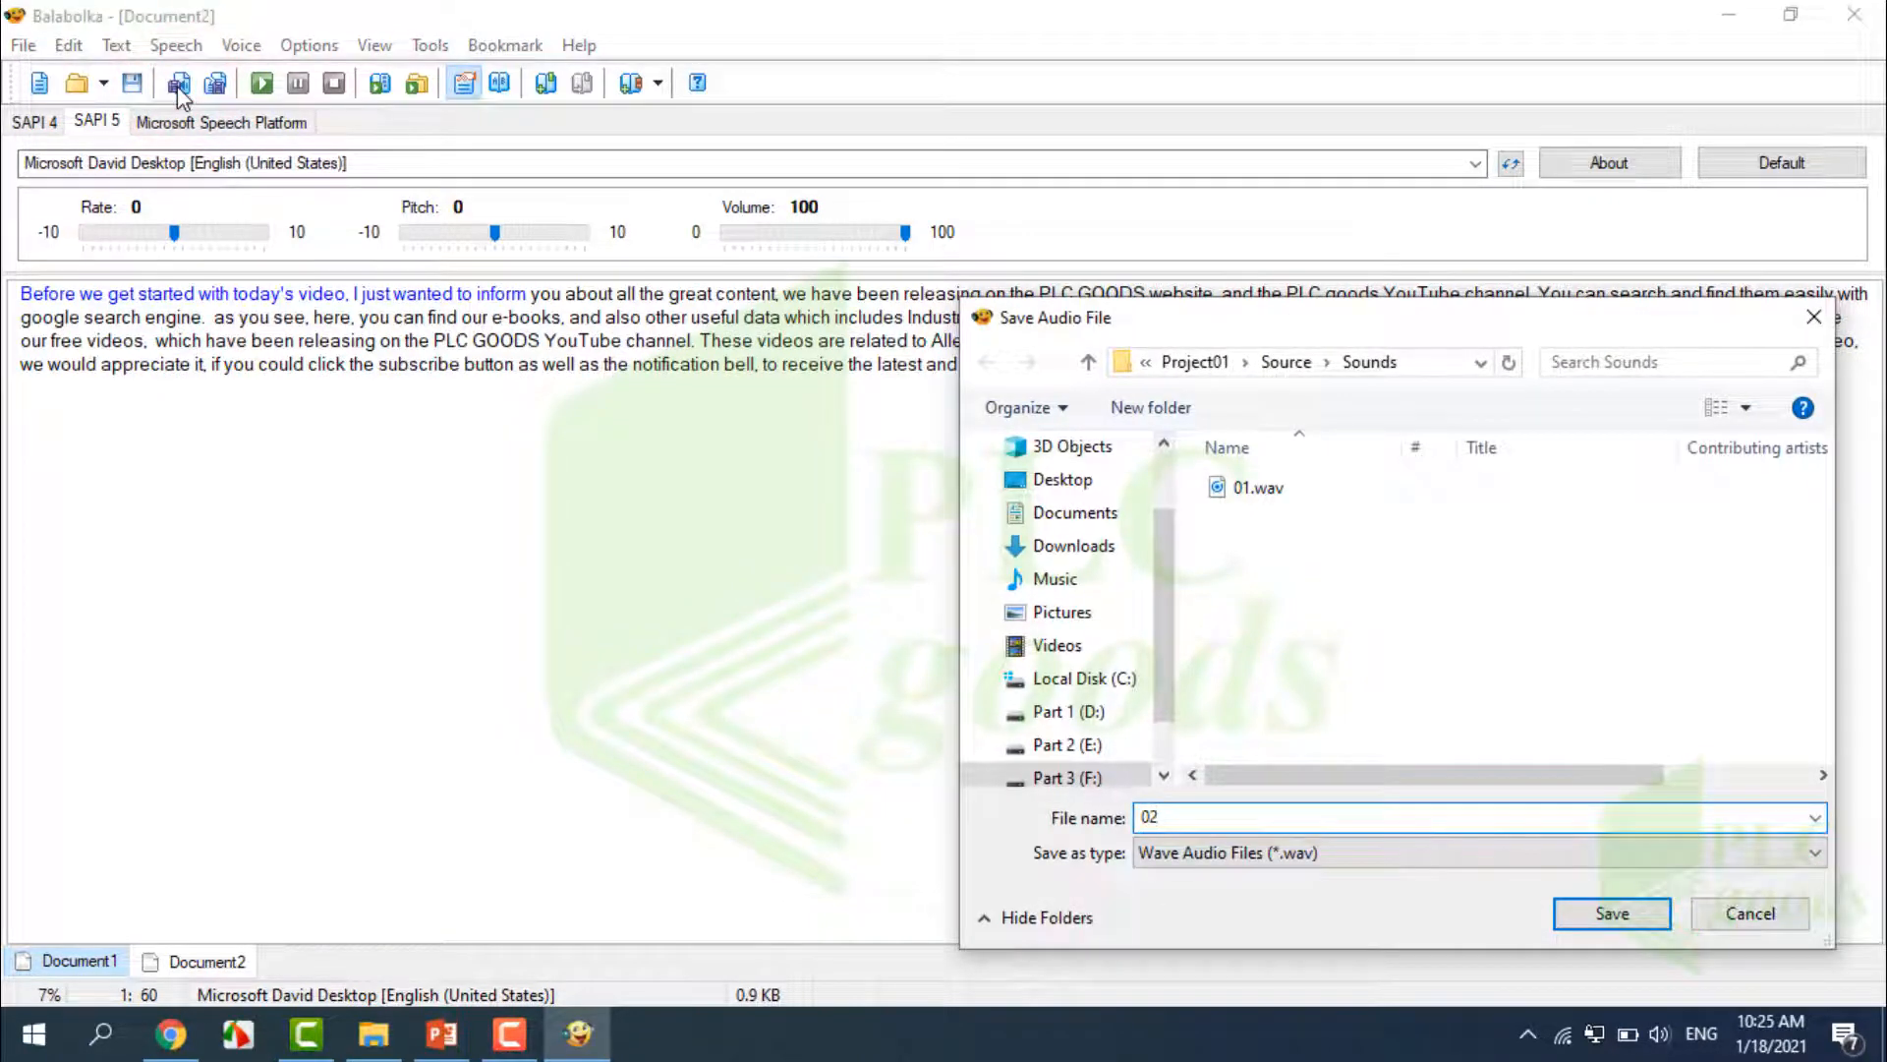
left_click(1608, 913)
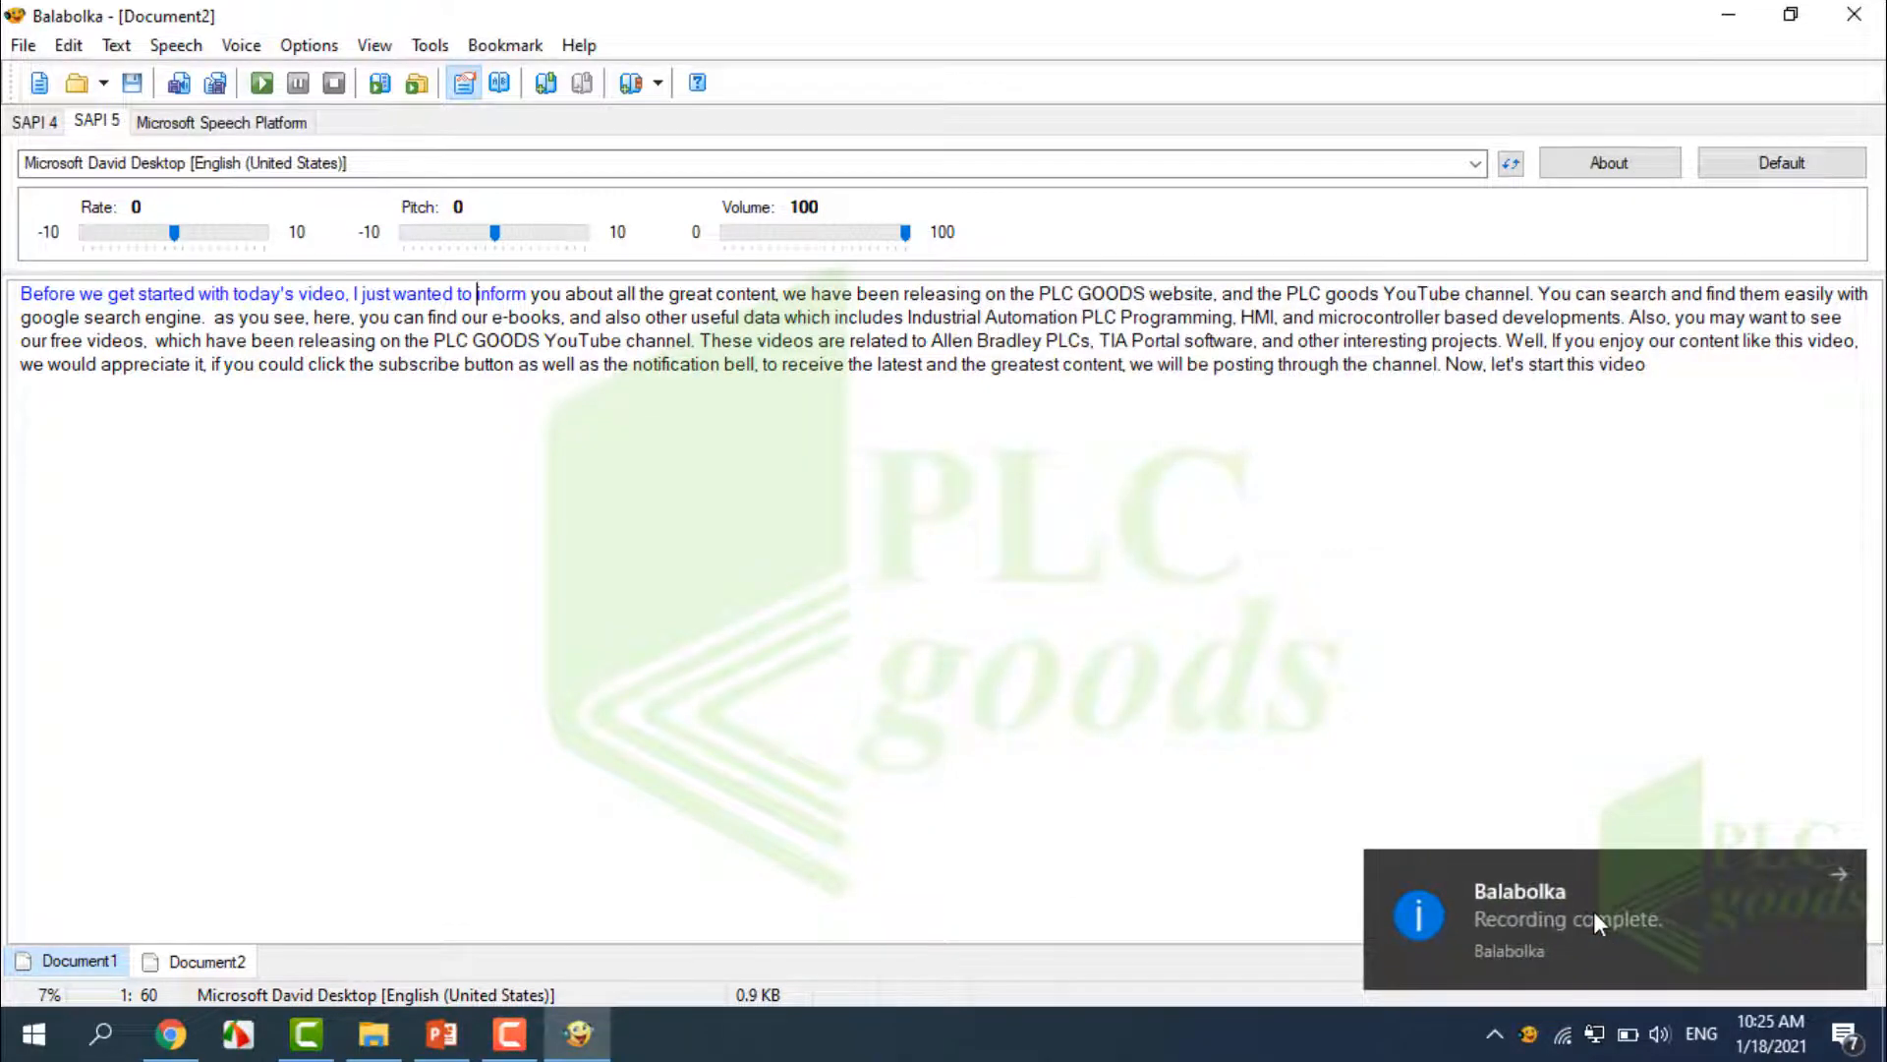
Import 02.wav into the Camtasia project and place it on Track 2 directly after the 01 audio clip.
left_click(373, 1034)
mouse_move(403, 334)
left_mouse_down()
mouse_move(438, 755)
mouse_move(313, 1046)
mouse_move(397, 322)
left_mouse_up()
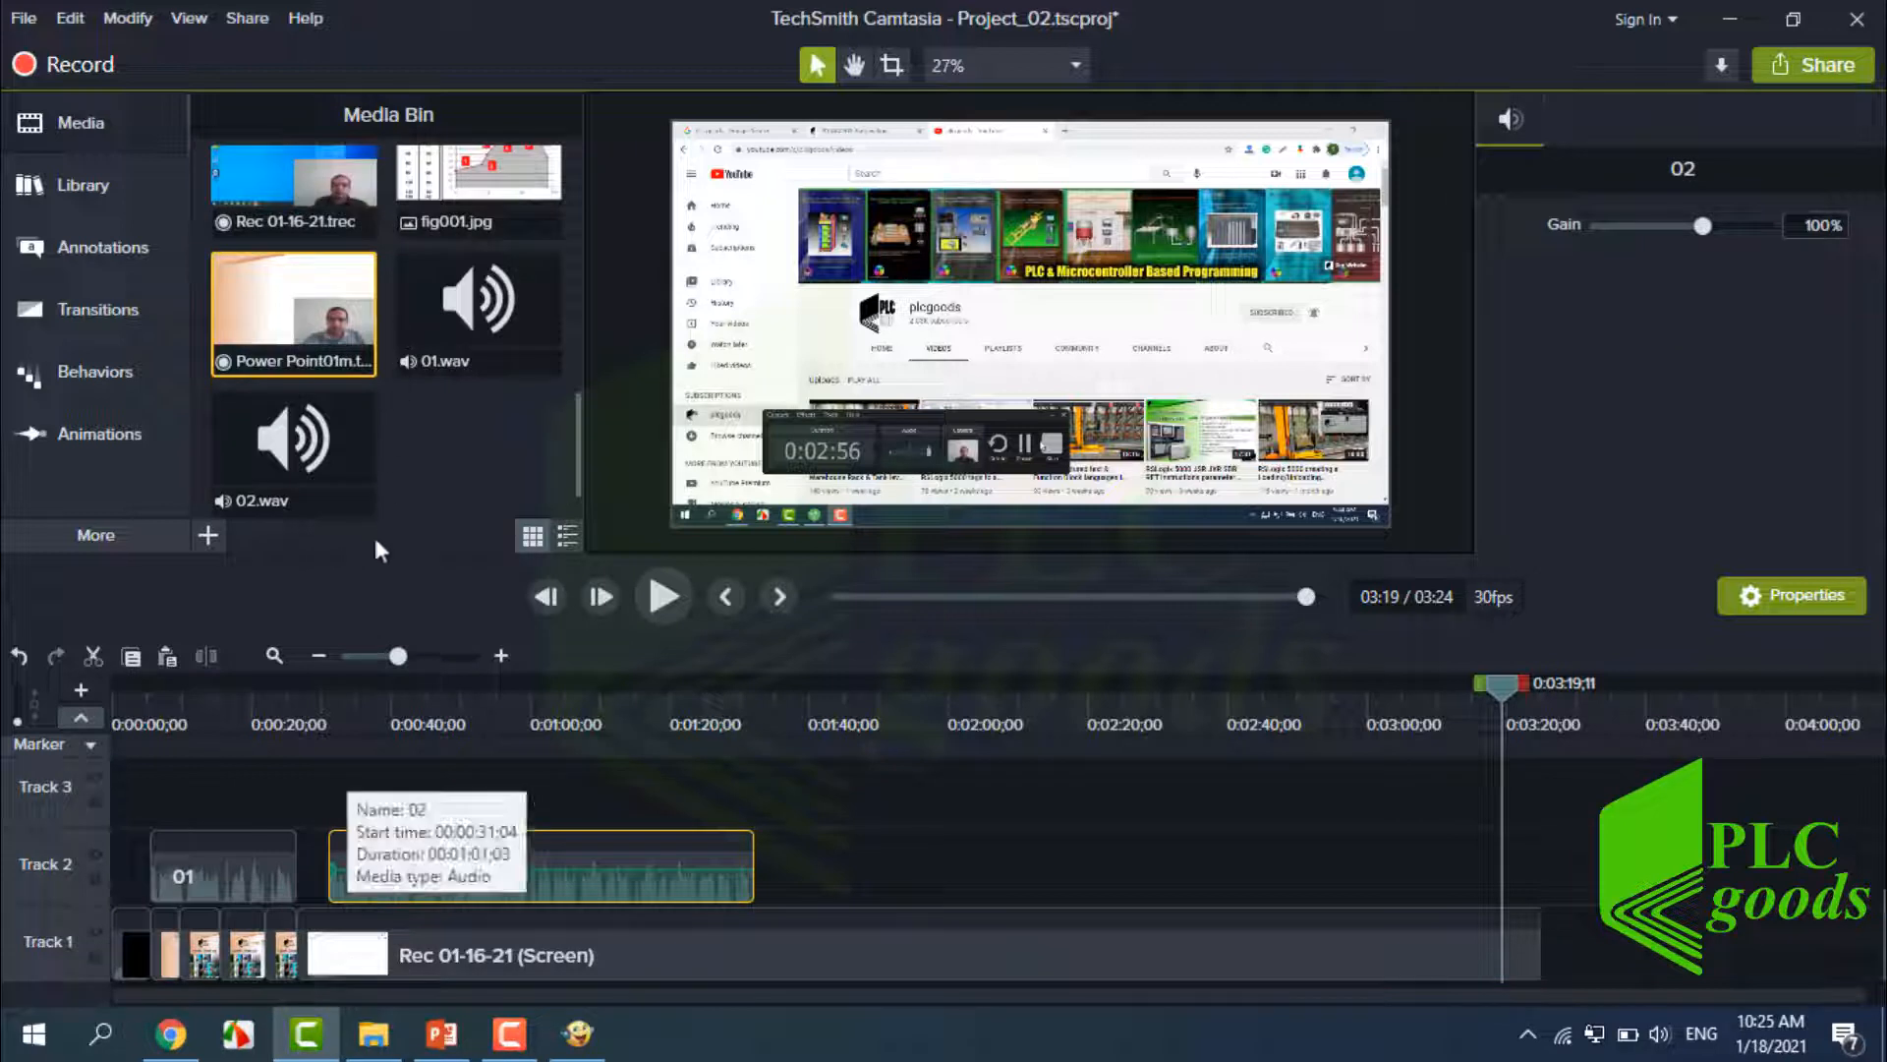
left_click_drag(327, 898, 310, 894)
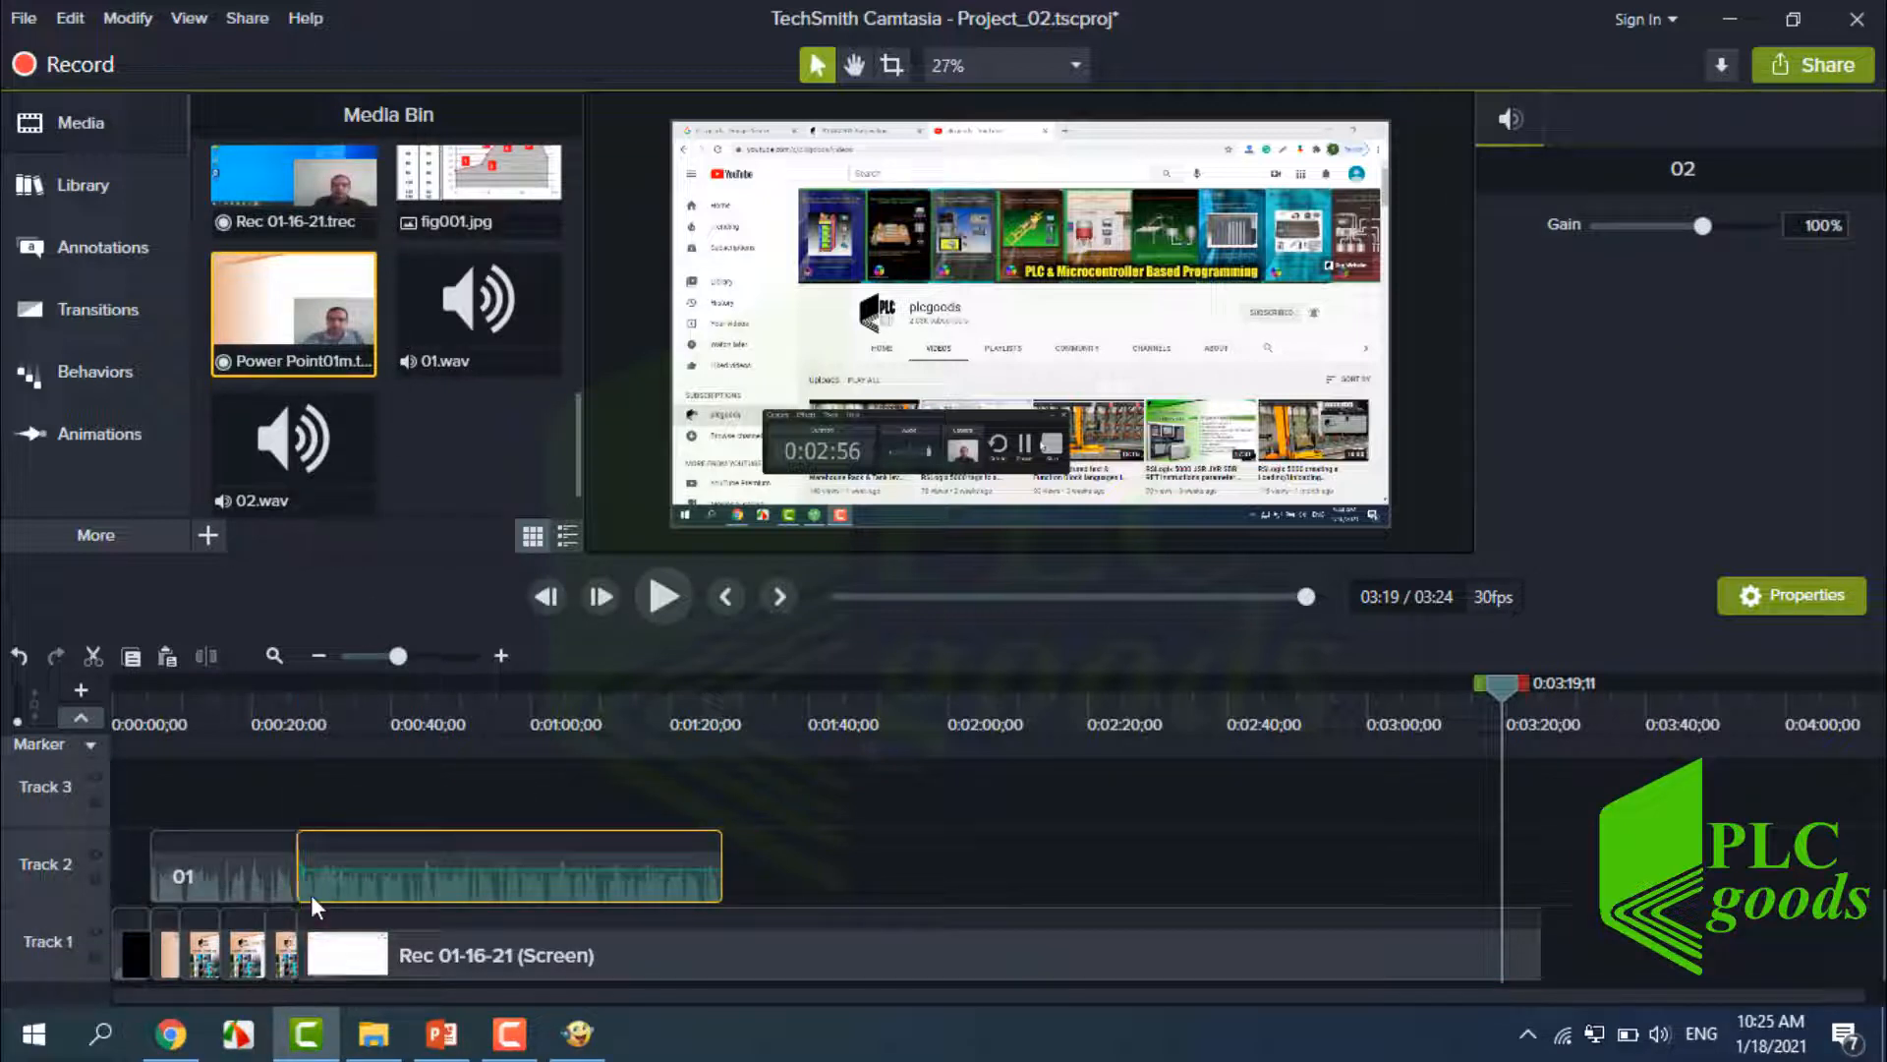
Examine the start of the 02 audio clip against the Rec 01-16-21 (Screen) footage around 0:00:29;16.
left_click(501, 656)
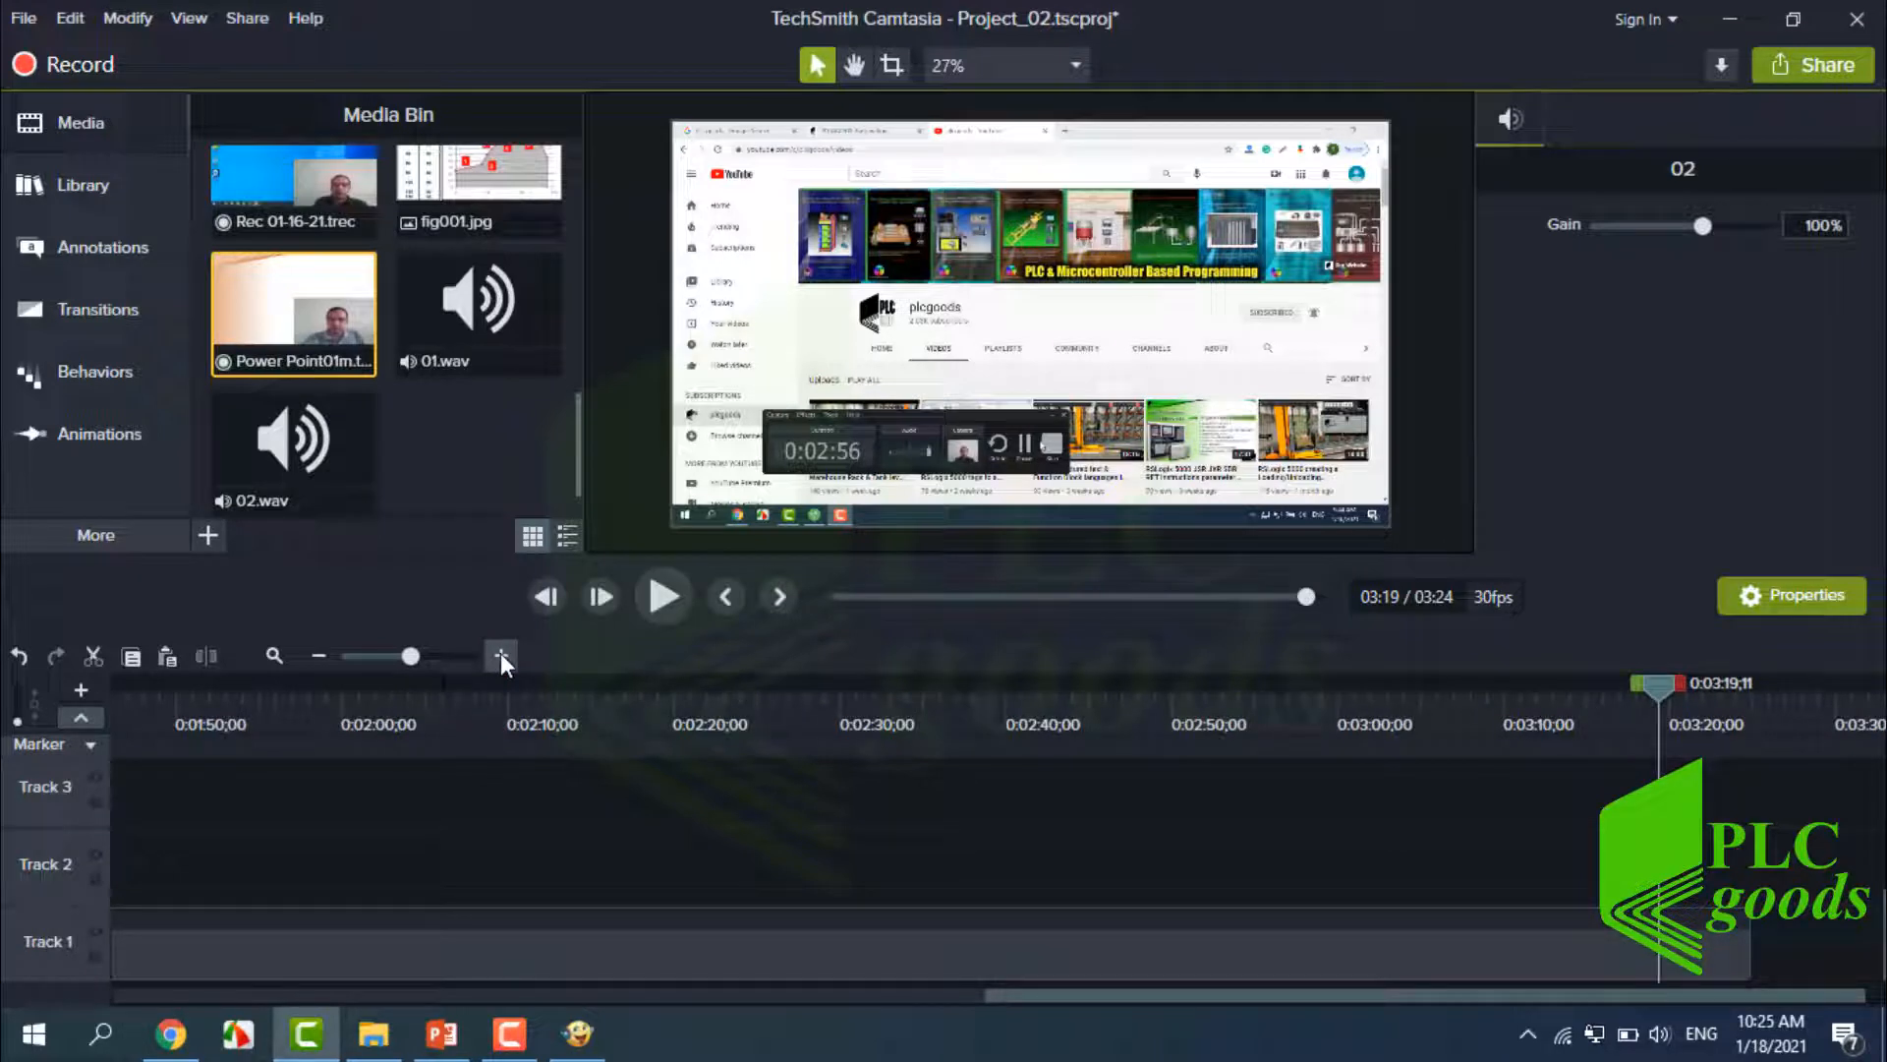
left_click(316, 657)
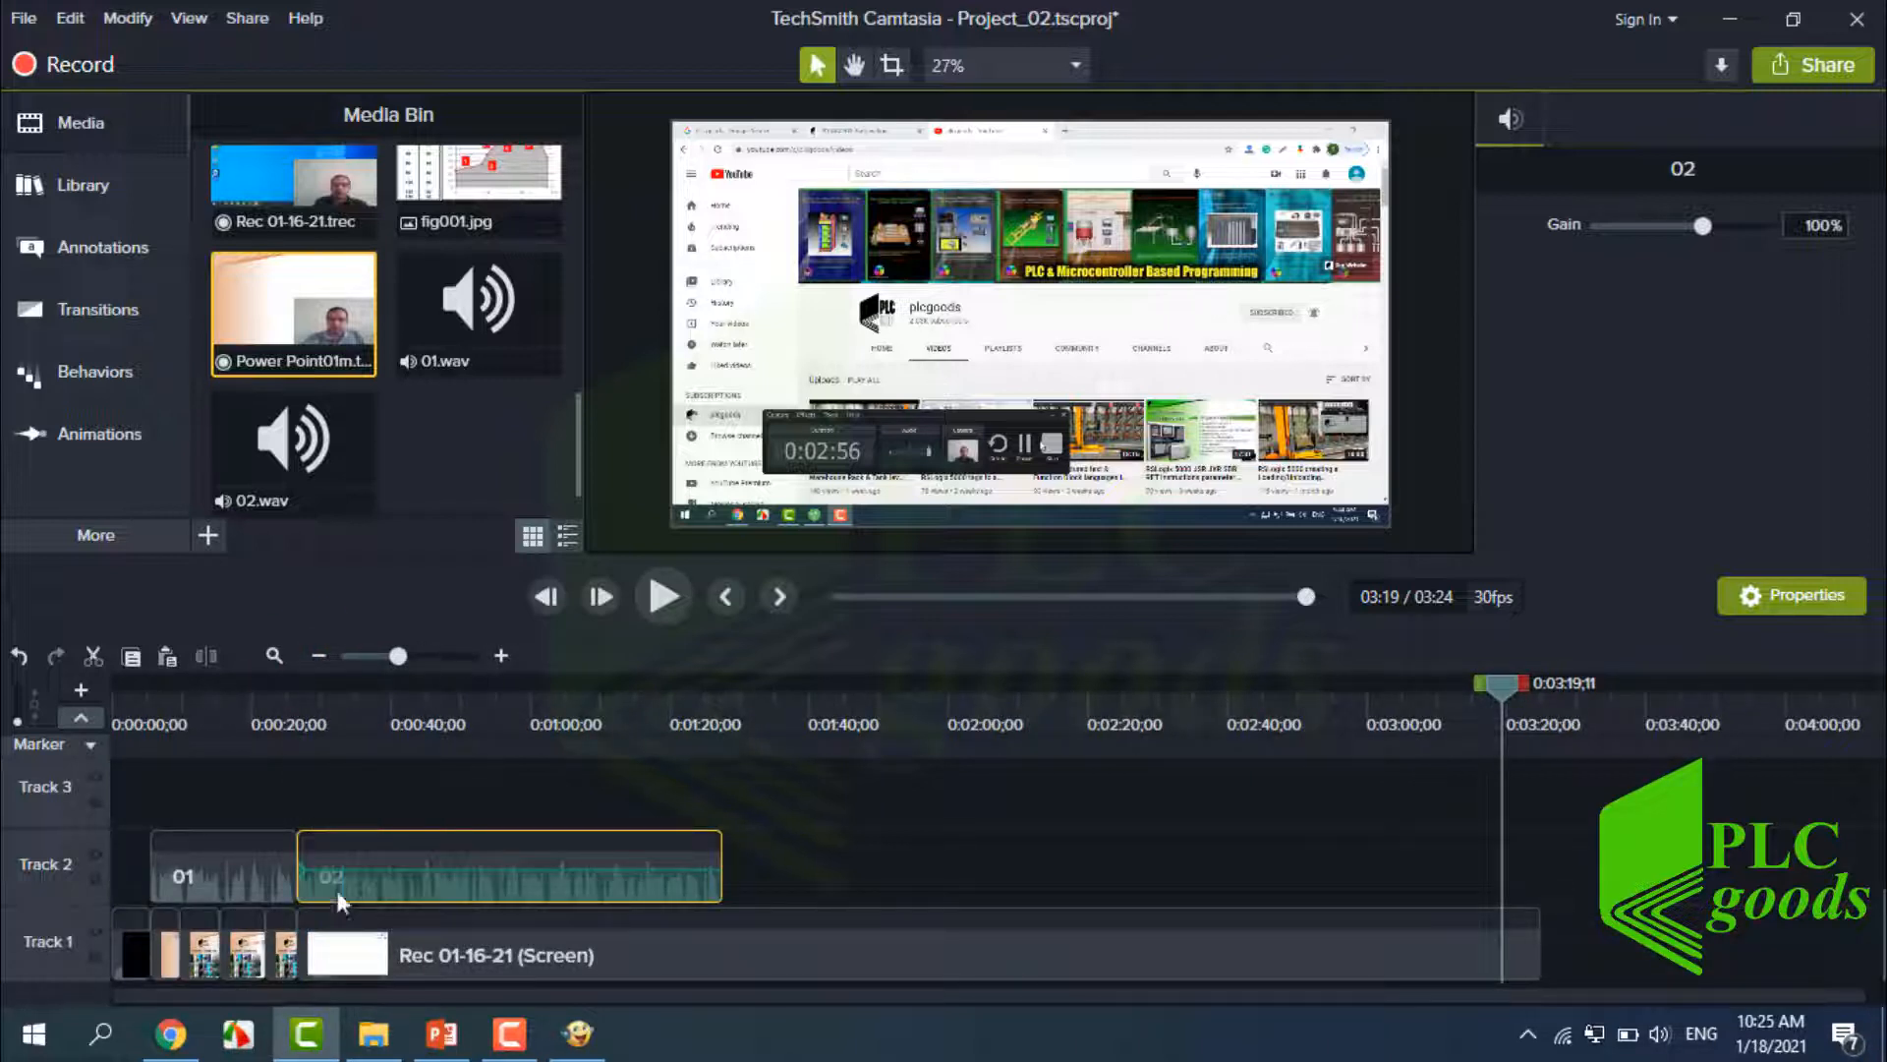
left_click(317, 690)
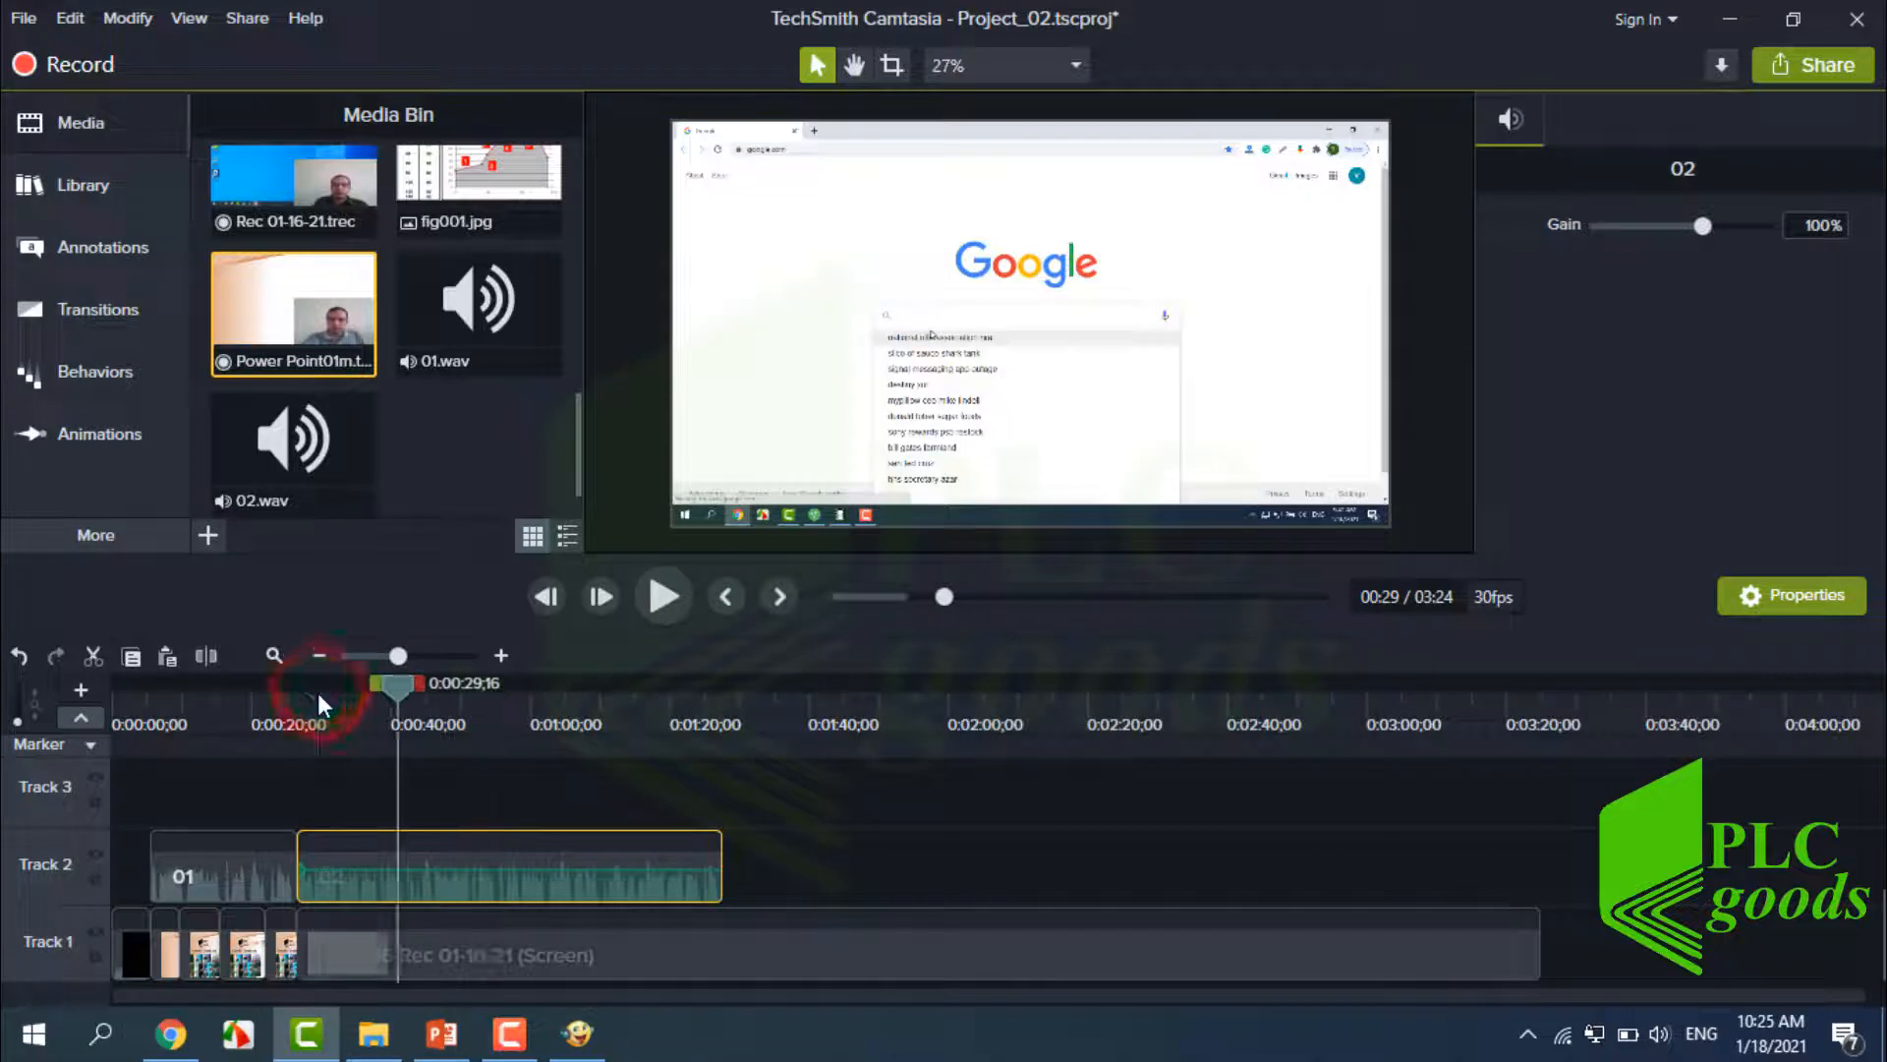
left_click(501, 655)
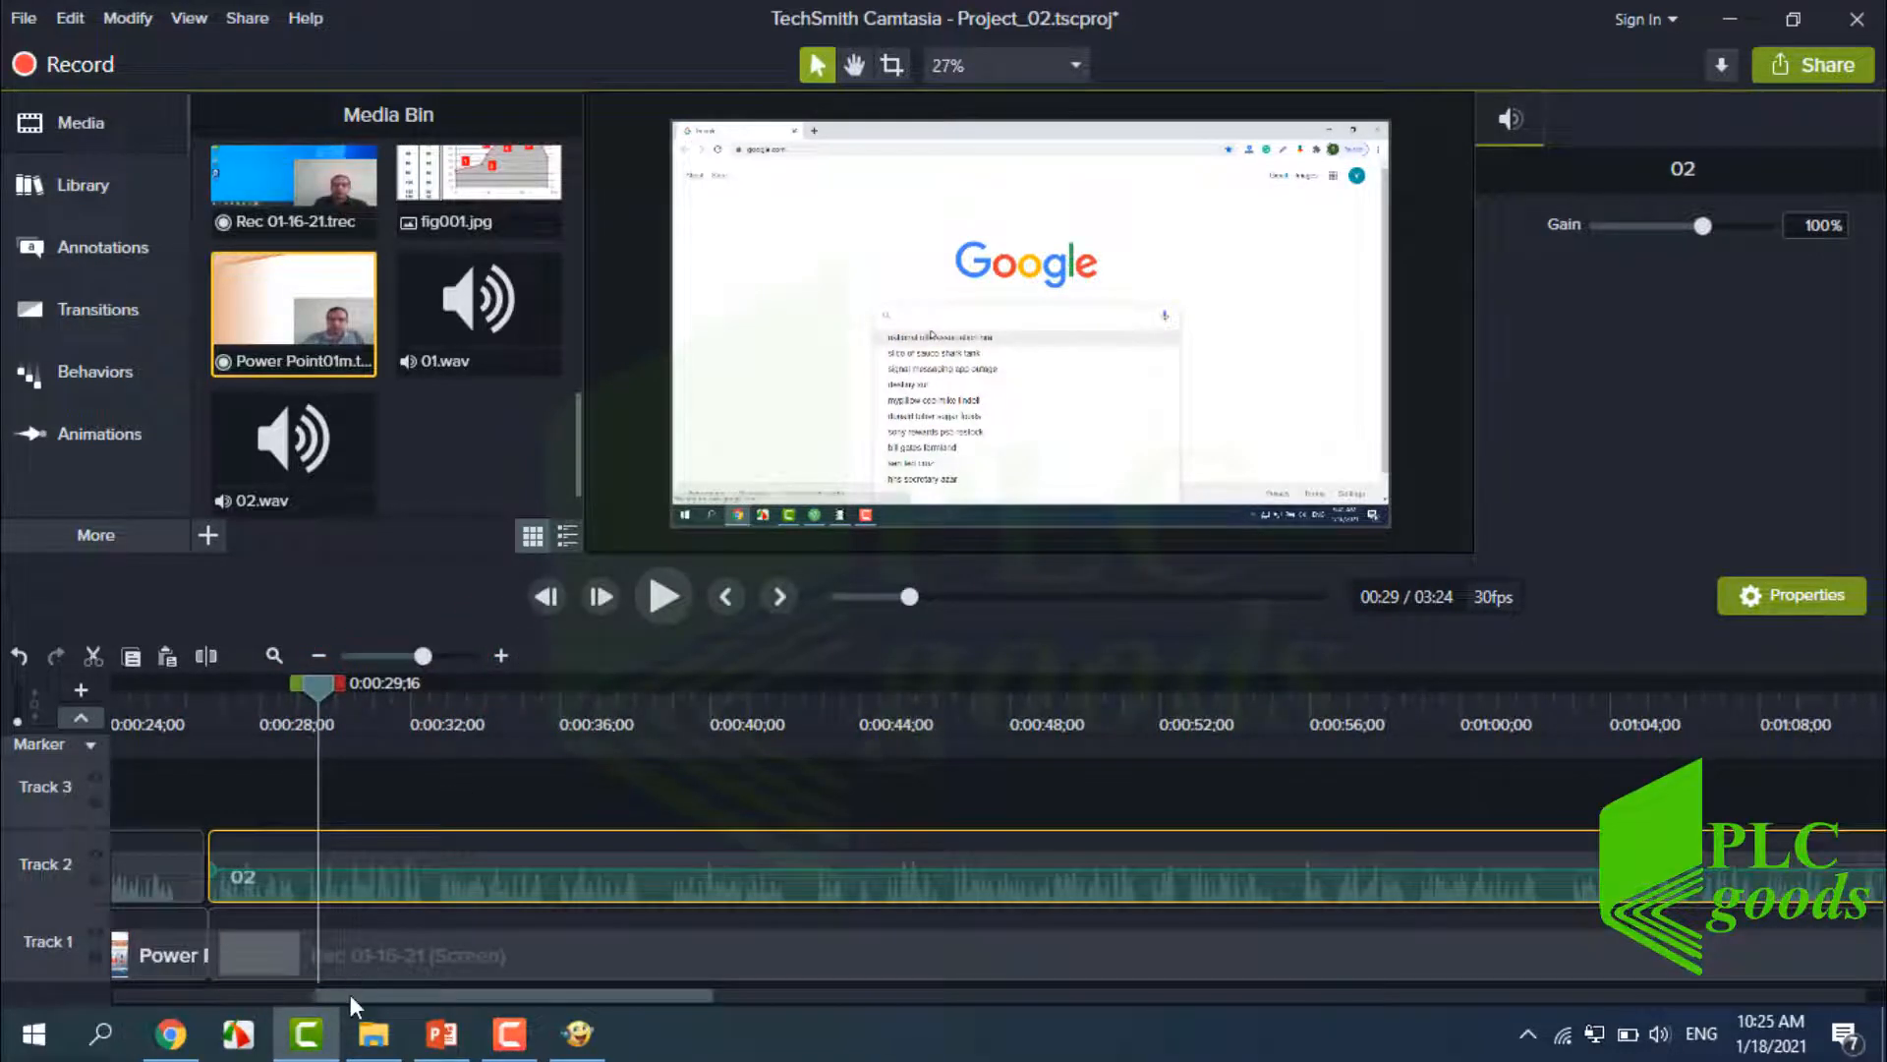
left_click_drag(350, 994, 337, 993)
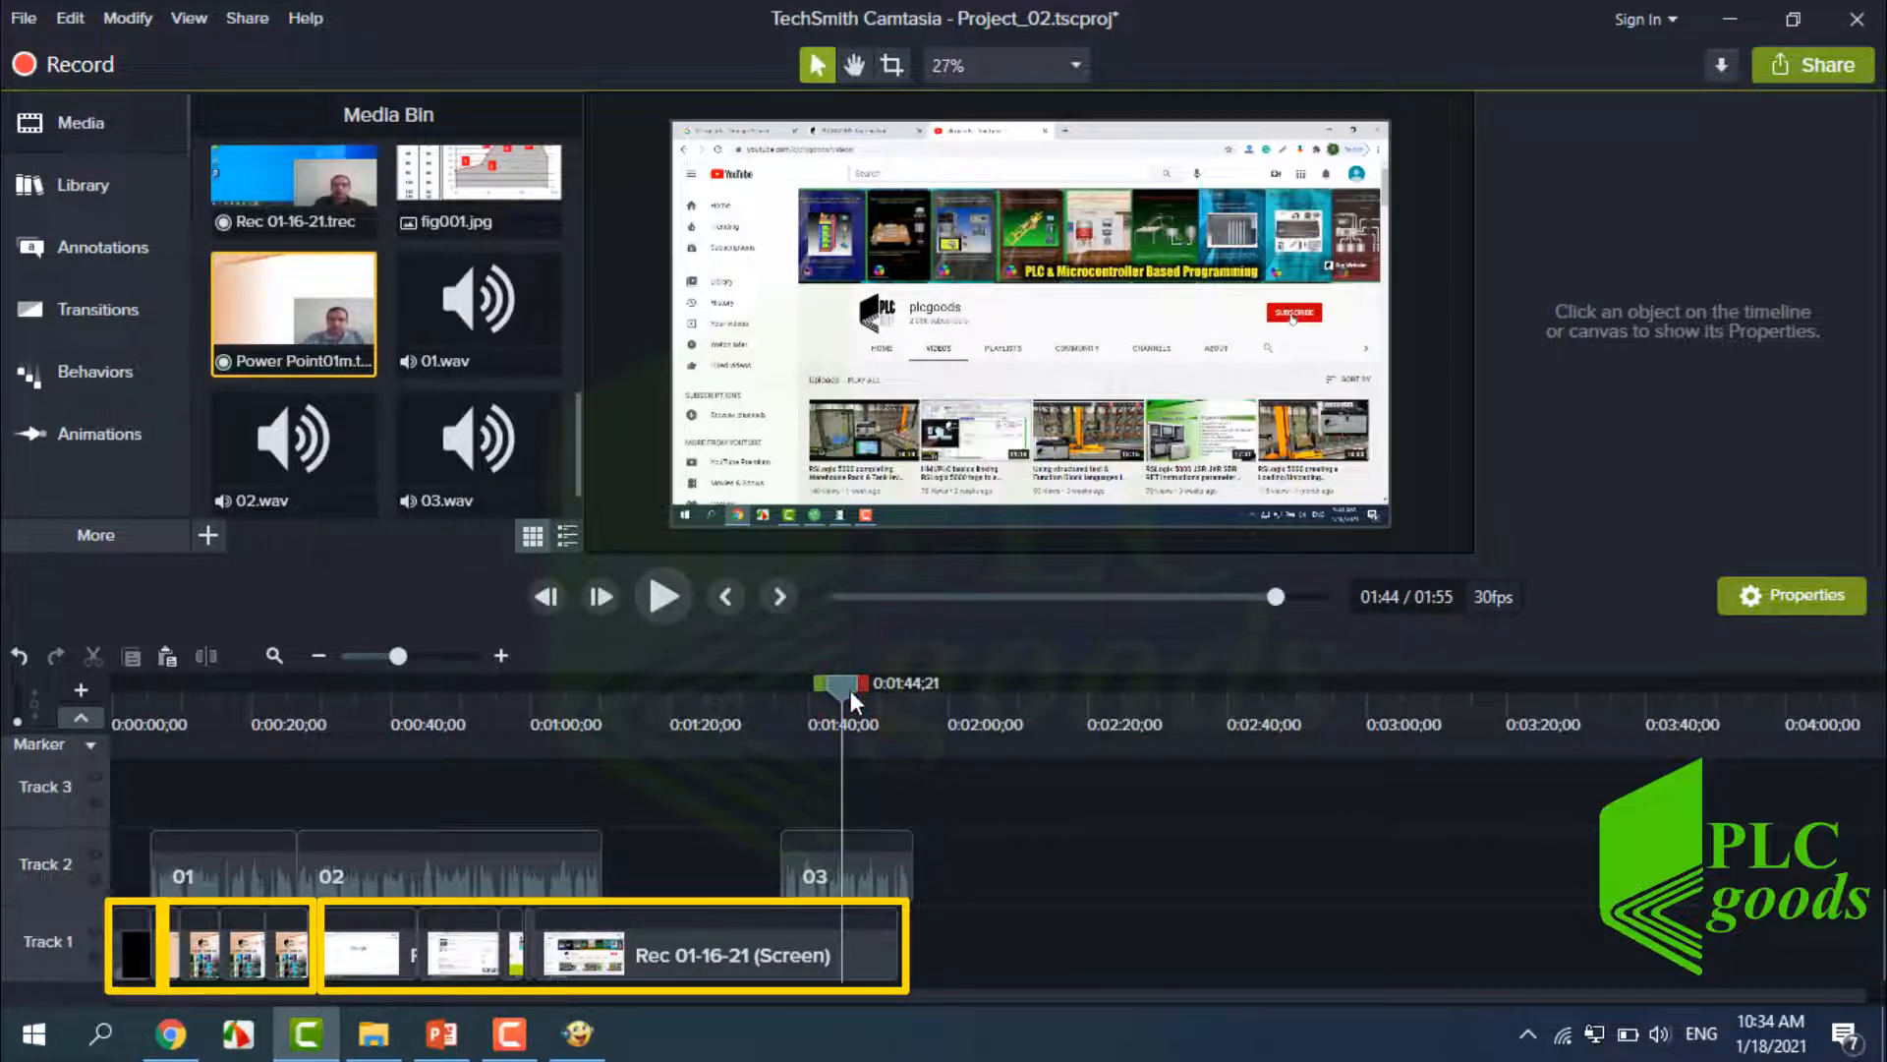
Scrub back to 0:01:42;10 to examine the Rec 01-16-21 (Screen) footage beneath the 03 audio clip.
left_click_drag(851, 690, 834, 690)
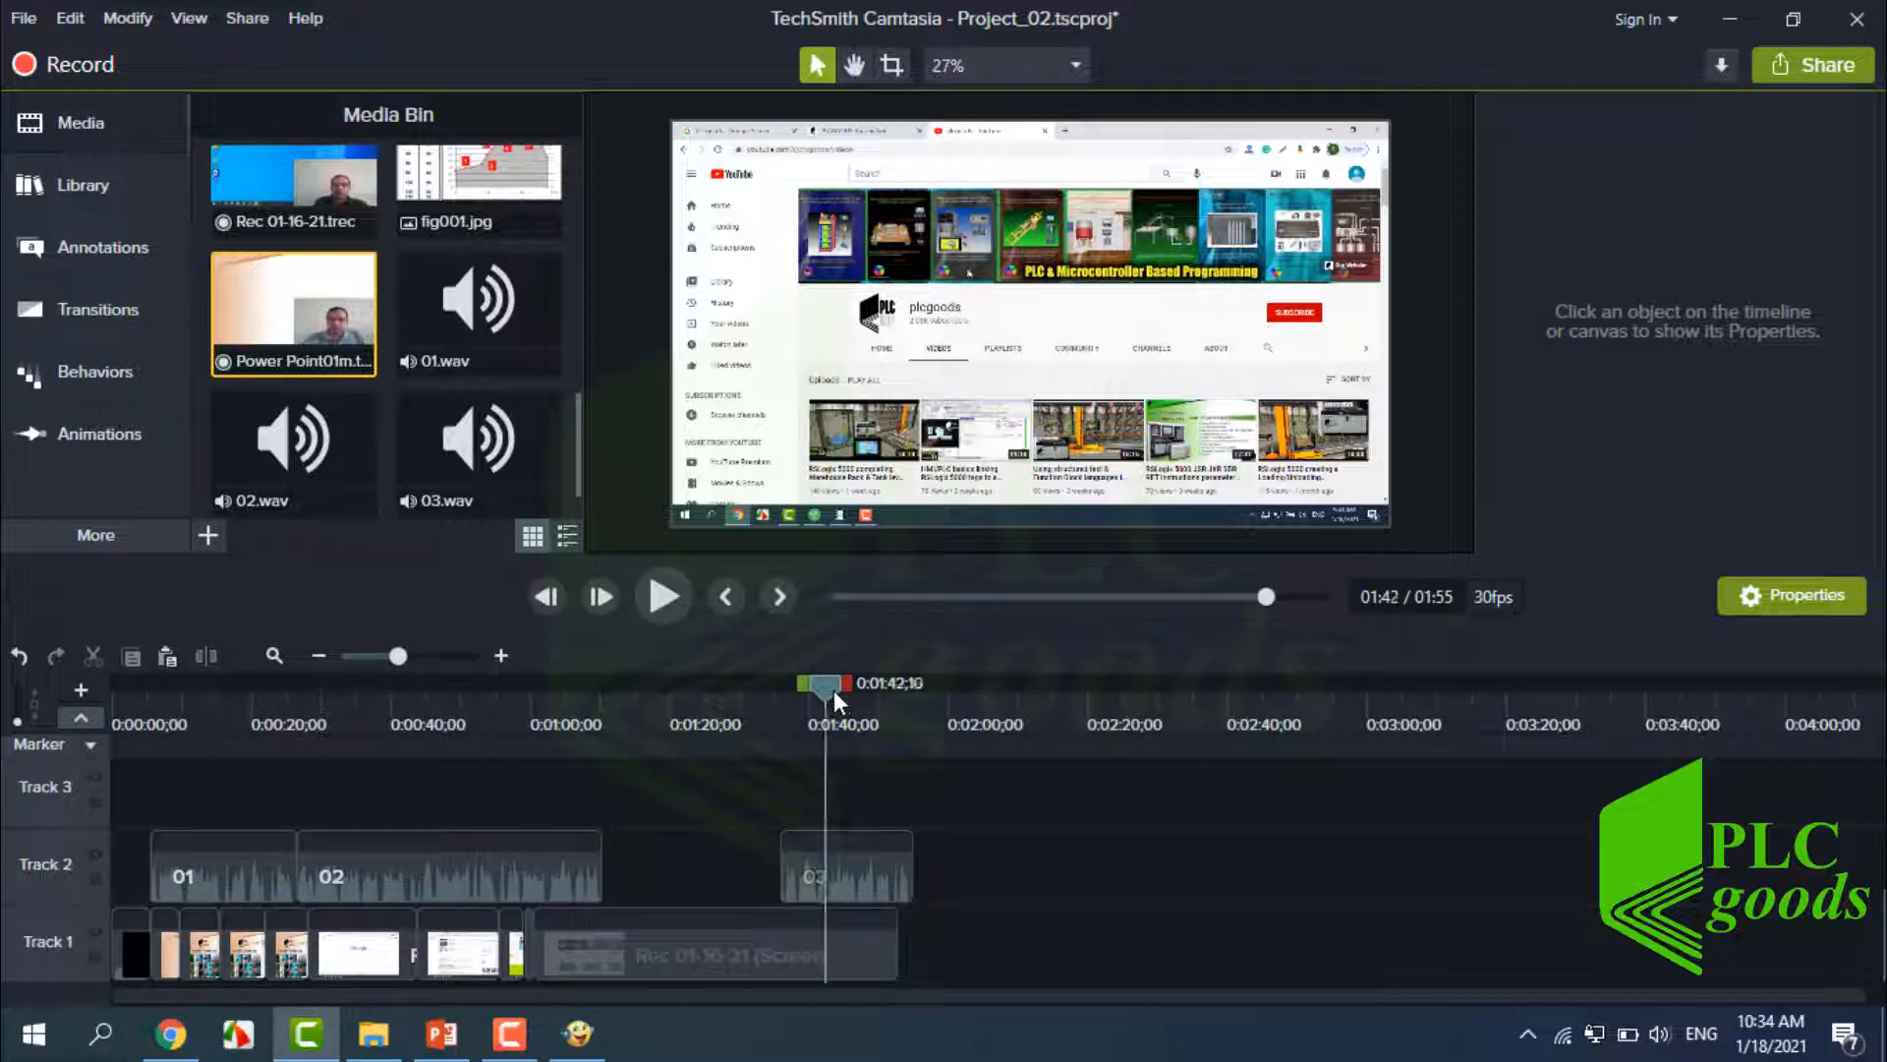